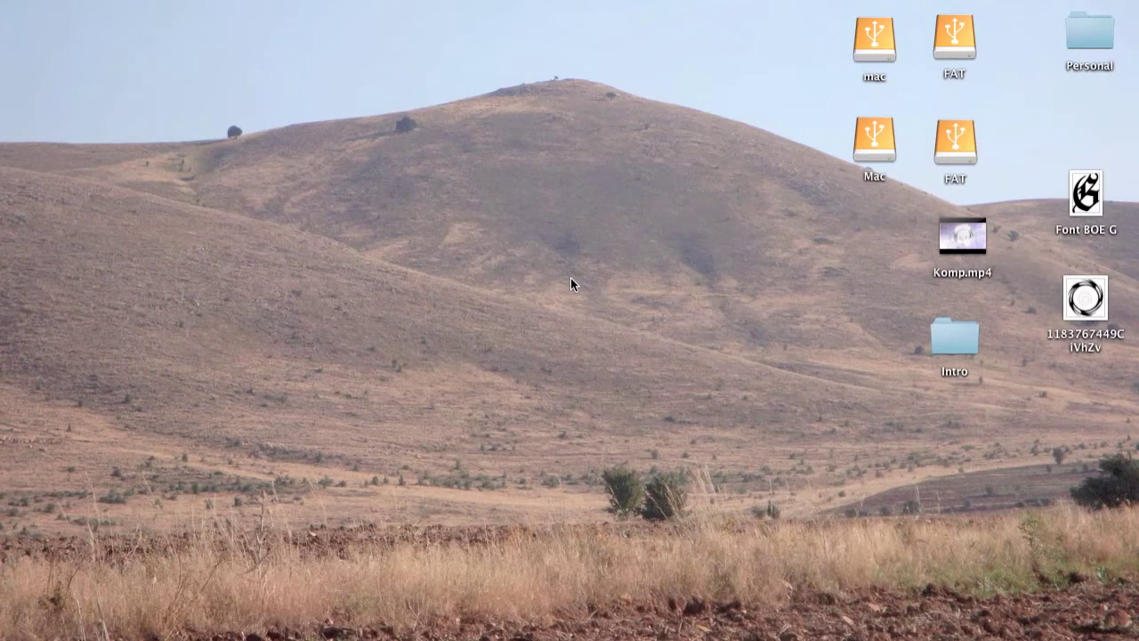
- Play the Komp.mp4 clip full screen, then quit the video player
click(967, 233)
double_click(968, 230)
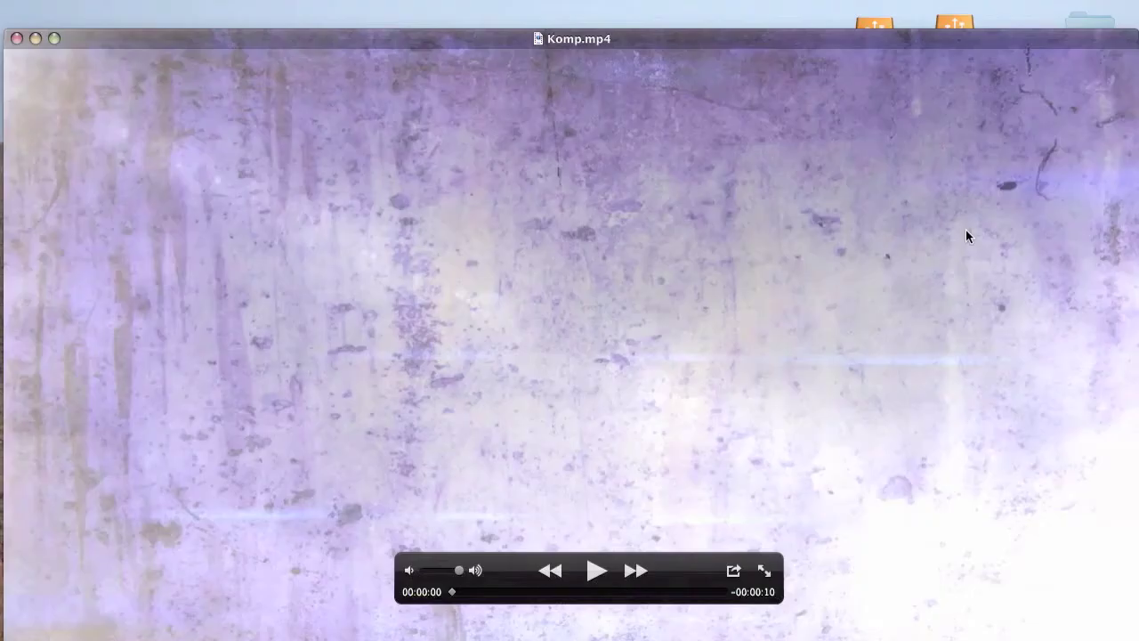
click(765, 569)
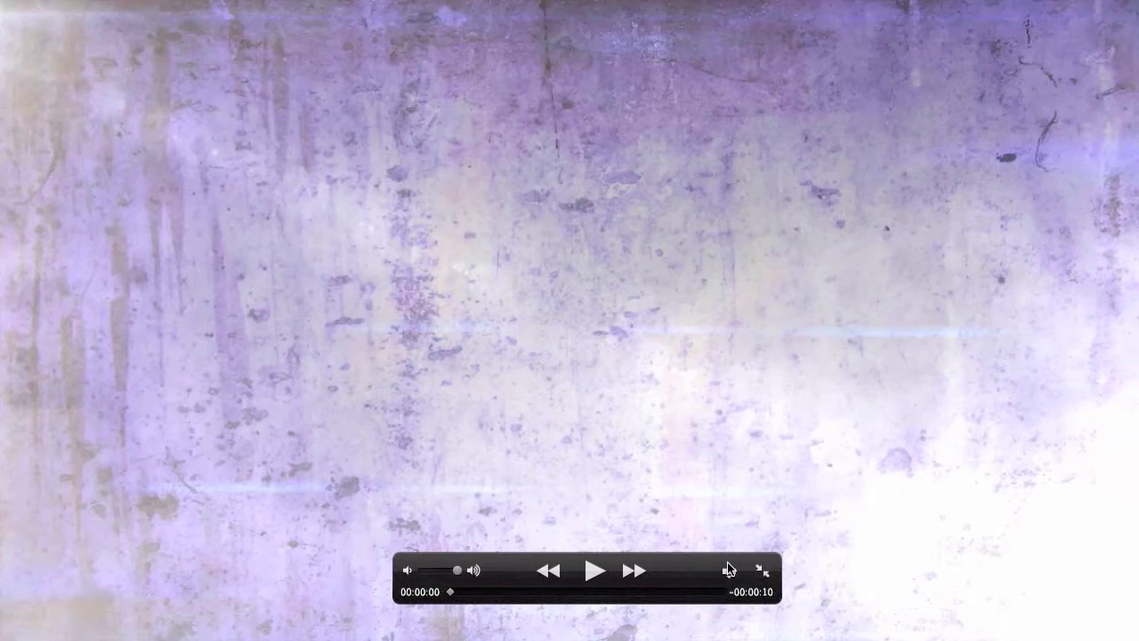
click(595, 570)
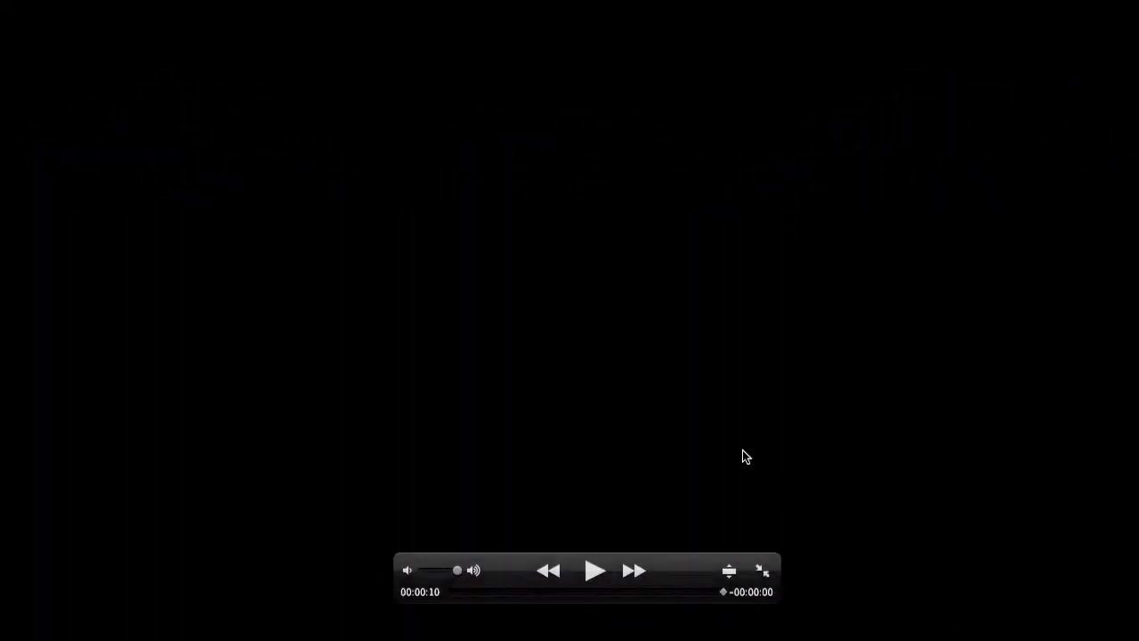
key(Escape)
click(88, 0)
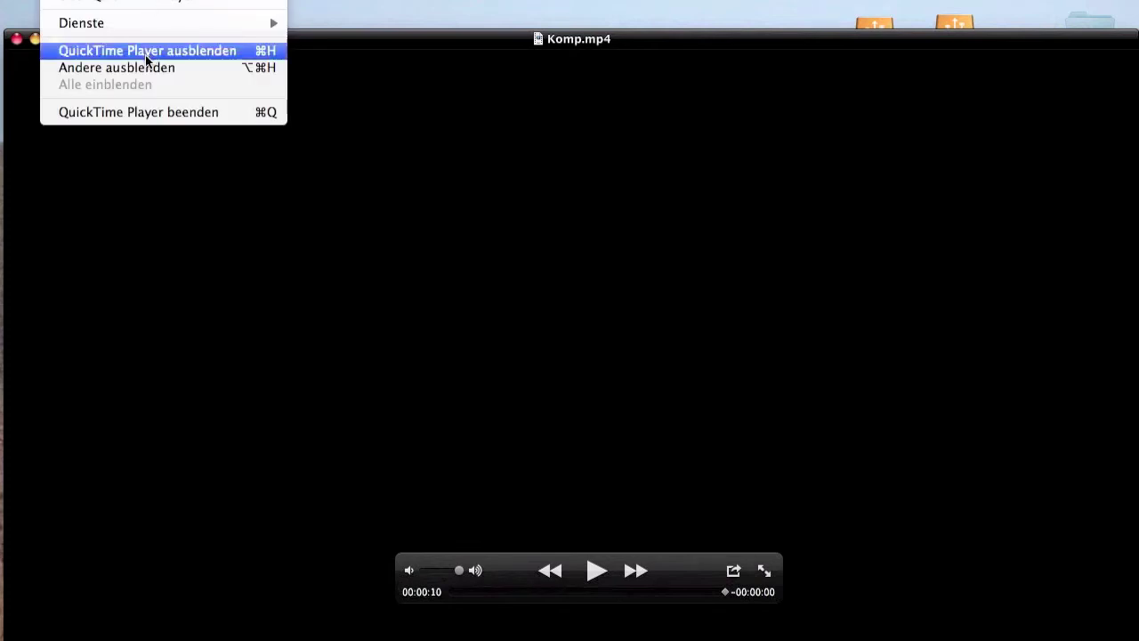
click(153, 113)
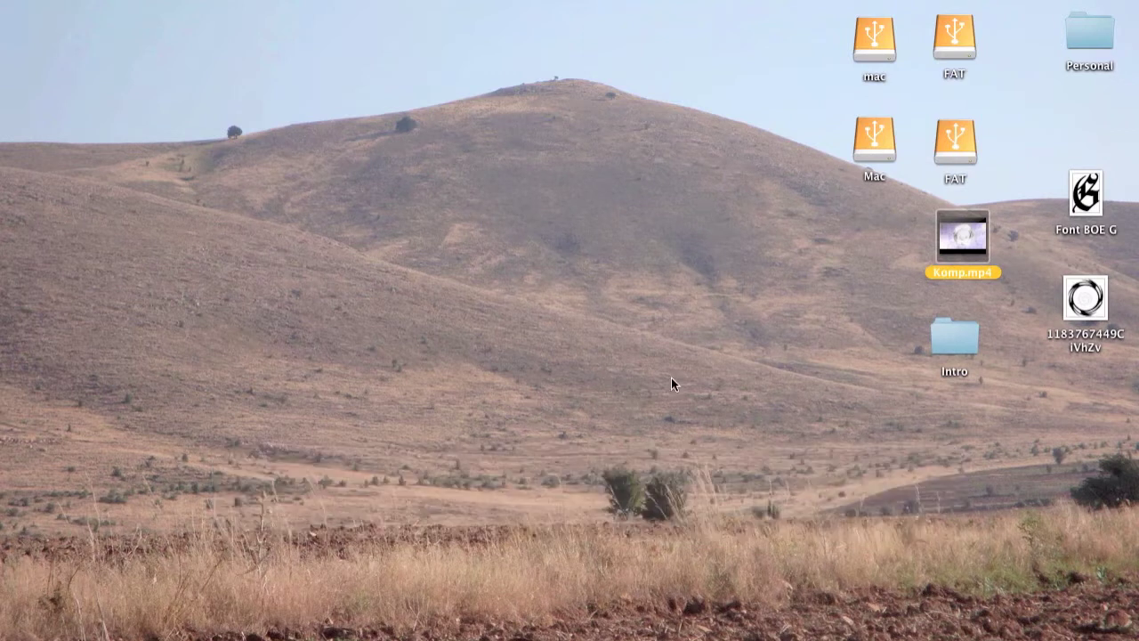
- View the Font BOE G and tribal ring images in Preview, then quit Preview
double_click(1096, 198)
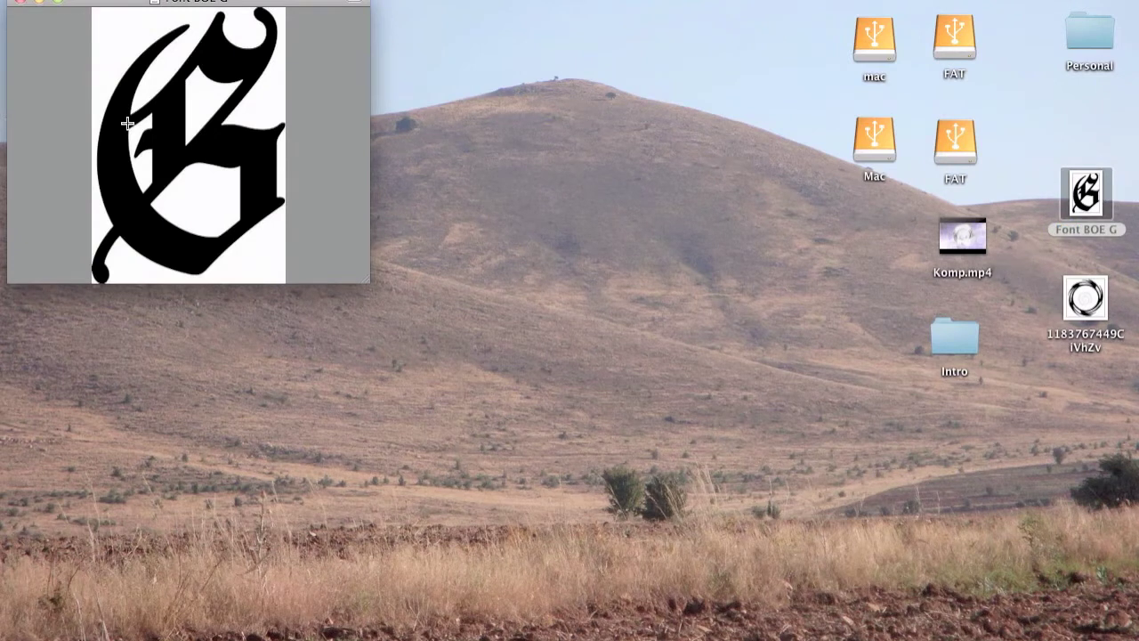
double_click(1081, 331)
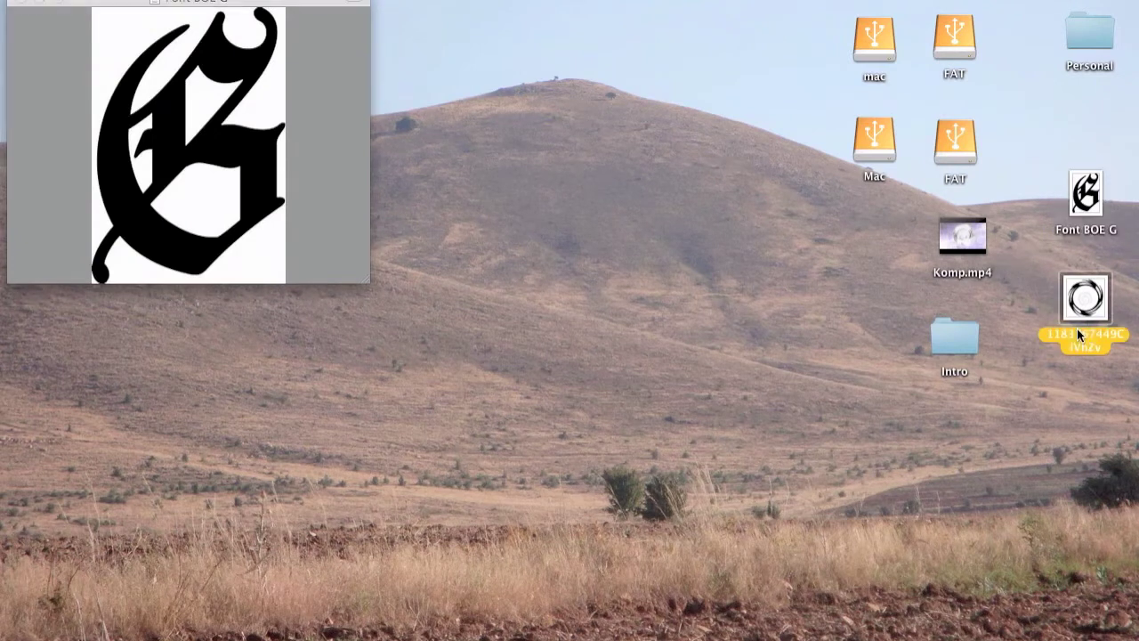
mouse_move(263, 17)
mouse_down()
mouse_move(389, 61)
mouse_move(628, 5)
mouse_up()
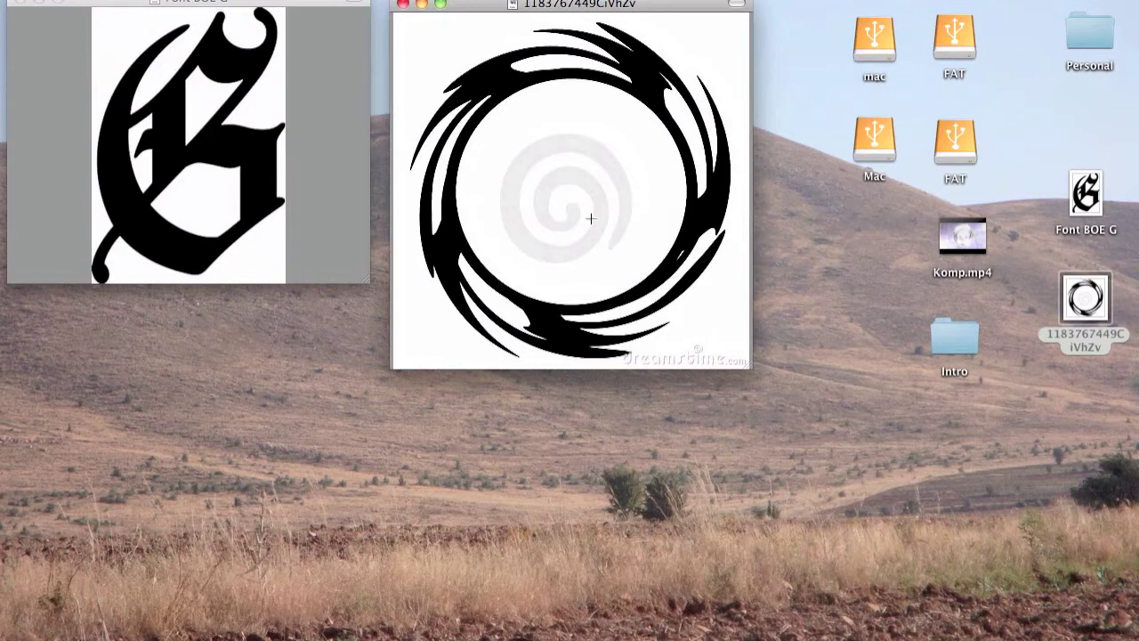
click(400, 6)
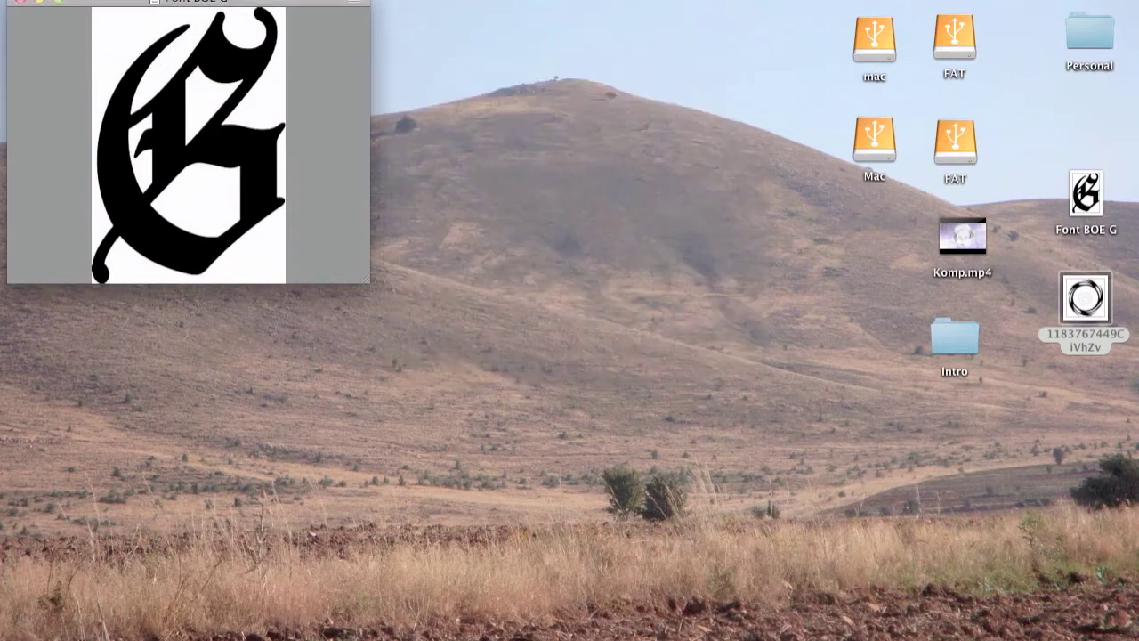
click(53, 0)
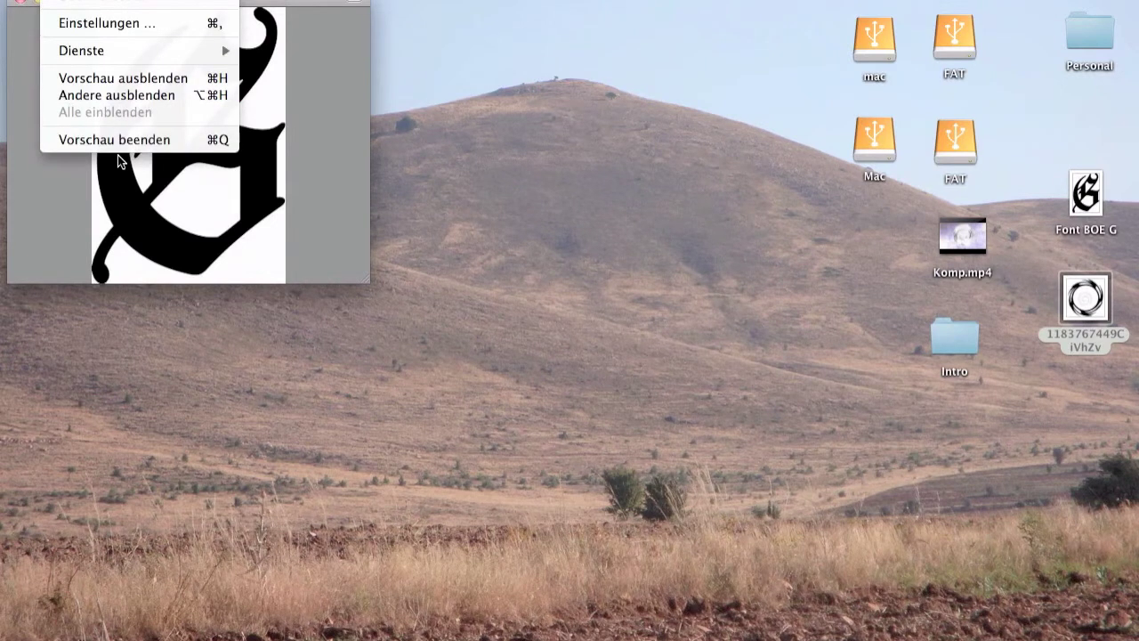
click(119, 144)
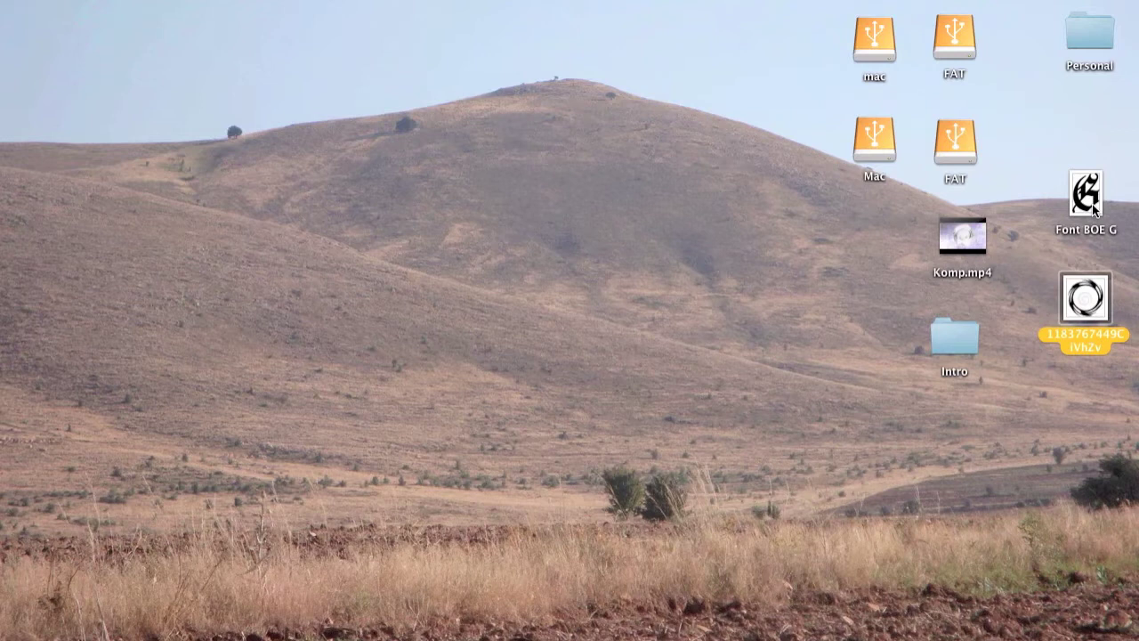
- Open the G and ring image files together with Adobe Illustrator CS5.1
drag(1051, 138, 1103, 374)
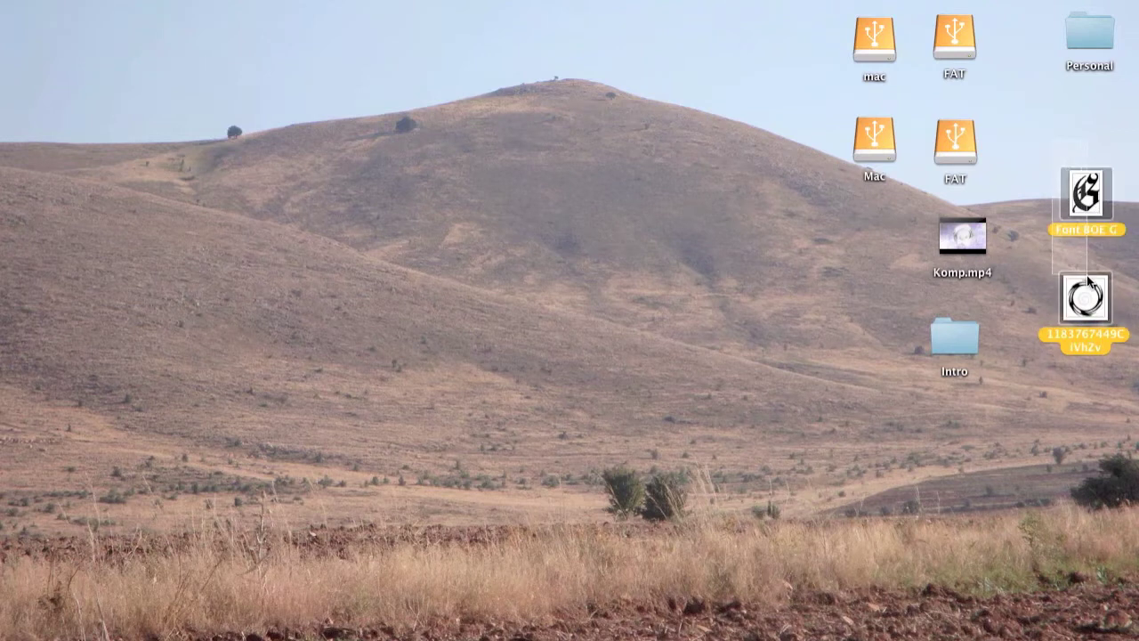
right_click(1076, 182)
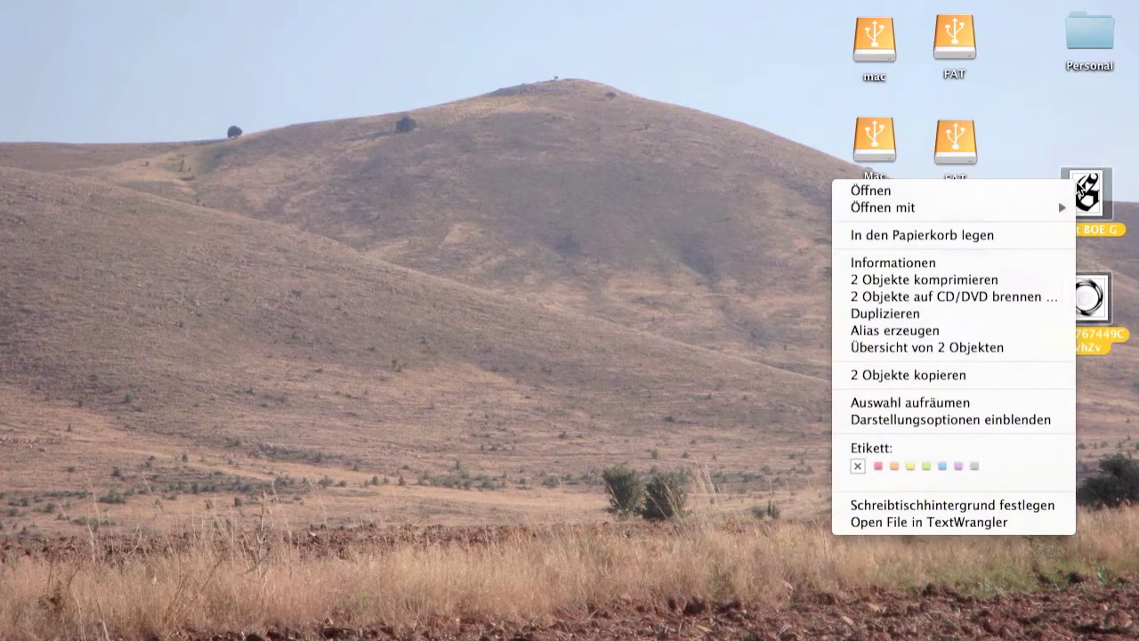
mouse_move(1007, 212)
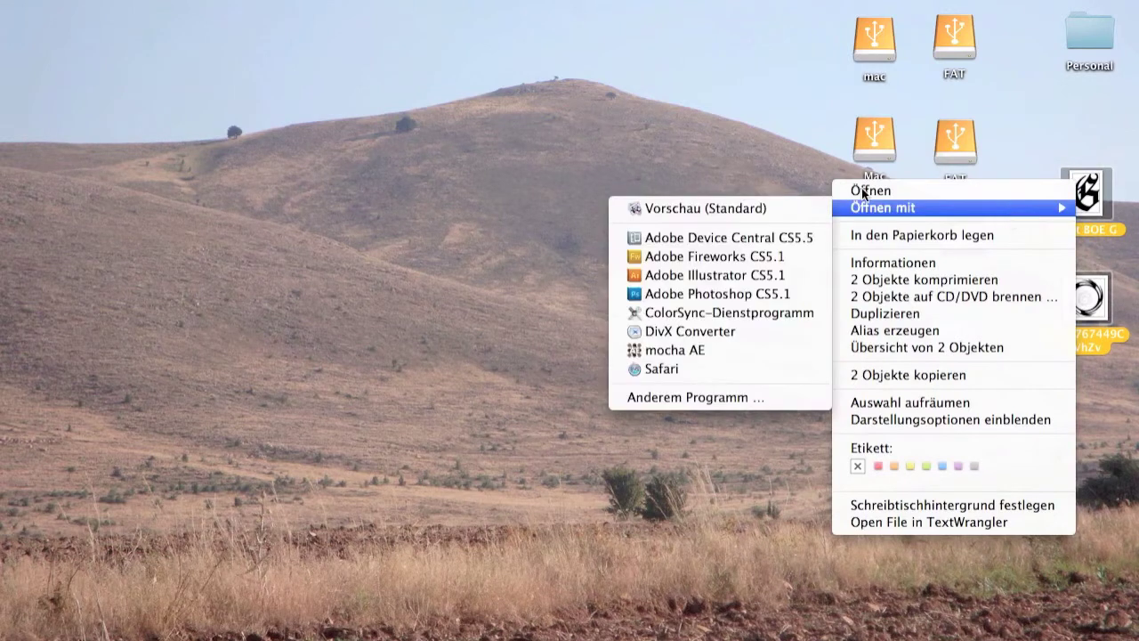
click(763, 266)
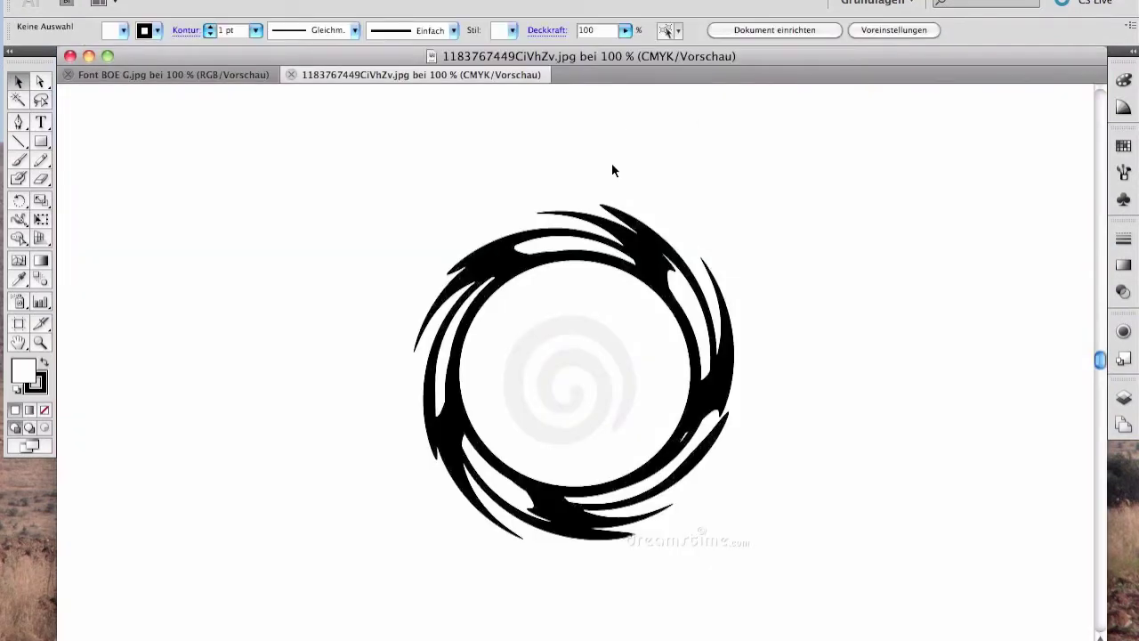
- Live-trace the tribal ring image into vector paths
click(583, 347)
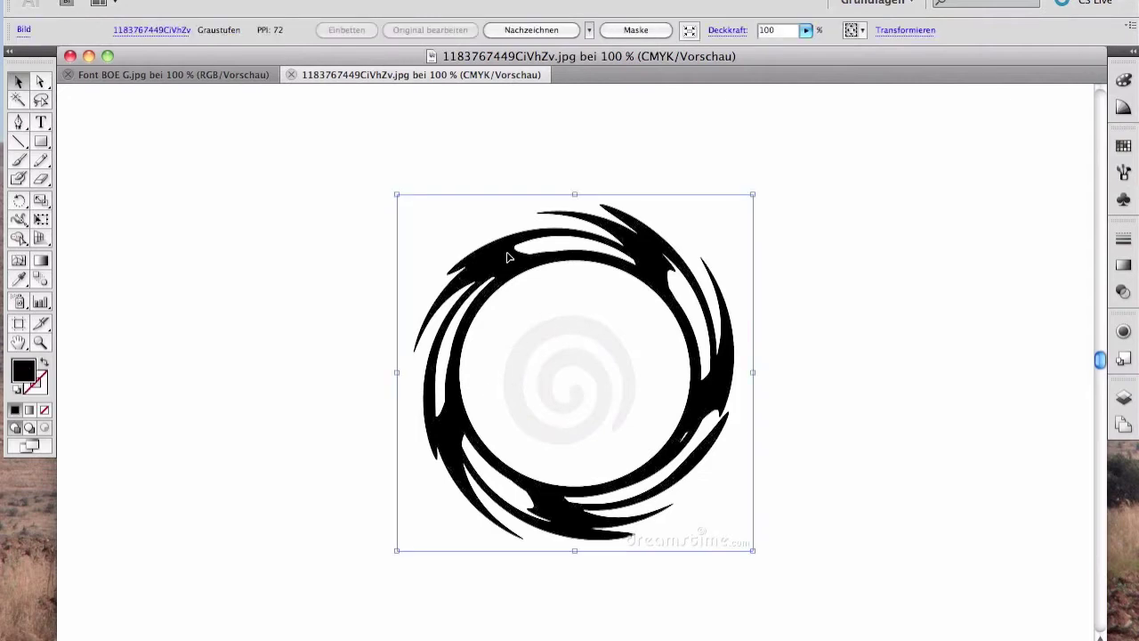
click(300, 3)
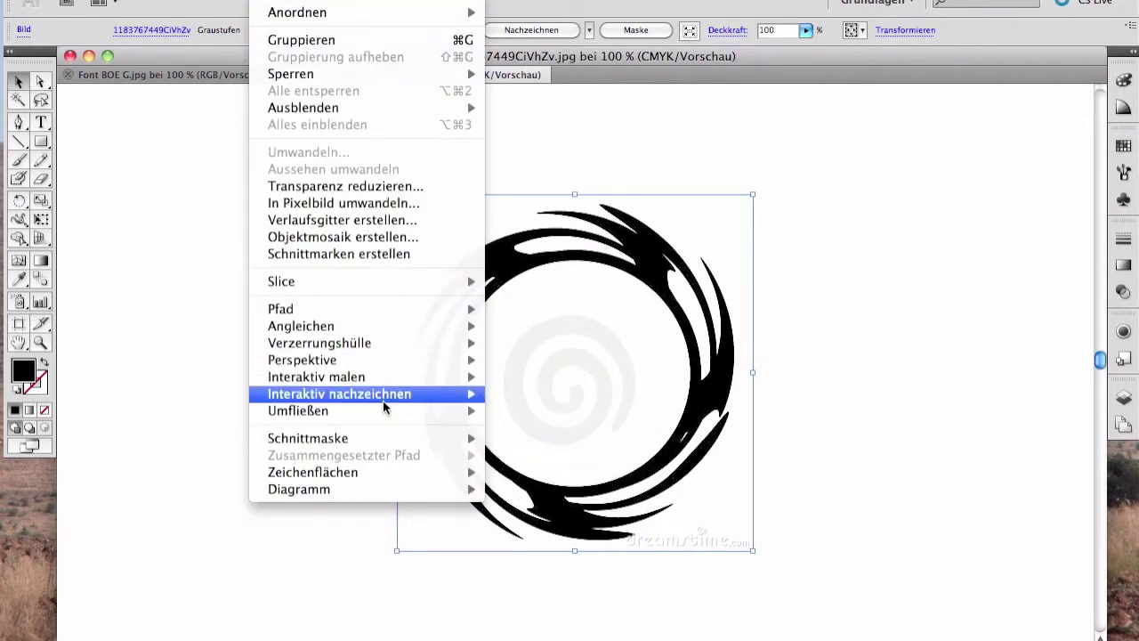
mouse_move(384, 402)
click(487, 383)
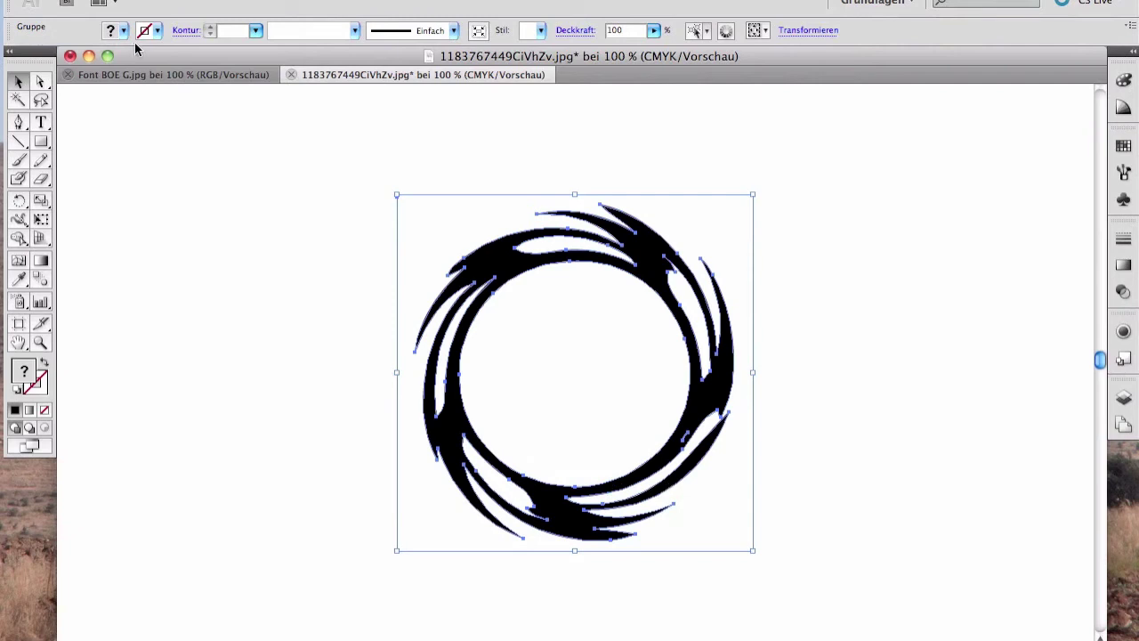
- Live-trace the Font BOE G image and expand it into editable paths
click(184, 80)
click(478, 344)
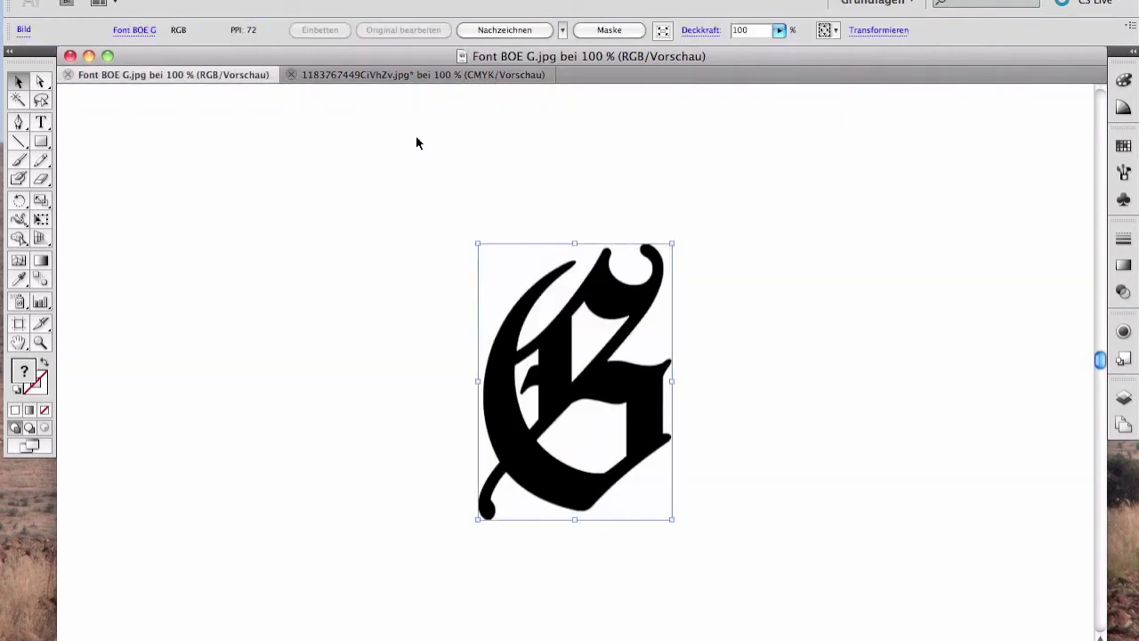
click(276, 0)
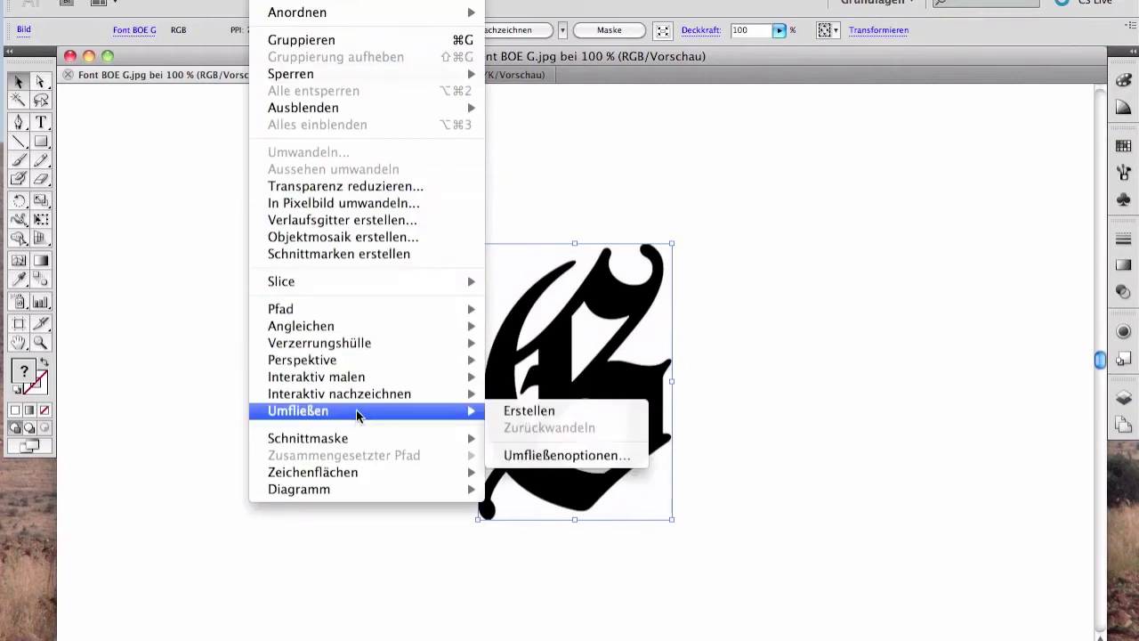
mouse_move(360, 403)
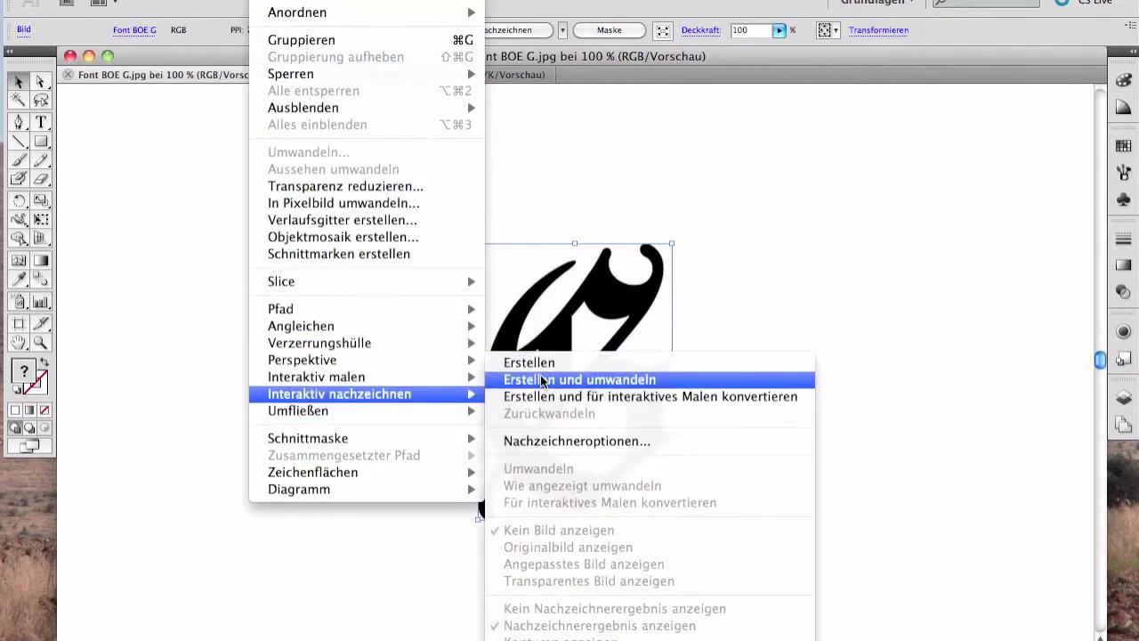
click(543, 381)
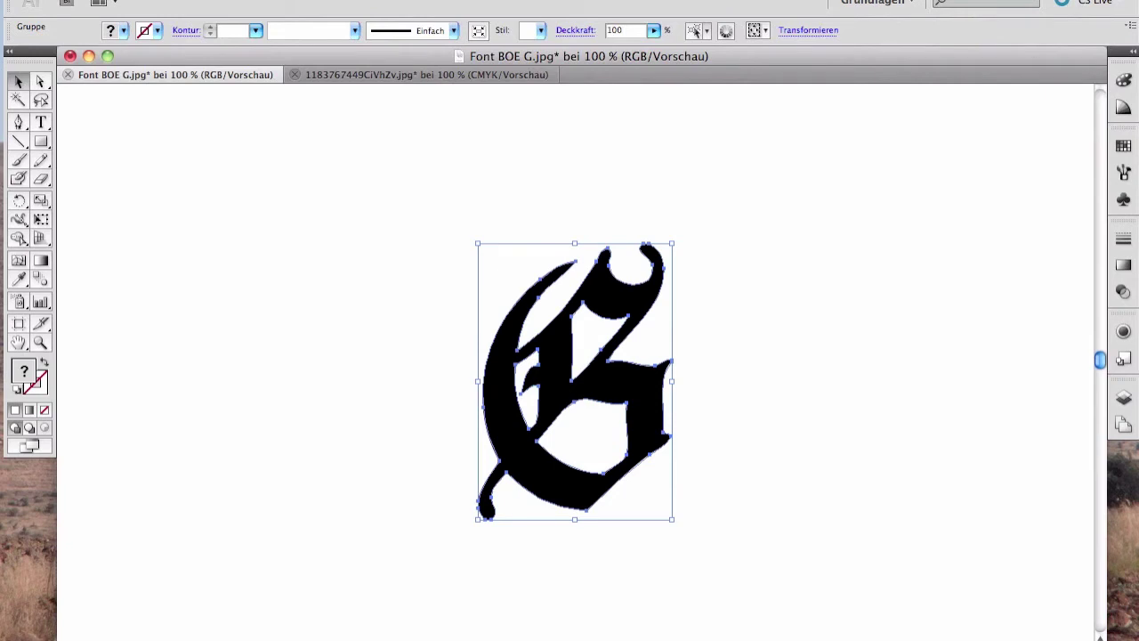
click(152, 3)
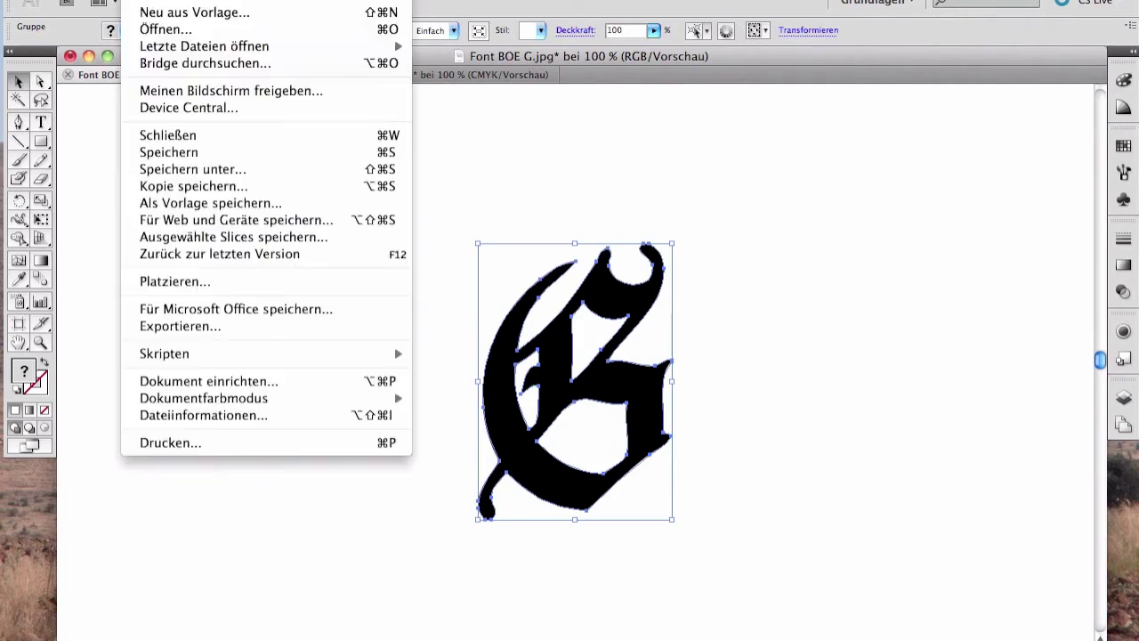
- Save the G artwork as G.ai with Illustrator 8 compatibility
click(250, 178)
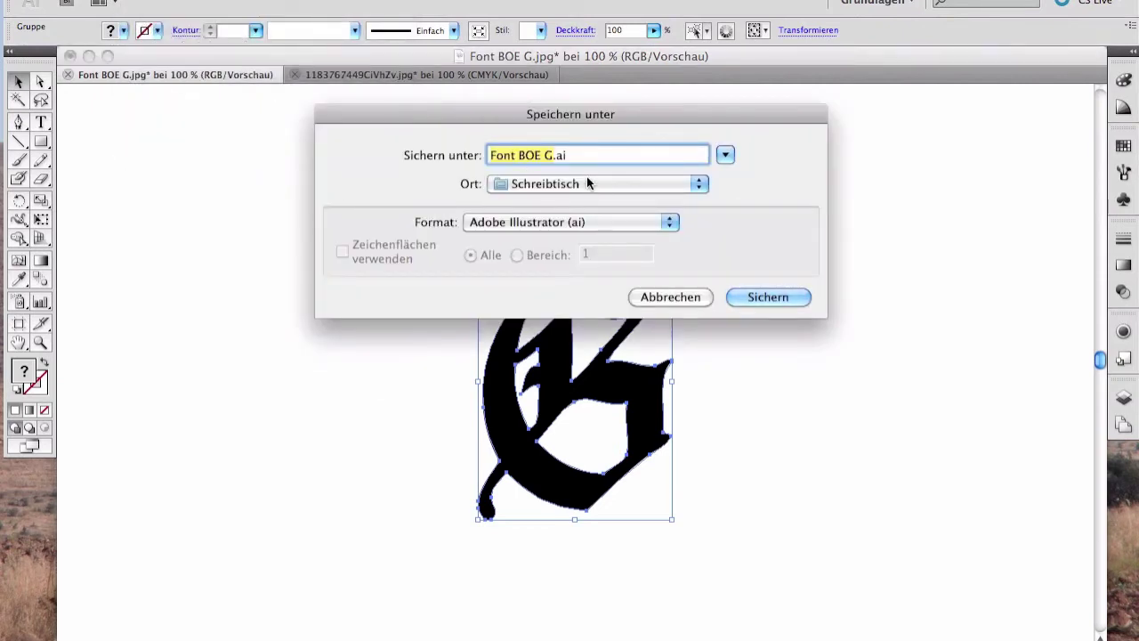
key(BackSpace)
text(G)
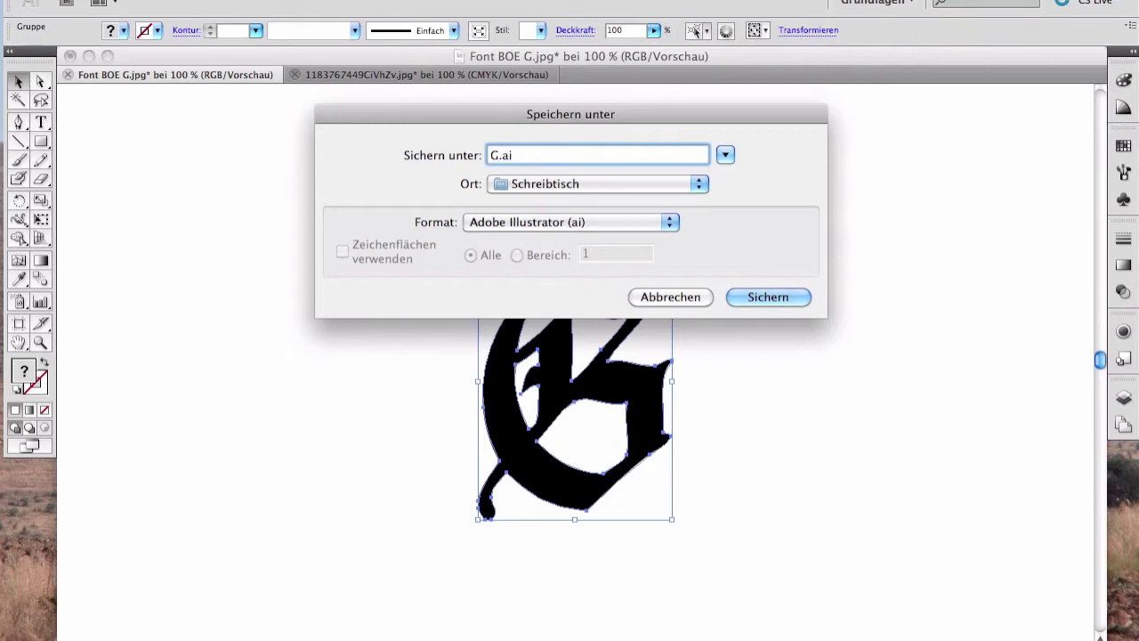
click(776, 298)
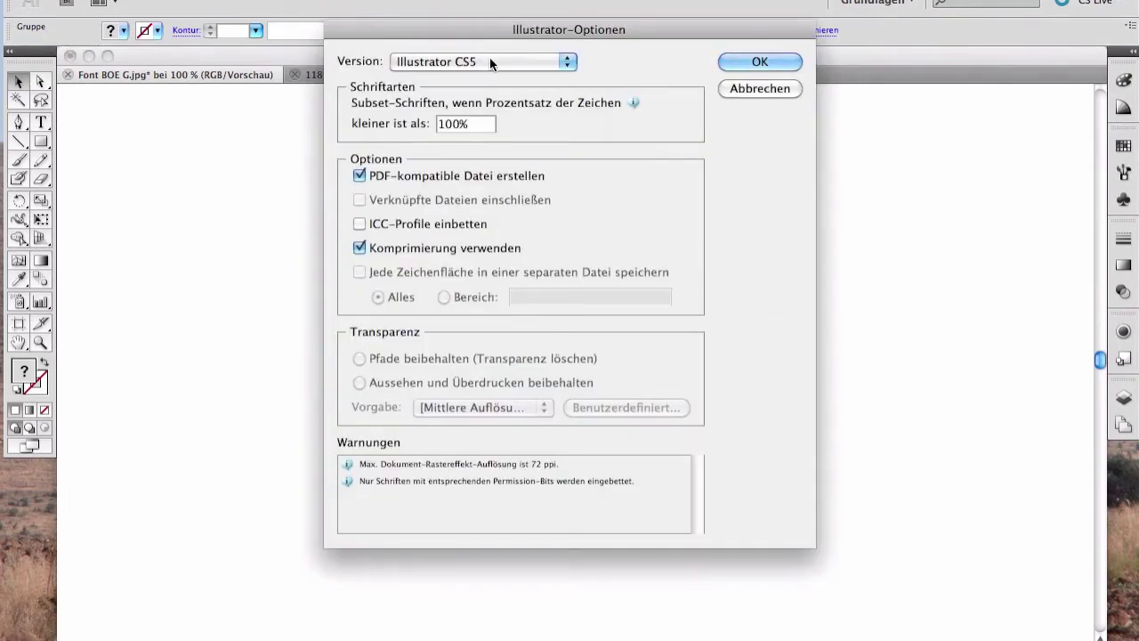
click(489, 59)
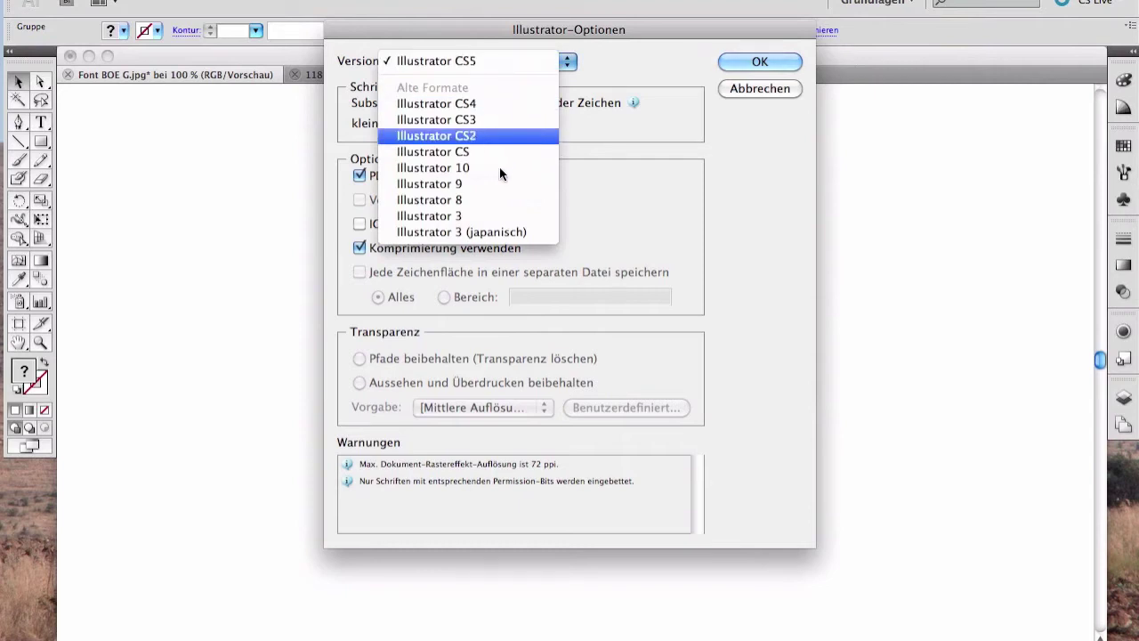
click(505, 199)
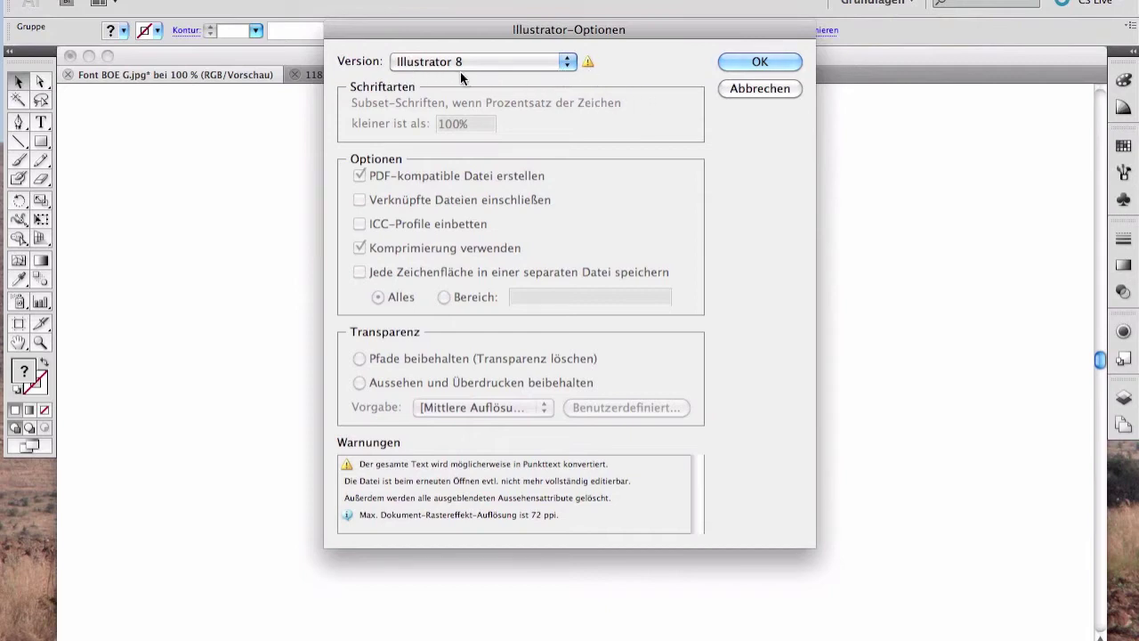
click(784, 64)
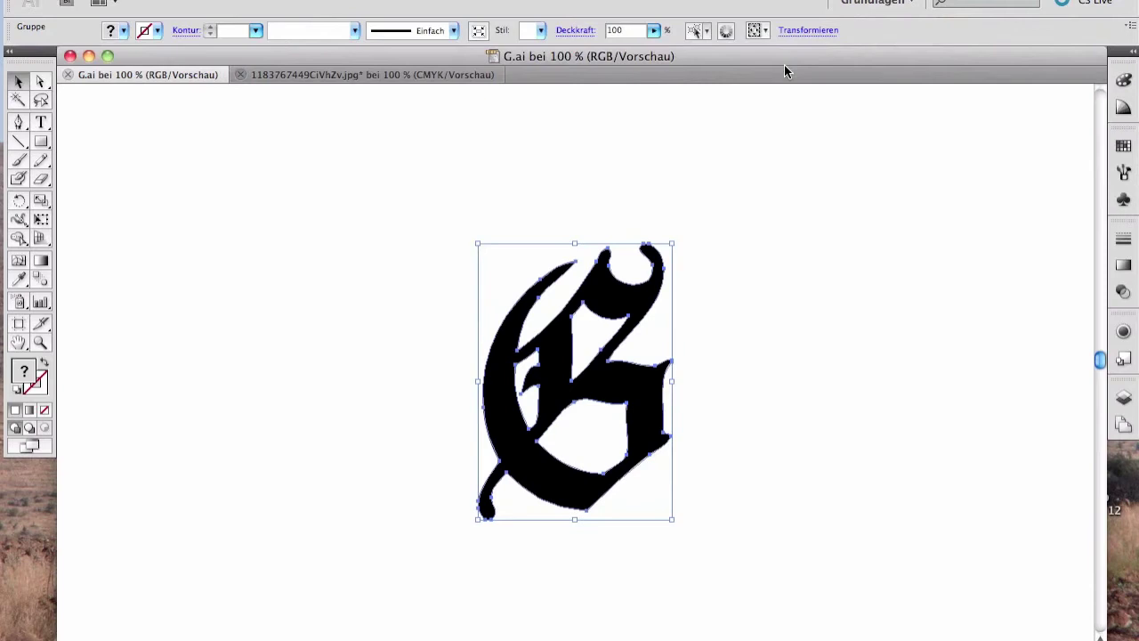
- Save the ring artwork as Ring.ai with Illustrator 8 compatibility
click(335, 73)
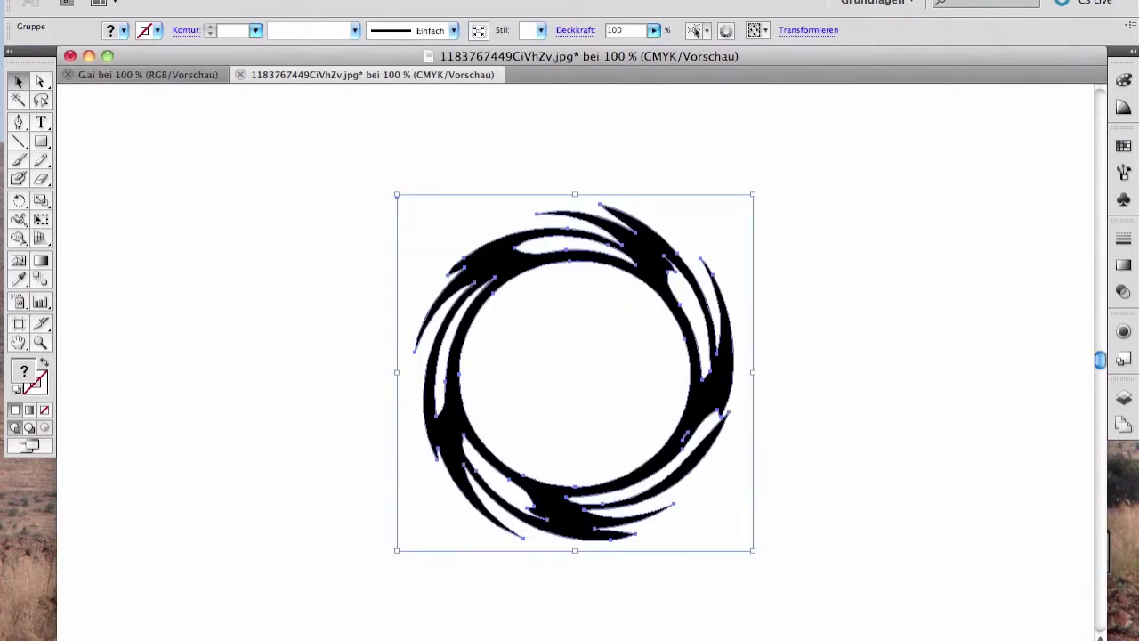
click(134, 0)
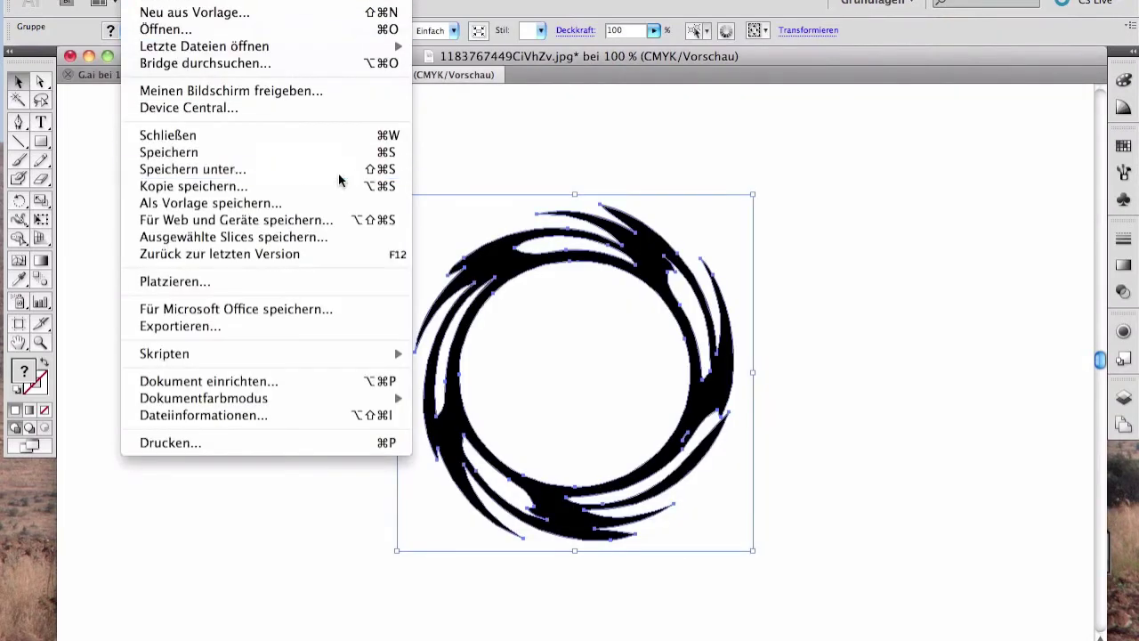
click(338, 172)
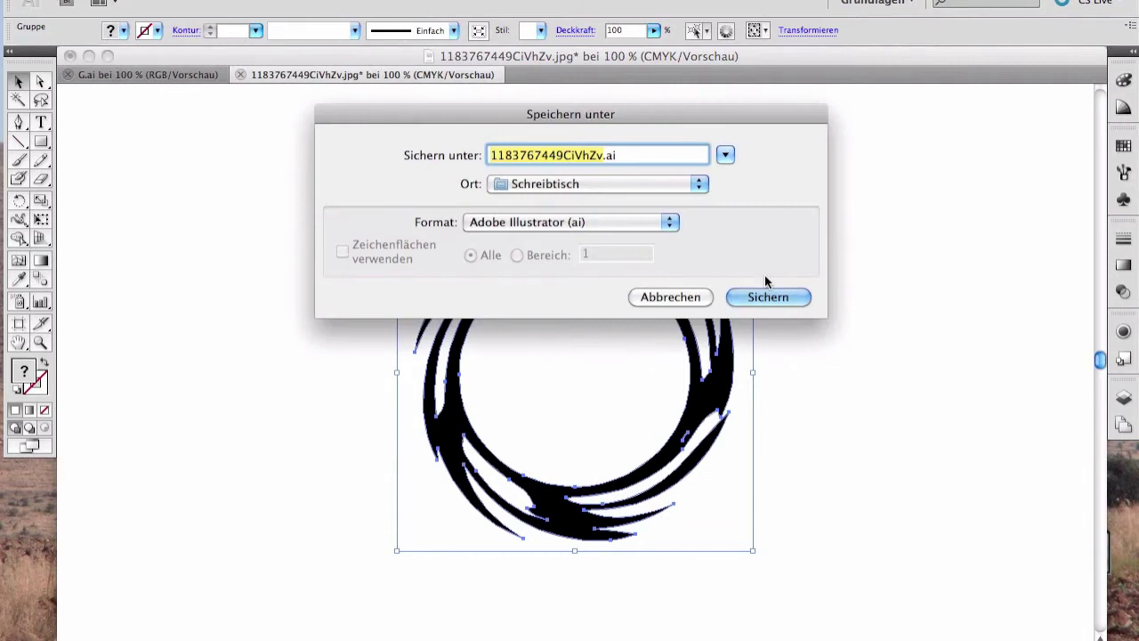
key(BackSpace)
text(Ring)
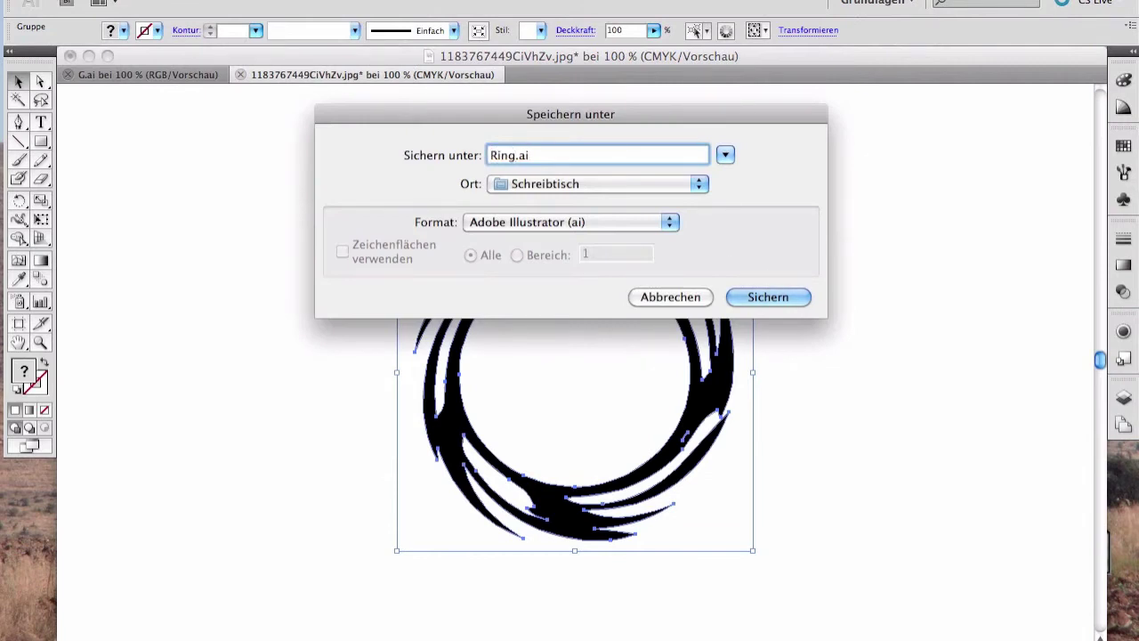
click(764, 297)
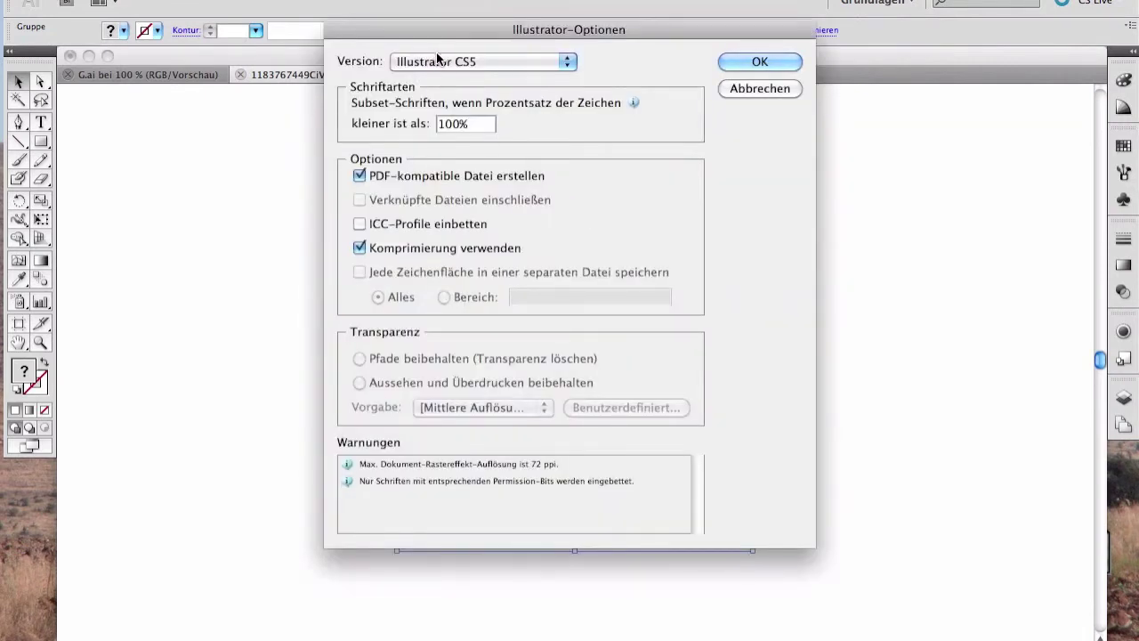
click(437, 58)
click(472, 203)
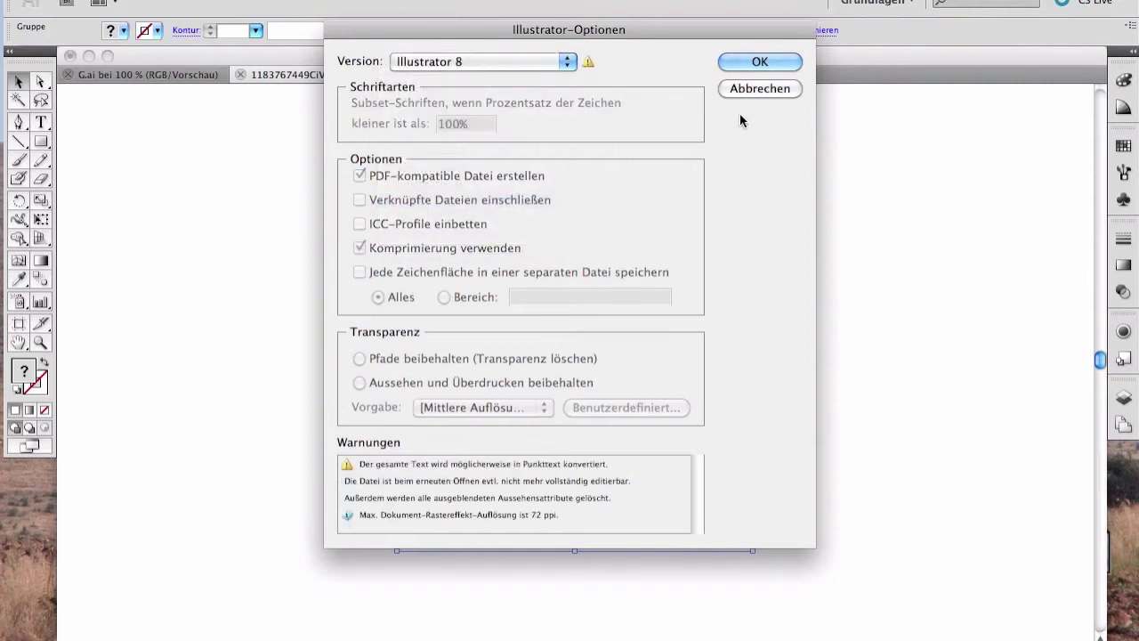
click(734, 65)
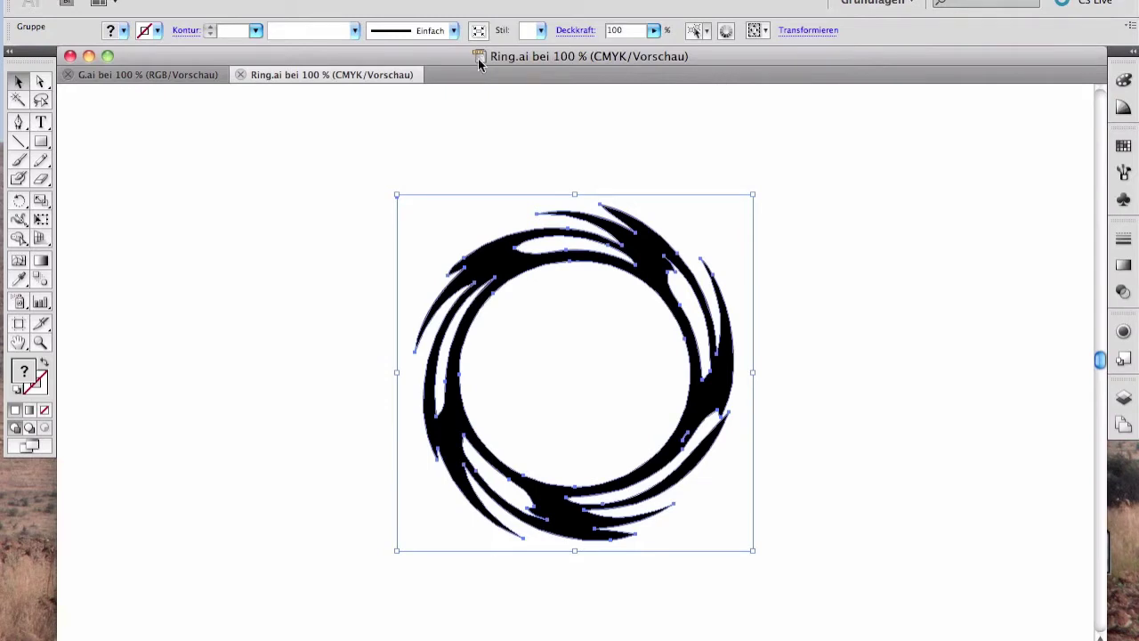
click(62, 0)
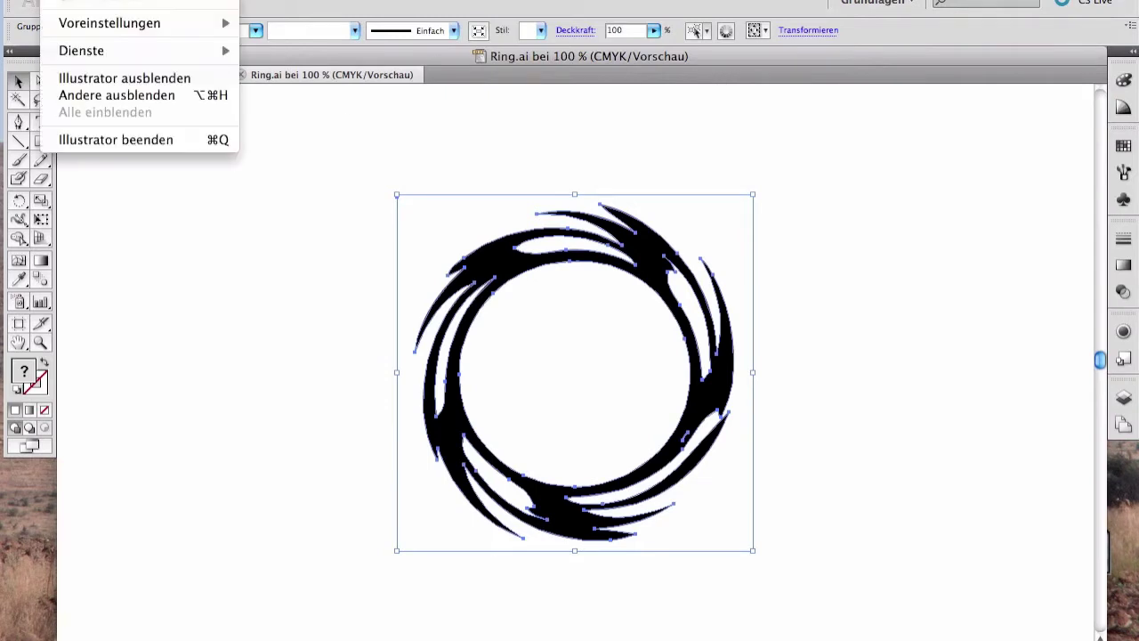
- Quit Illustrator and open Ring.ai and G.ai with Adobe Photoshop CS5.1 via Other Application
click(104, 145)
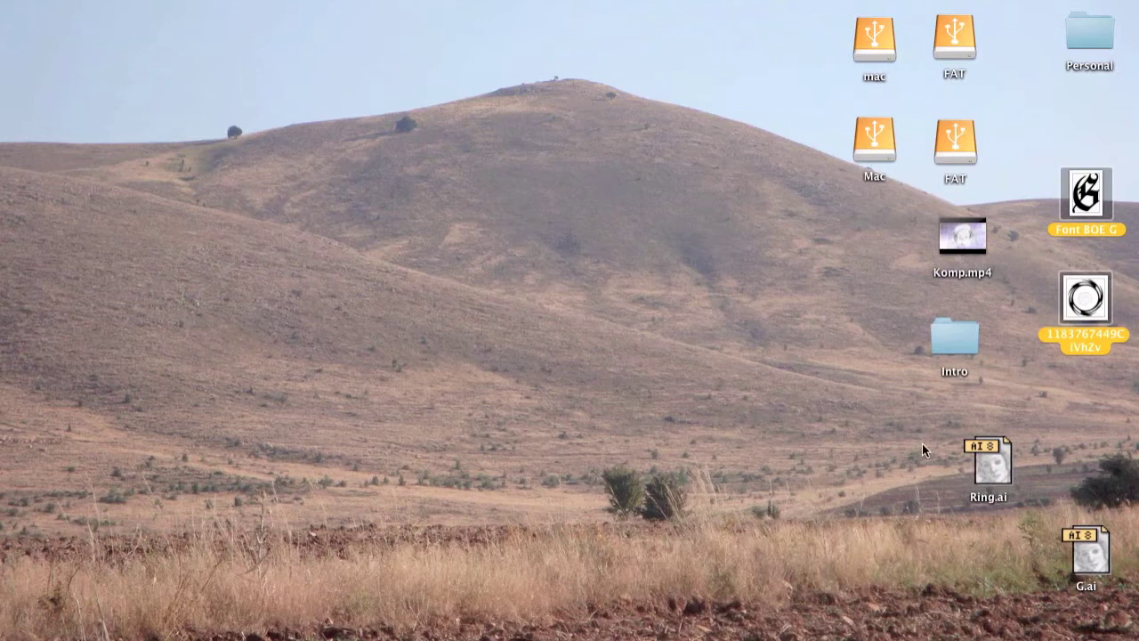
drag(954, 422, 1123, 633)
right_click(999, 465)
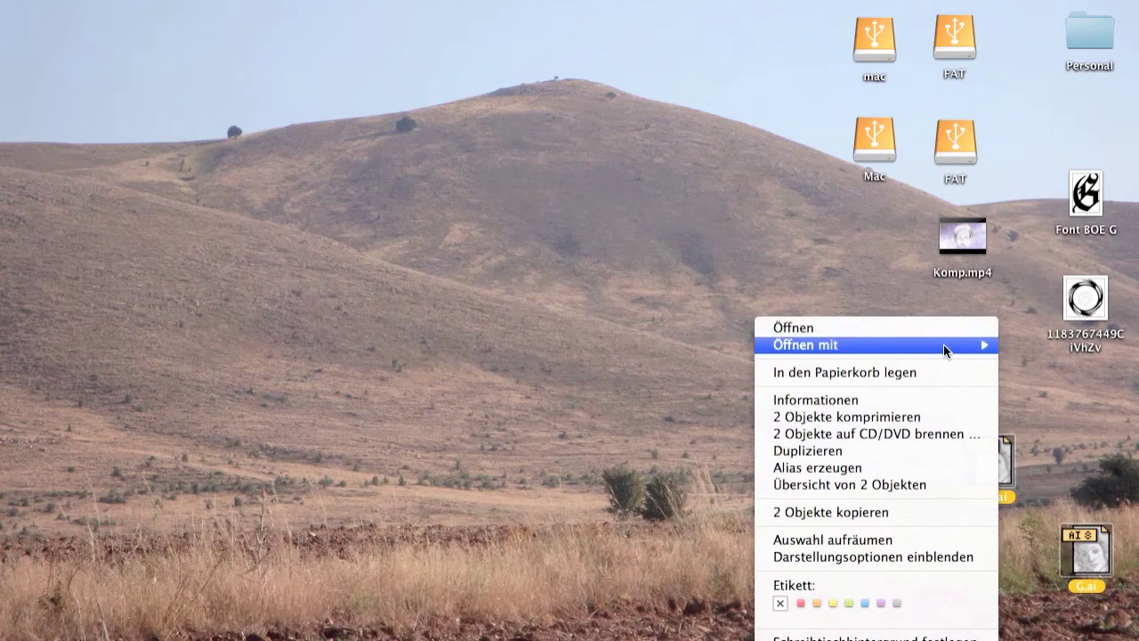
mouse_move(944, 344)
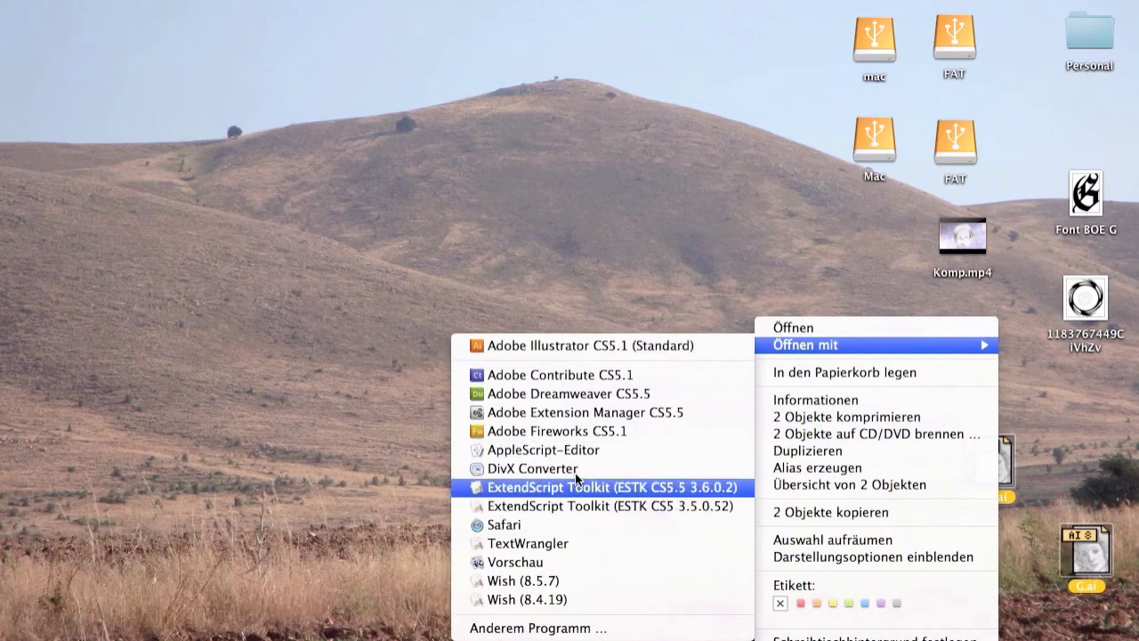
click(572, 629)
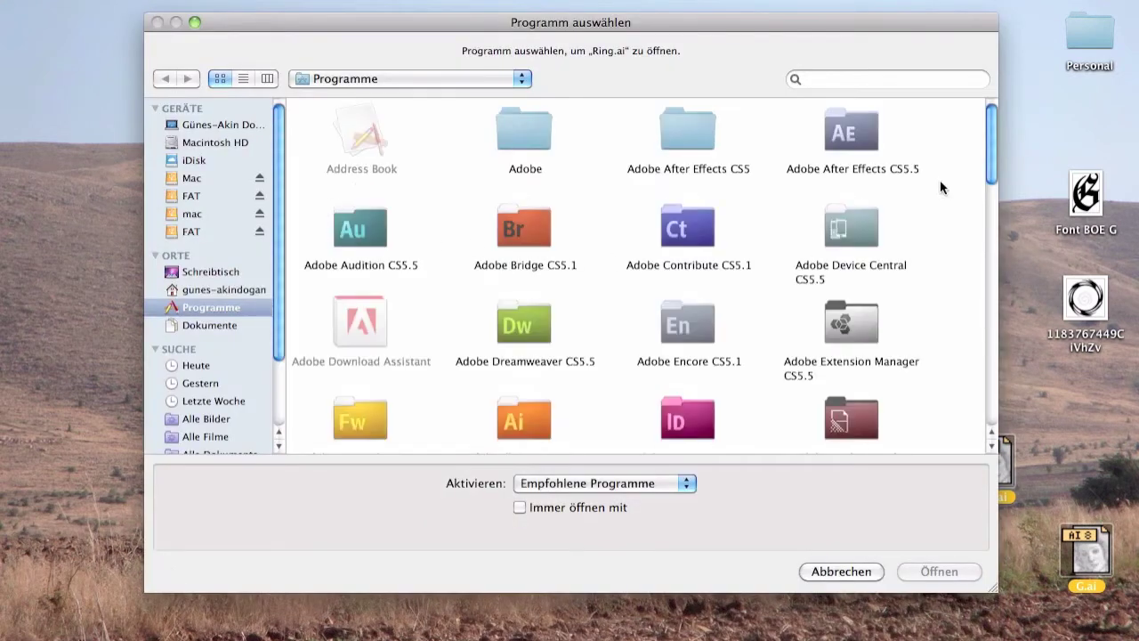
scroll(936, 185, down, 5)
click(703, 265)
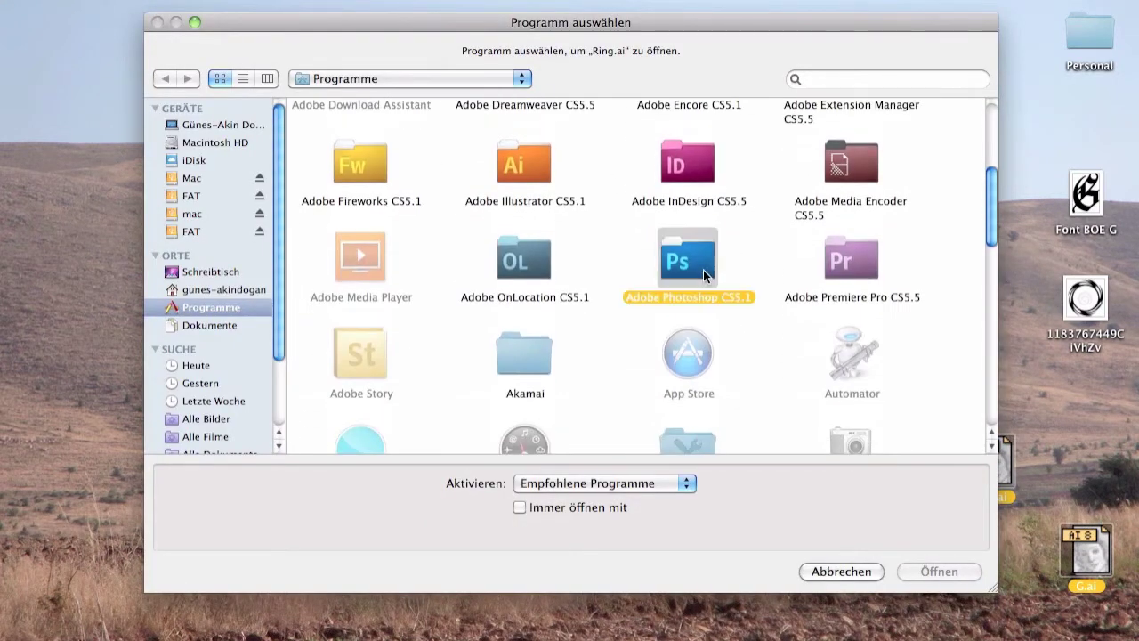
click(945, 570)
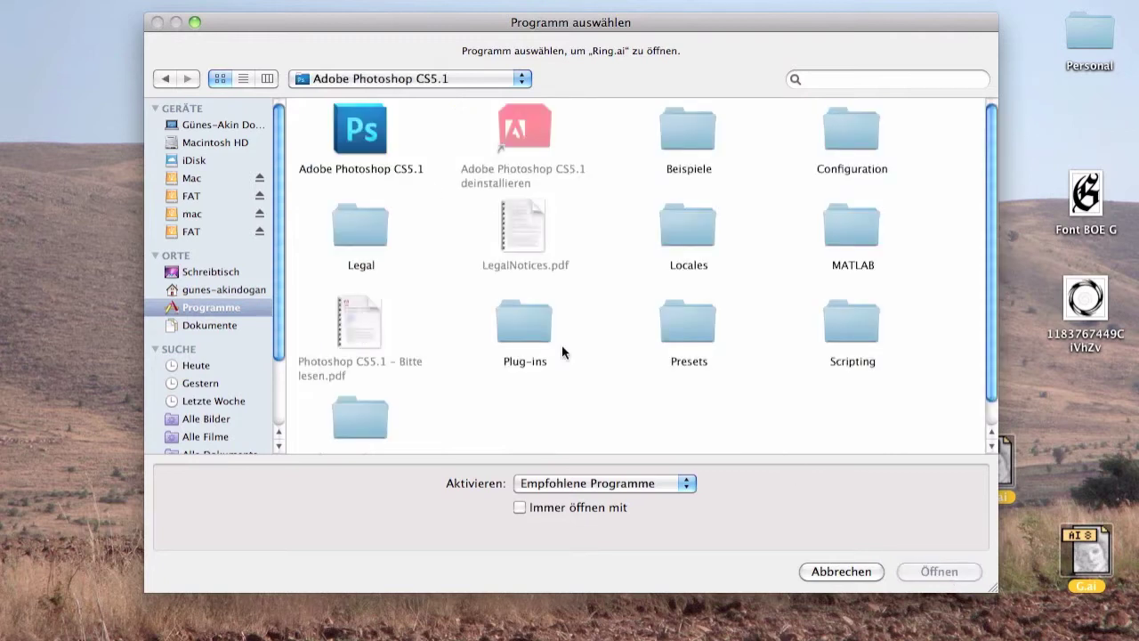
click(361, 126)
click(964, 574)
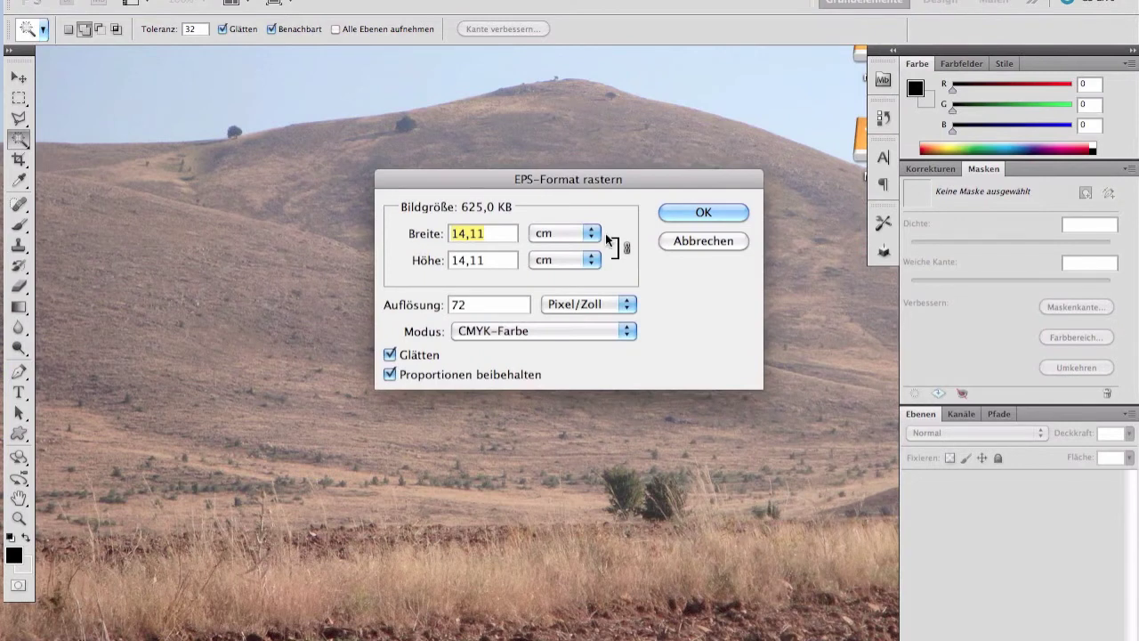
- Accept 72 ppi rasterizing for Ring.ai and G.ai, then reposition the G.ai window
click(717, 213)
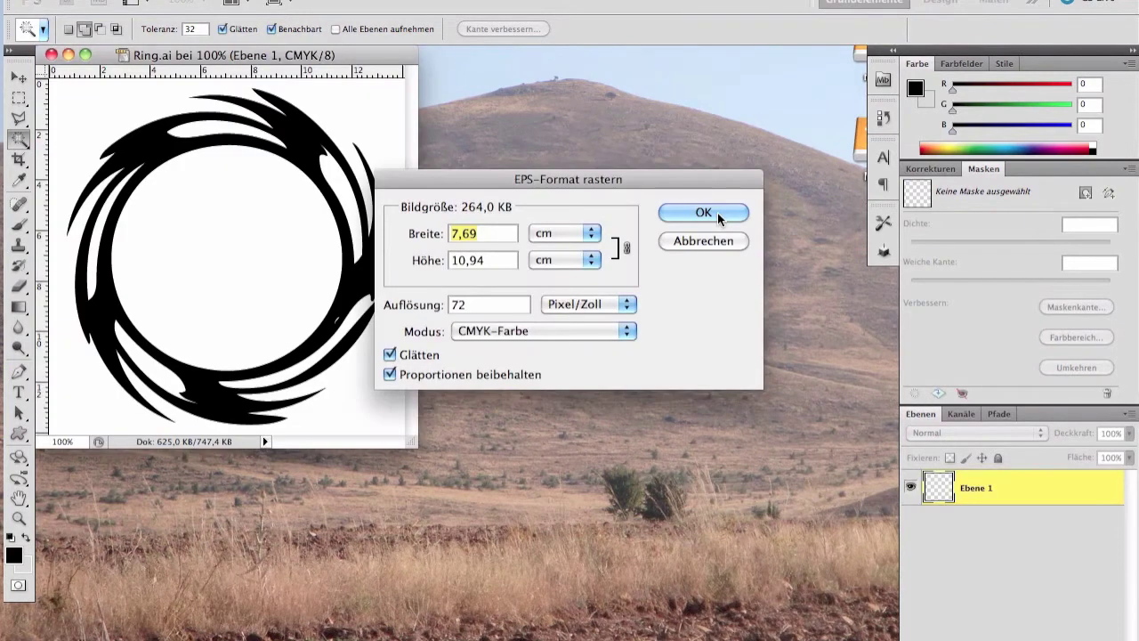
click(718, 213)
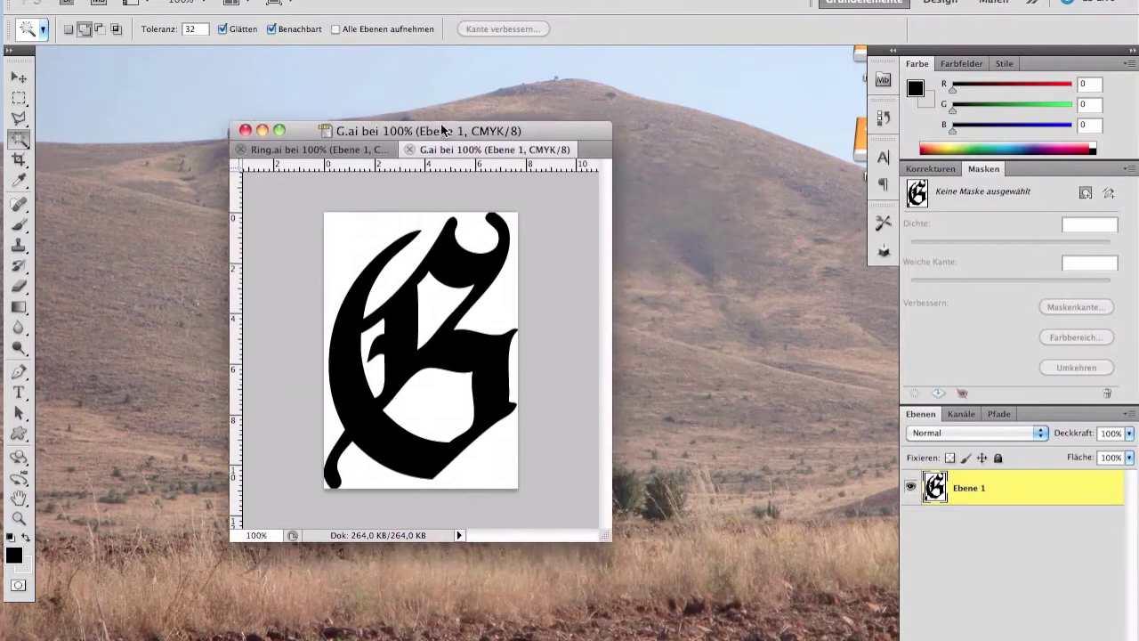
drag(249, 56, 437, 128)
click(275, 129)
click(274, 129)
mouse_move(338, 130)
mouse_down()
mouse_move(227, 55)
mouse_move(187, 61)
mouse_up()
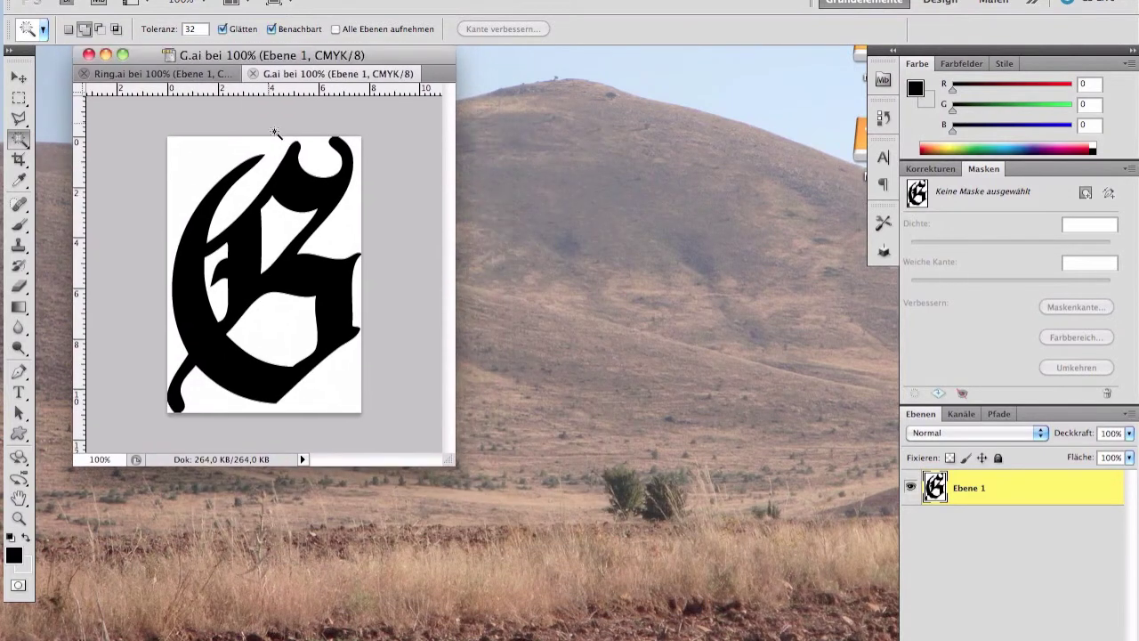
- Enlarge the G.ai window and delete the white background and four white areas around the G
drag(456, 465, 868, 636)
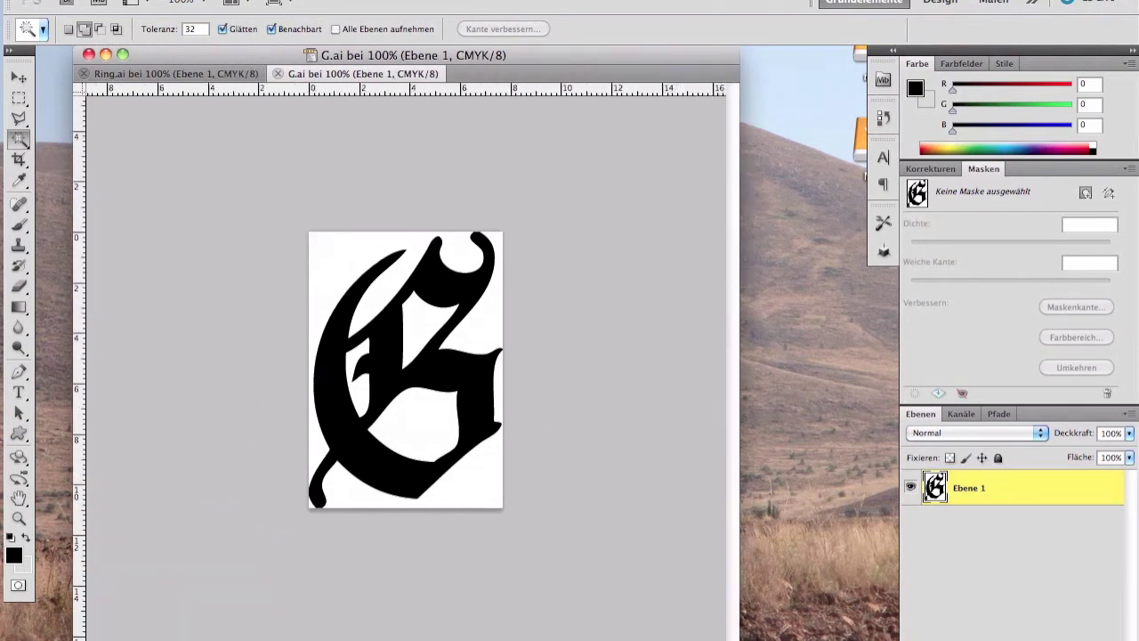
drag(327, 62, 184, 63)
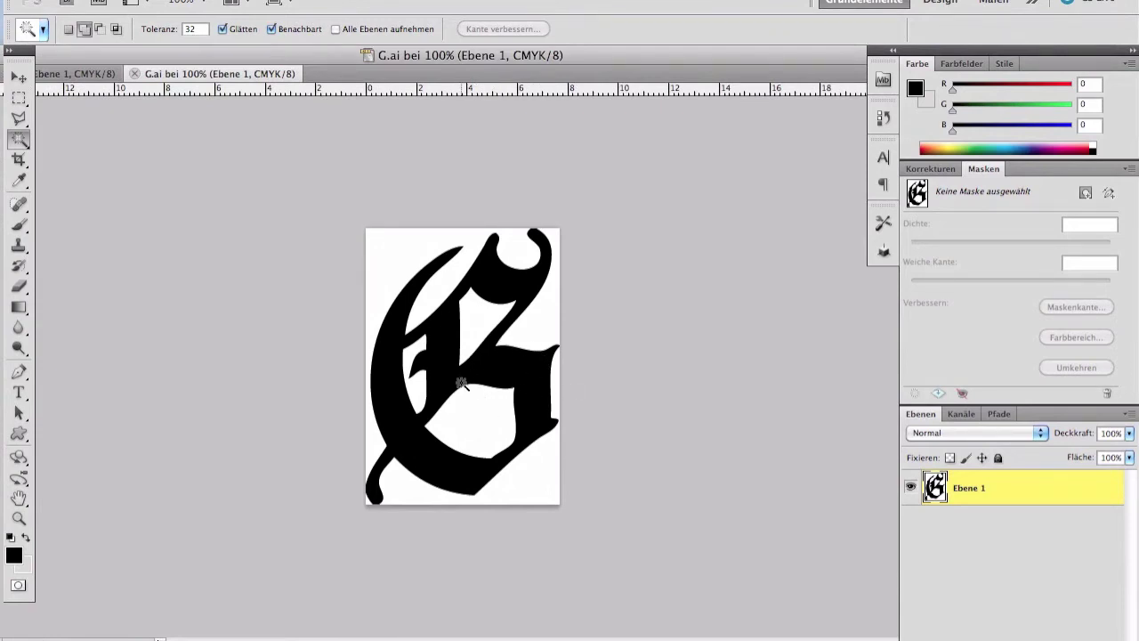
click(401, 241)
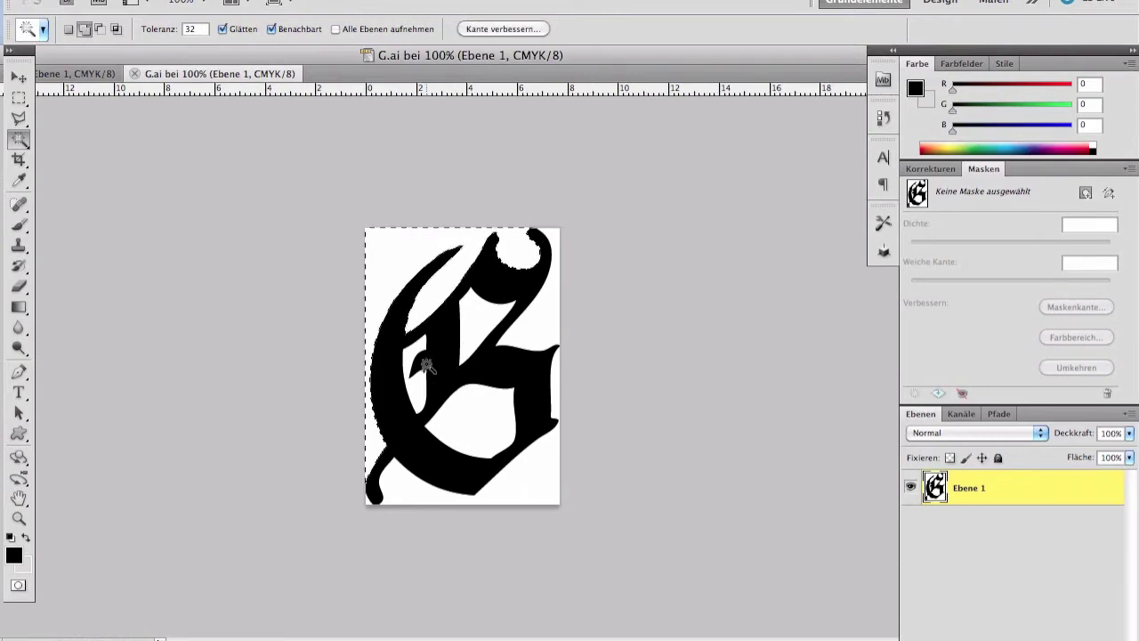
click(507, 325)
click(452, 407)
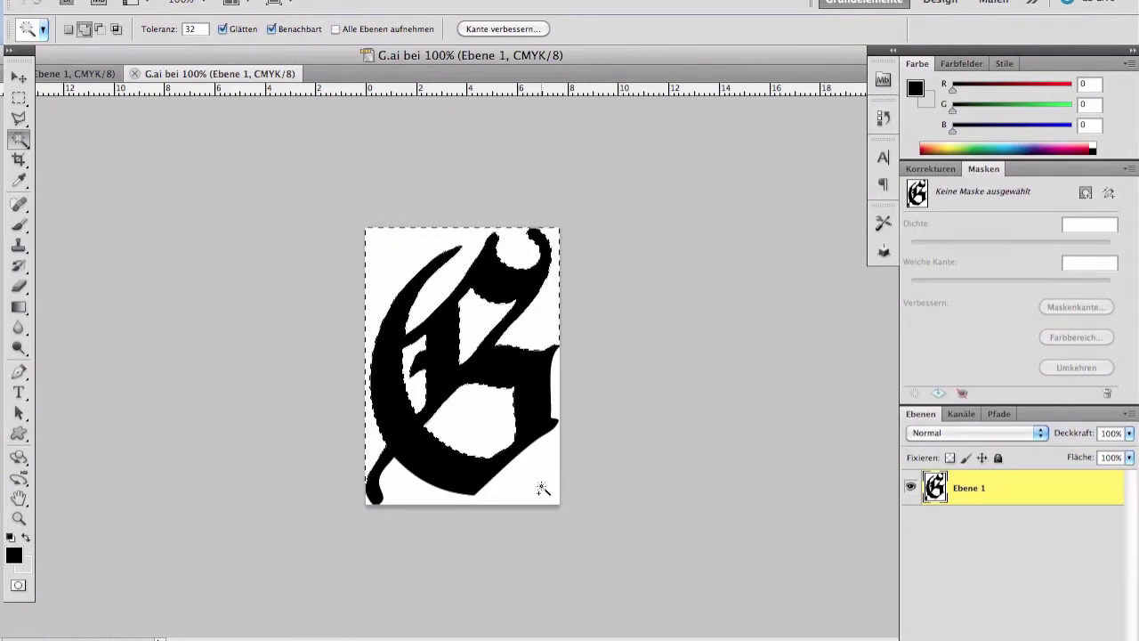
click(542, 489)
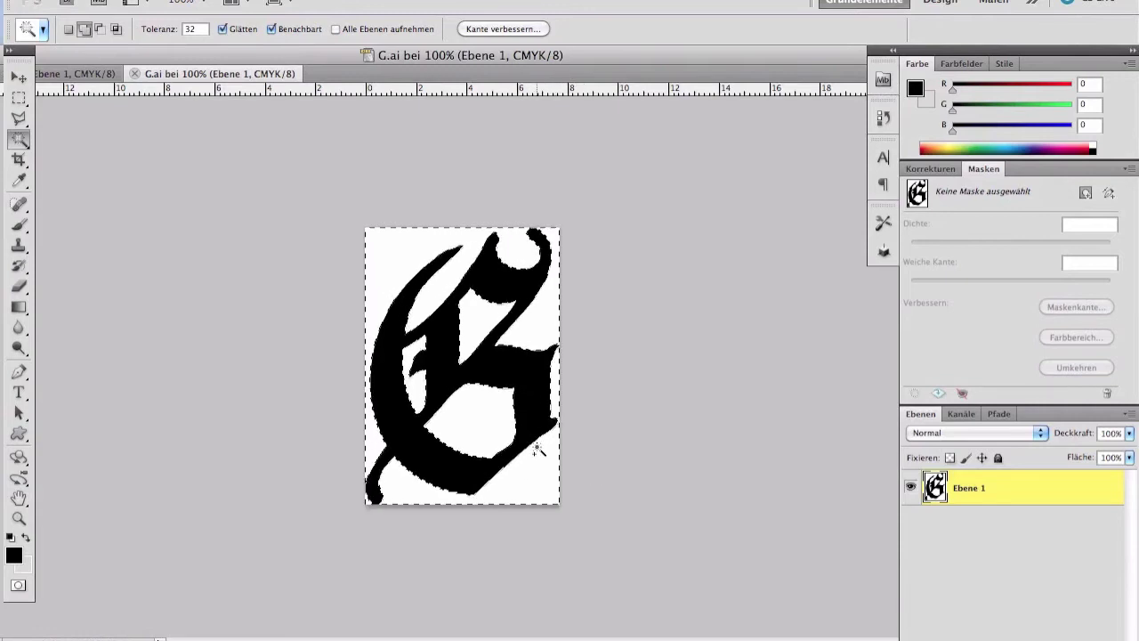
key(Delete)
key(ctrl+d)
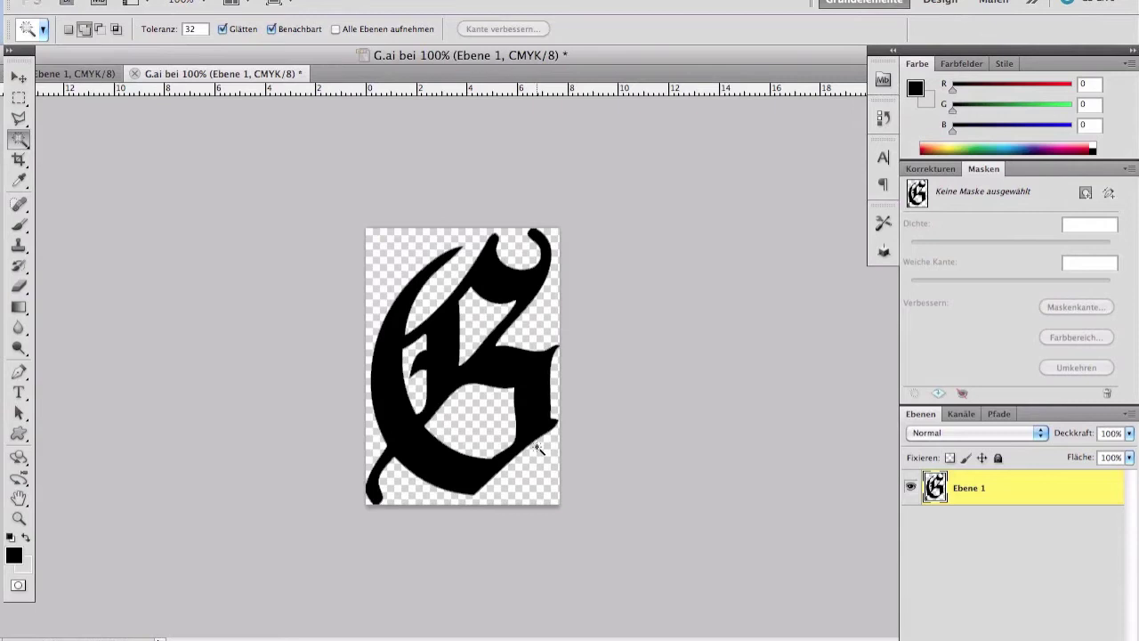
- In Ring.ai, delete the white surround and the inner white disc, then return to G.ai
click(96, 73)
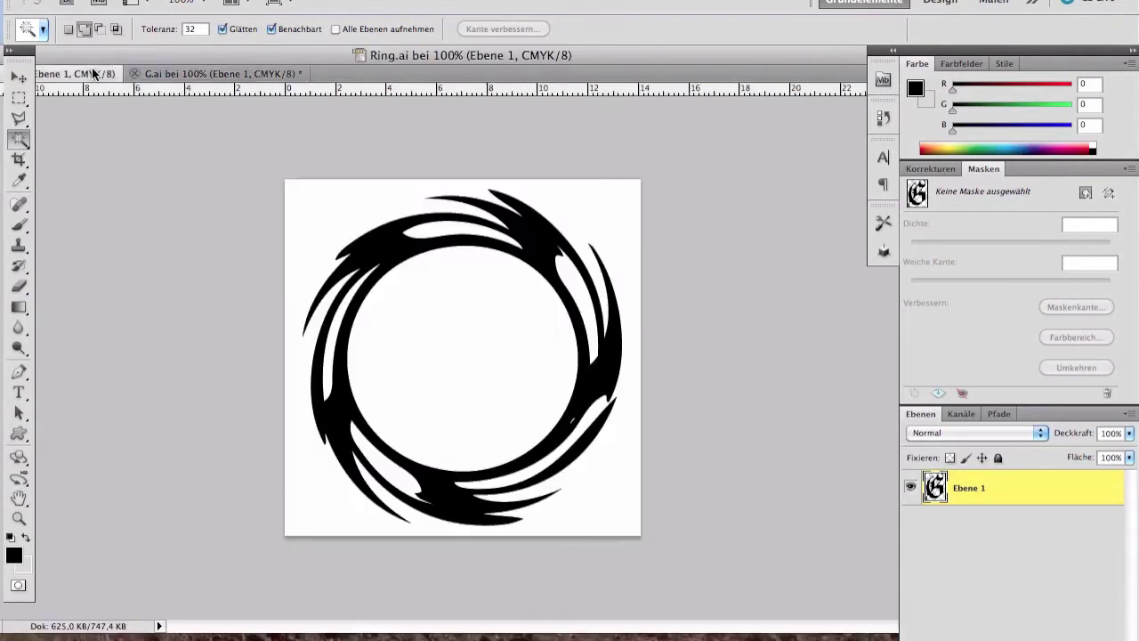
click(327, 209)
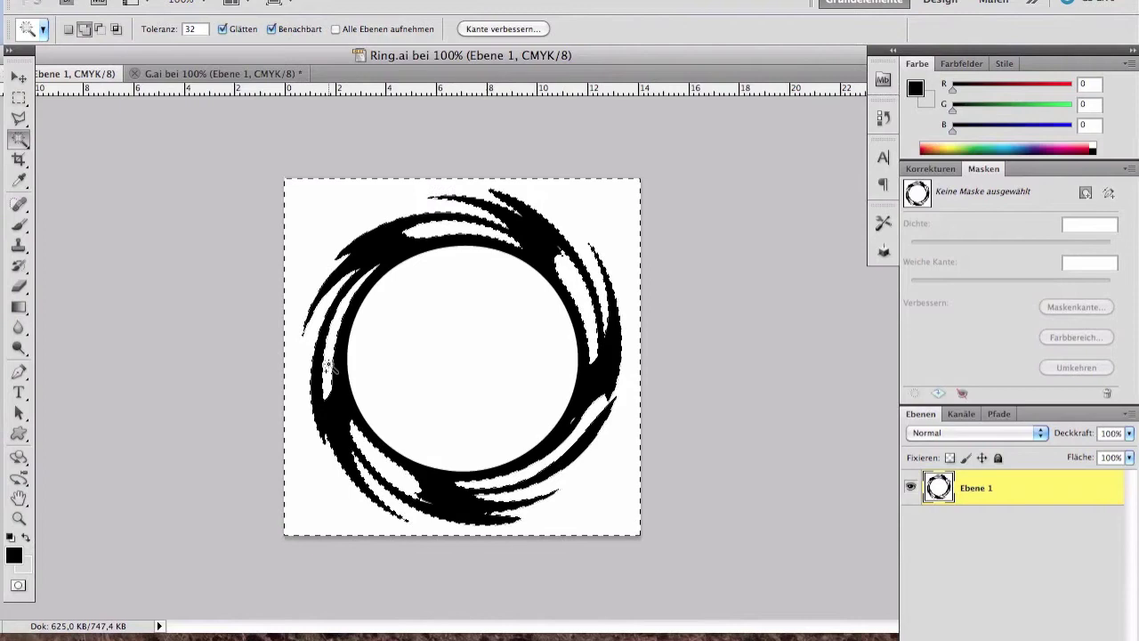
key(Delete)
key(ctrl+d)
click(422, 367)
key(Delete)
key(ctrl+d)
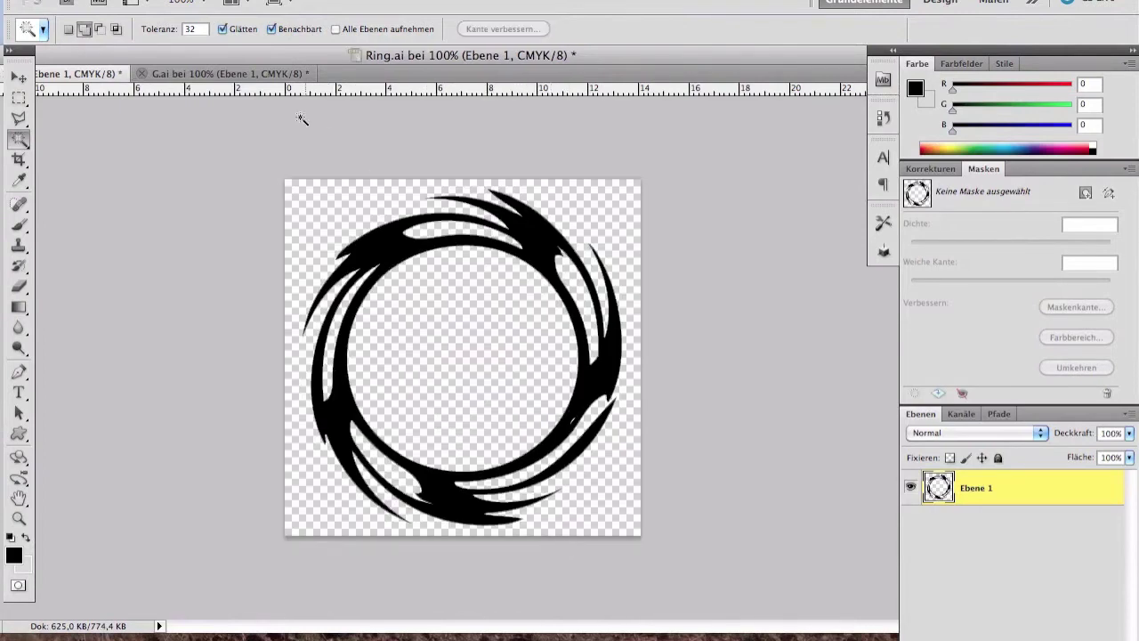
click(260, 75)
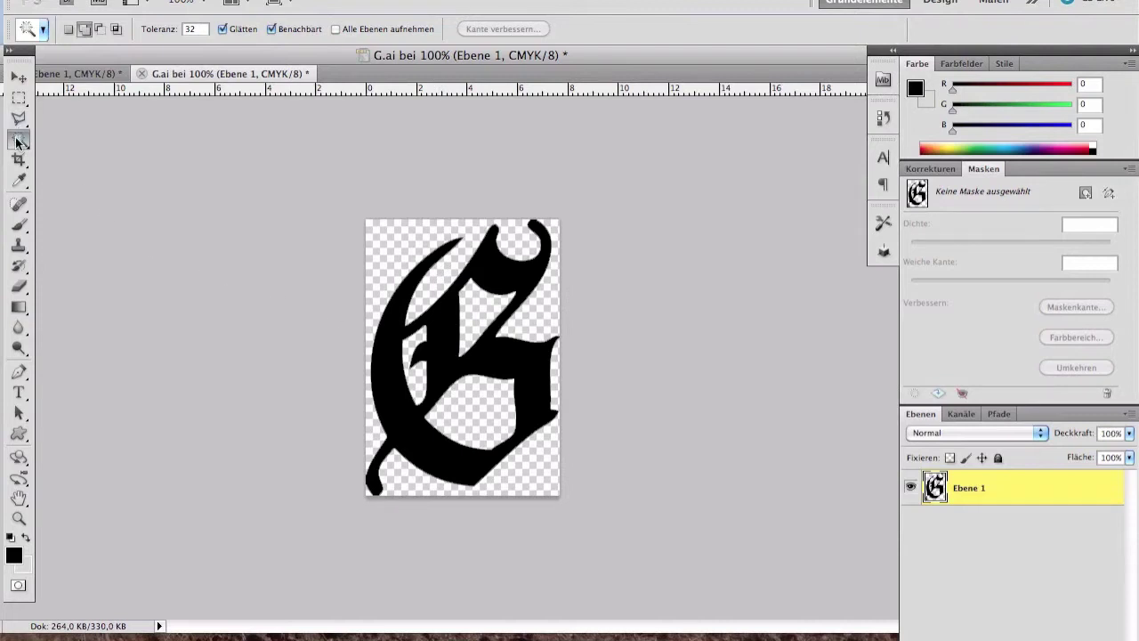
- Make a work path from the black G selection at 2,0-pixel tolerance
click(445, 338)
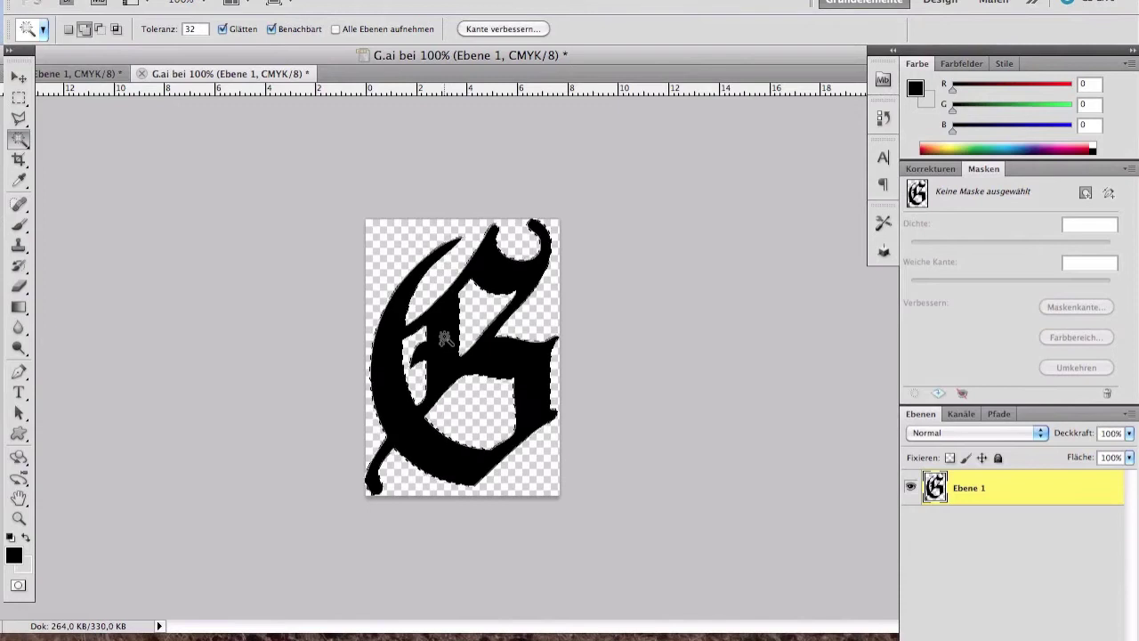
right_click(445, 338)
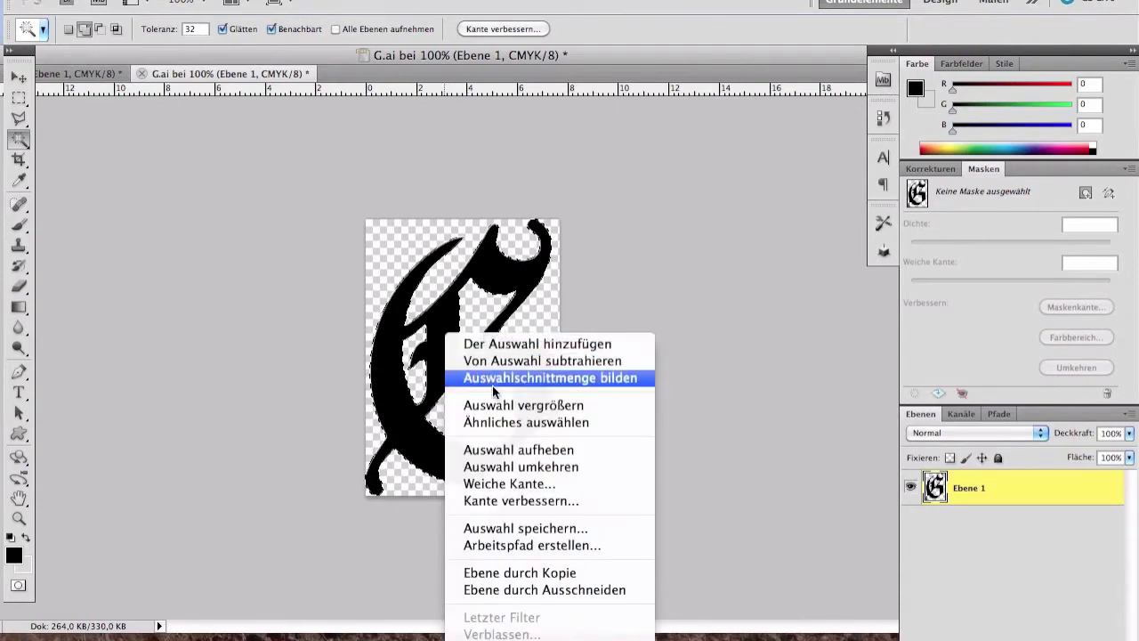
click(550, 543)
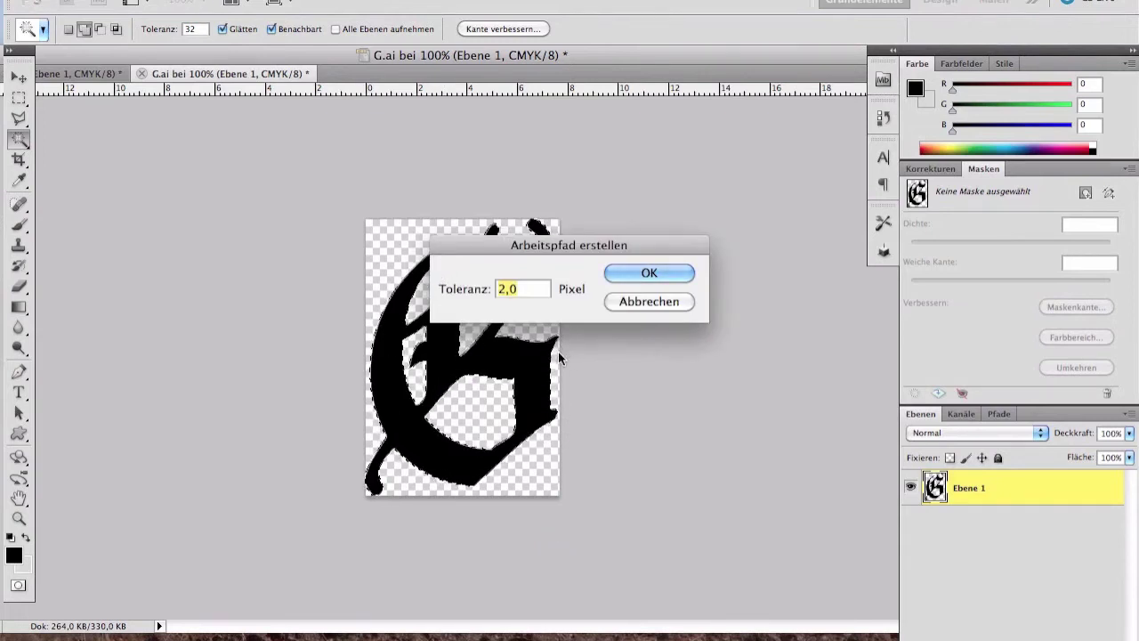
click(659, 269)
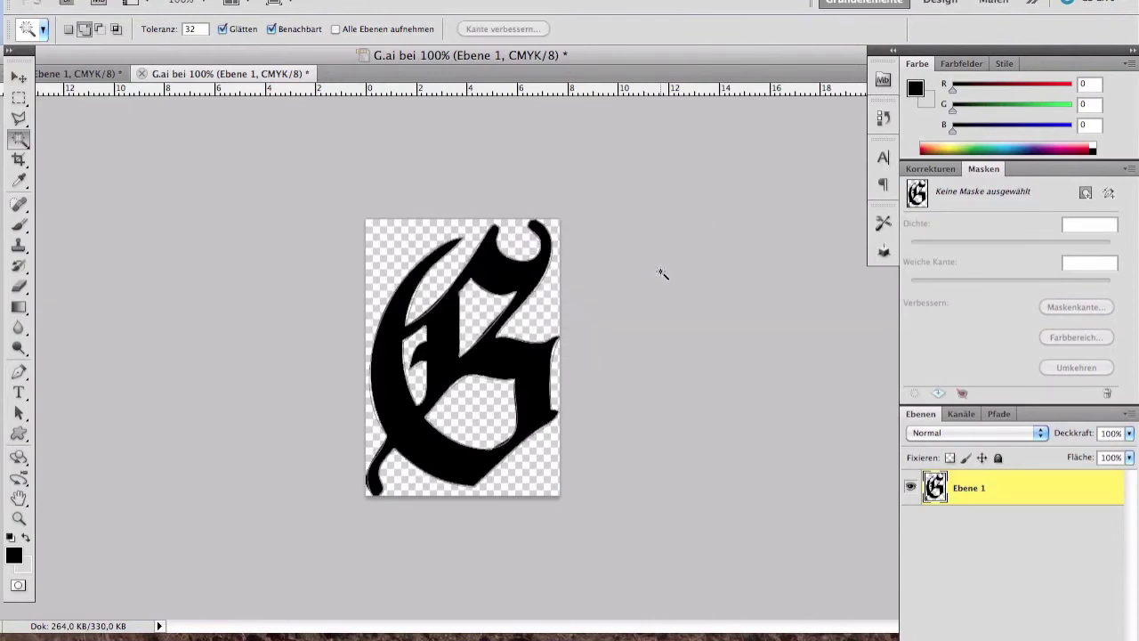
- Make a work path from the black ring in Ring.ai, also at 2,0 pixels
click(105, 71)
click(387, 246)
right_click(386, 246)
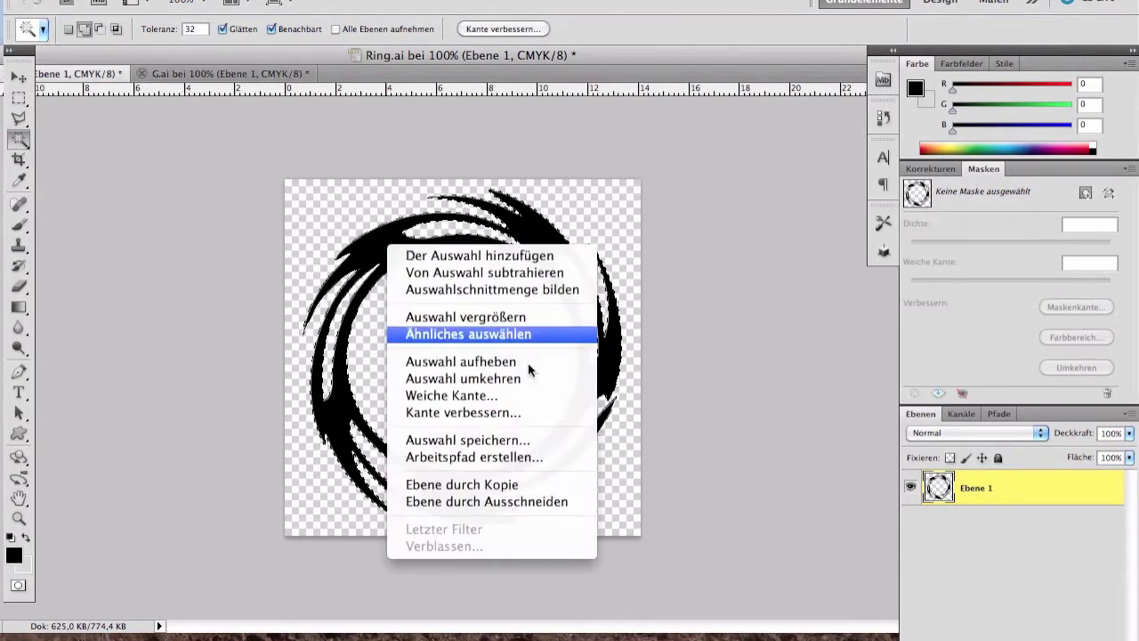
click(523, 457)
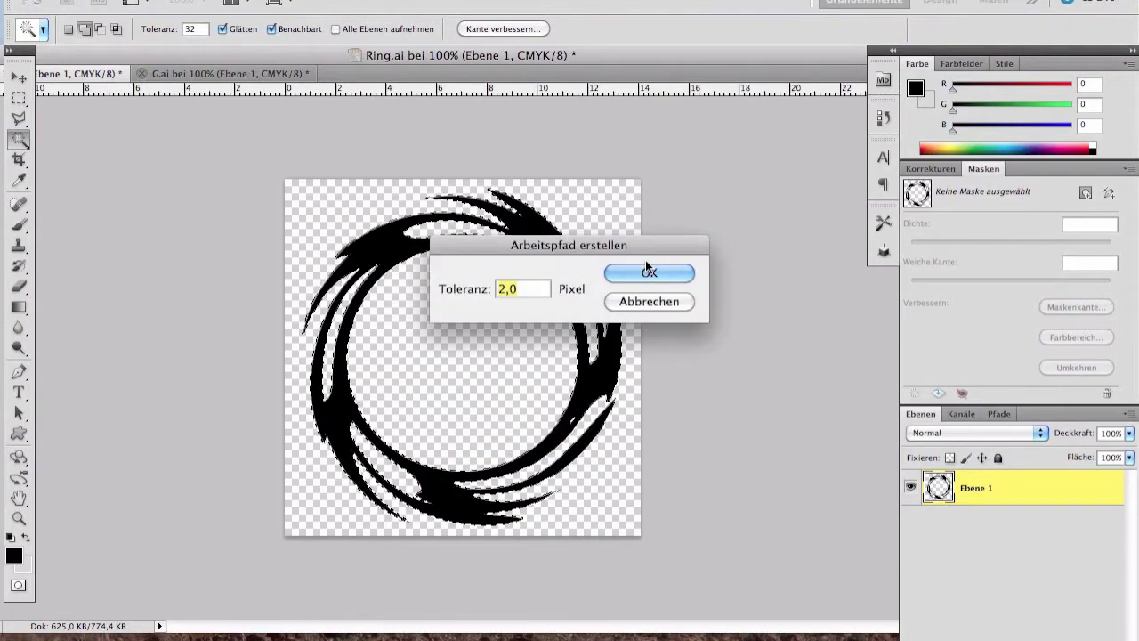
click(649, 271)
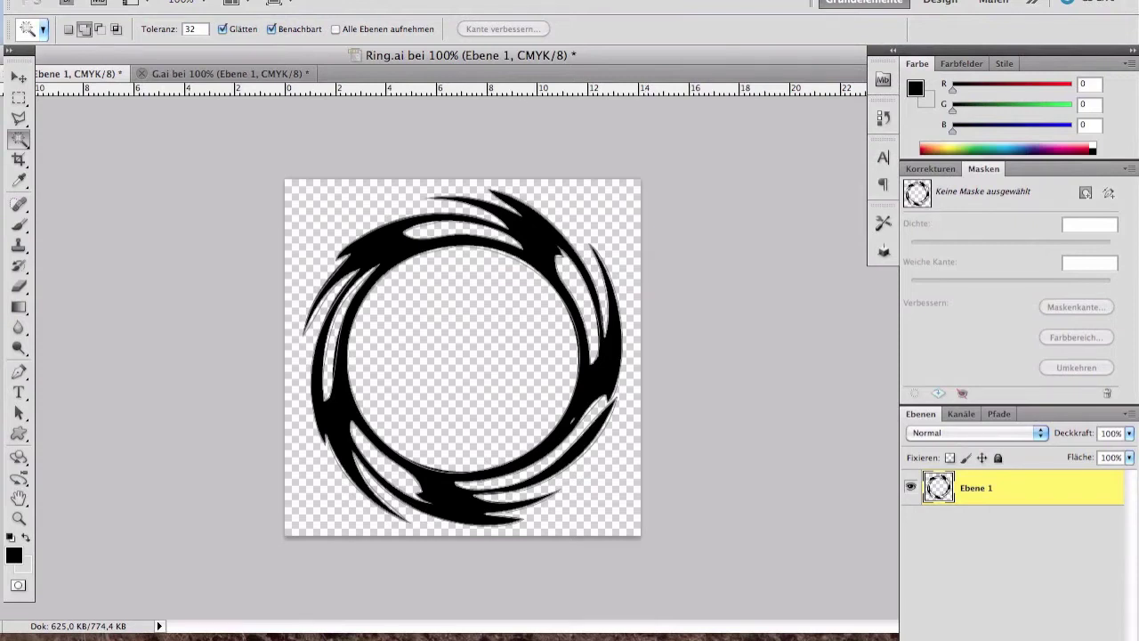
click(147, 0)
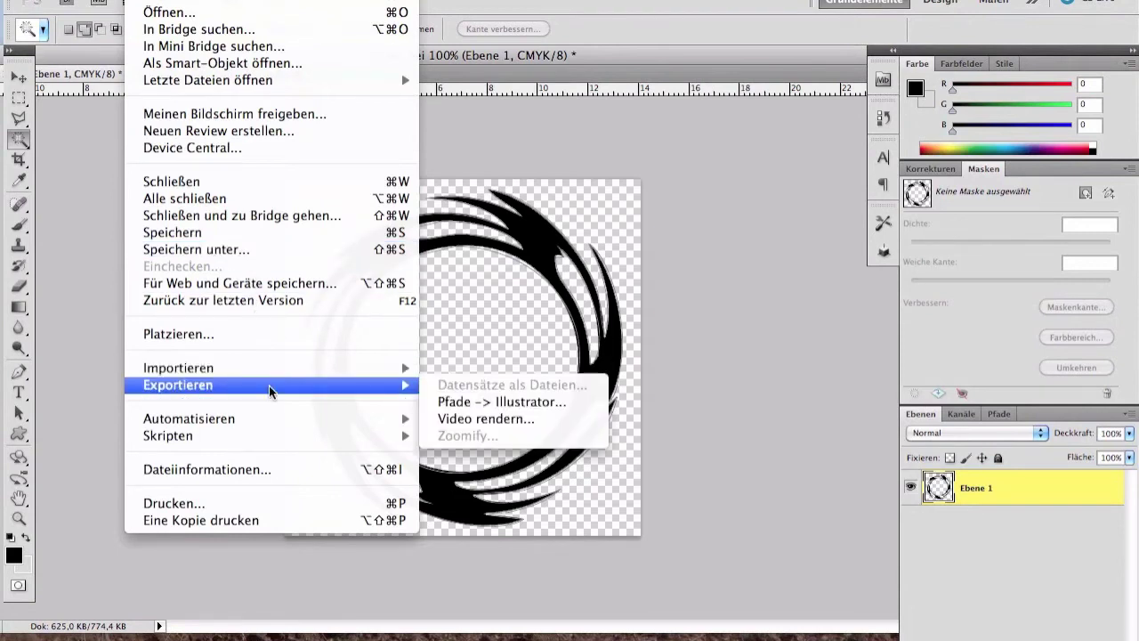
- Export the ring's work path to Illustrator as Ring1.ai
click(416, 402)
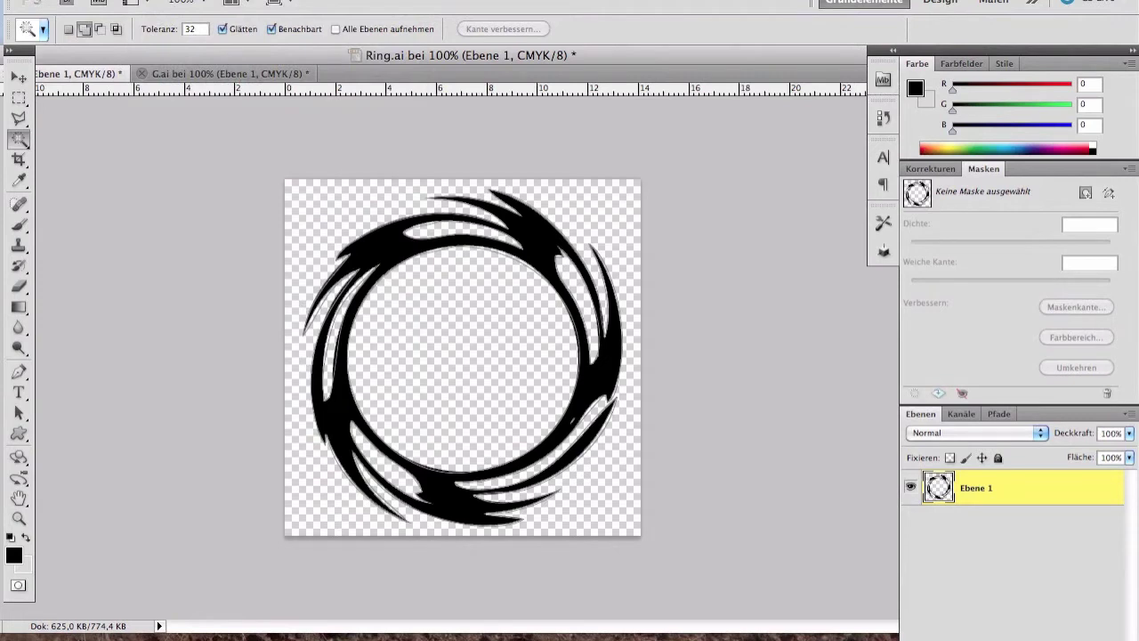
click(147, 0)
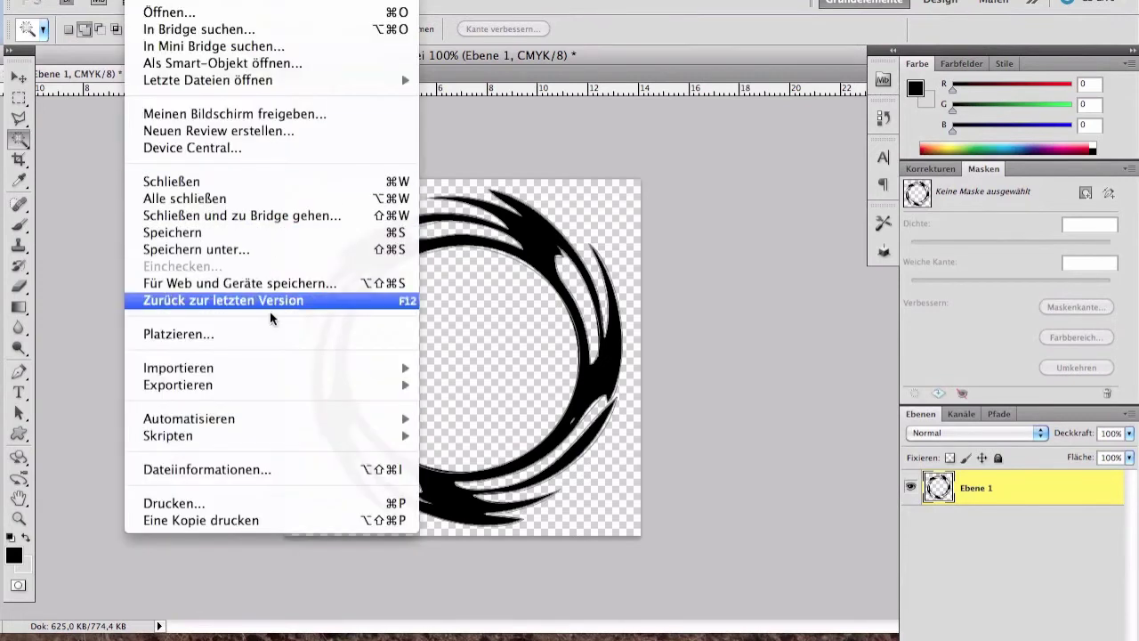
mouse_move(411, 388)
click(463, 405)
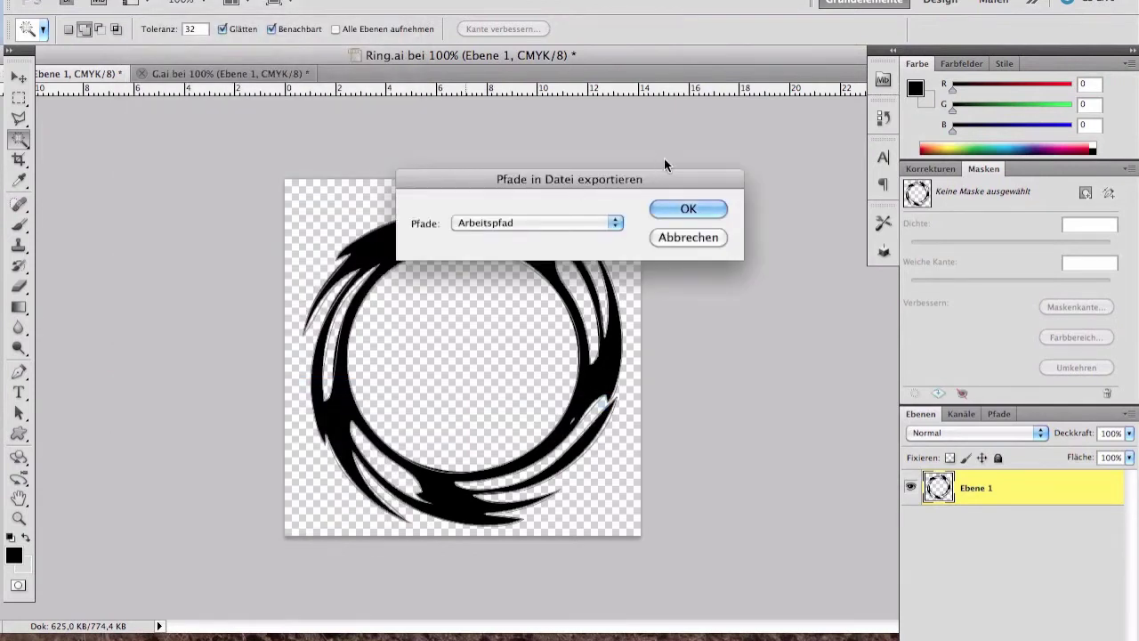
click(681, 208)
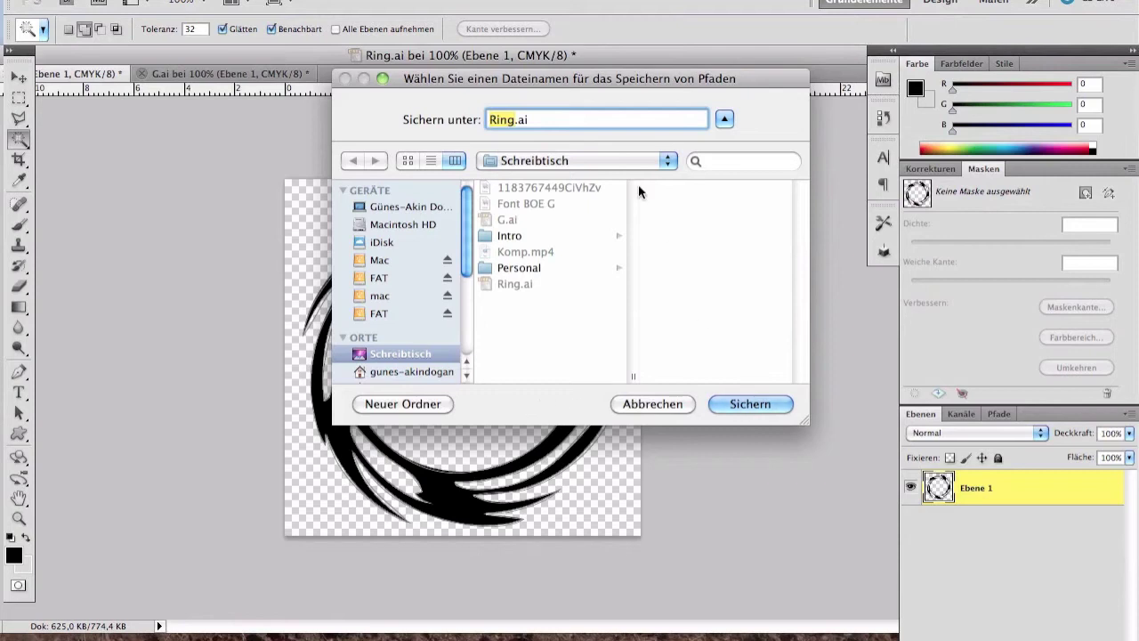
key(Right)
text(1)
key(Return)
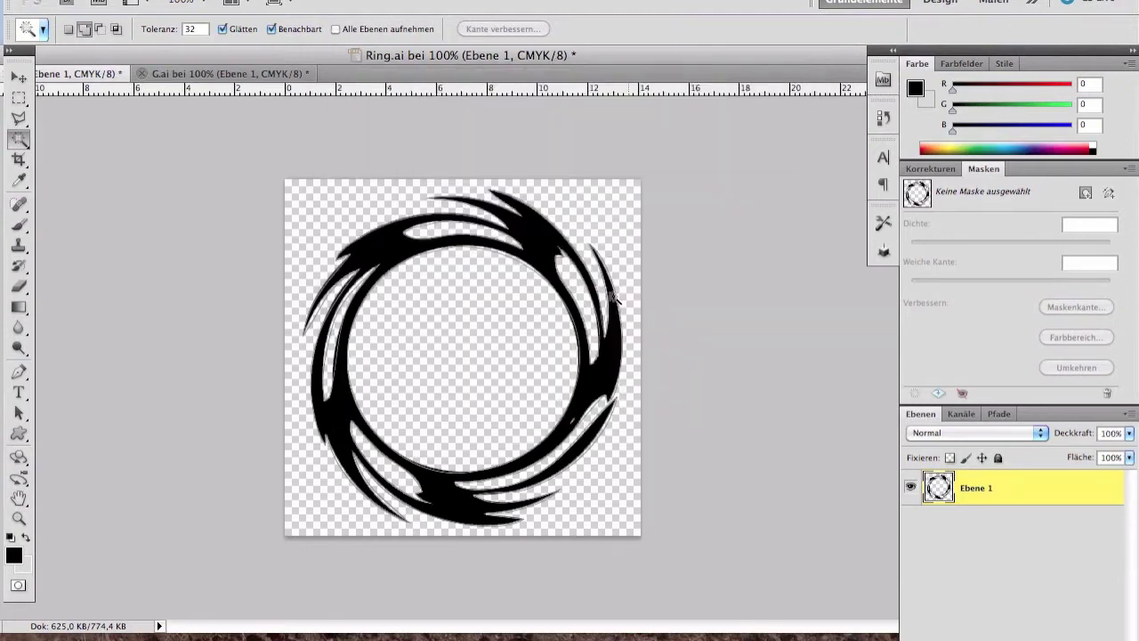
- Export the G's work path to Illustrator as G1.ai
click(216, 71)
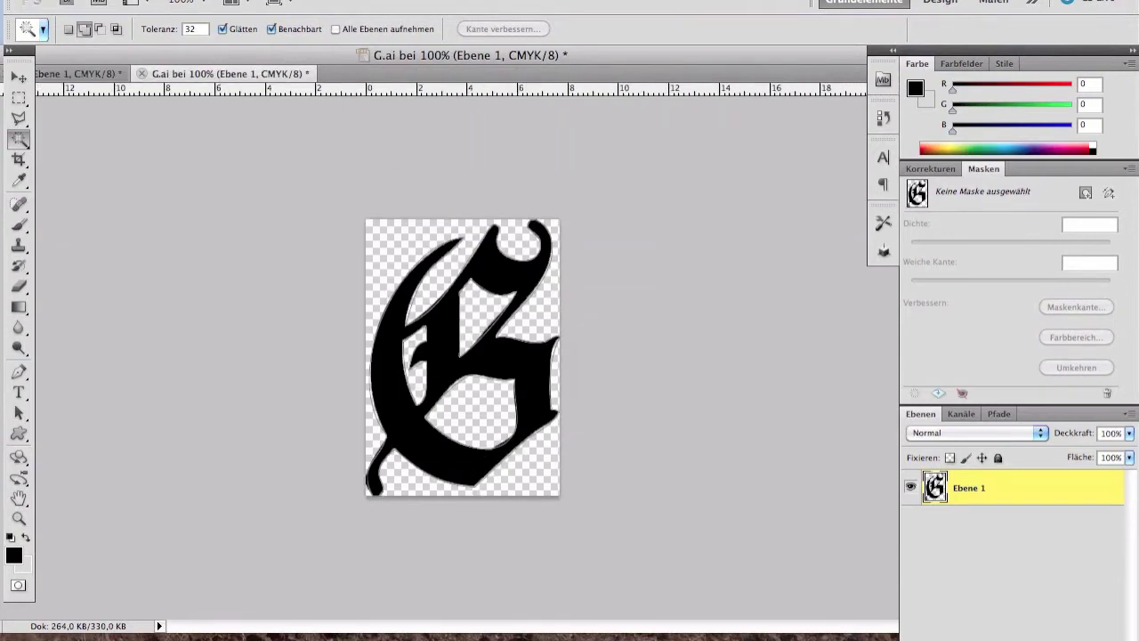
click(164, 1)
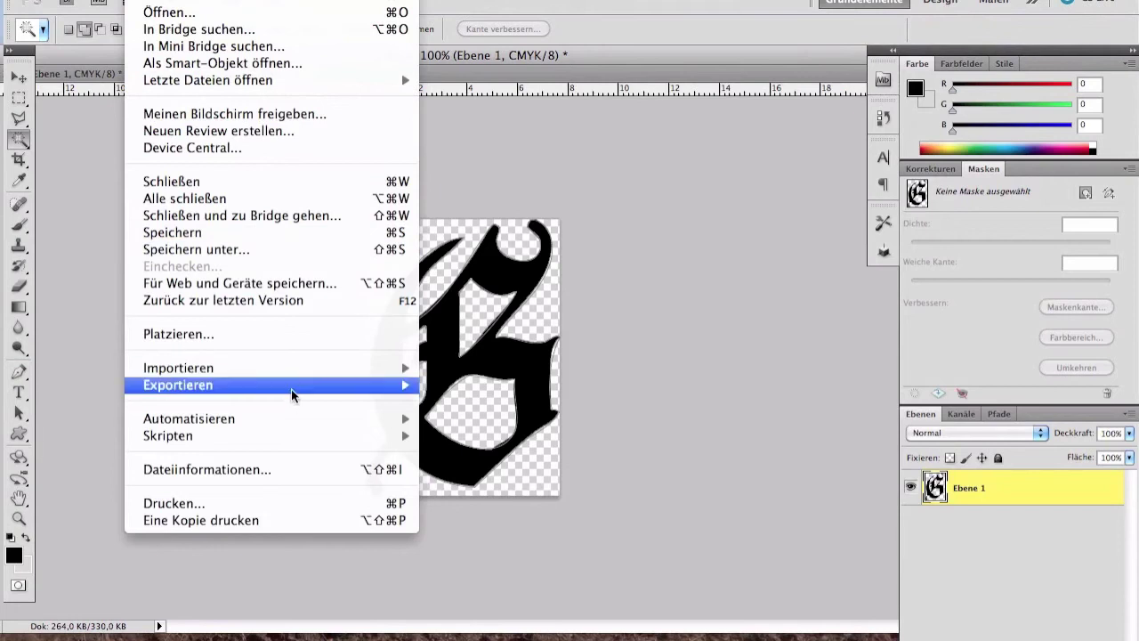
mouse_move(294, 389)
click(478, 401)
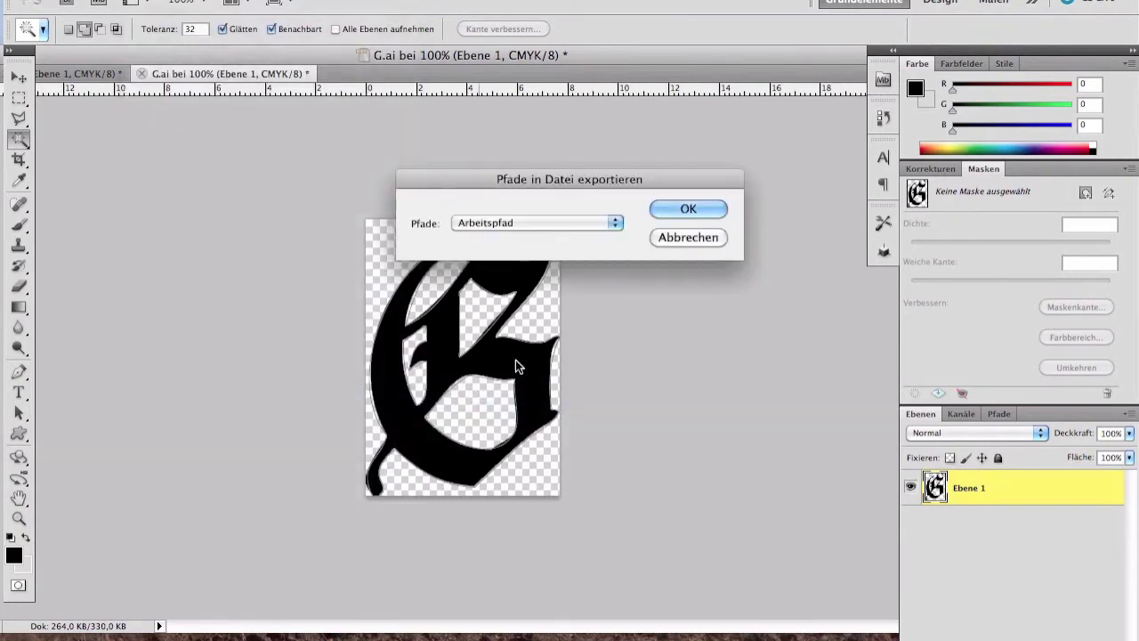
click(663, 208)
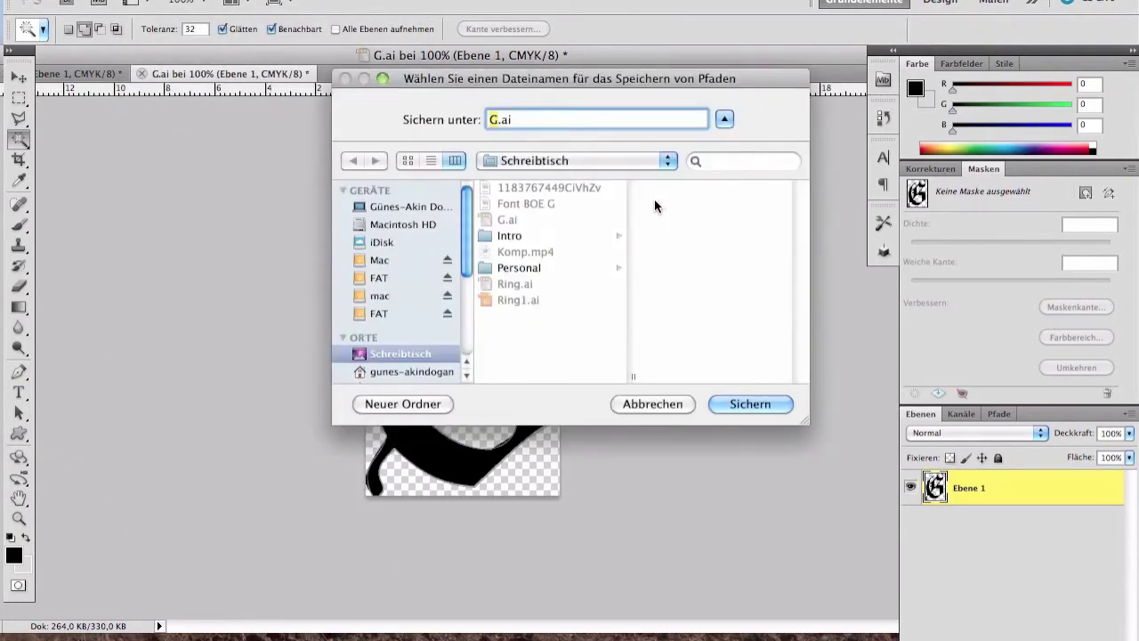
text(G1)
key(Return)
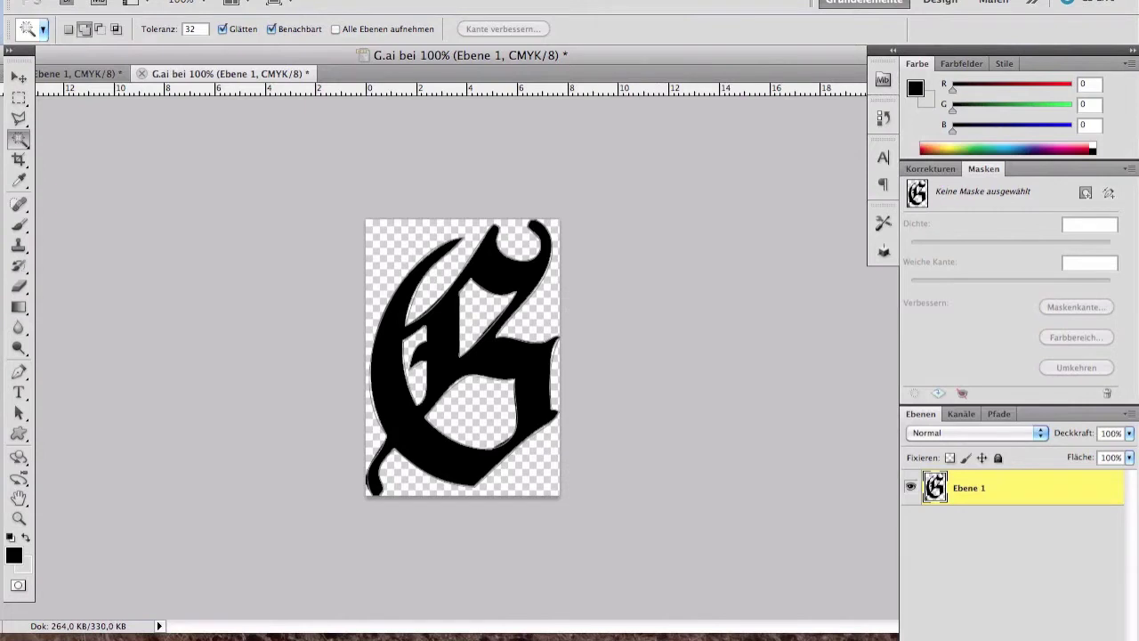
- Quit Photoshop without saving changes to either document
click(63, 0)
click(136, 146)
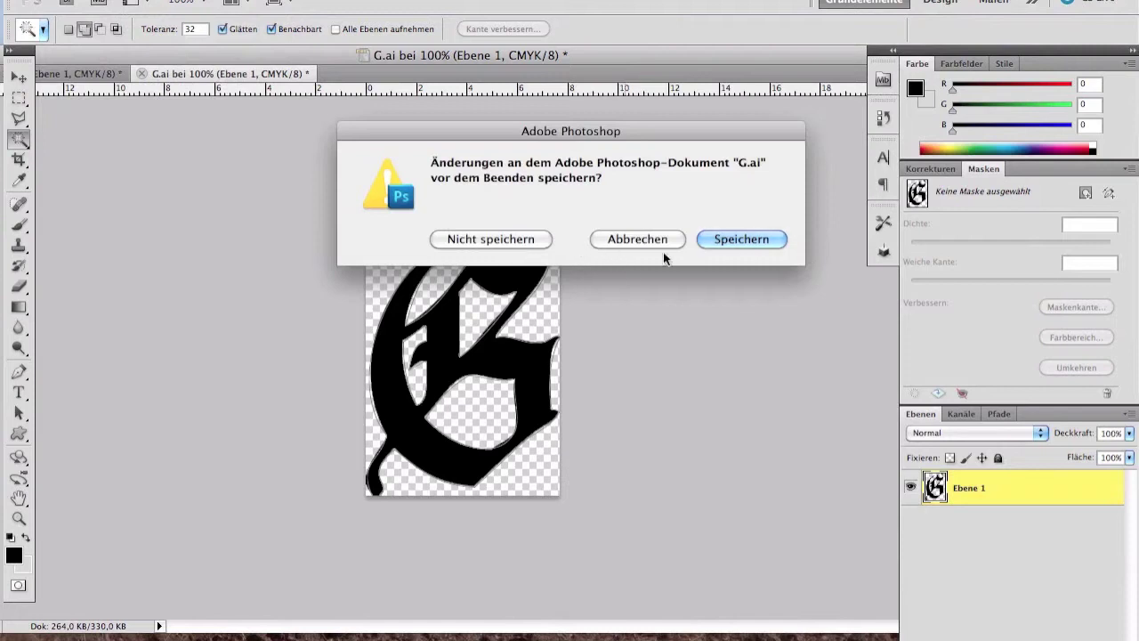
click(493, 238)
click(521, 237)
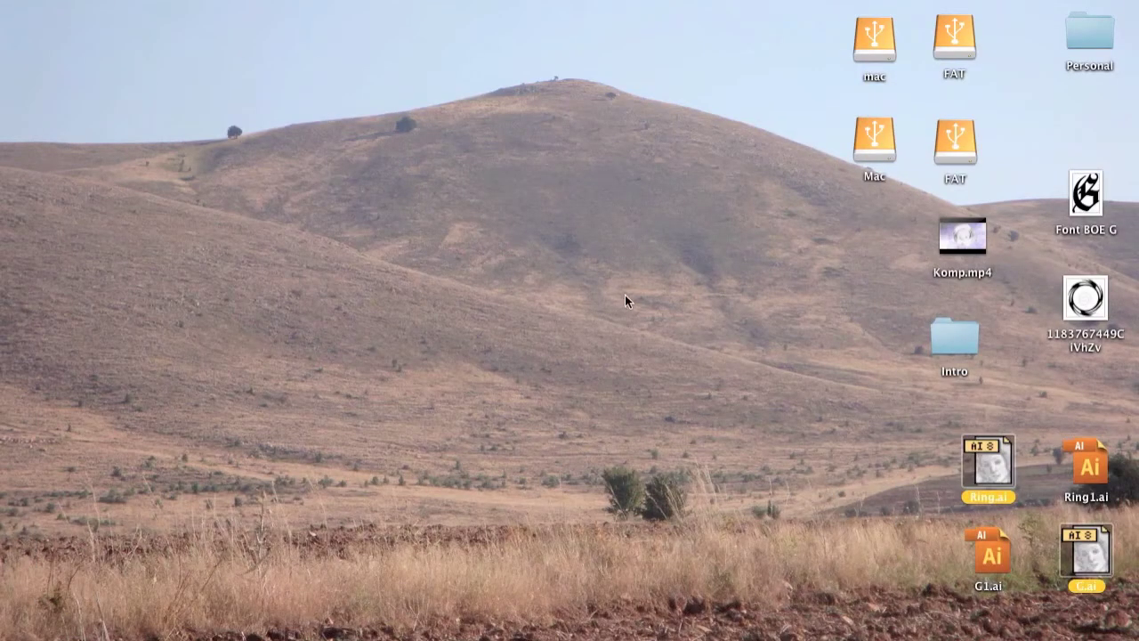
- Deselect the desktop files and launch Cinema 4D from the Dock
drag(626, 315, 870, 585)
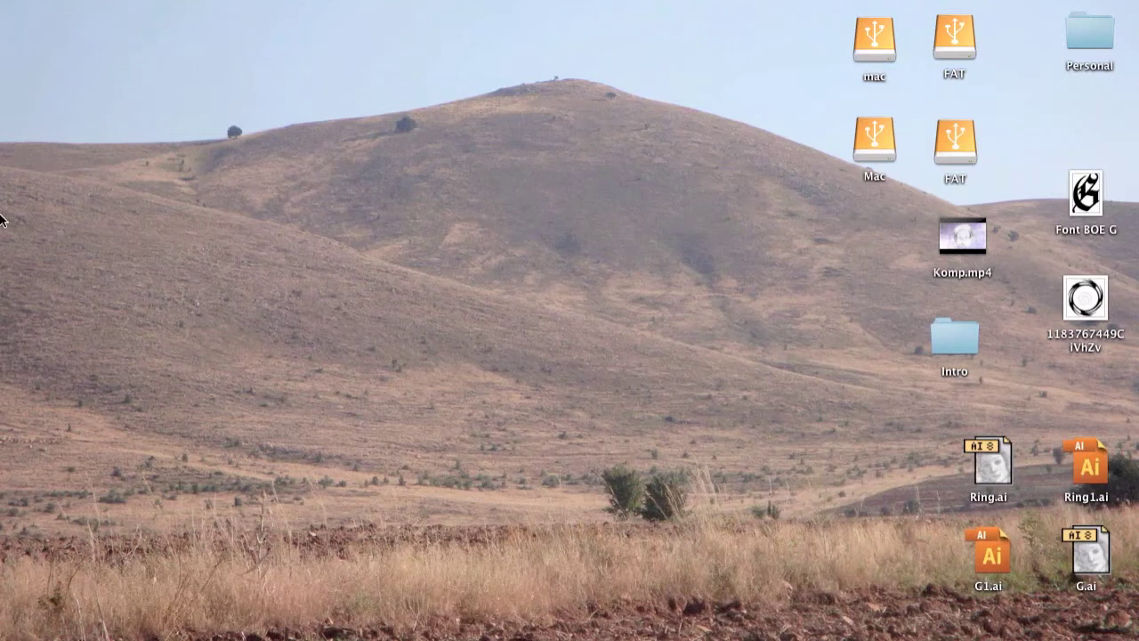
mouse_move(3, 173)
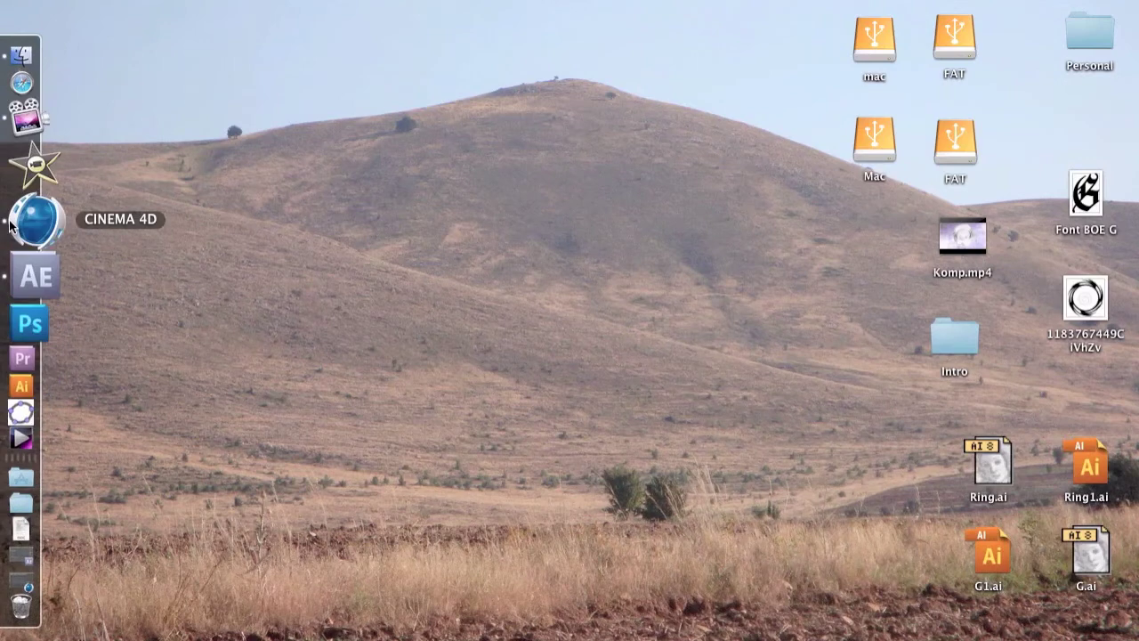
click(10, 226)
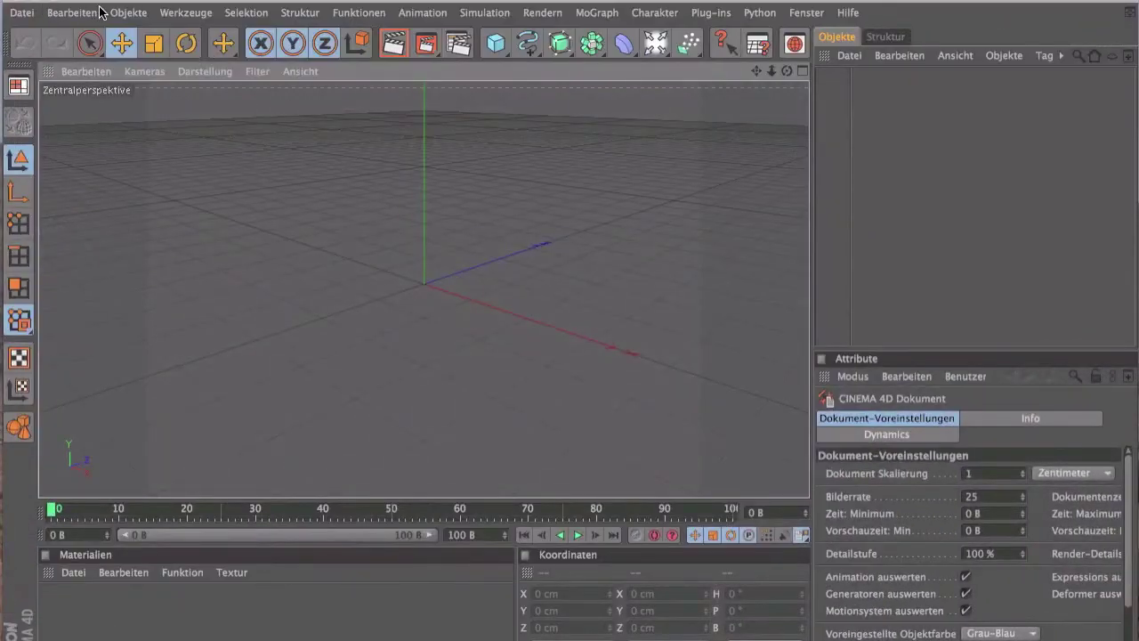
- Open G1.ai and accept the Illustrator import settings
click(33, 13)
click(49, 55)
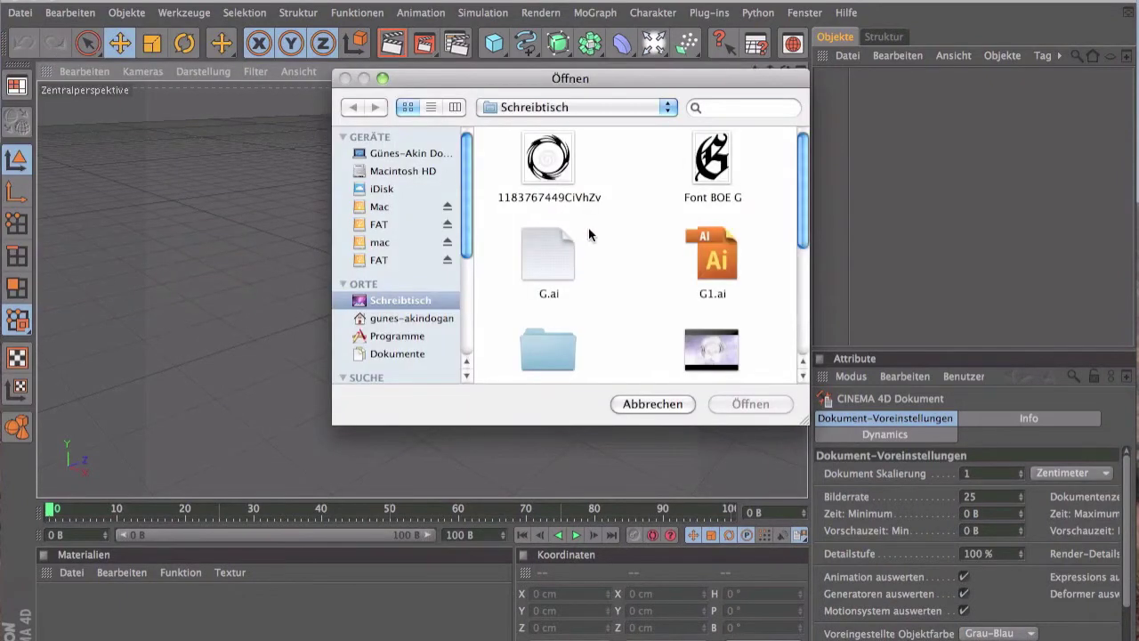
click(720, 271)
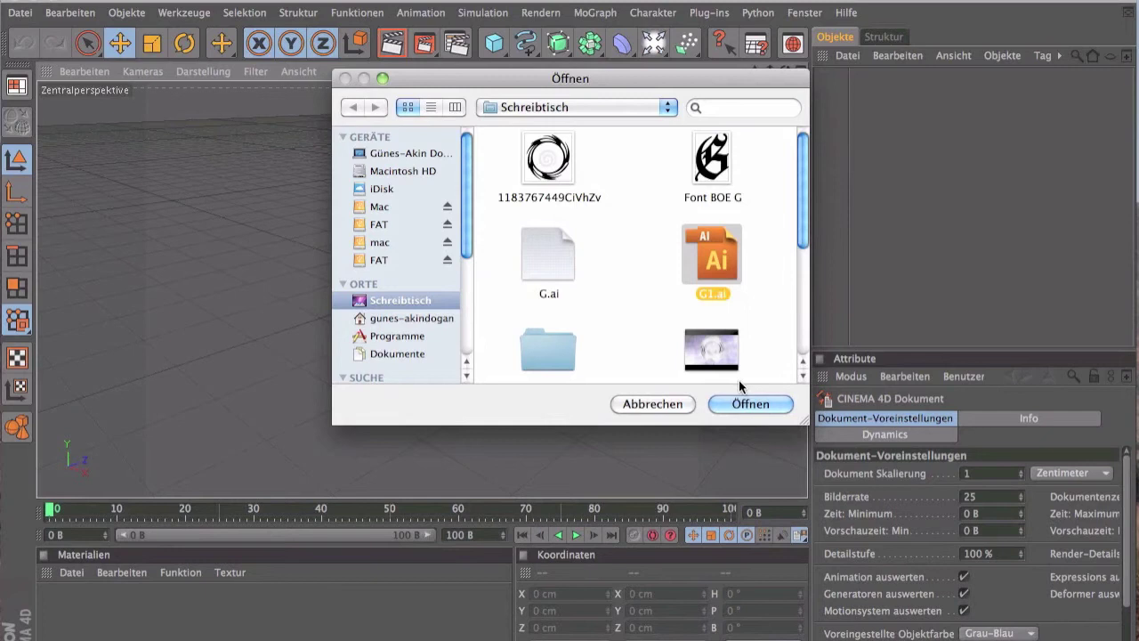
click(753, 406)
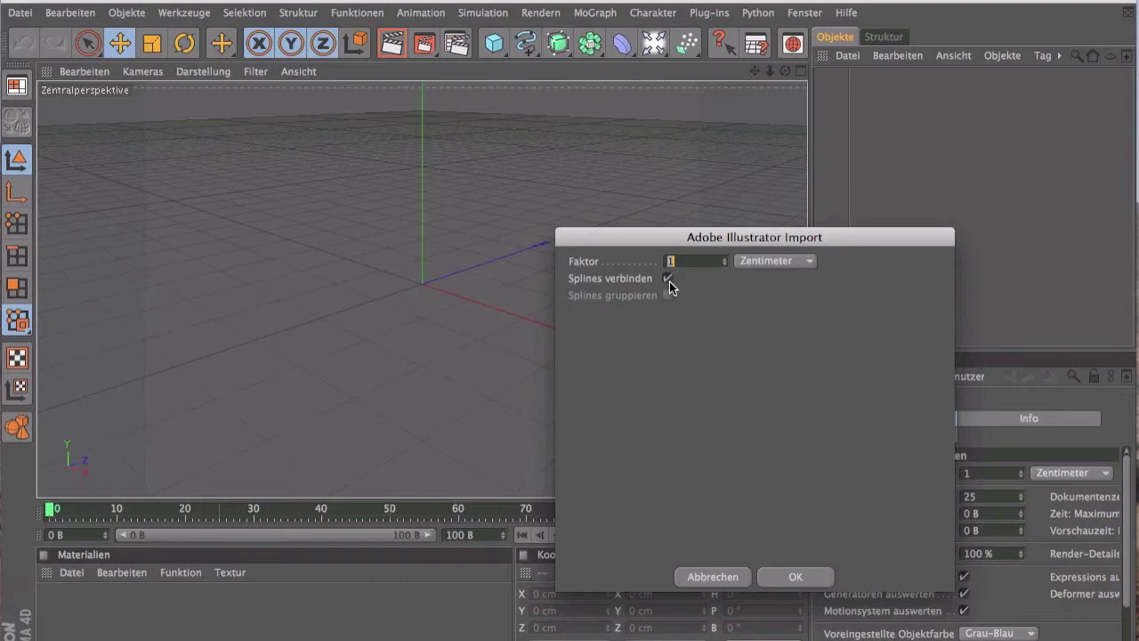
click(780, 580)
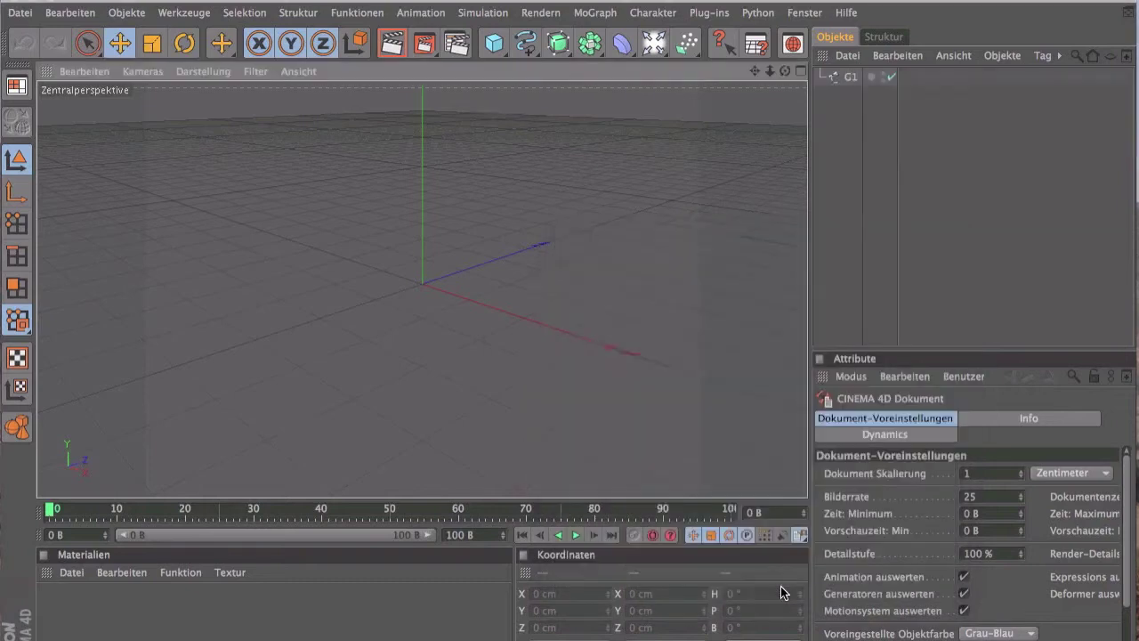
- Merge Ring1.ai into the current scene with its import settings
click(22, 13)
click(63, 78)
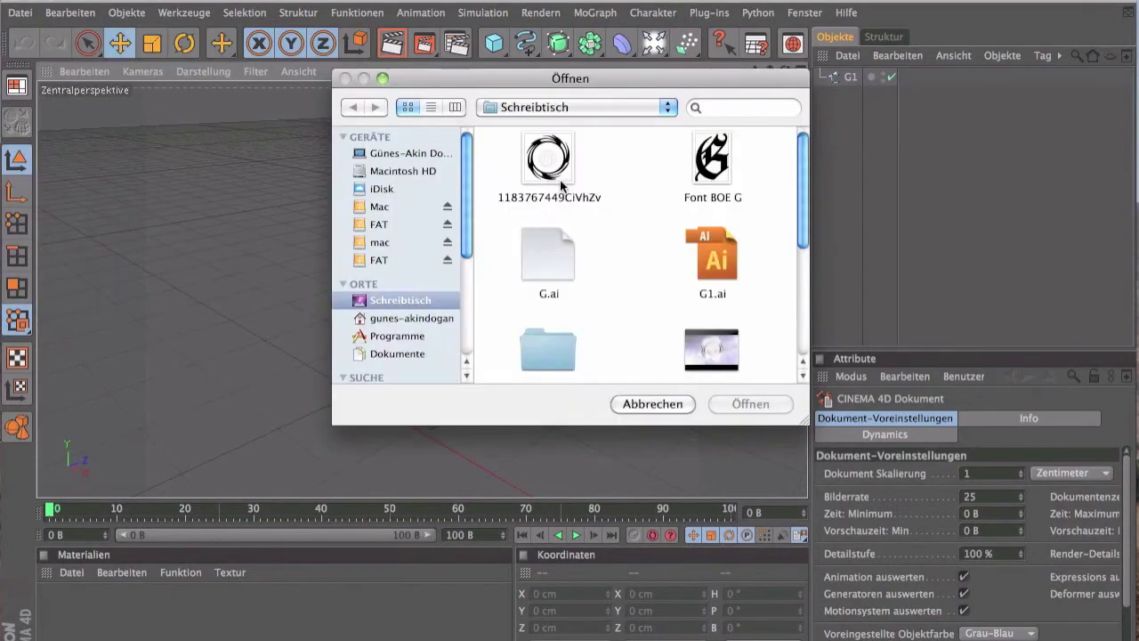
scroll(595, 191, down, 2)
scroll(595, 191, down, 3)
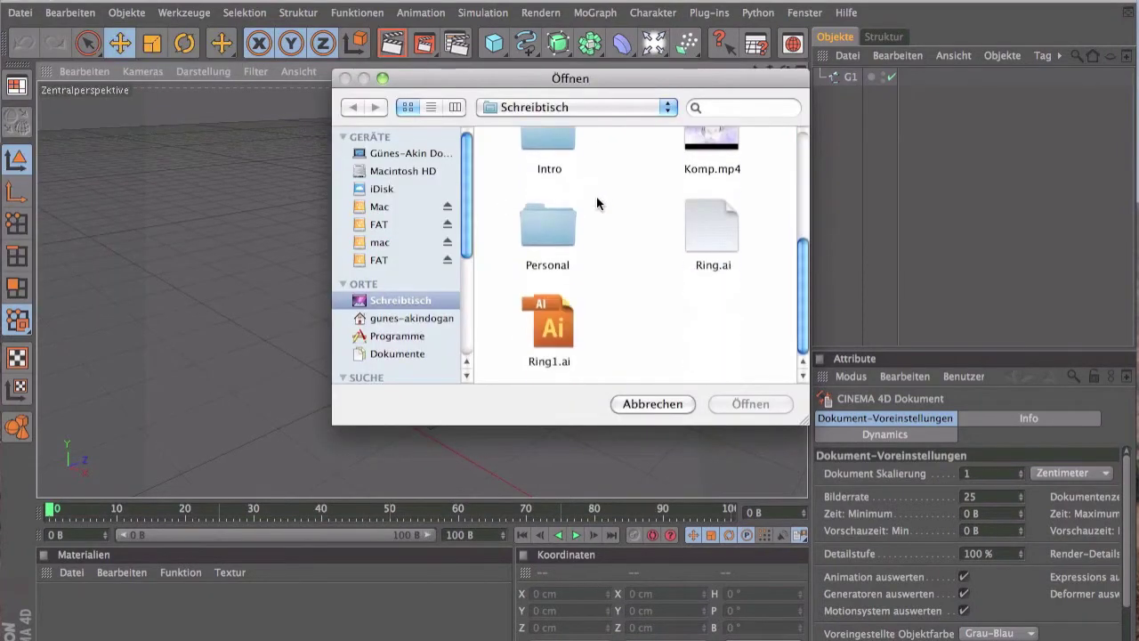
click(544, 324)
click(744, 406)
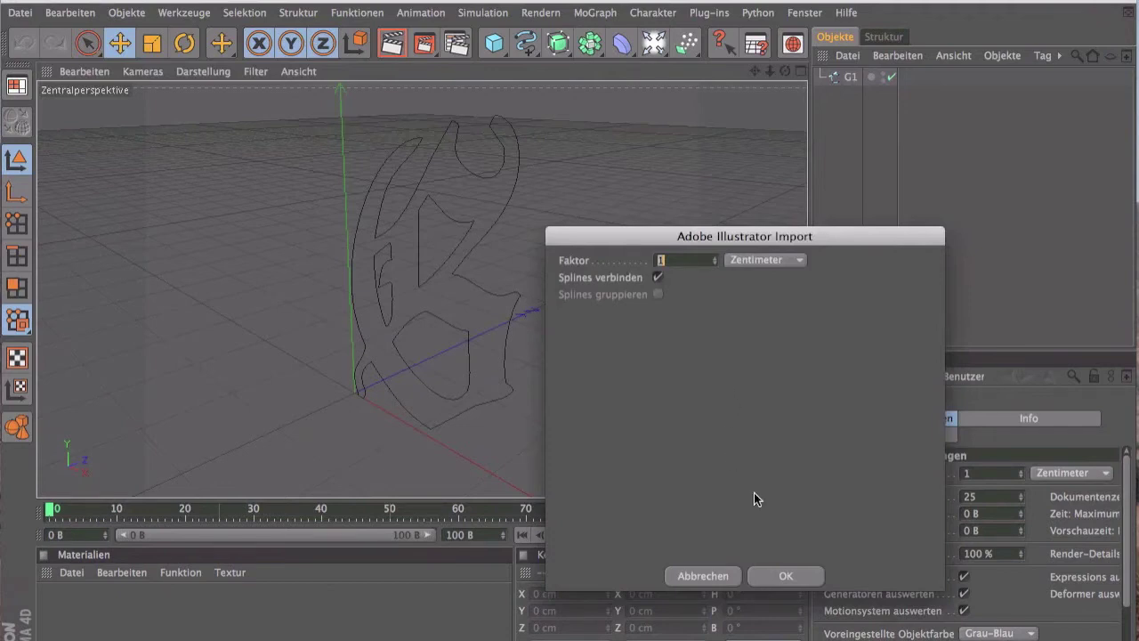
click(787, 575)
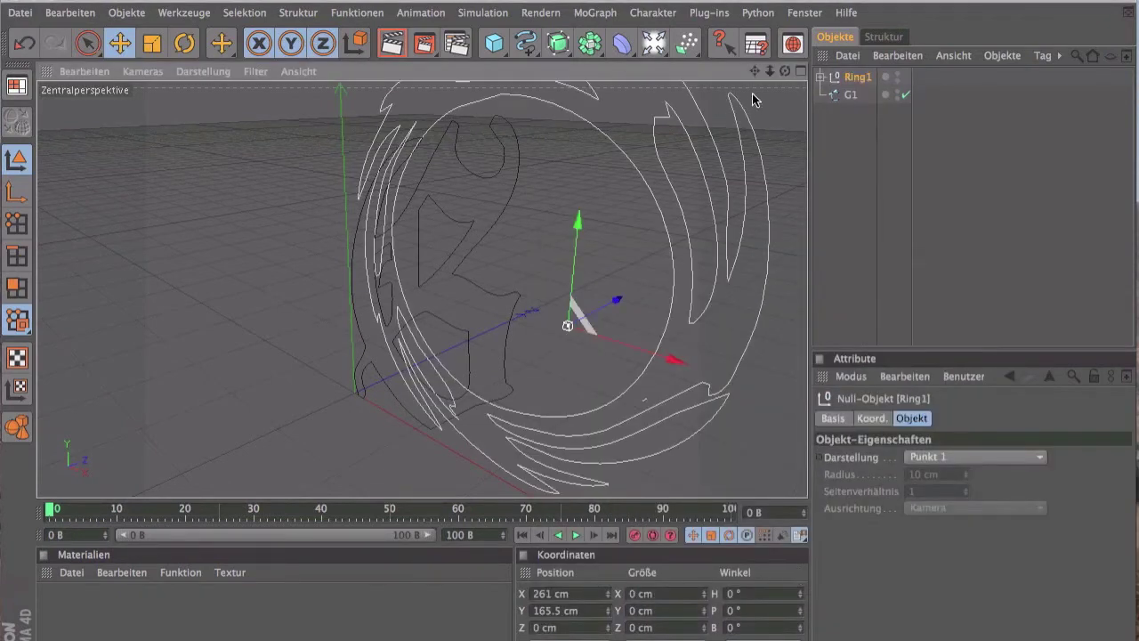
- Orbit to face the imported outlines and move the ring to the right of the G
drag(787, 75, 733, 271)
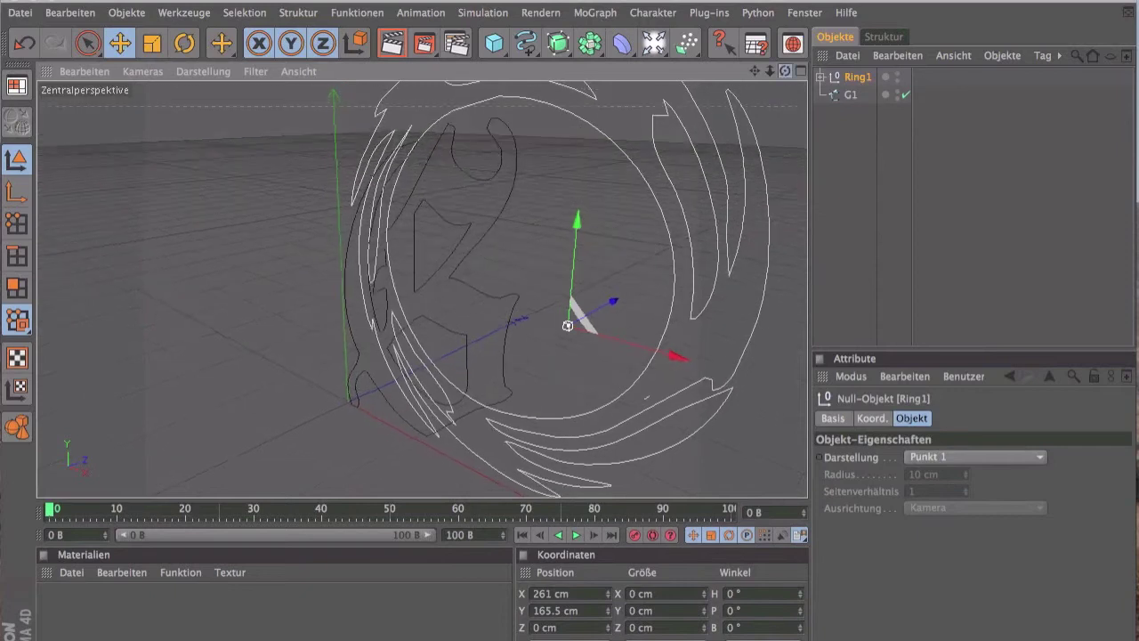
scroll(734, 266, down, 3)
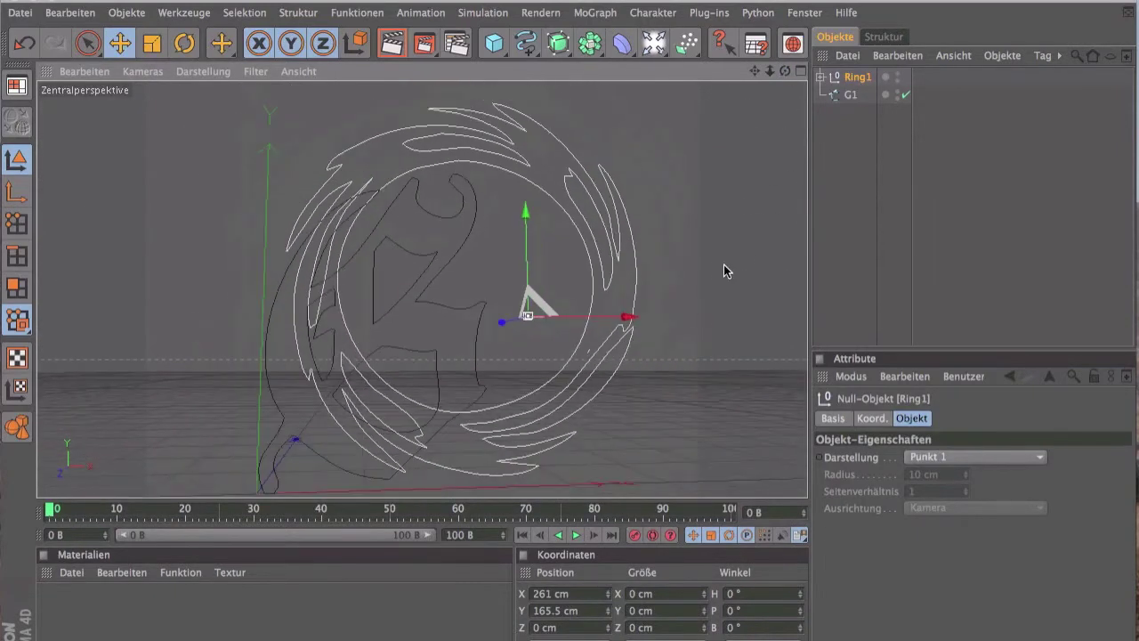
scroll(723, 203, down, 3)
drag(787, 74, 755, 127)
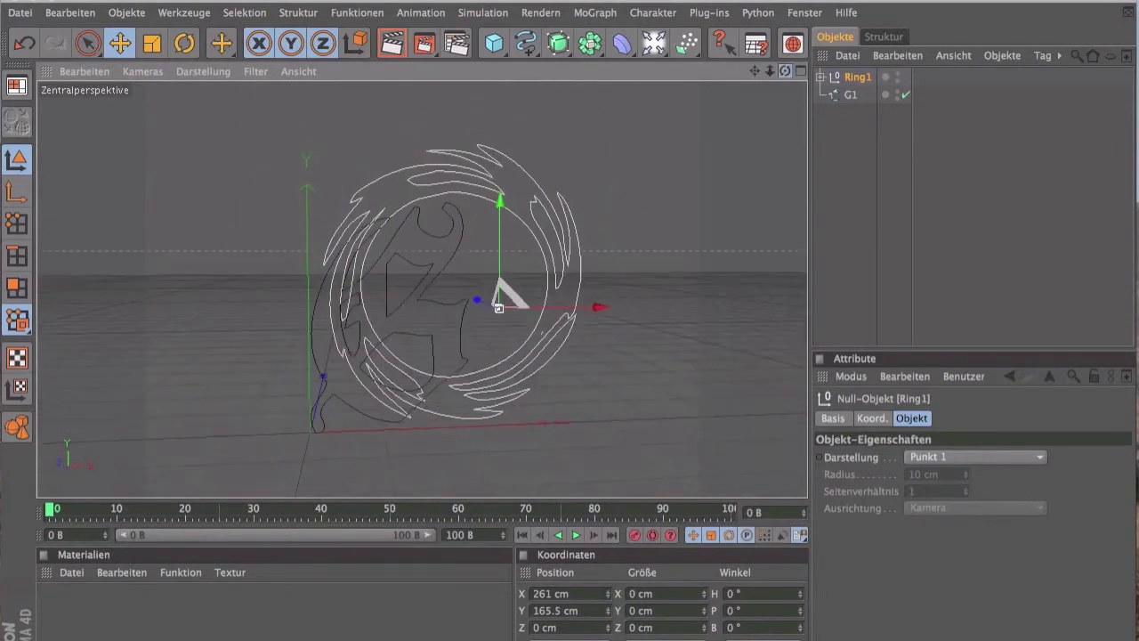
drag(575, 316, 782, 313)
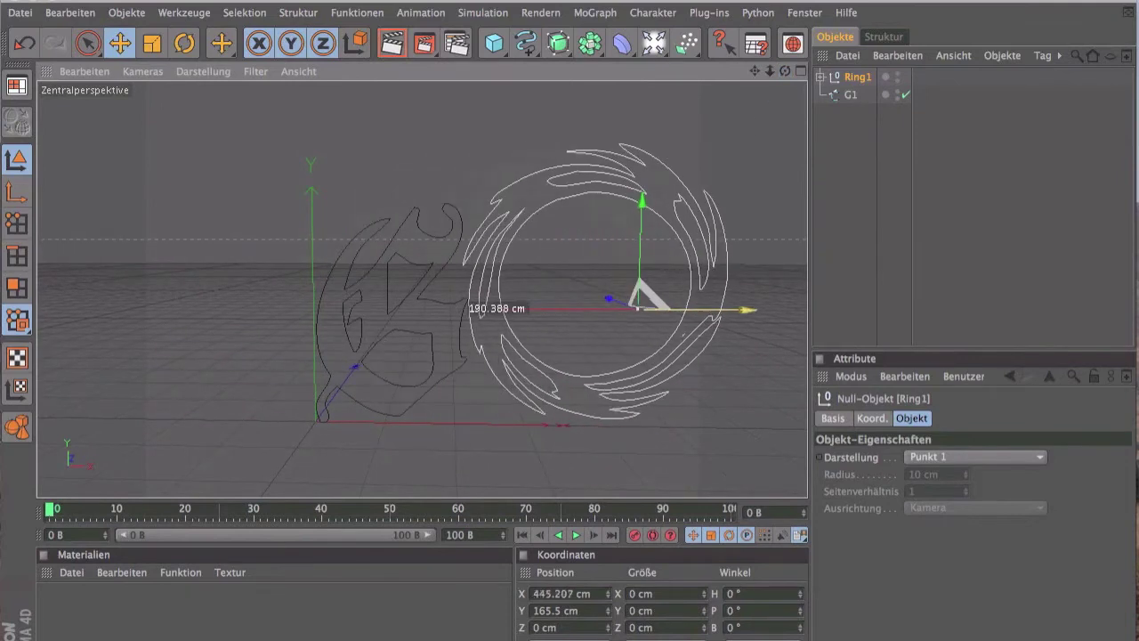
click(408, 316)
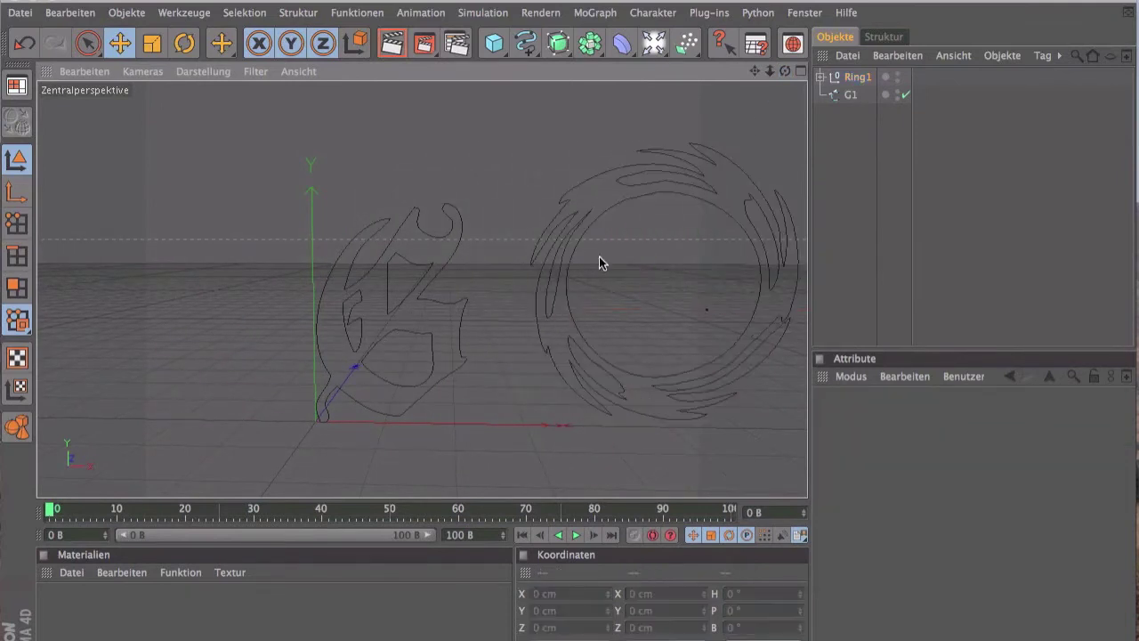
- Select Ring1 and check the Funktionen menu for a scale reset, closing it unused
click(852, 95)
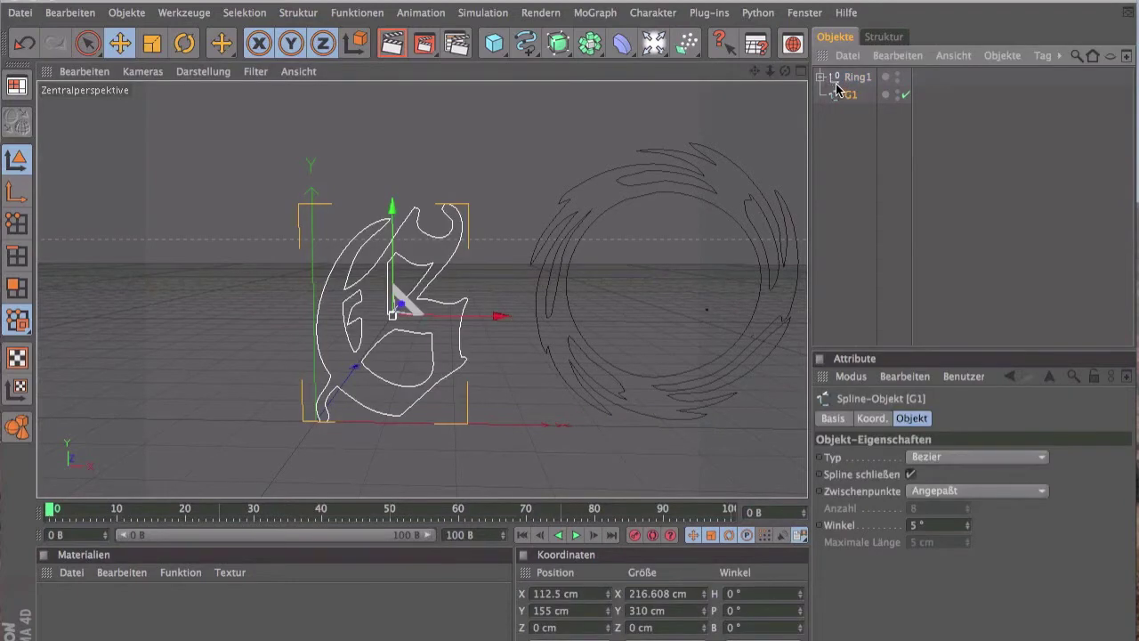
click(820, 78)
click(819, 78)
click(860, 78)
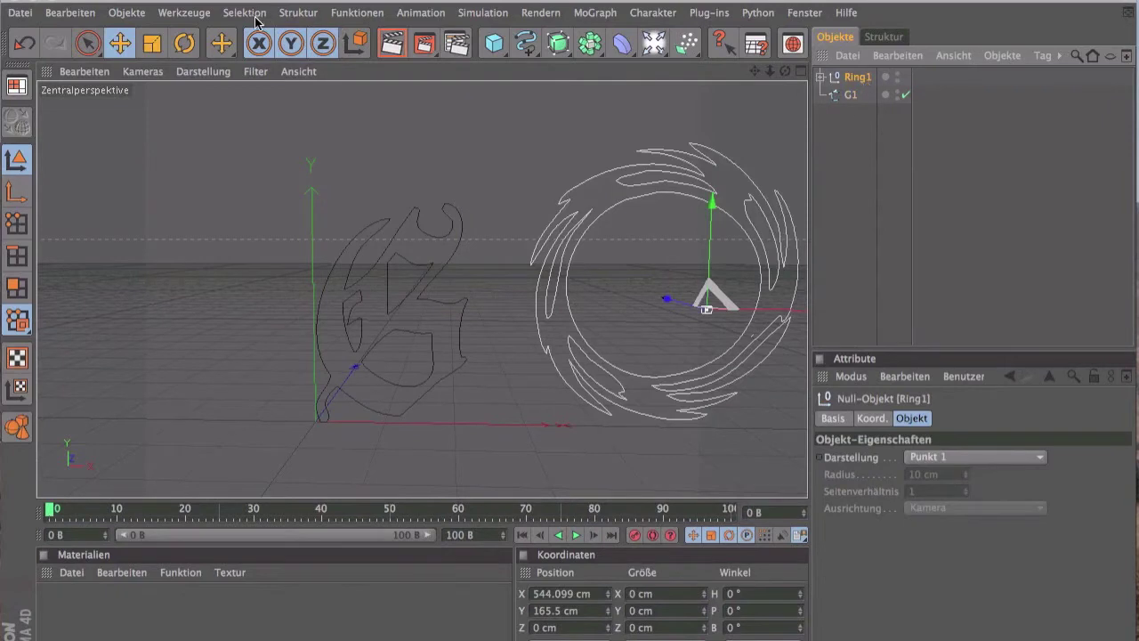
click(368, 16)
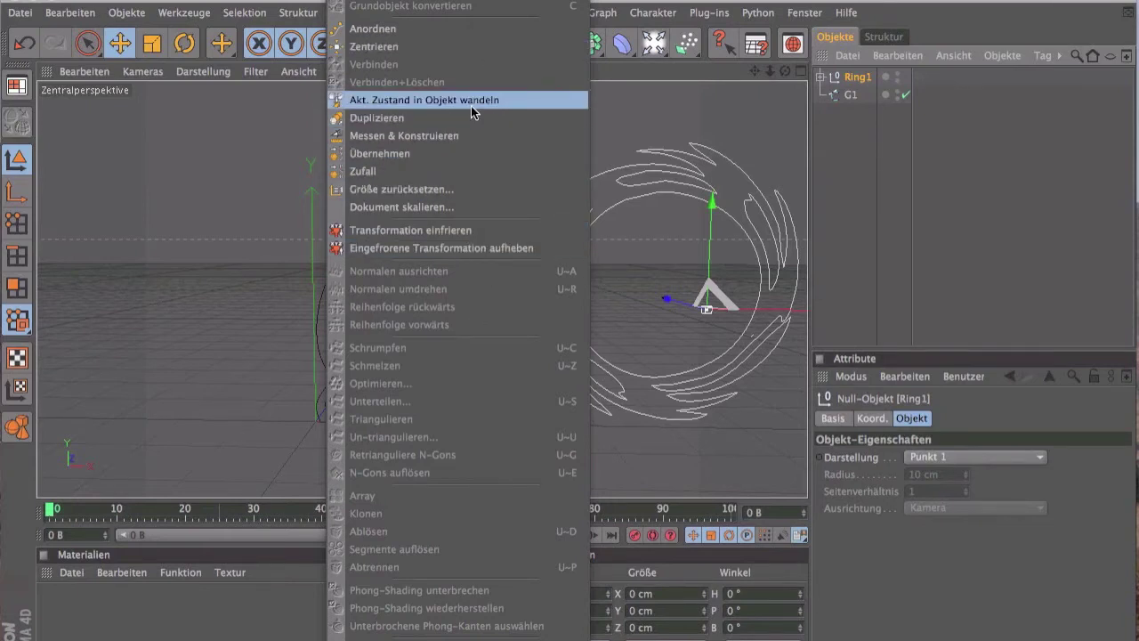
click(895, 124)
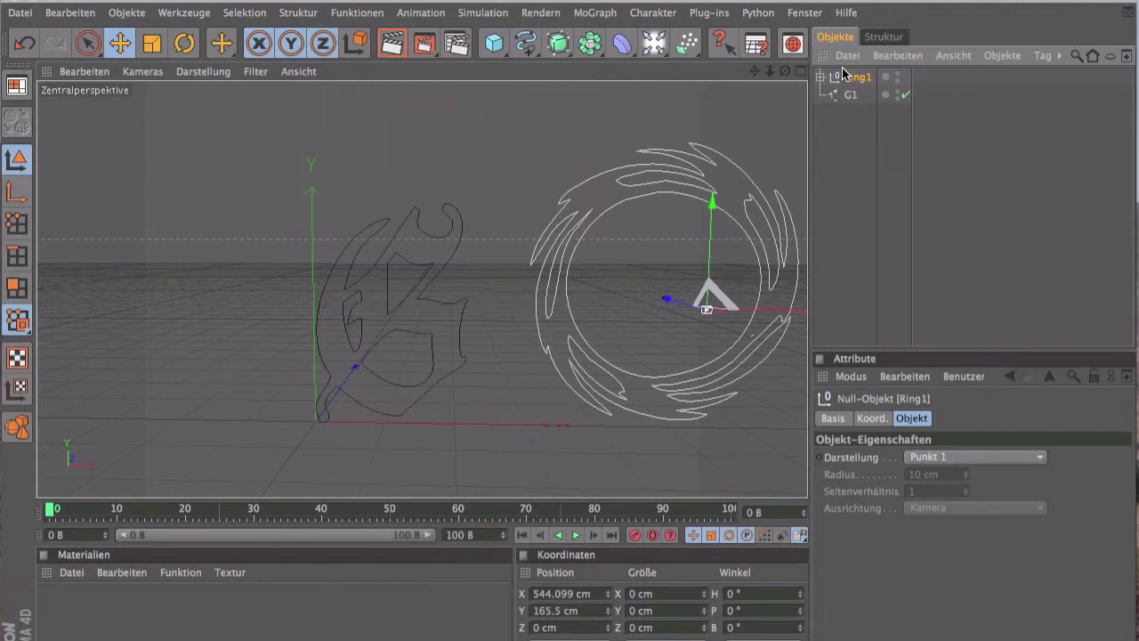
- Select the G1 letter spline and bring up the NURBS generator flyout
drag(785, 71, 650, 72)
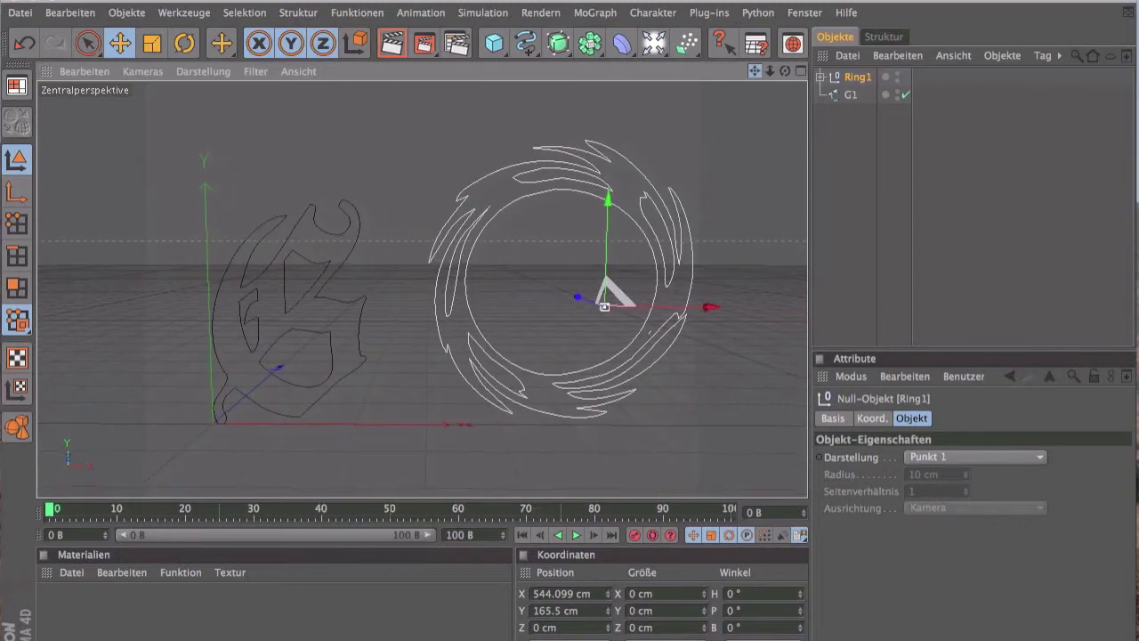
click(849, 95)
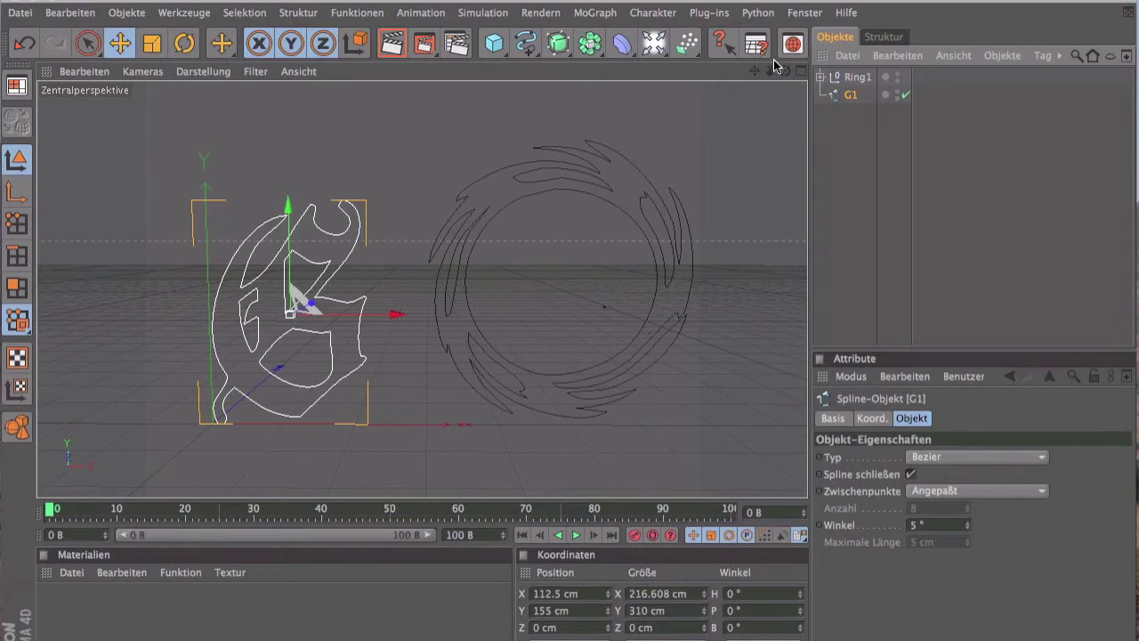
drag(785, 71, 770, 80)
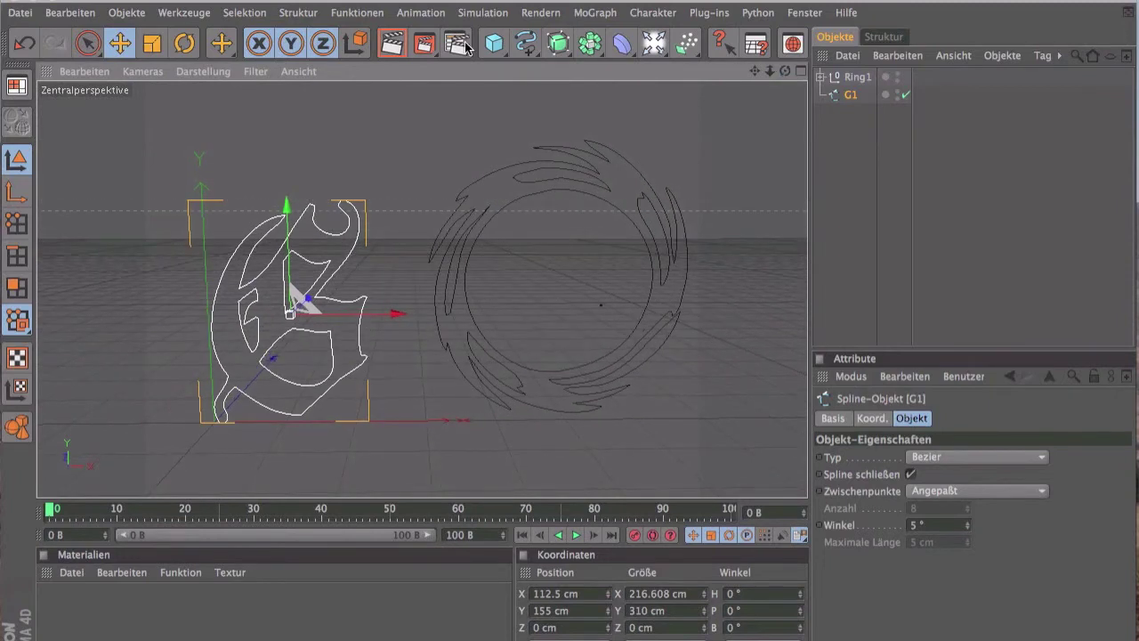
drag(559, 44, 792, 72)
- Place G1 inside the Extrude-NURBS to make a solid G, then select Ring1
drag(851, 112, 865, 77)
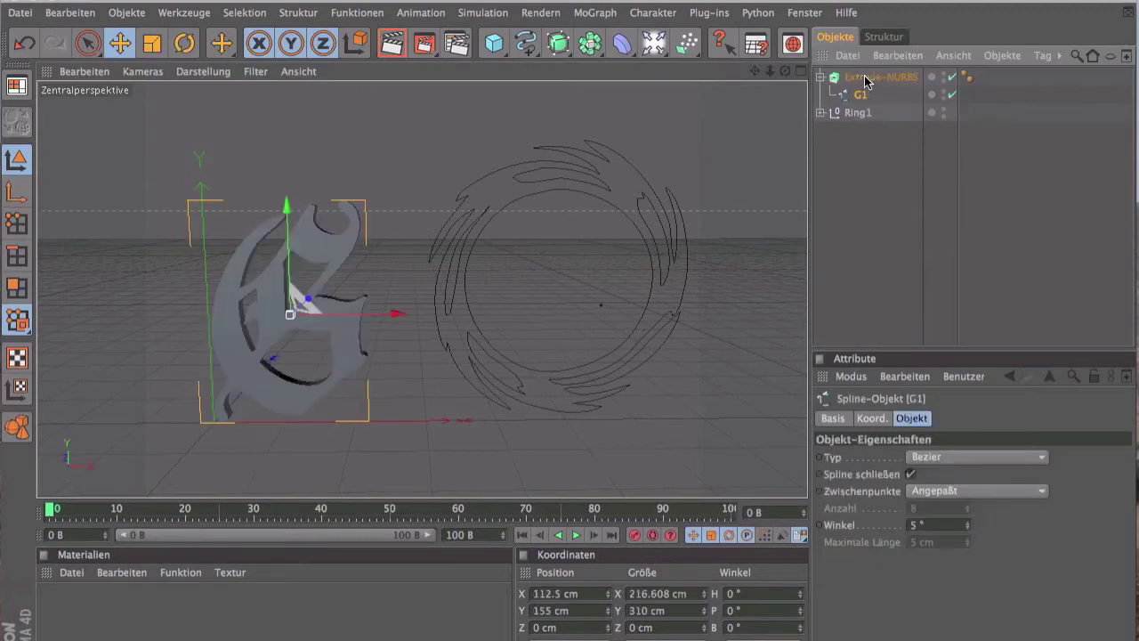
mouse_move(785, 71)
mouse_down()
mouse_move(806, 73)
mouse_move(777, 57)
mouse_up()
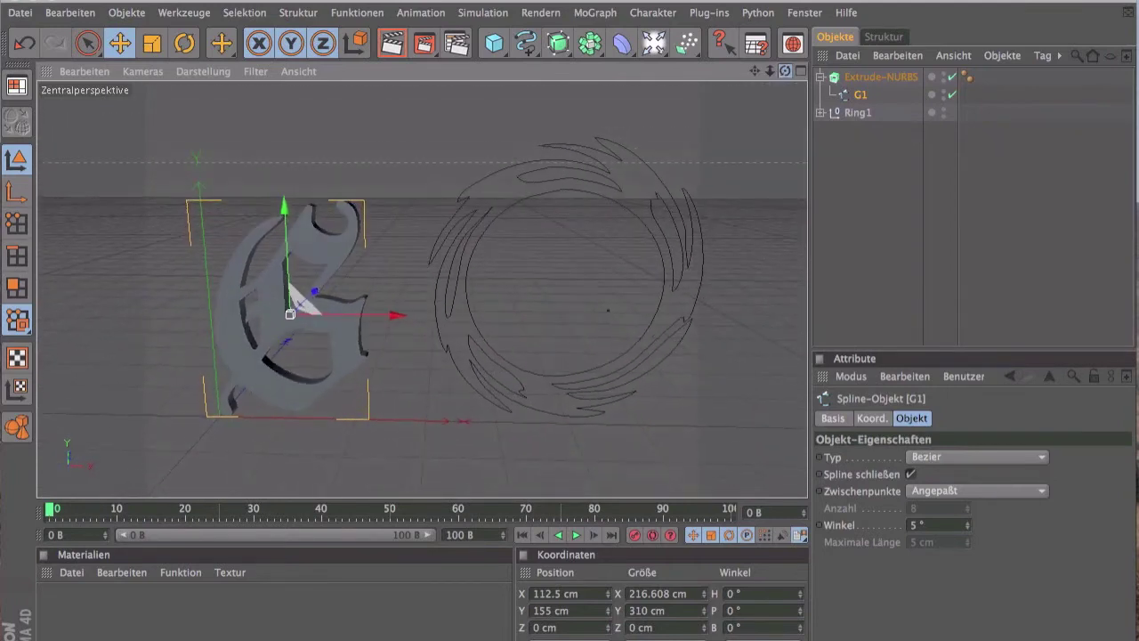
click(854, 113)
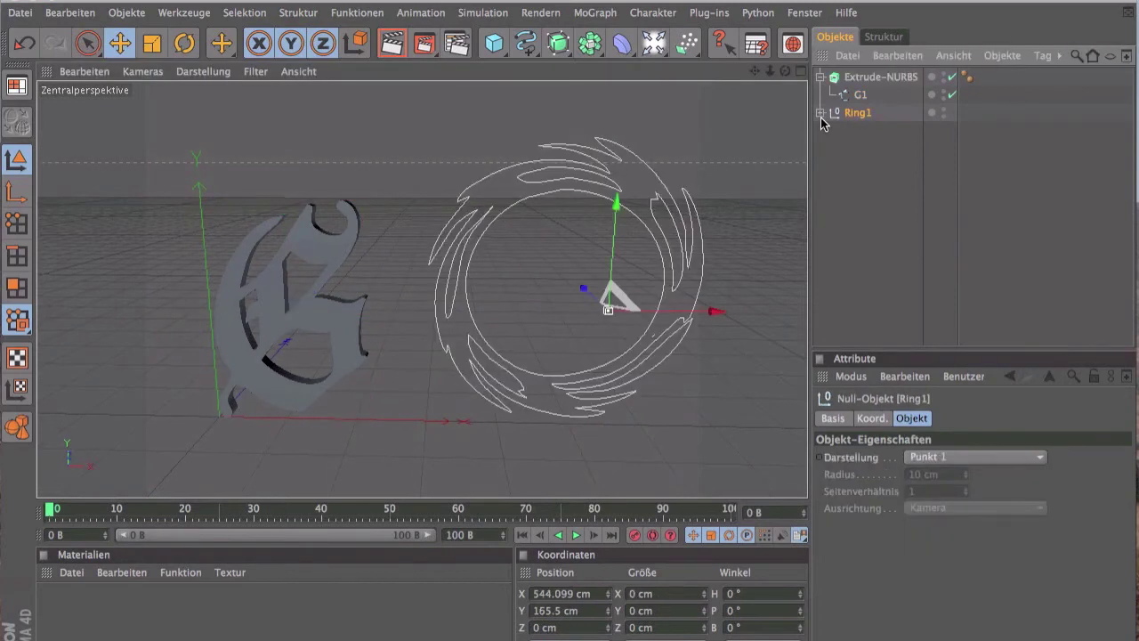
- Expand Ring1 and select its Pfad 6 and Pfad 1 child splines
click(820, 116)
click(819, 112)
click(884, 132)
click(874, 149)
click(870, 134)
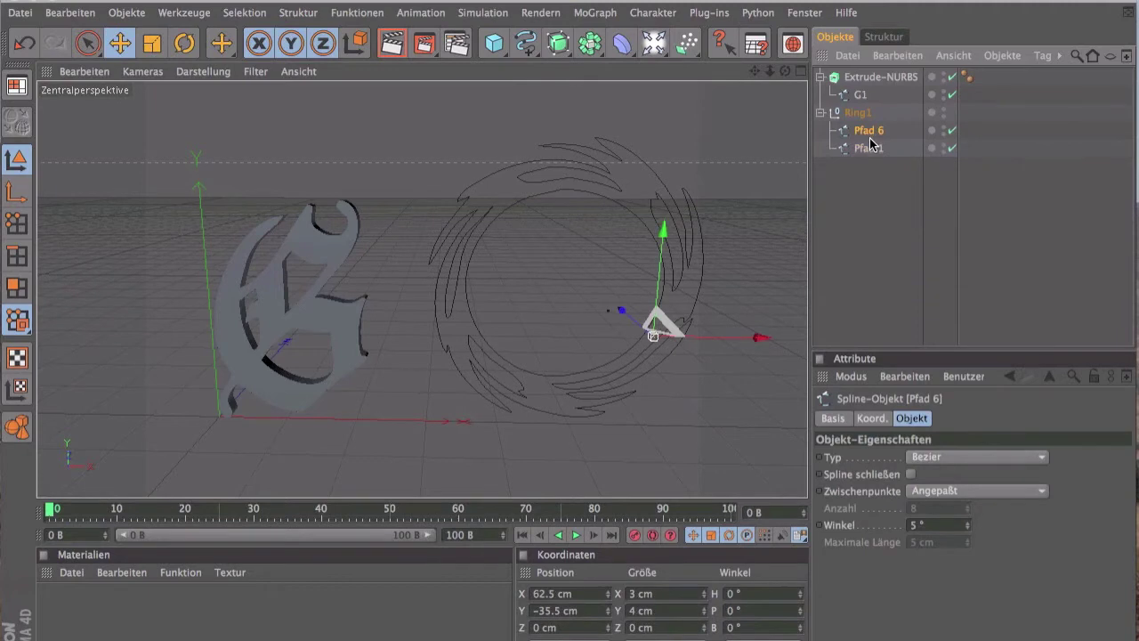
click(872, 148)
click(868, 131)
- Add a second Extrude-NURBS and duplicate it with copy and paste
drag(558, 43, 750, 56)
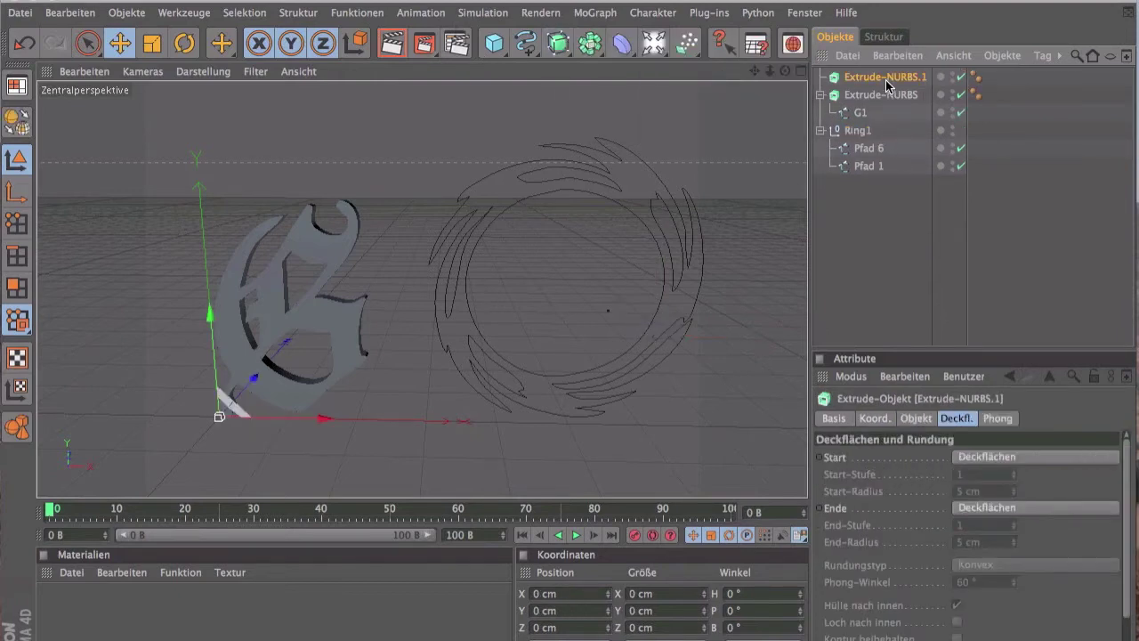
key(ctrl+c)
key(ctrl+v)
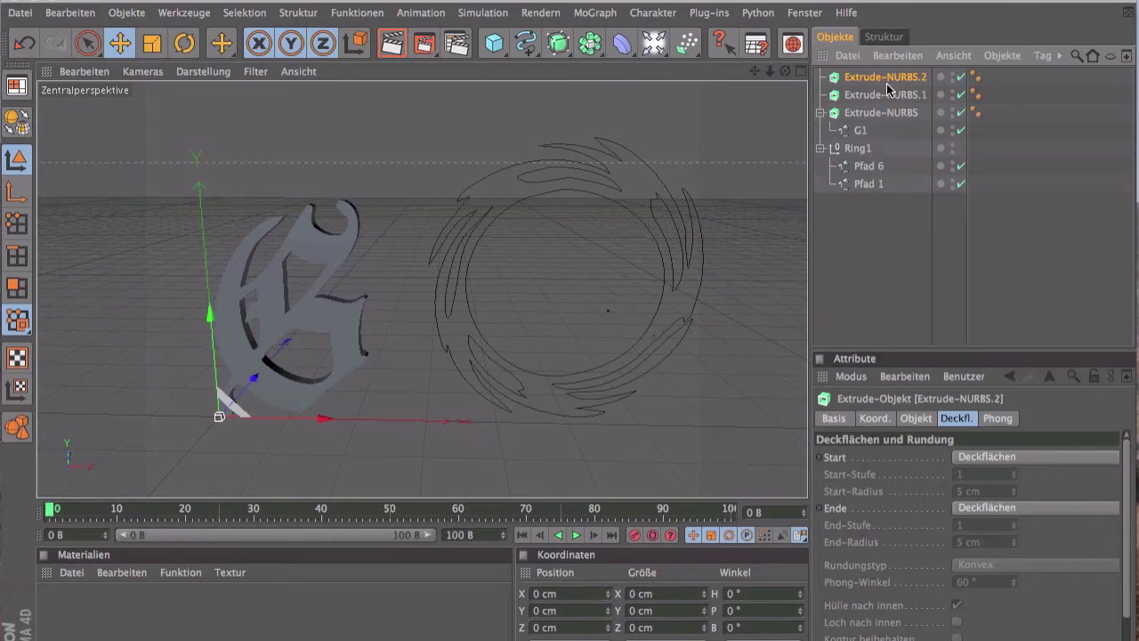
- Put Pfad 6 into Extrude-NURBS.1 and Pfad 1 into Extrude-NURBS.2
drag(865, 173, 868, 147)
drag(874, 91, 874, 90)
drag(879, 186, 876, 145)
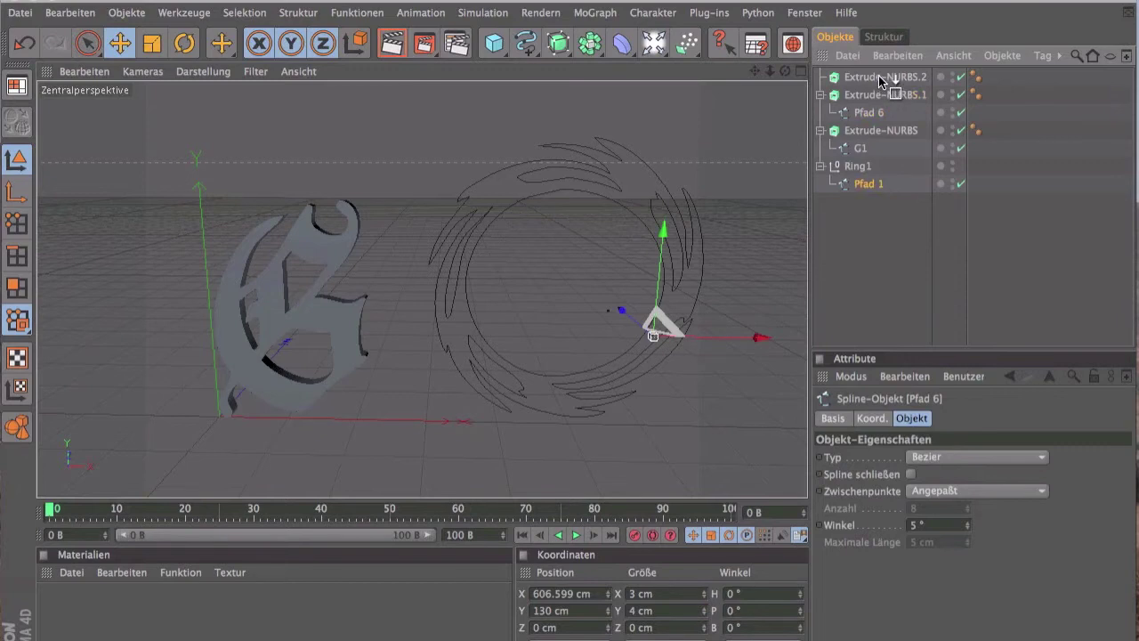
drag(878, 78, 878, 76)
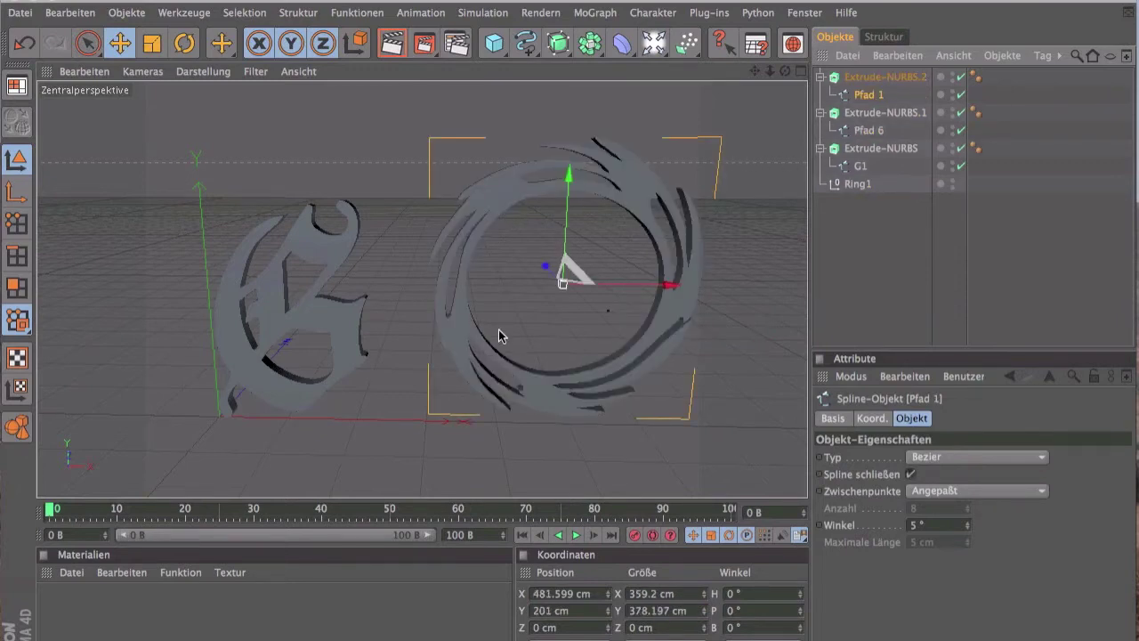
drag(784, 70, 785, 70)
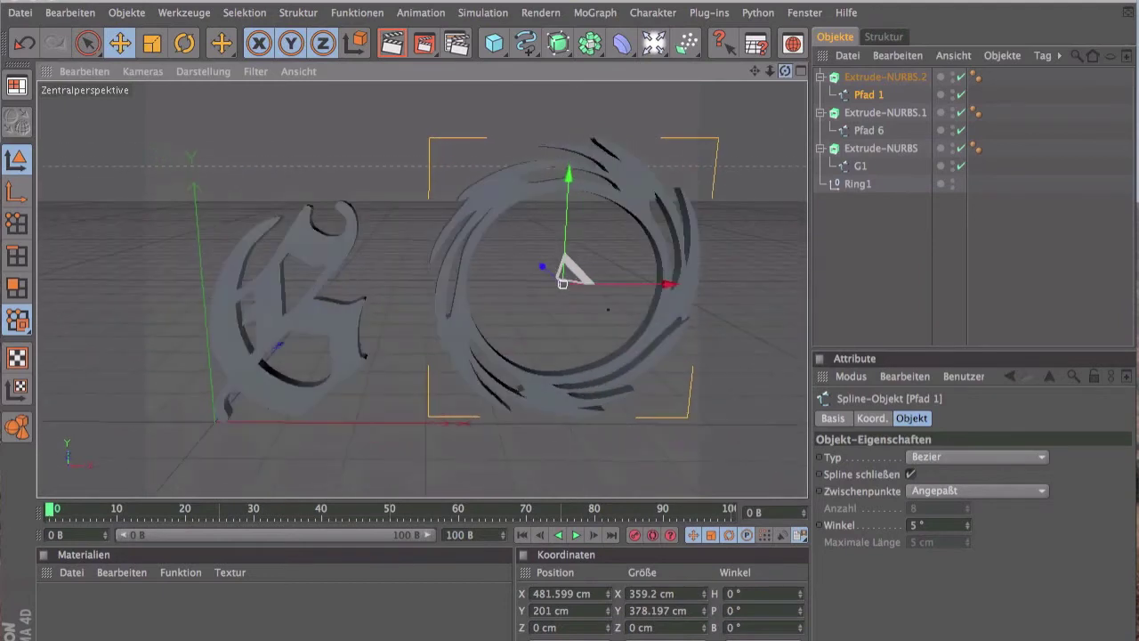
drag(785, 71, 734, 71)
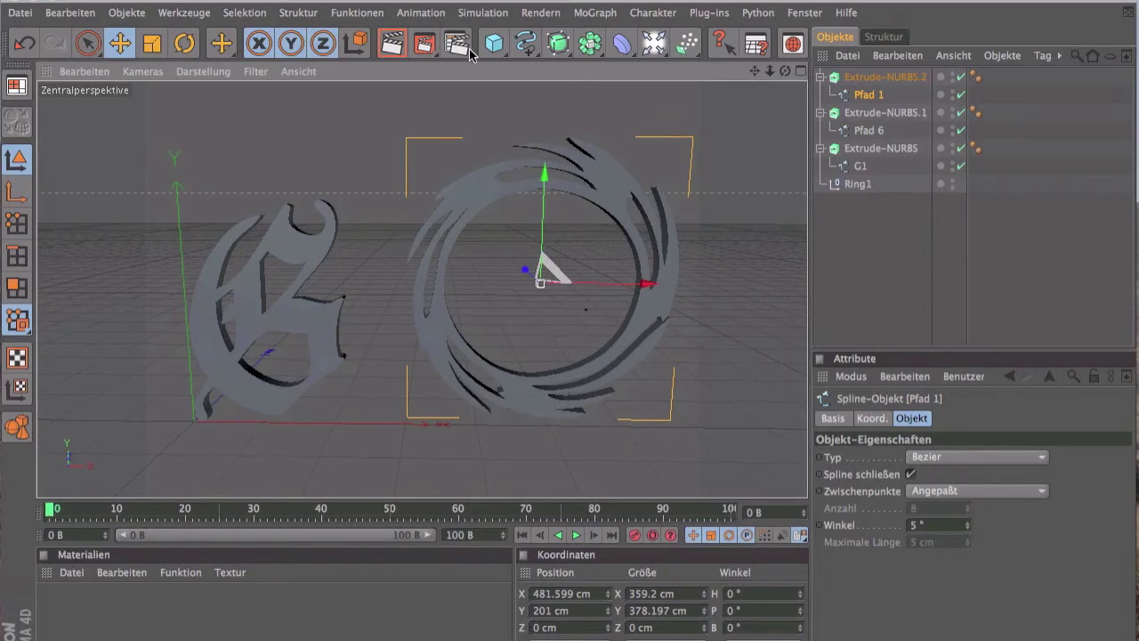
- Set the render output to 1280 × 720 pixels, rendering frames up to 150
click(466, 47)
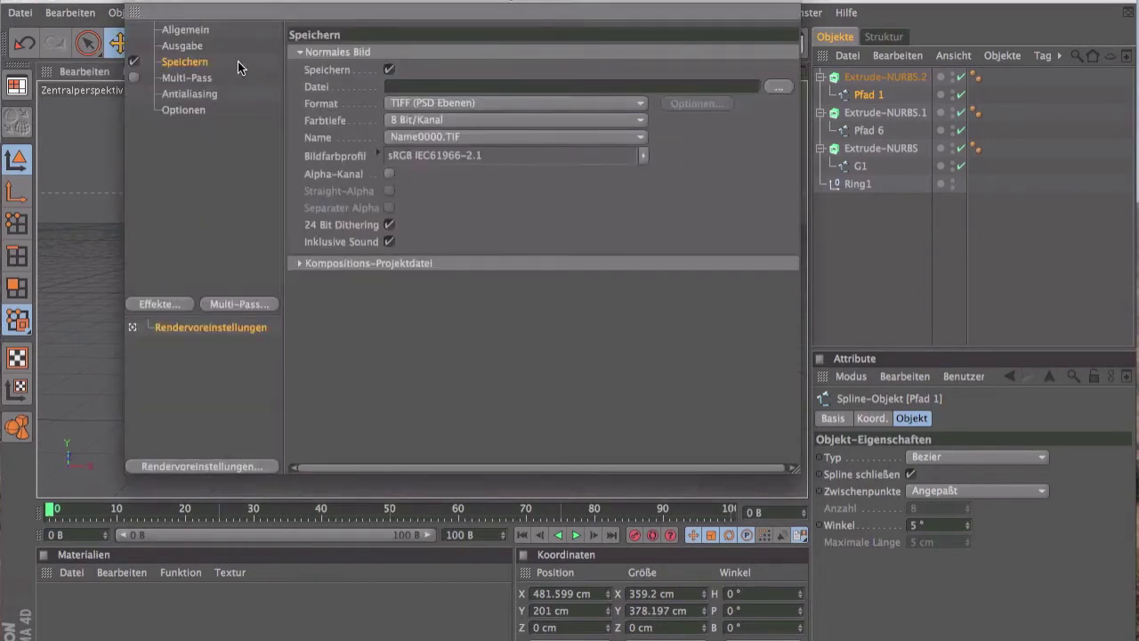
click(184, 46)
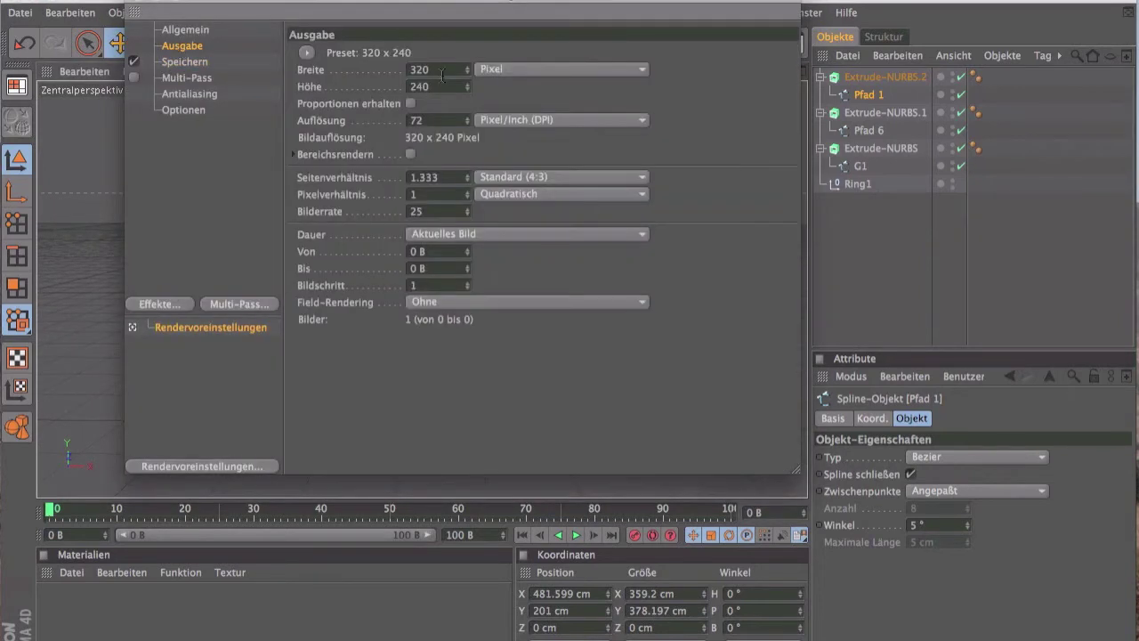
key(BackSpace)
key(BackSpace)
key(Return)
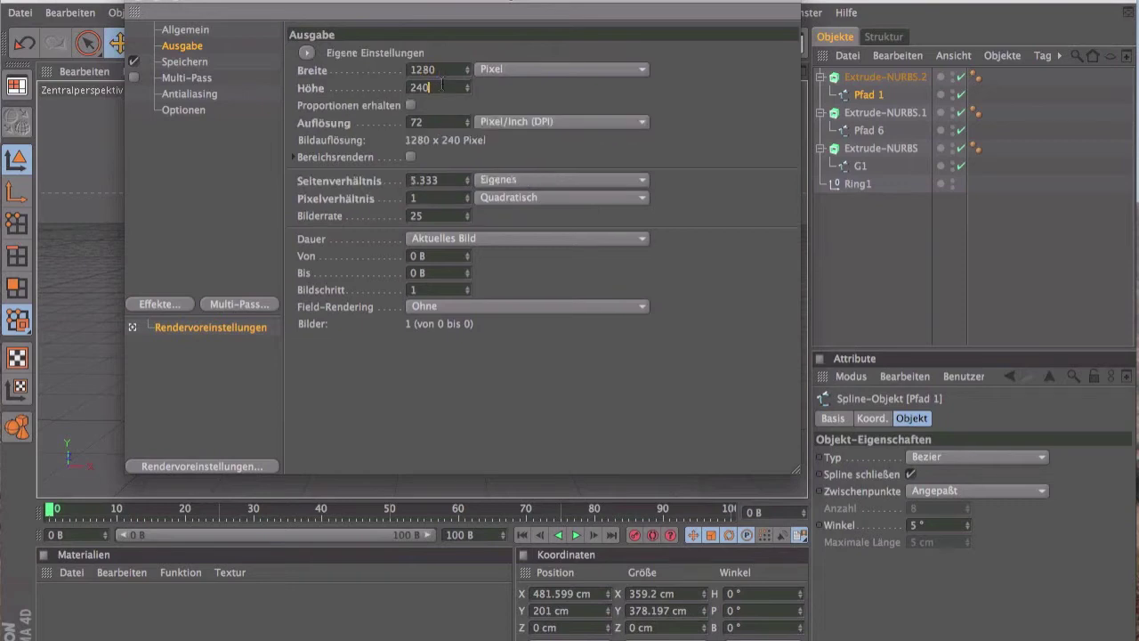
double_click(442, 85)
key(BackSpace)
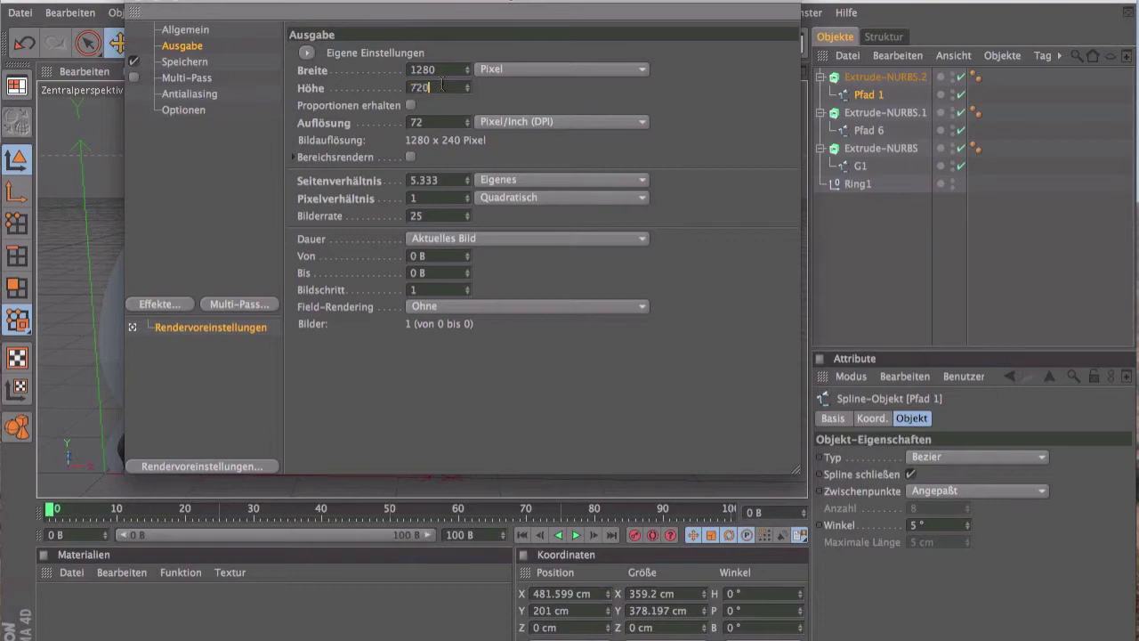
key(Return)
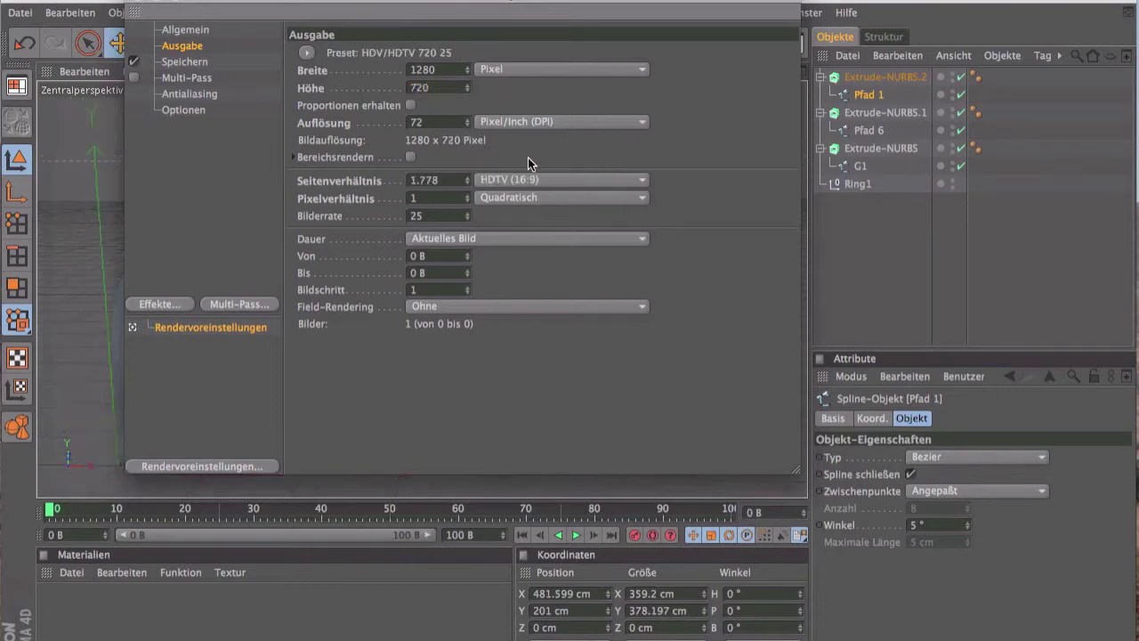
drag(431, 273, 401, 274)
text(1)
text(50)
key(Return)
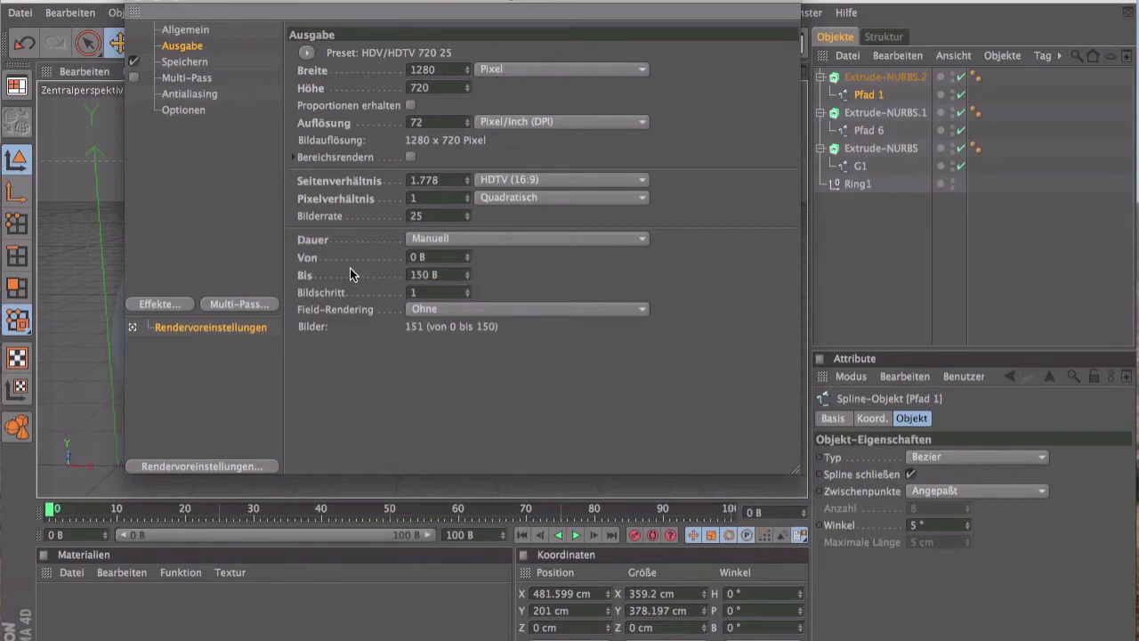
- Choose Bestes antialiasing with the Animation filter and close the render settings
click(174, 63)
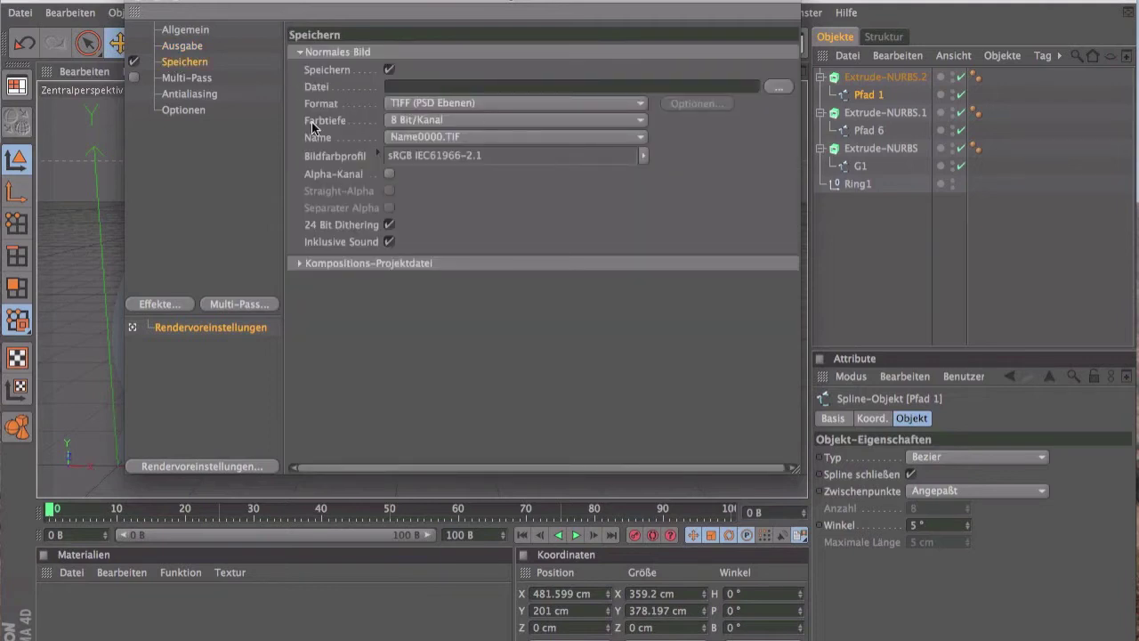
click(190, 92)
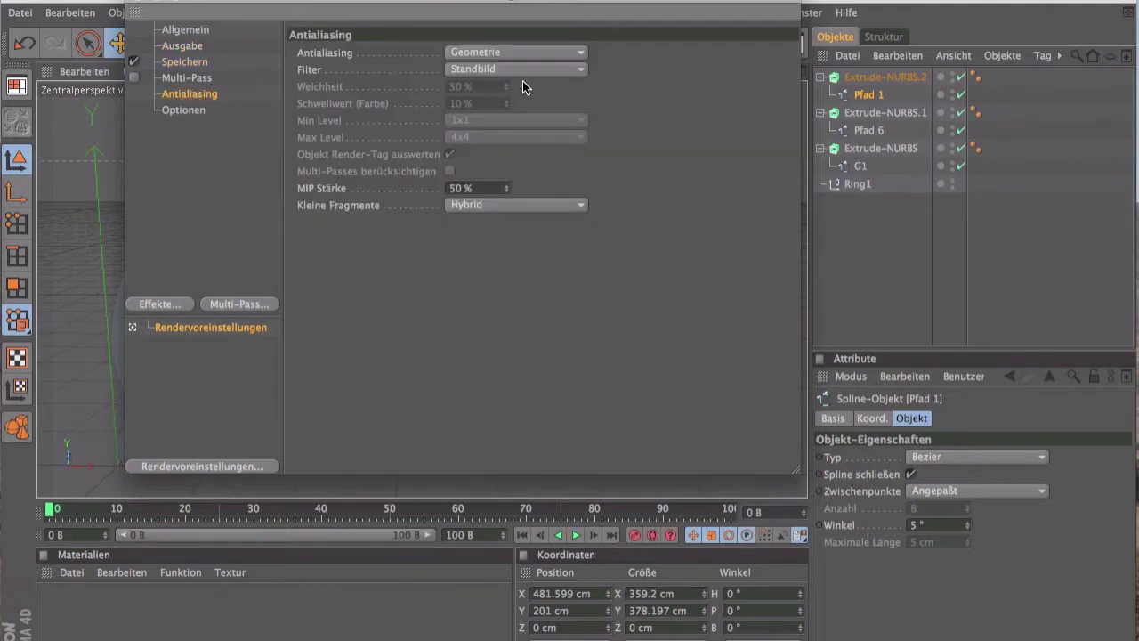
click(529, 54)
click(506, 99)
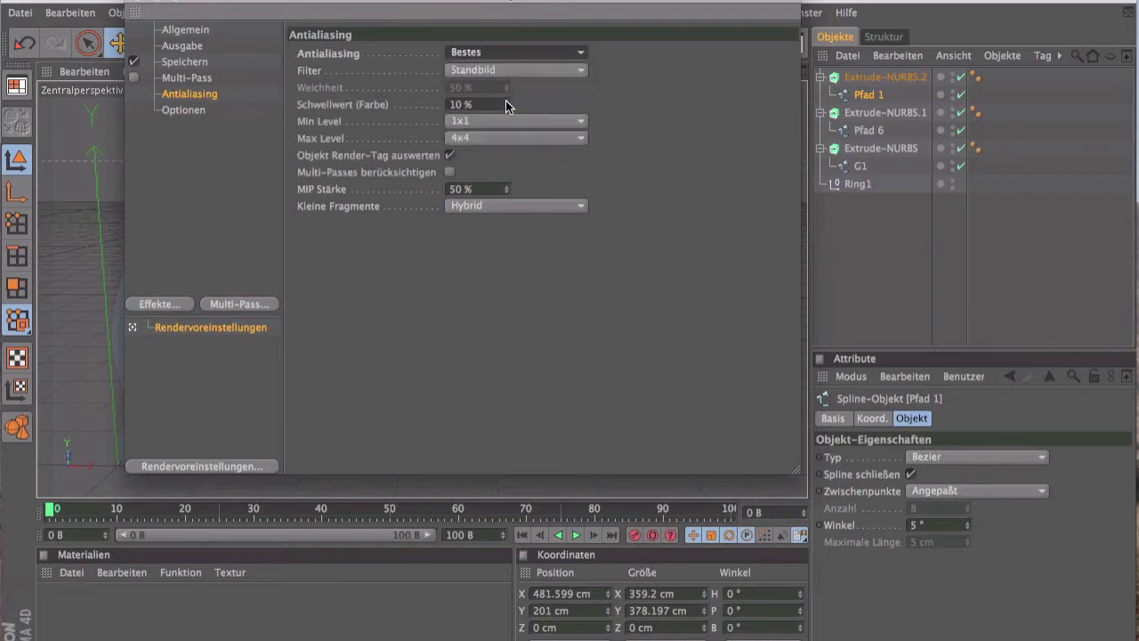
click(499, 71)
click(467, 105)
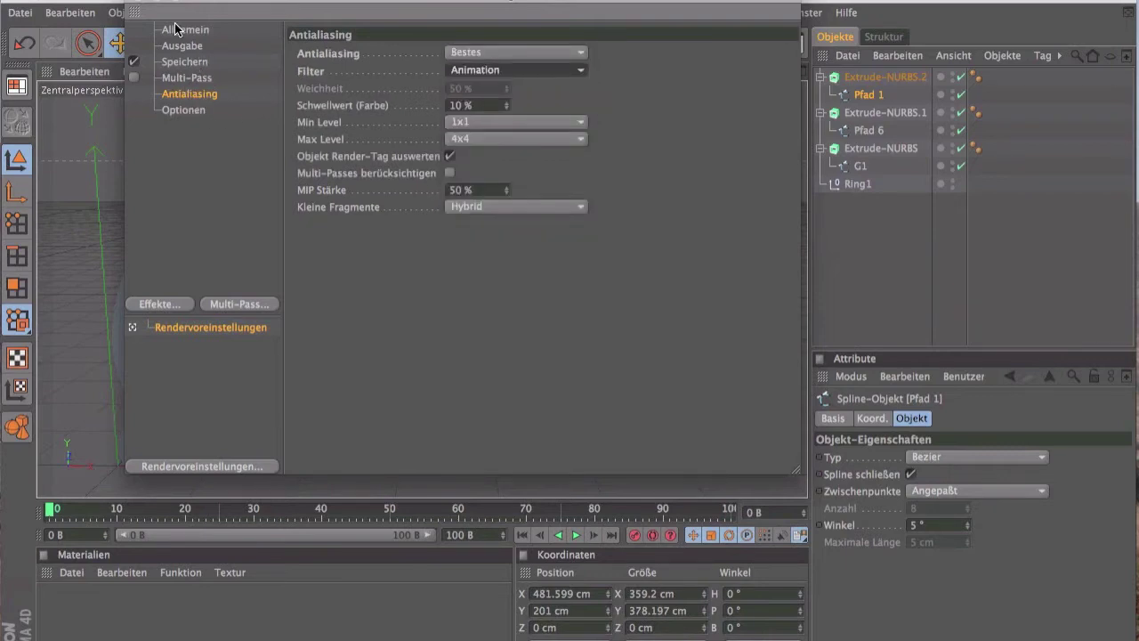
click(144, 8)
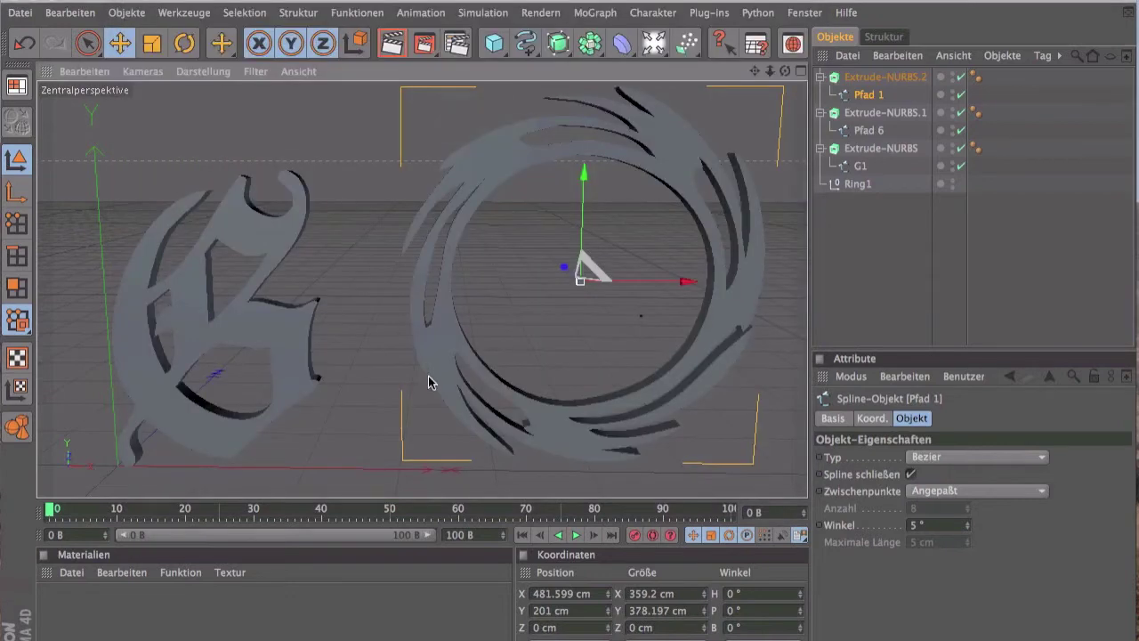
- Set the timeline end frame to 150 and stretch the preview range to frame 150
click(452, 535)
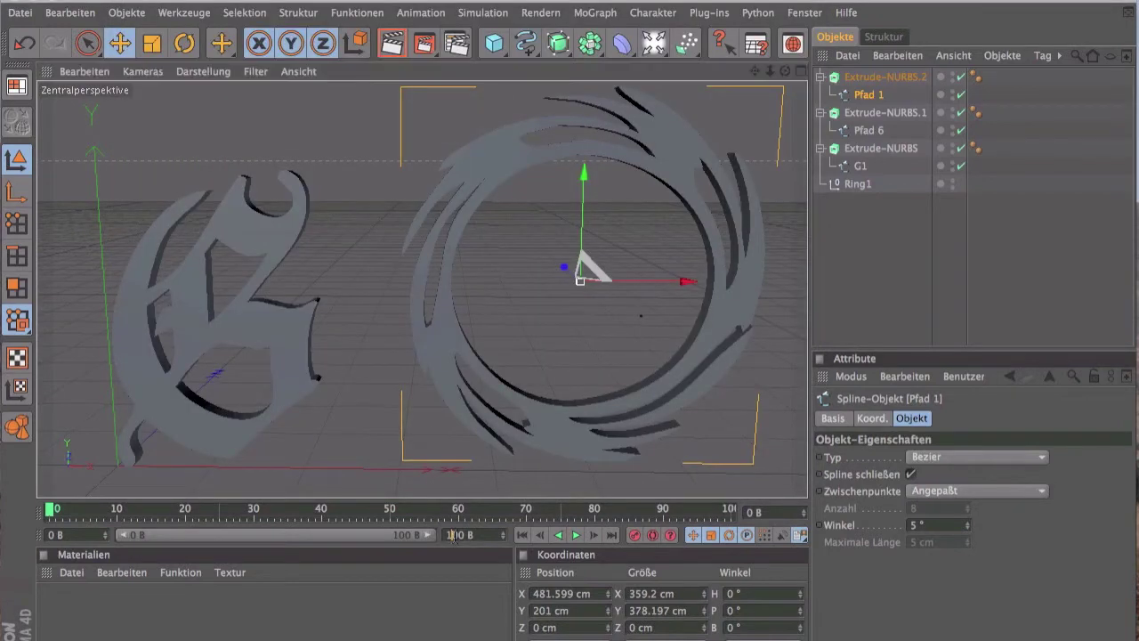
text(150)
key(Return)
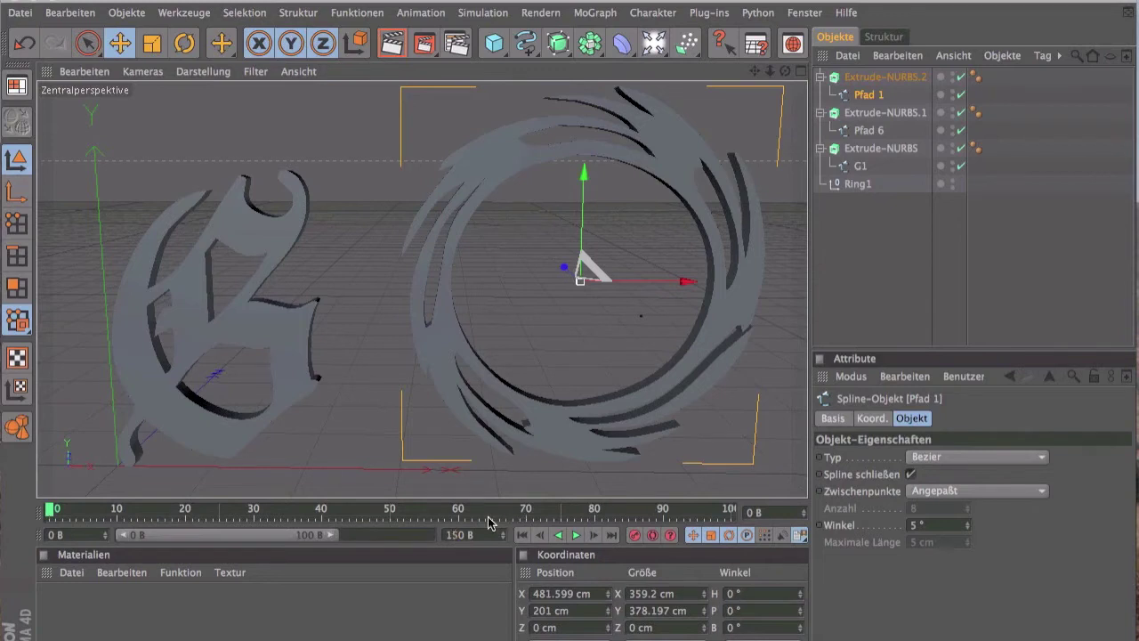
drag(330, 535, 430, 535)
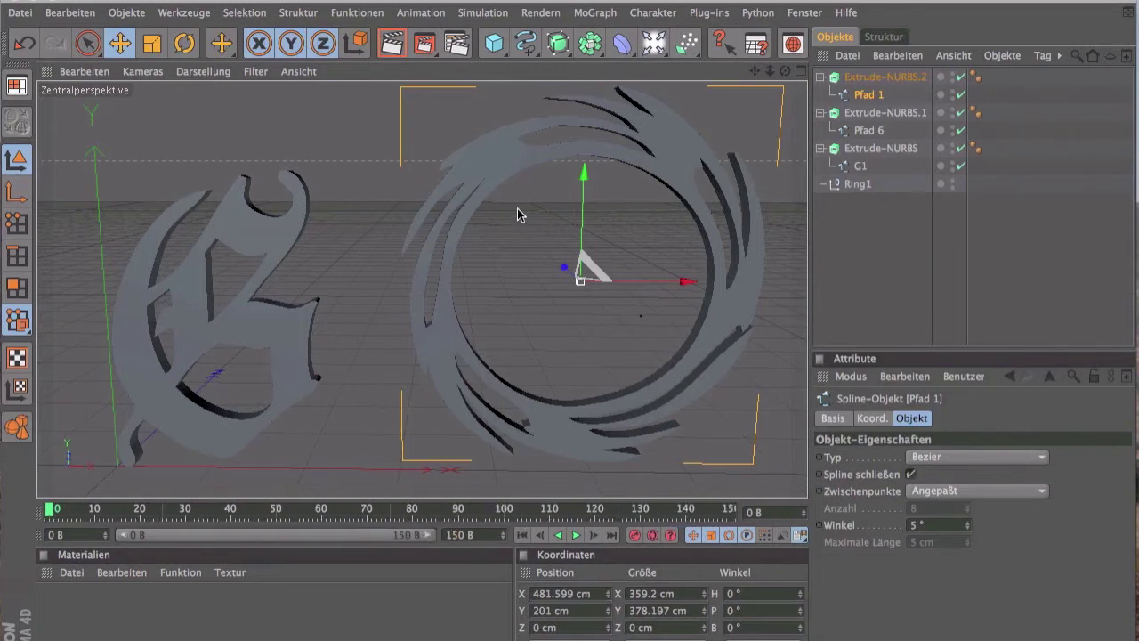
scroll(519, 214, down, 2)
scroll(518, 214, down, 4)
scroll(519, 213, up, 3)
scroll(519, 214, up, 1)
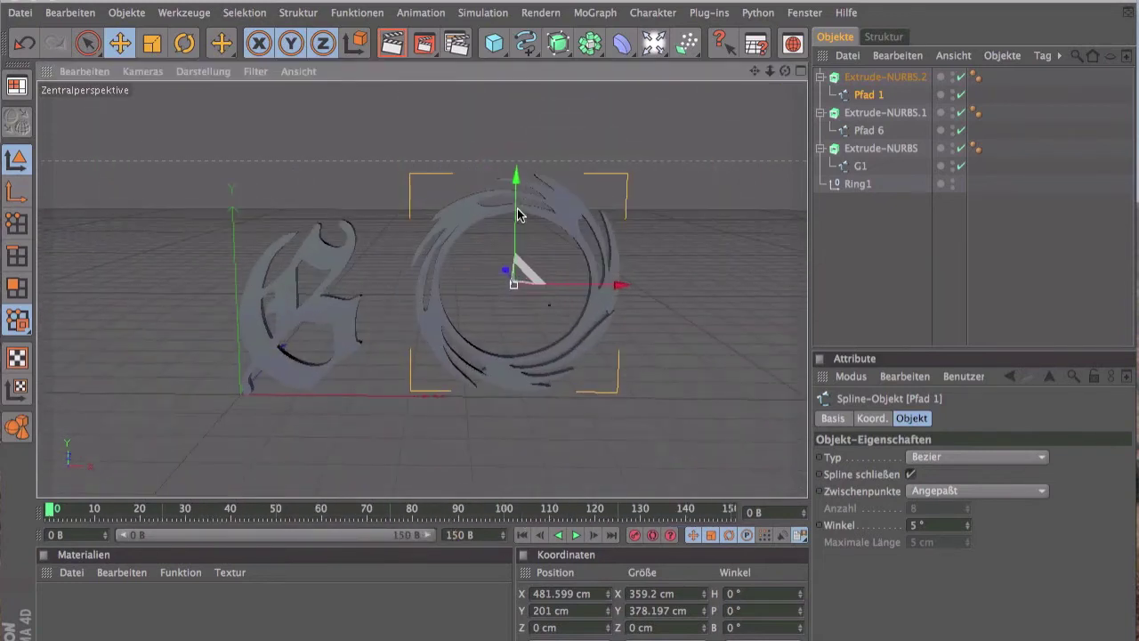
scroll(519, 213, up, 1)
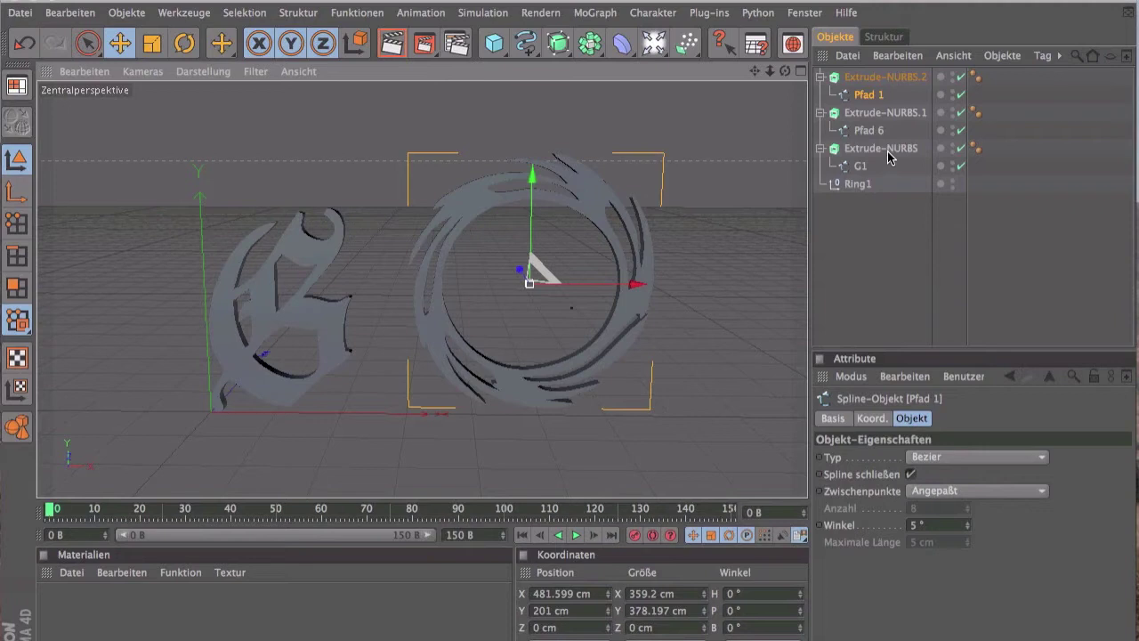
mouse_move(785, 70)
mouse_down()
mouse_move(730, 71)
mouse_move(785, 71)
mouse_up()
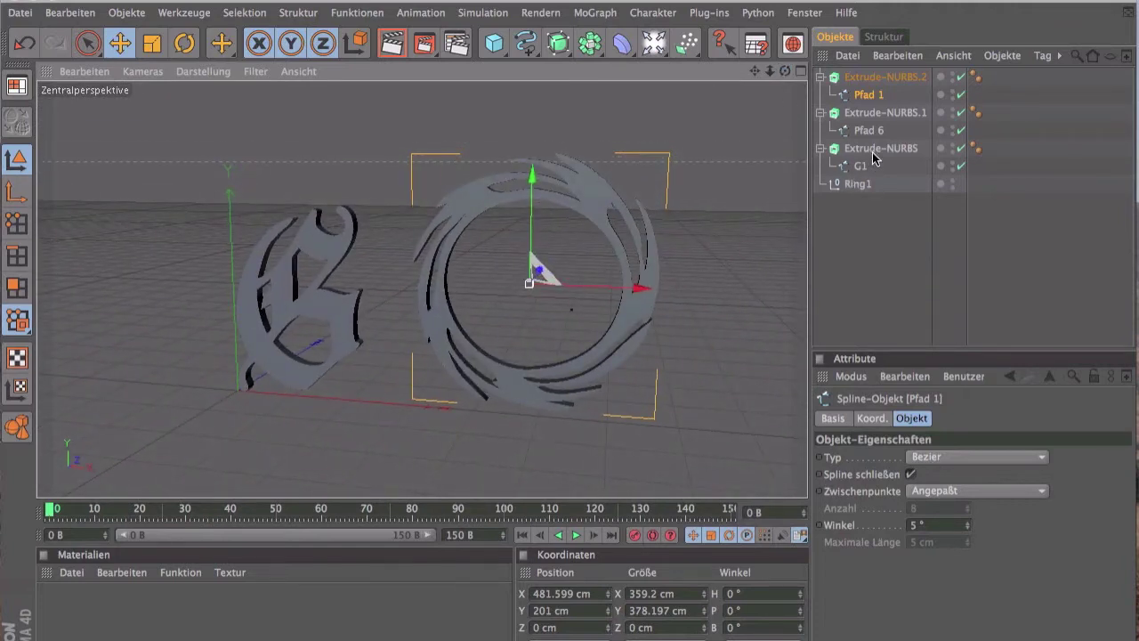
- Set the G's Extrude-NURBS depth to 50 cm
click(872, 152)
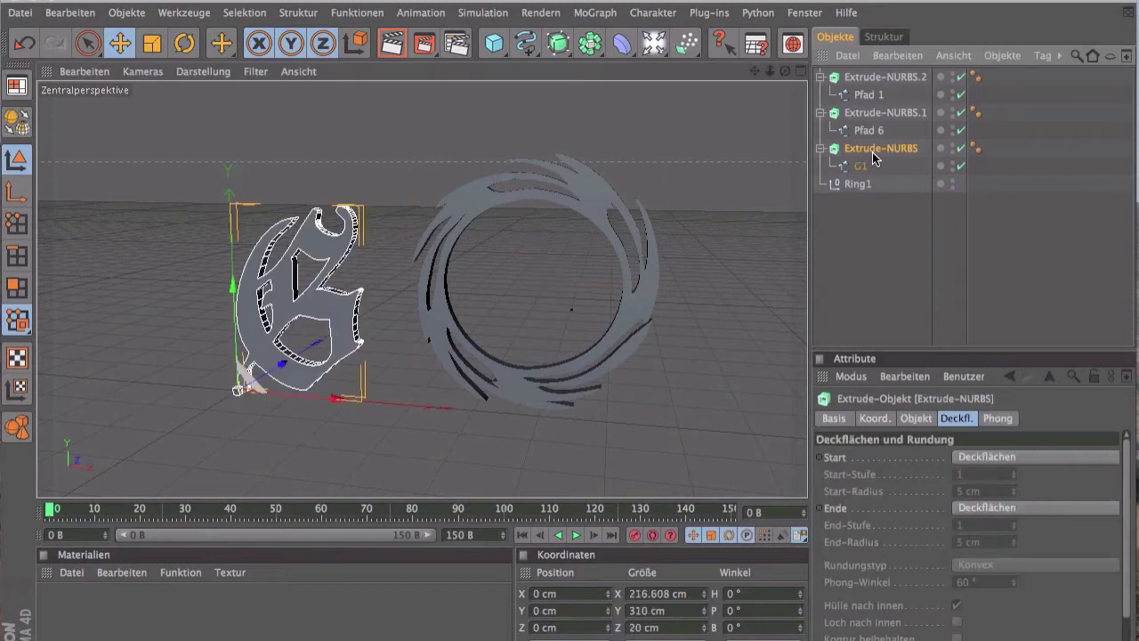
click(927, 419)
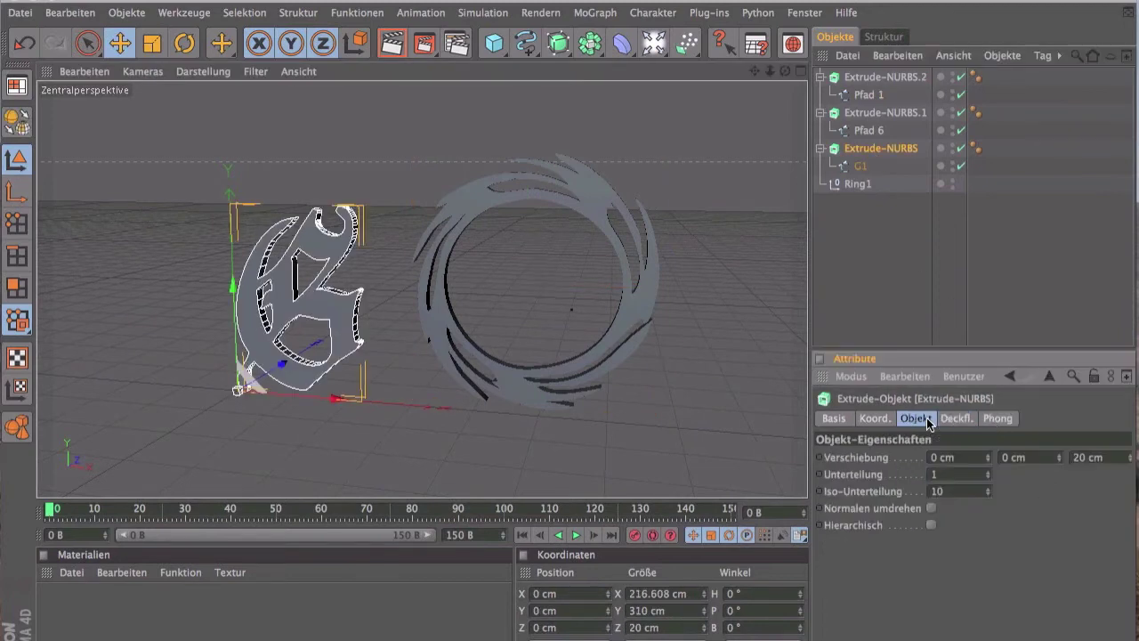
double_click(1078, 457)
text(50)
key(Return)
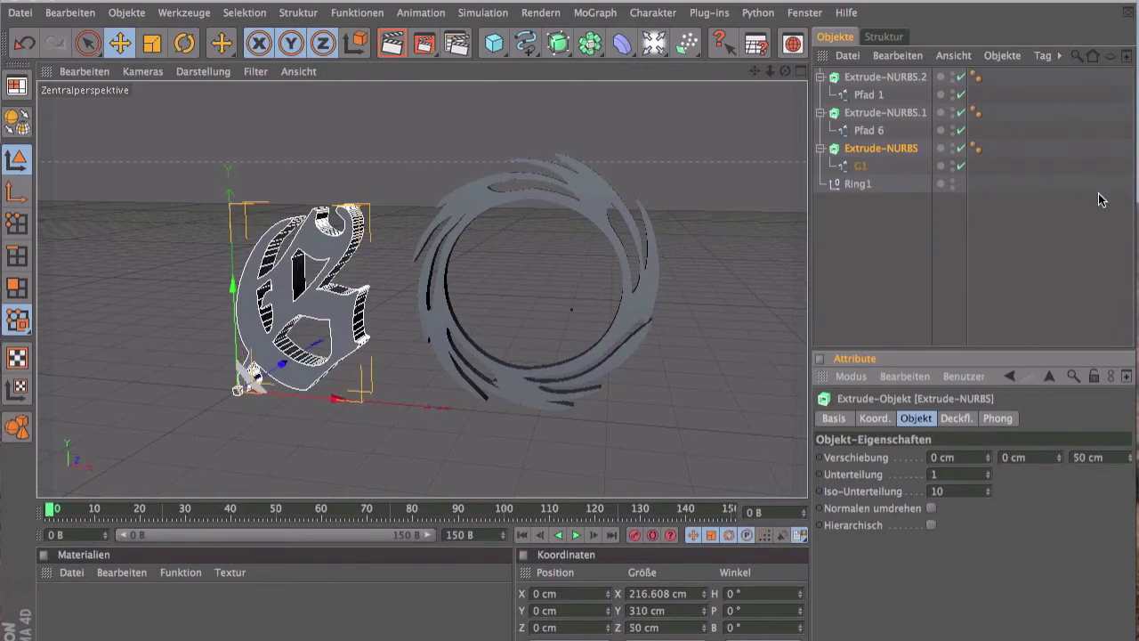
- Set Extrude-NURBS.1 and Extrude-NURBS.2 depths to 50 cm and orbit to check
click(912, 113)
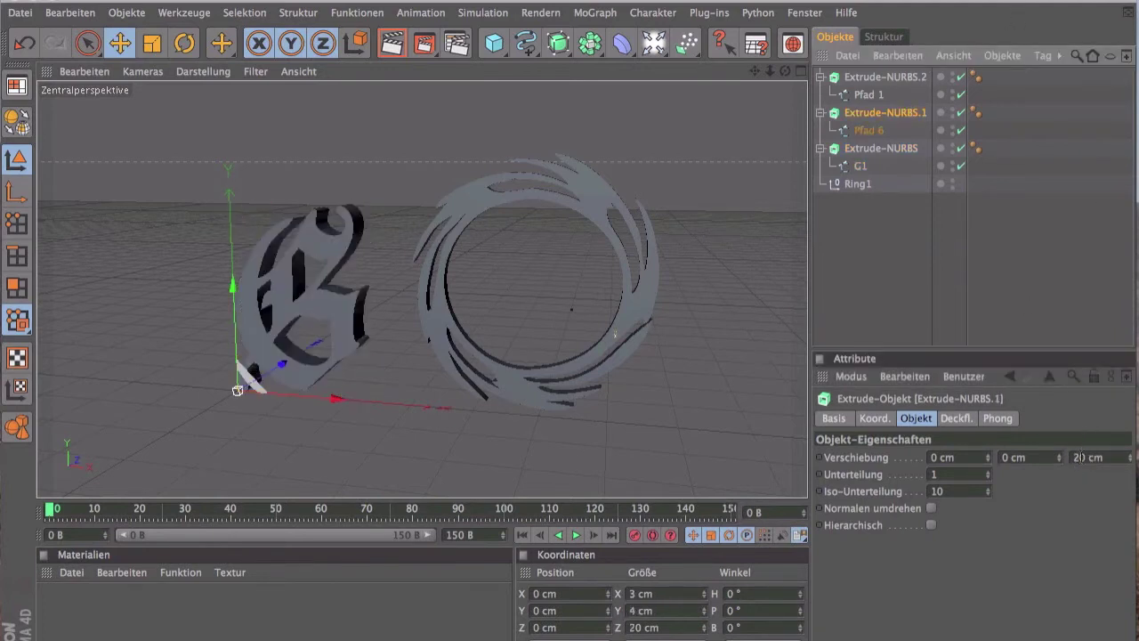
double_click(1079, 457)
text(50)
key(Return)
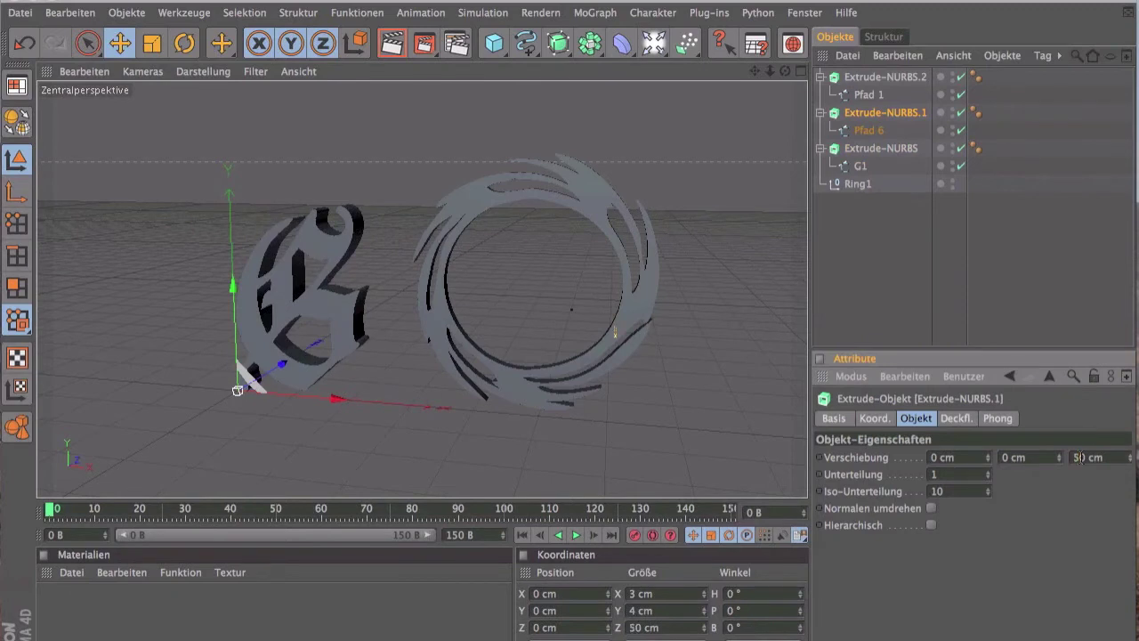
click(916, 78)
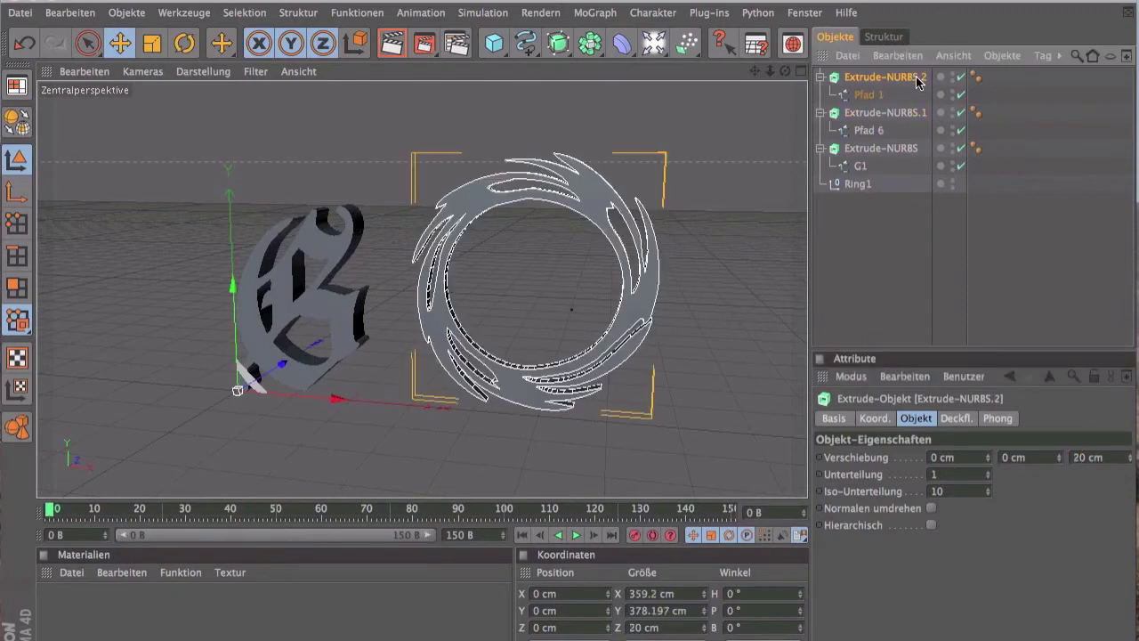
double_click(1079, 457)
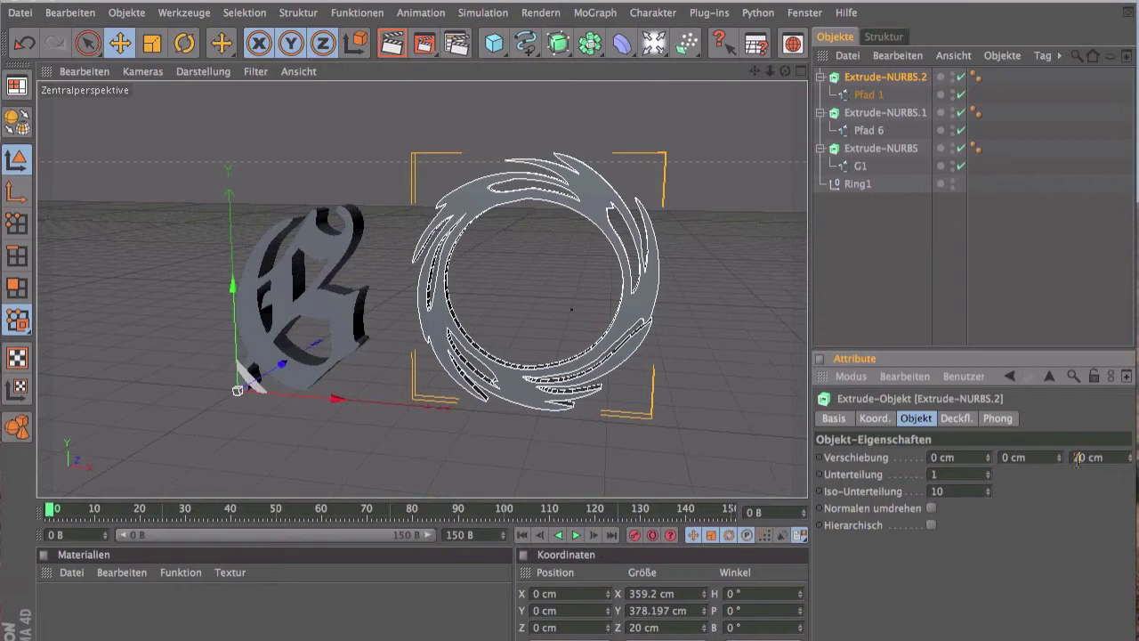
text(50)
key(Return)
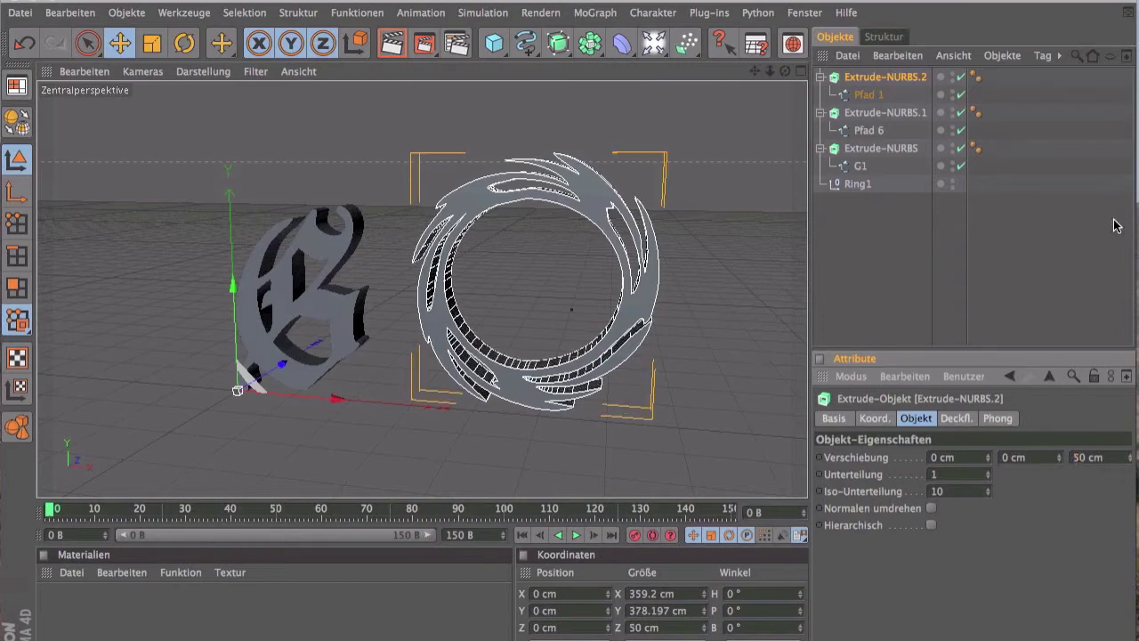
drag(783, 71, 765, 84)
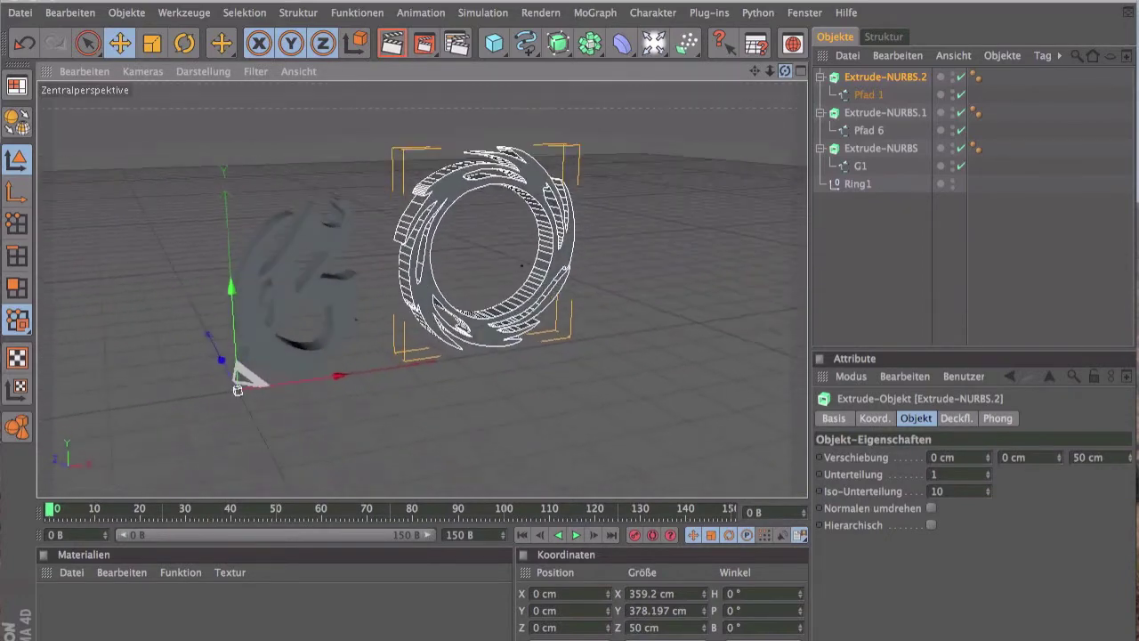
drag(785, 71, 895, 306)
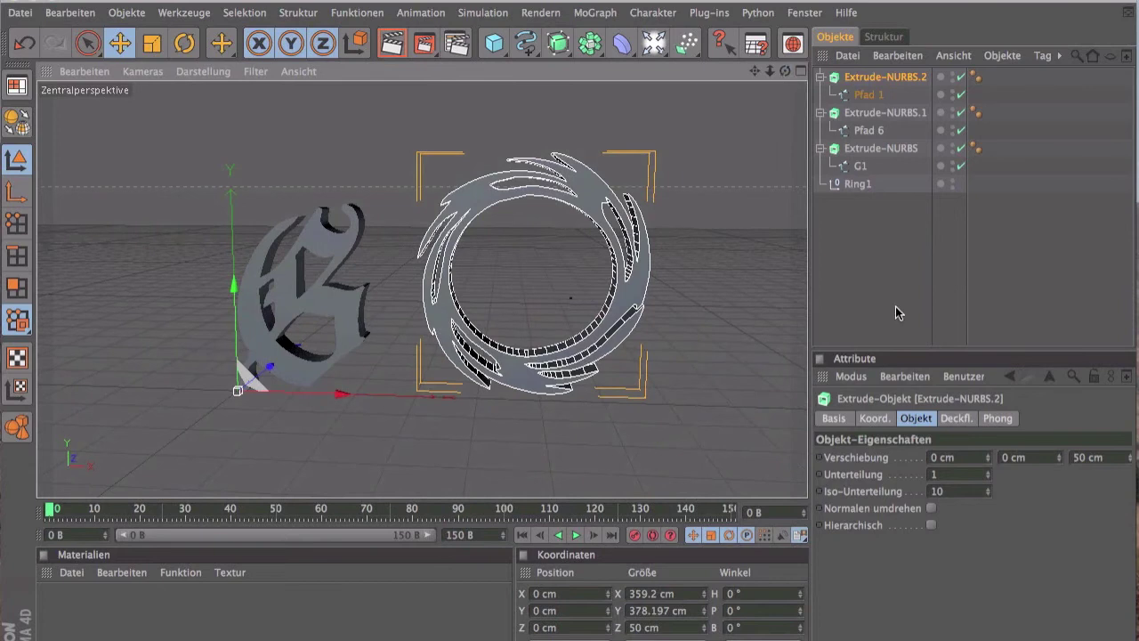
- Give the G's Extrude-NURBS Deckflächen und Rundung caps at both ends with 3 cm radii
click(886, 150)
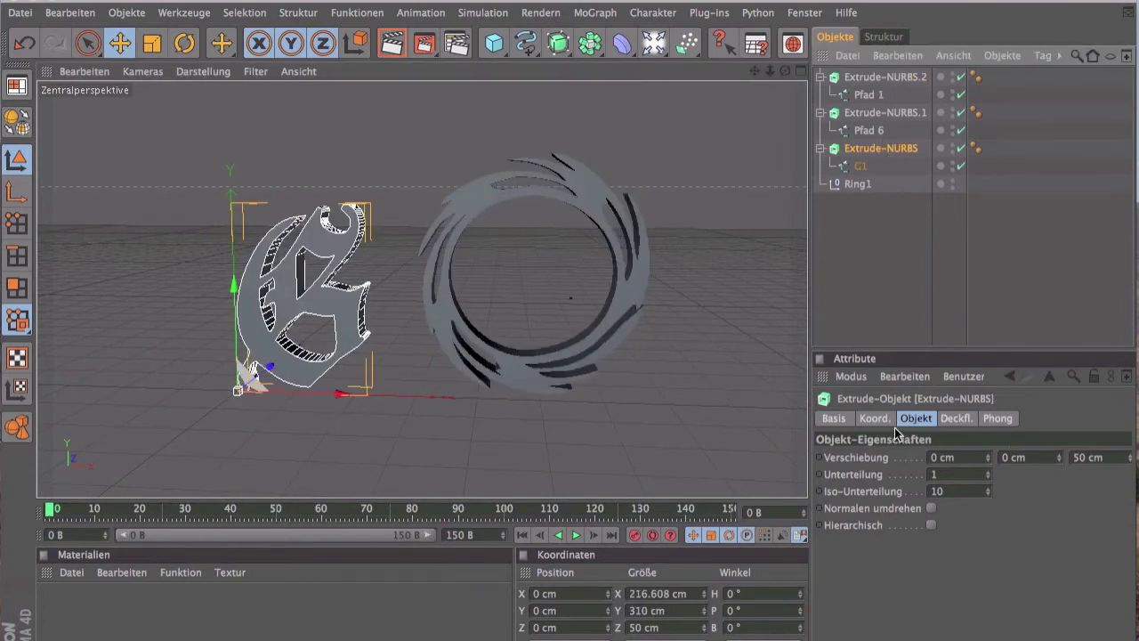
click(958, 420)
click(986, 456)
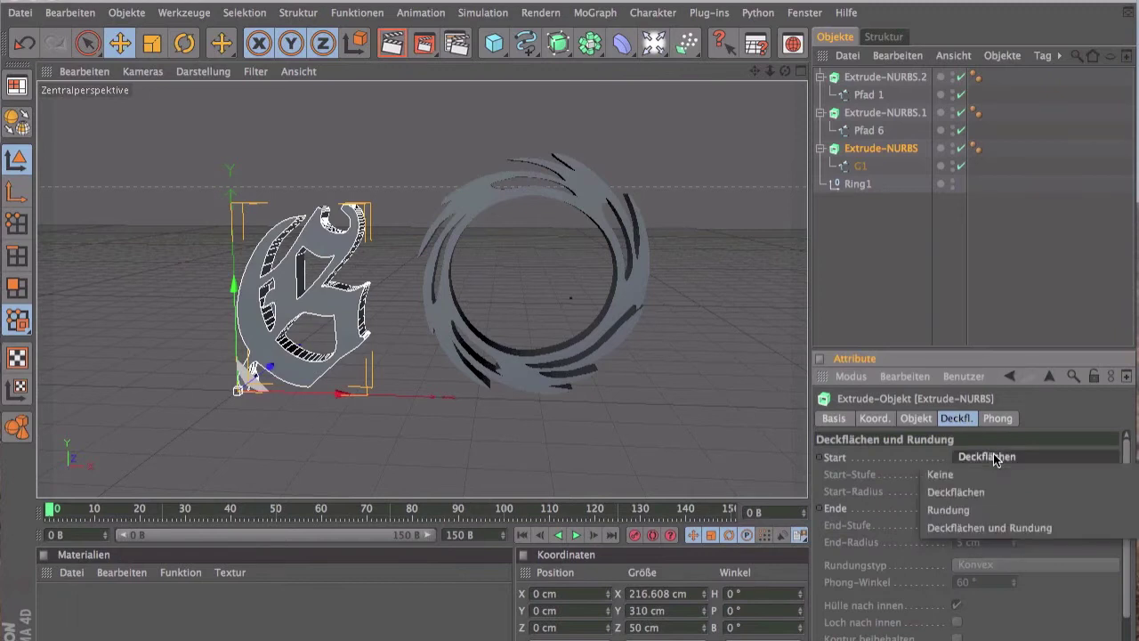
click(997, 525)
click(997, 509)
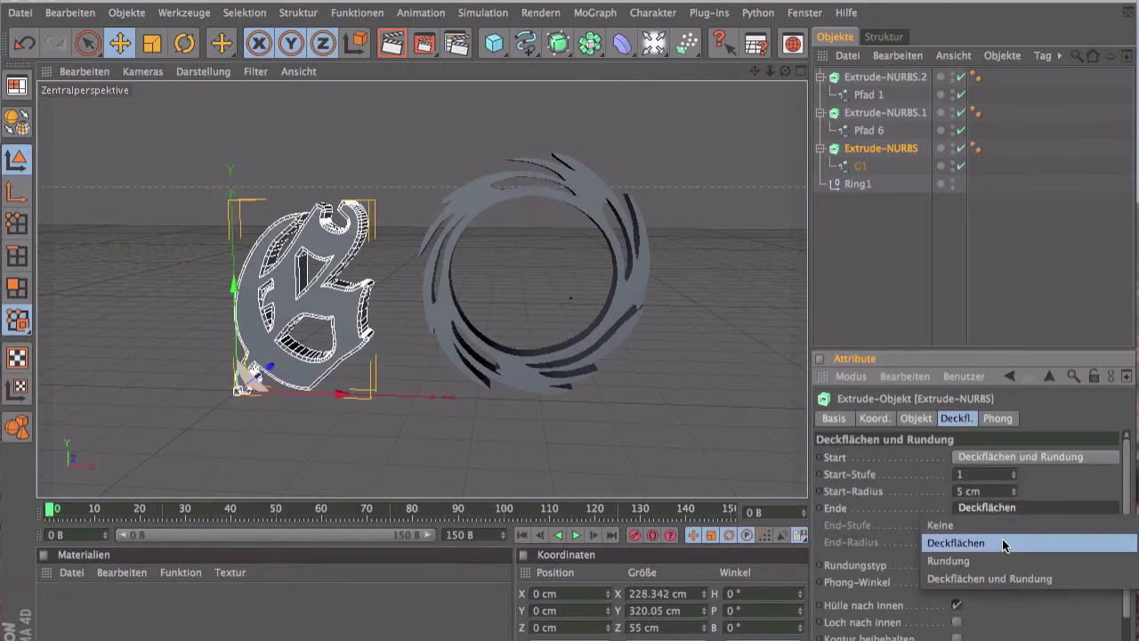
click(1004, 561)
click(1011, 513)
click(1000, 580)
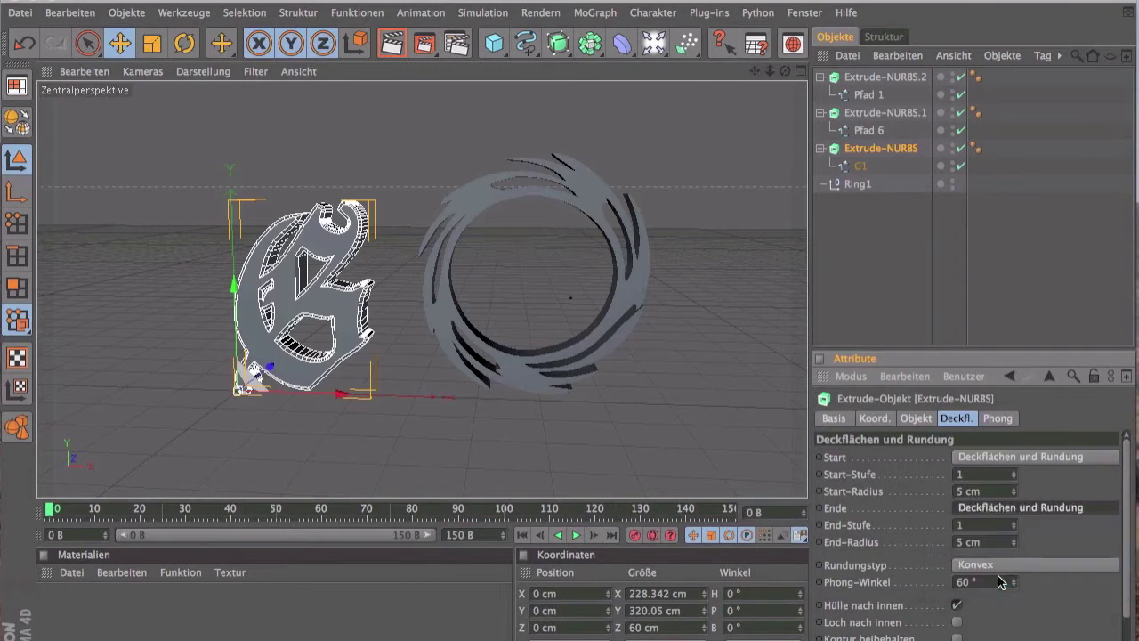
double_click(961, 492)
text(3)
key(Down)
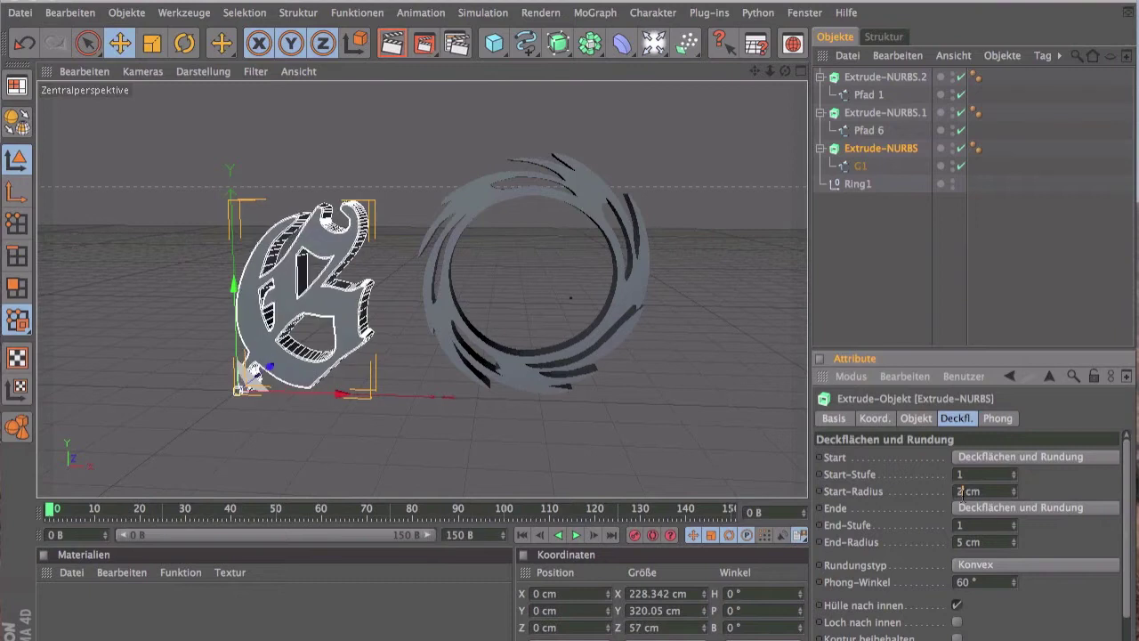
key(Up)
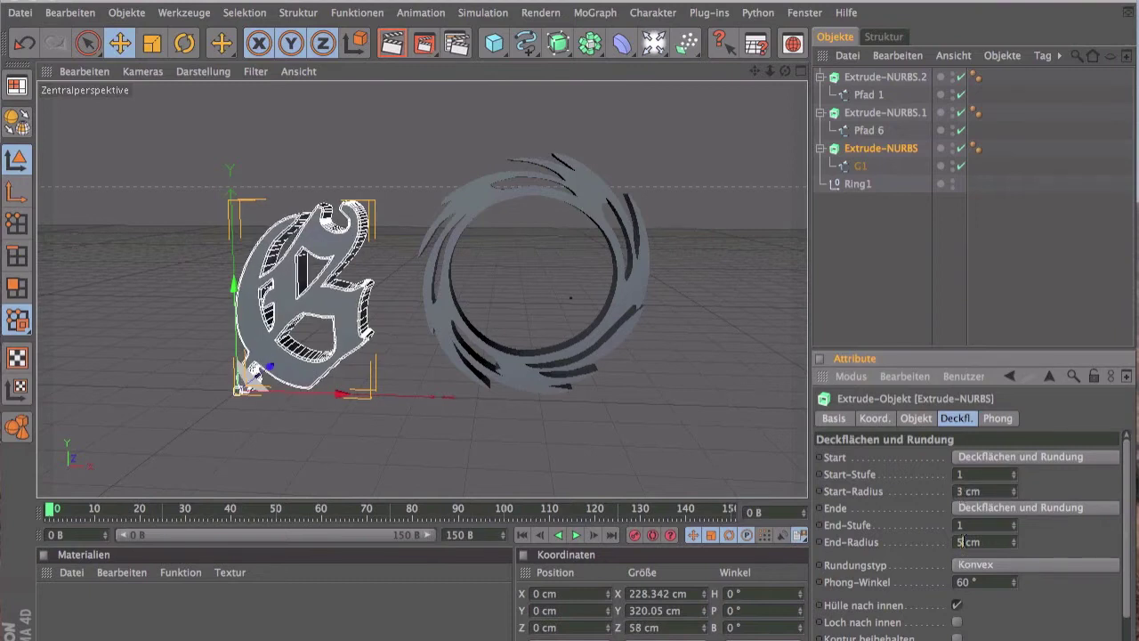
key(Return)
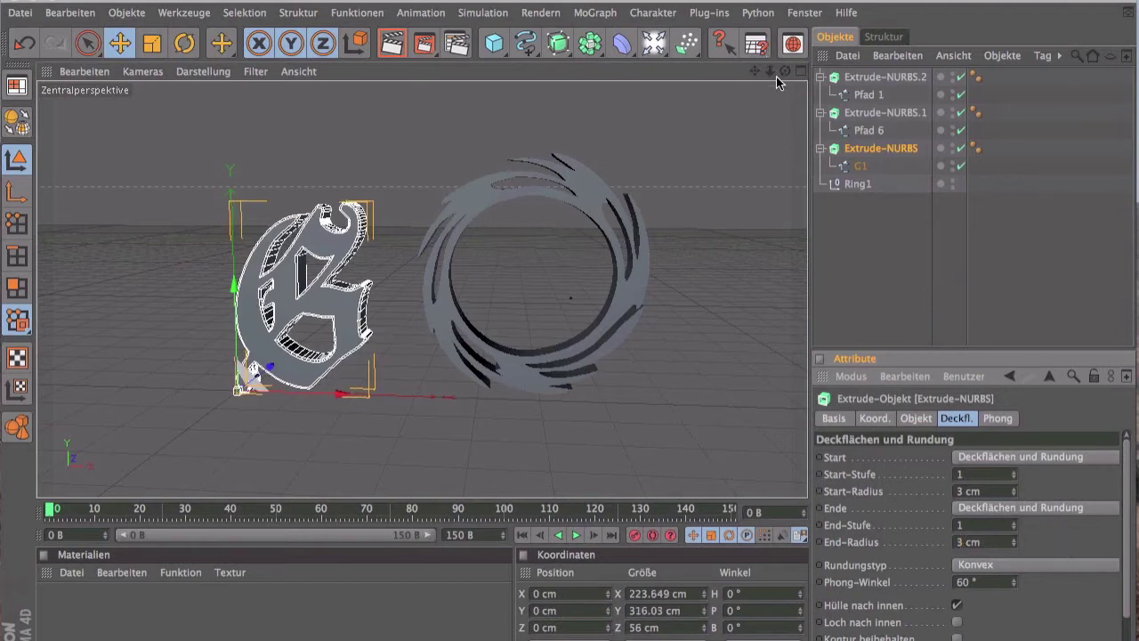
- Give Extrude-NURBS.1 rounded start and end caps with 3 cm radii
click(896, 117)
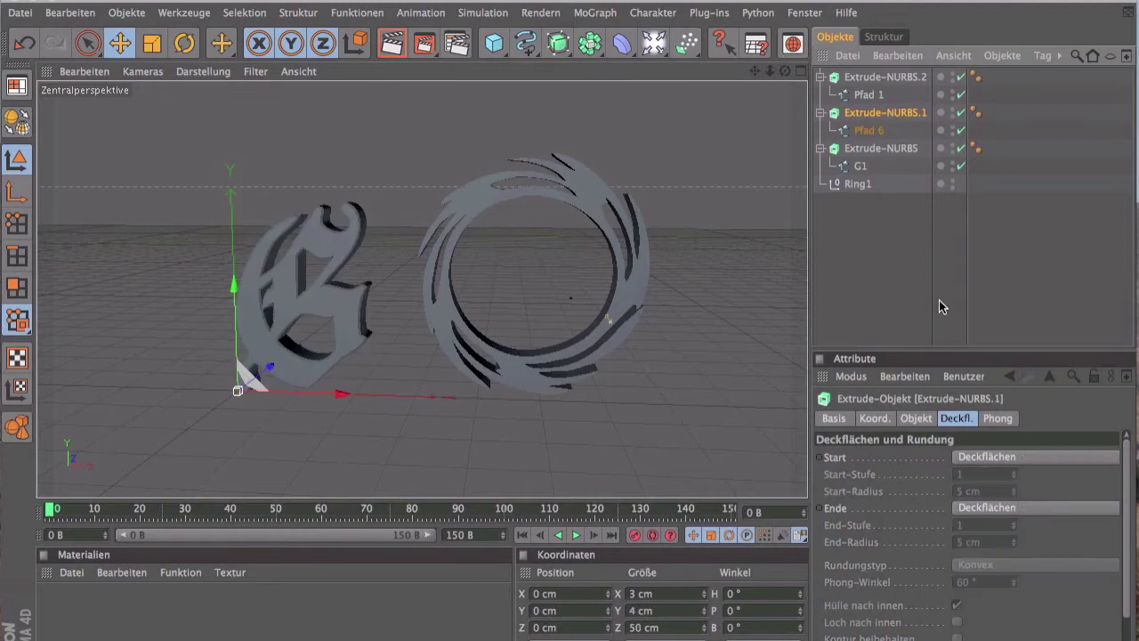
click(1061, 461)
click(1040, 517)
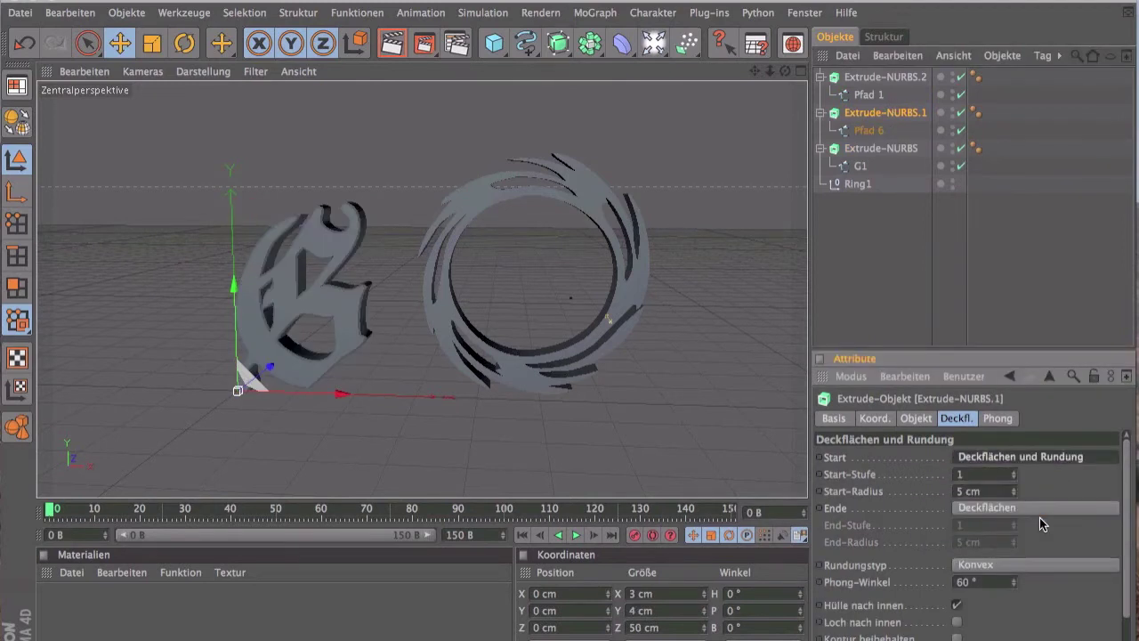
click(1047, 509)
click(1042, 570)
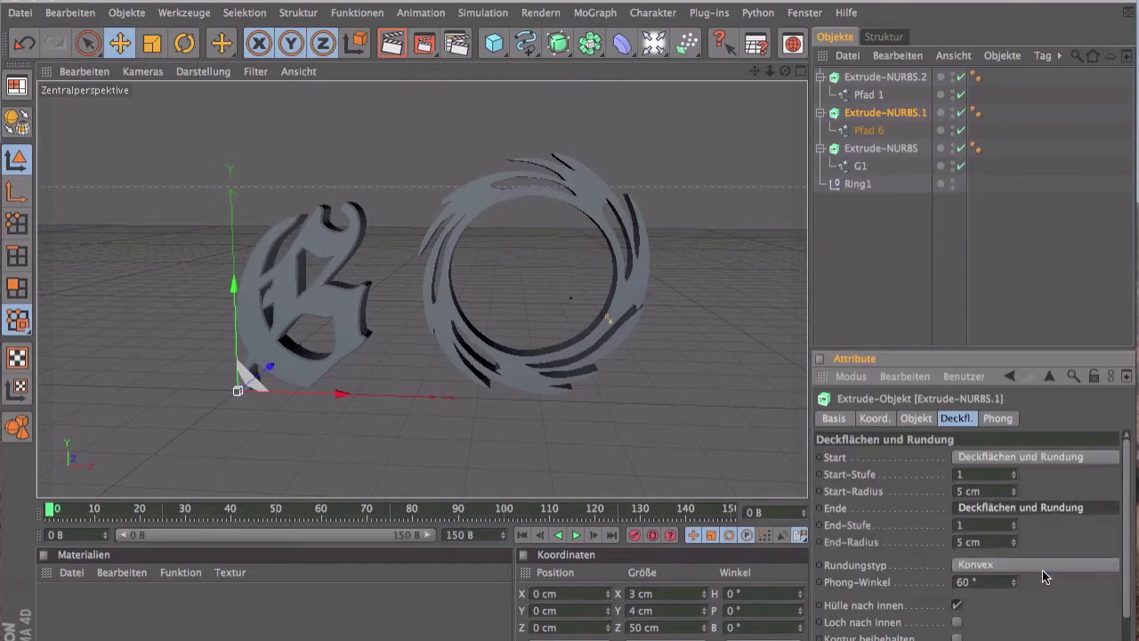
double_click(960, 492)
text(3)
double_click(962, 542)
text(3)
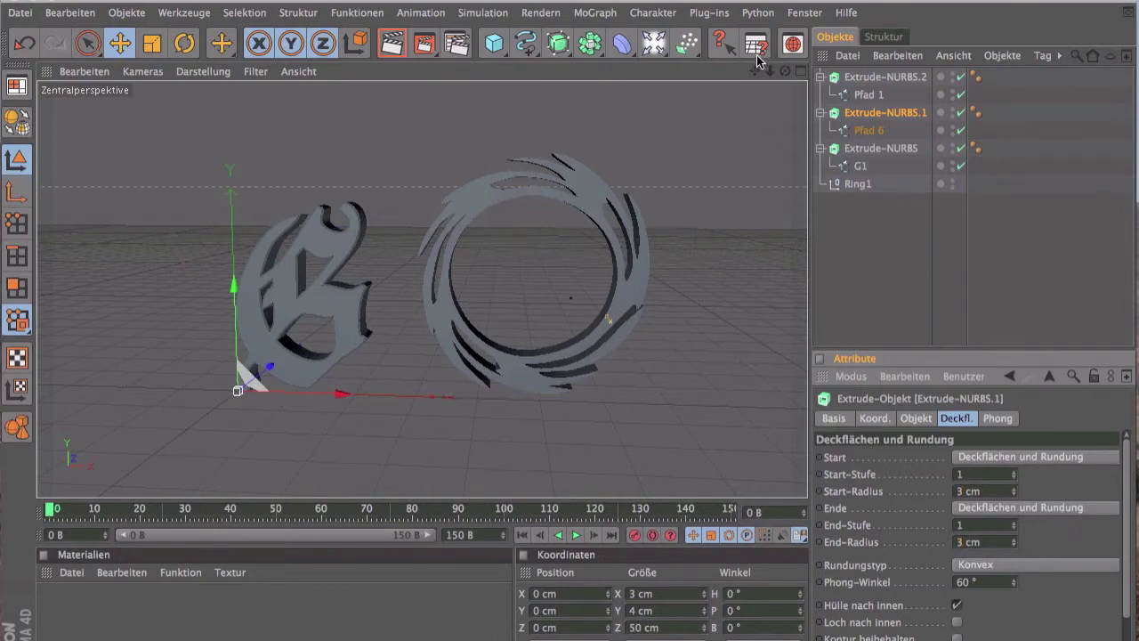
- Set Extrude-NURBS.2 start and end to Deckflächen und Rundung with 3 cm radii
click(885, 78)
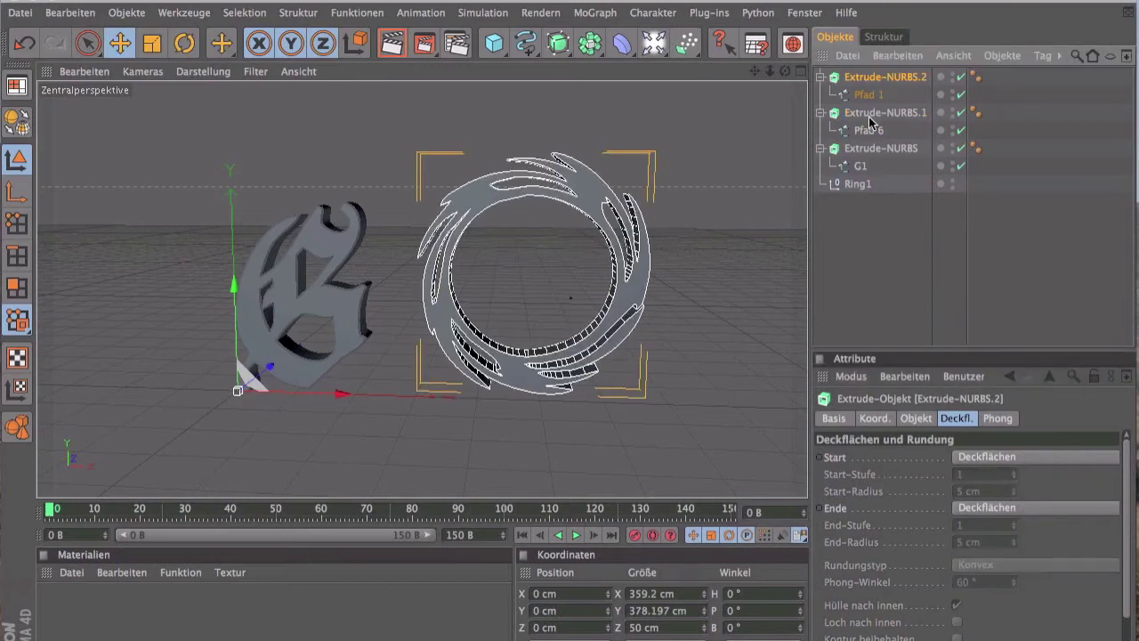
click(1001, 460)
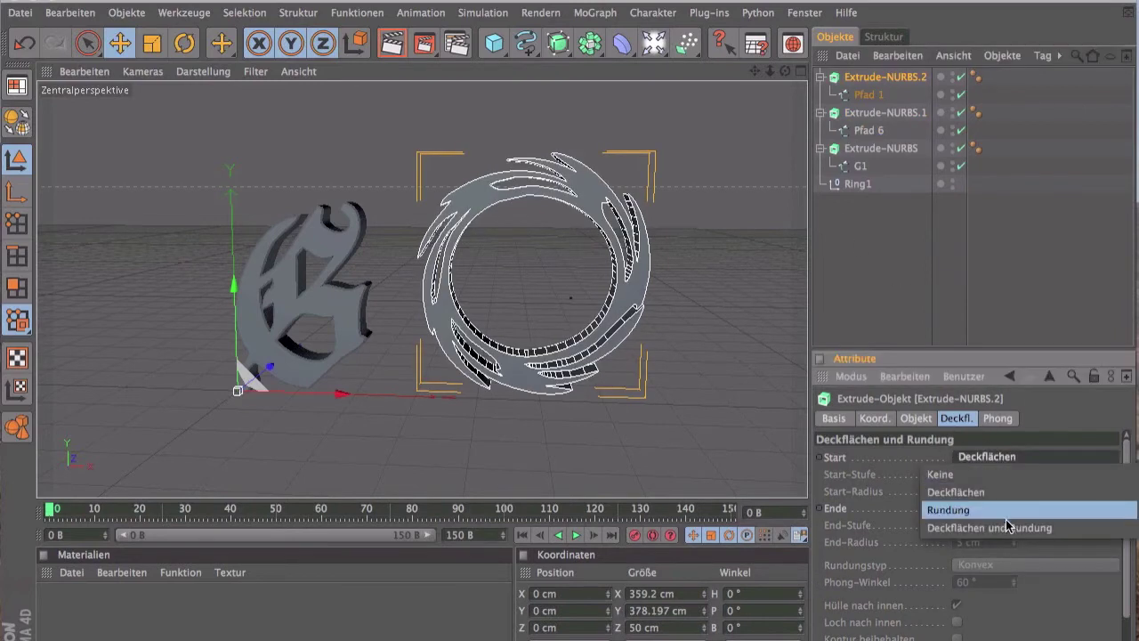
click(1004, 525)
click(1010, 507)
click(1014, 578)
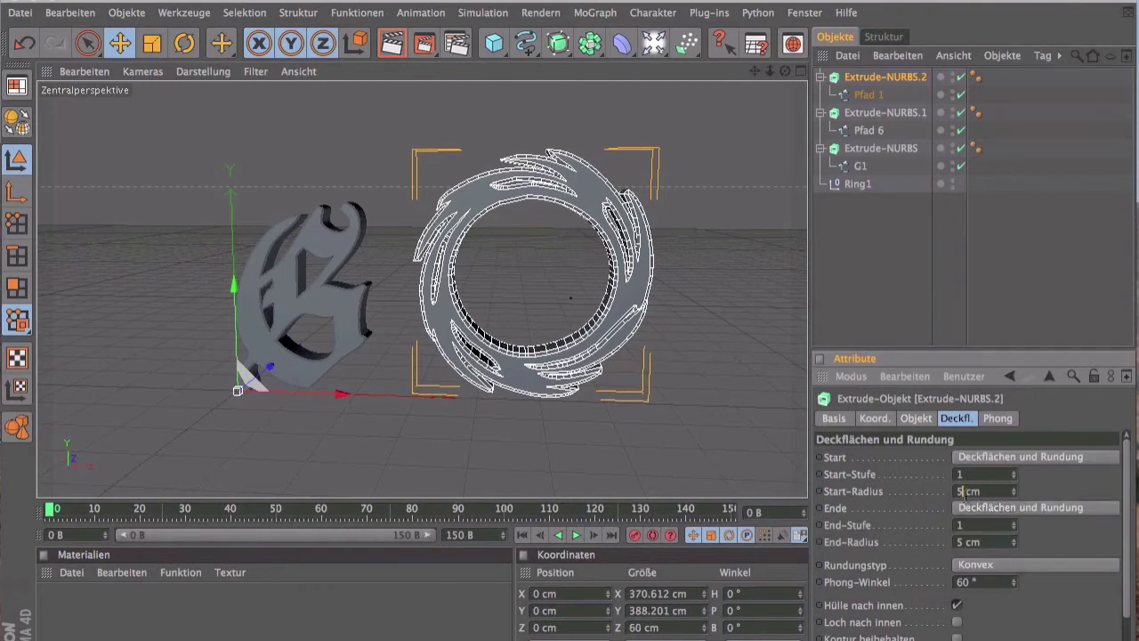
double_click(961, 491)
text(3)
click(962, 542)
double_click(962, 542)
text(3)
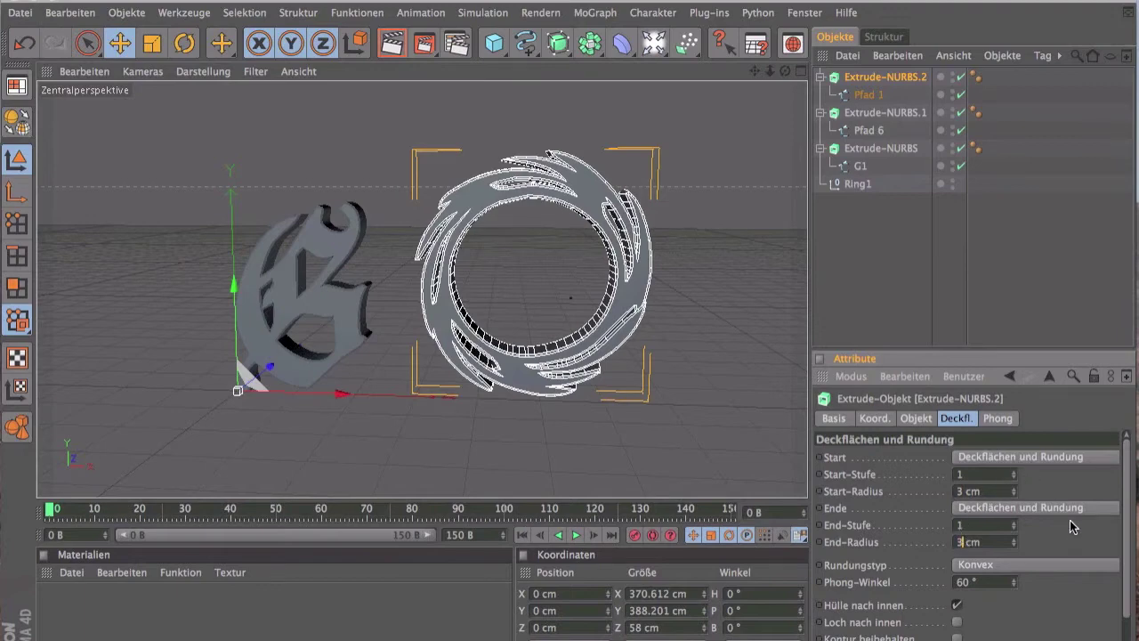
key(Return)
- Reframe the view on the rounded ring and collapse Extrude-NURBS.2 in the Object Manager
drag(784, 71, 685, 111)
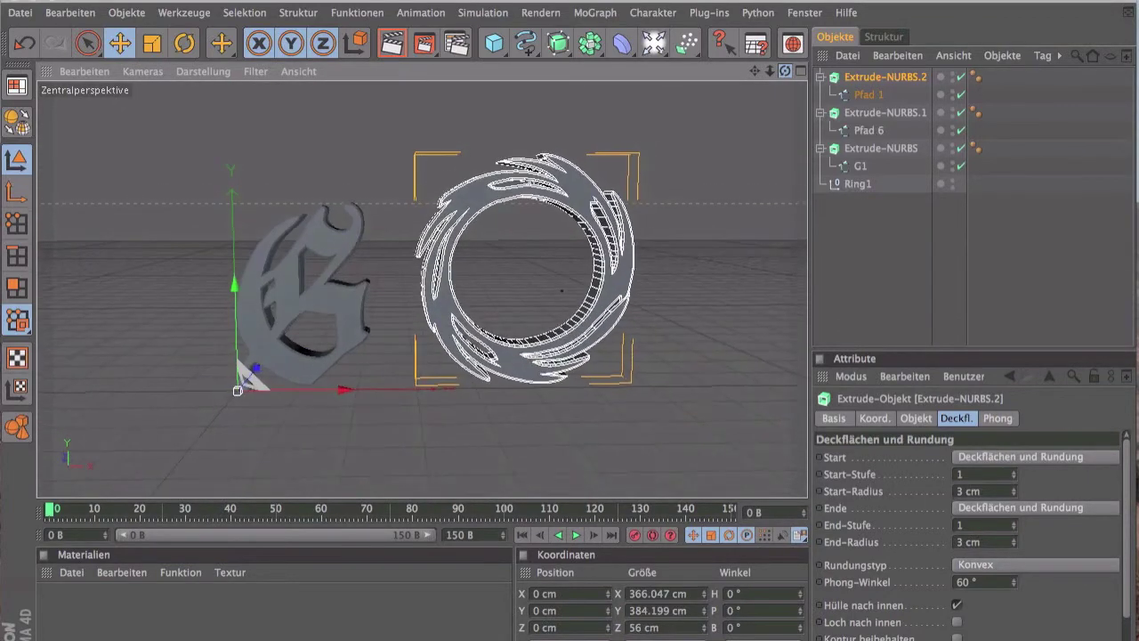
mouse_move(754, 71)
mouse_down()
mouse_move(732, 60)
mouse_move(796, 73)
mouse_move(787, 64)
mouse_move(787, 81)
mouse_up()
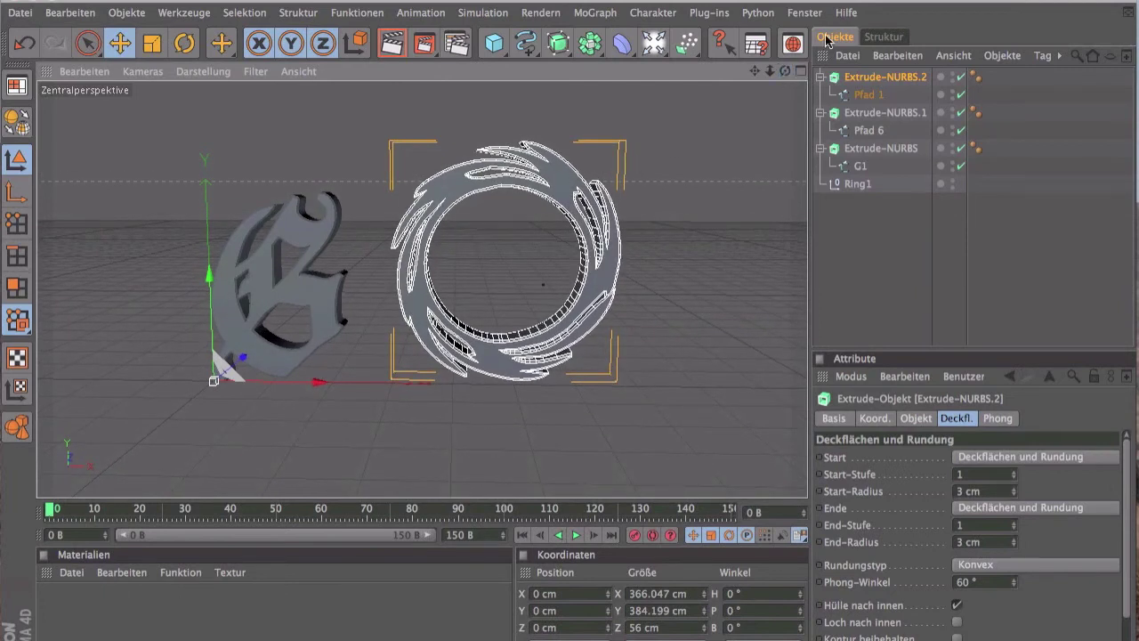
click(819, 76)
- Collapse Extrude-NURBS.1, then scale the G extrusion down to about three quarters size
click(819, 94)
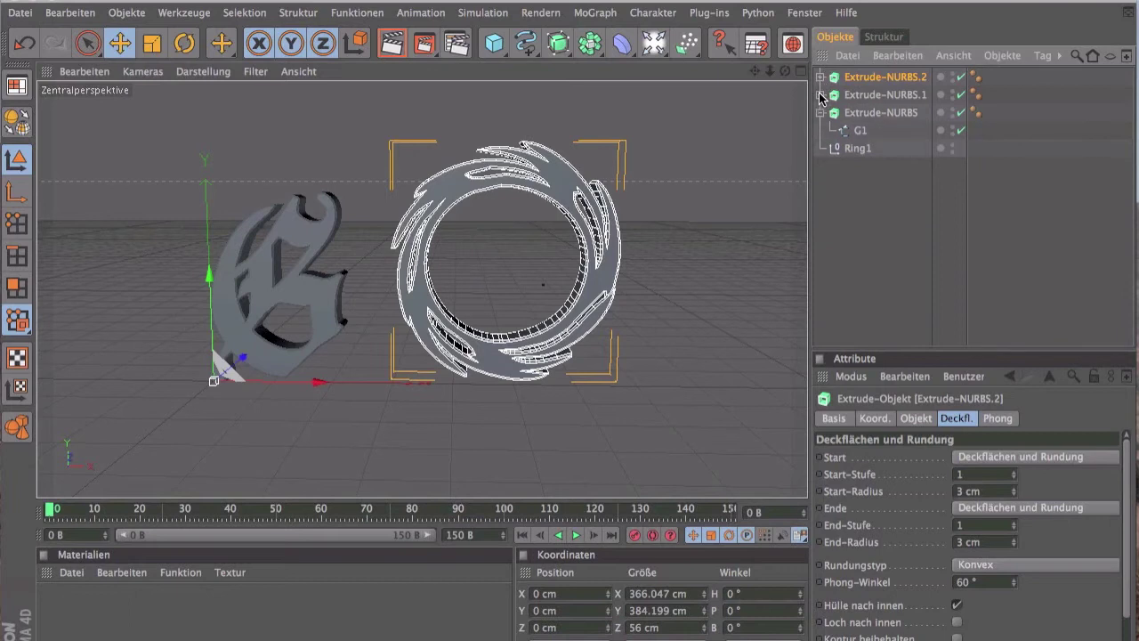
click(852, 112)
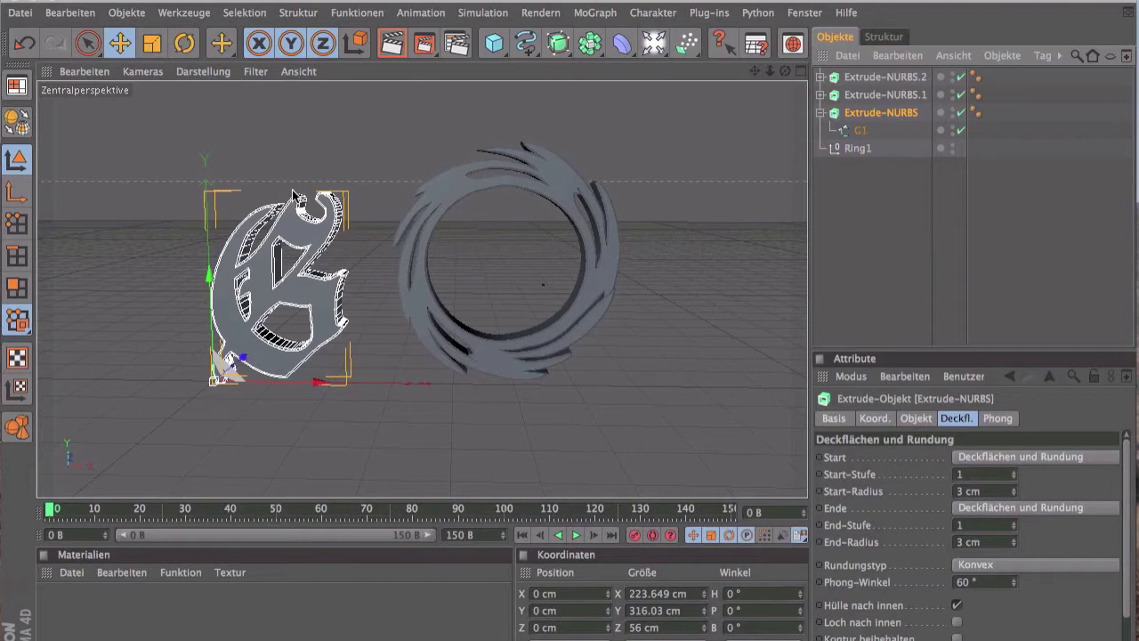
click(153, 42)
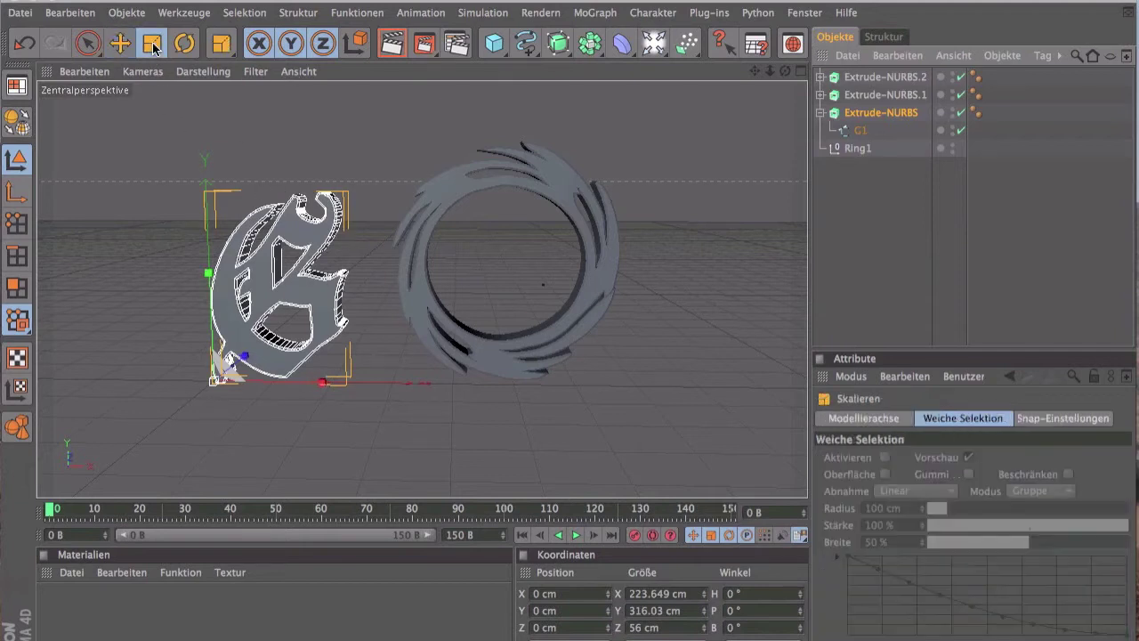
drag(214, 276, 209, 272)
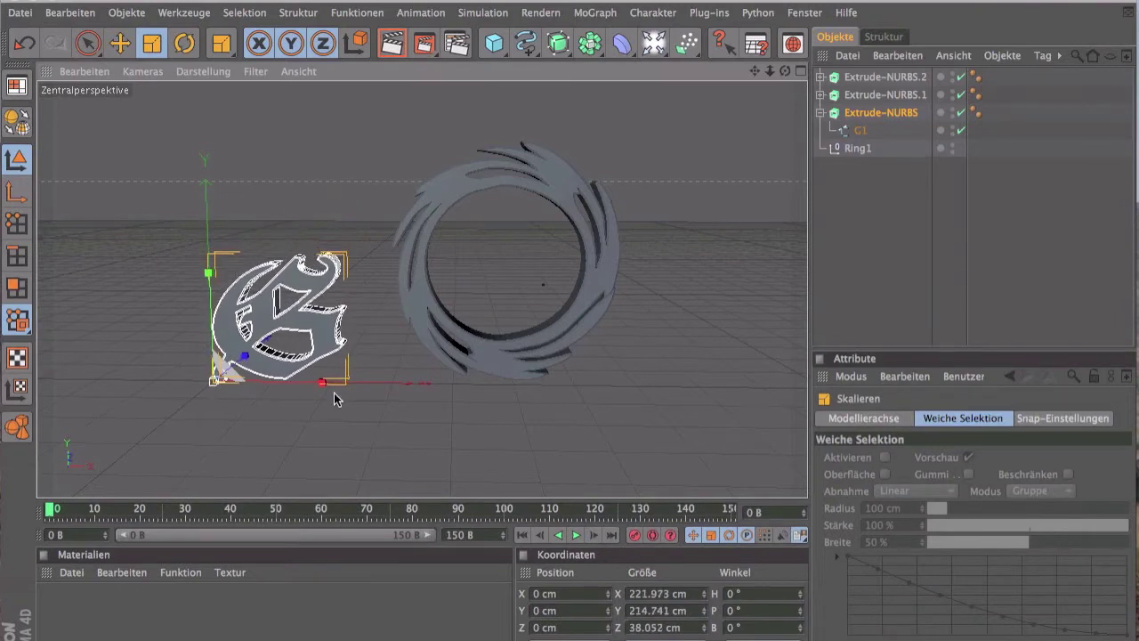
drag(323, 383, 323, 382)
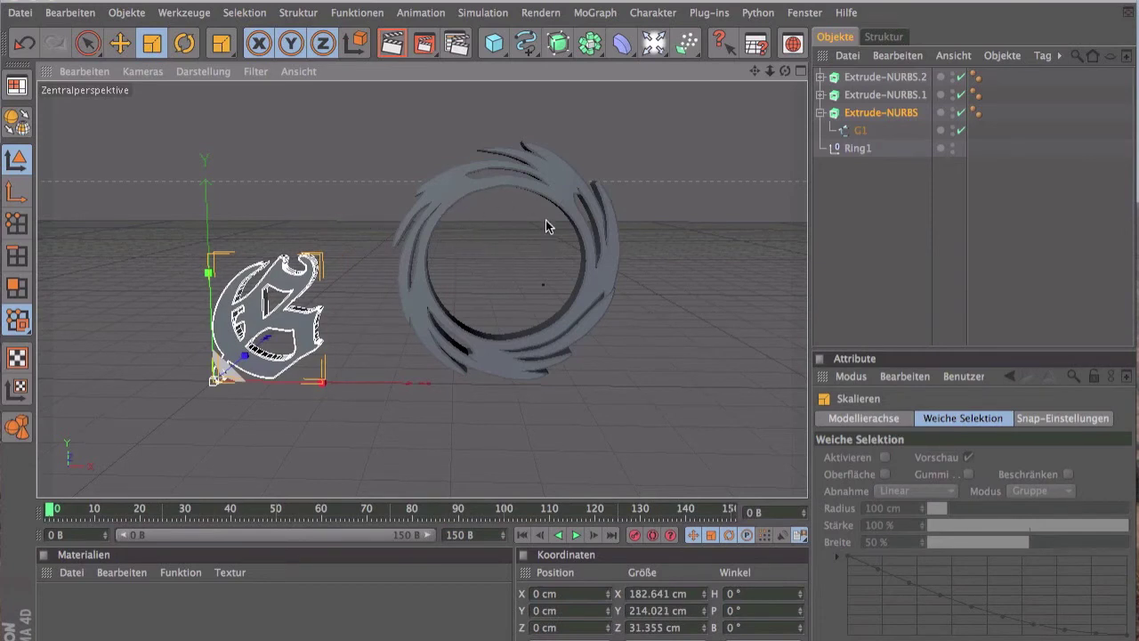
- Move the G to X 392.142 cm and Y 87.129 cm, centred in the ring
click(87, 43)
drag(323, 383, 545, 385)
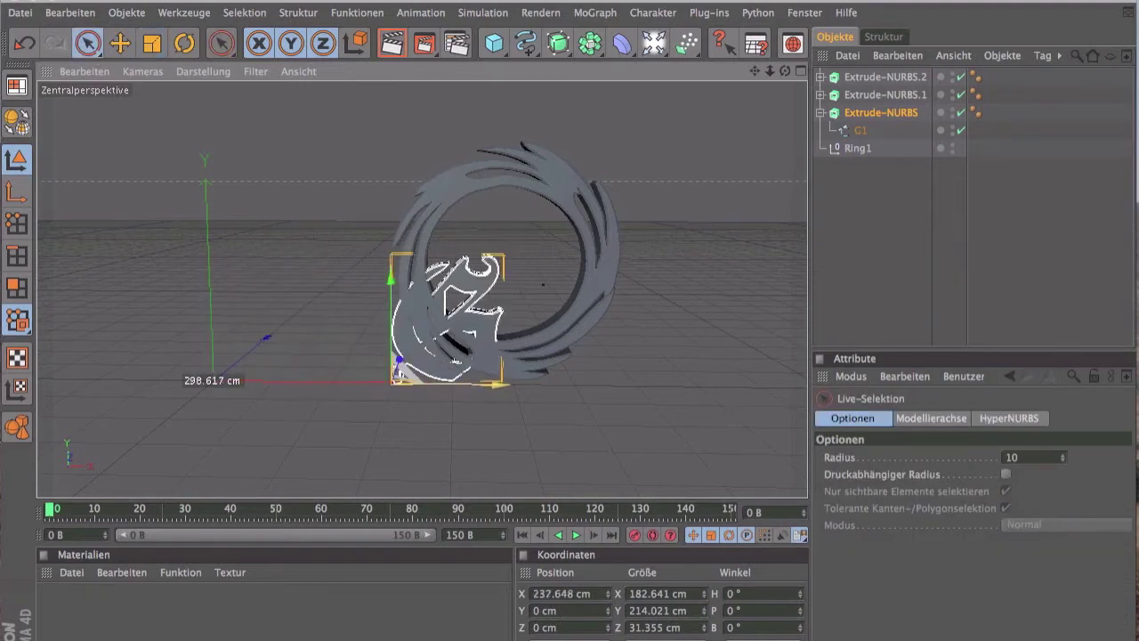
drag(293, 384, 297, 386)
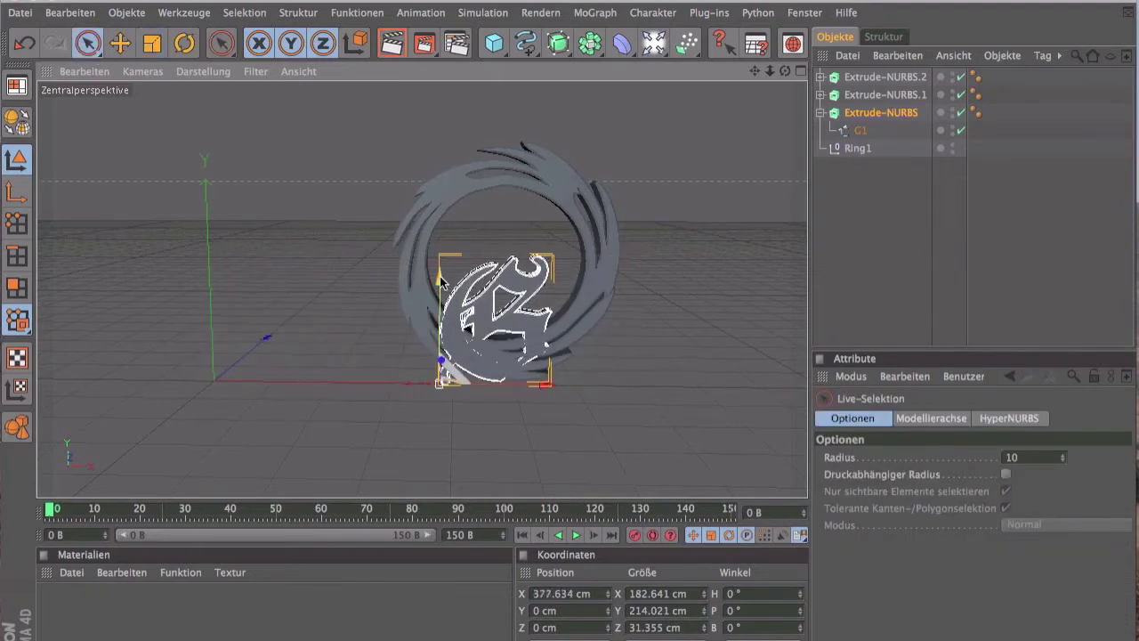
drag(440, 276, 439, 223)
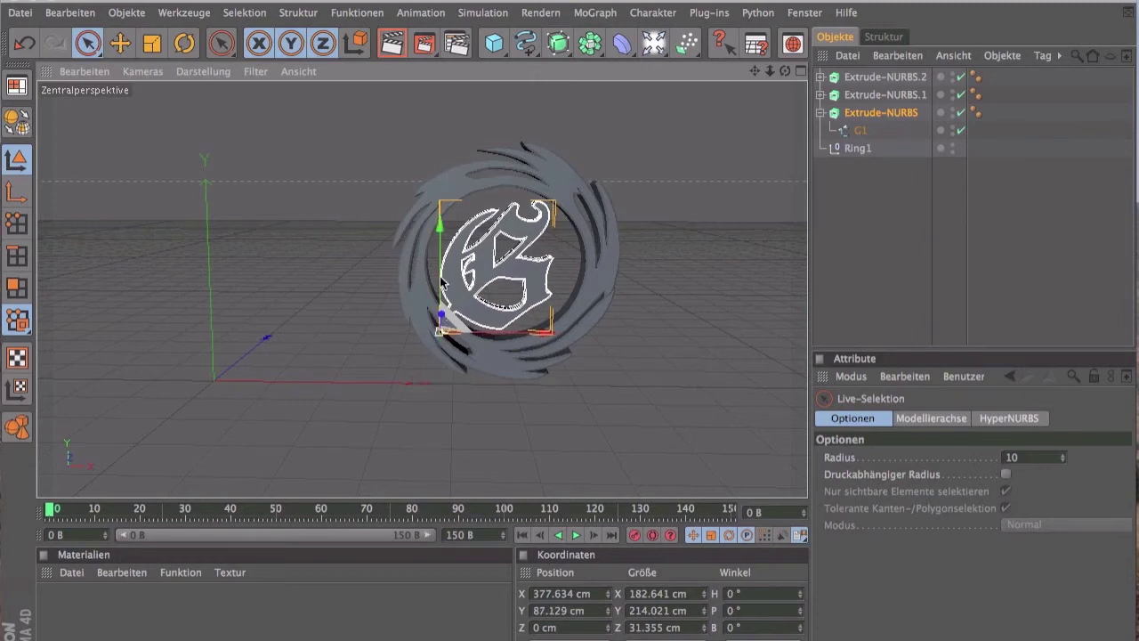
drag(446, 323, 456, 322)
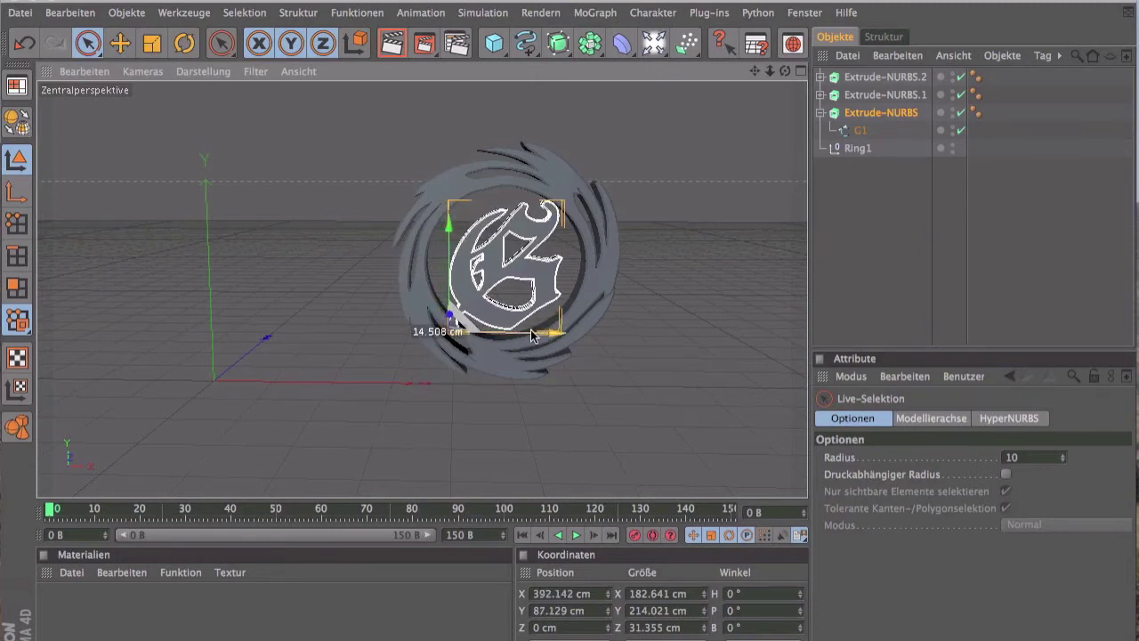
mouse_move(784, 70)
mouse_down()
mouse_move(756, 98)
mouse_move(774, 71)
mouse_move(679, 70)
mouse_up()
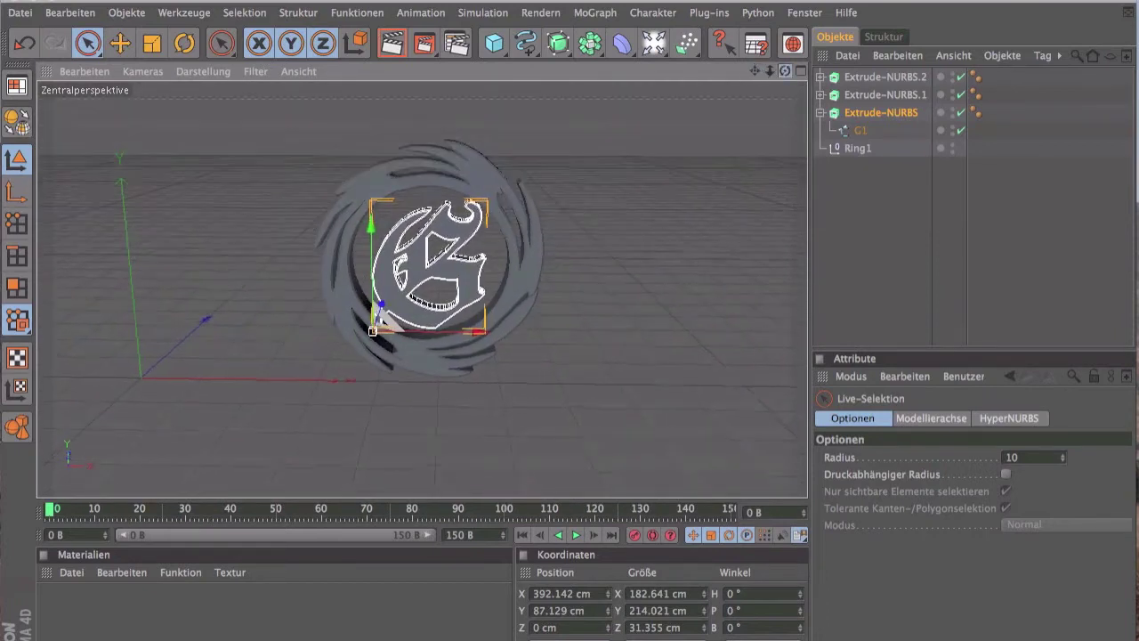
mouse_move(381, 314)
mouse_down()
mouse_move(392, 327)
mouse_move(381, 318)
mouse_up()
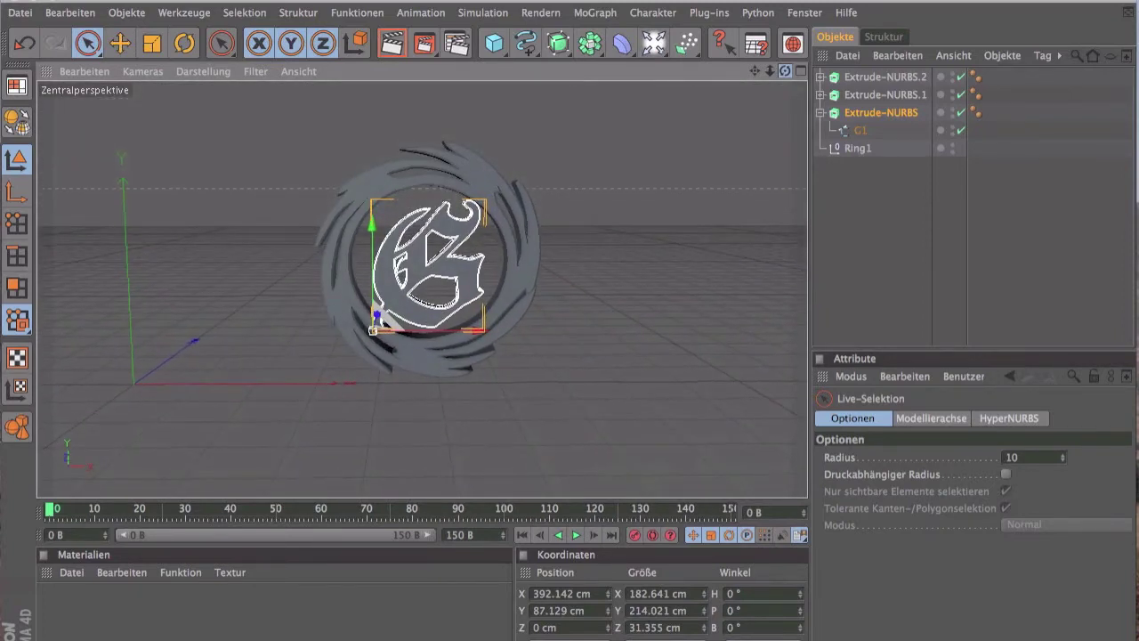
- Preview a quick Render View test render of the logo, then return to the editor
click(393, 38)
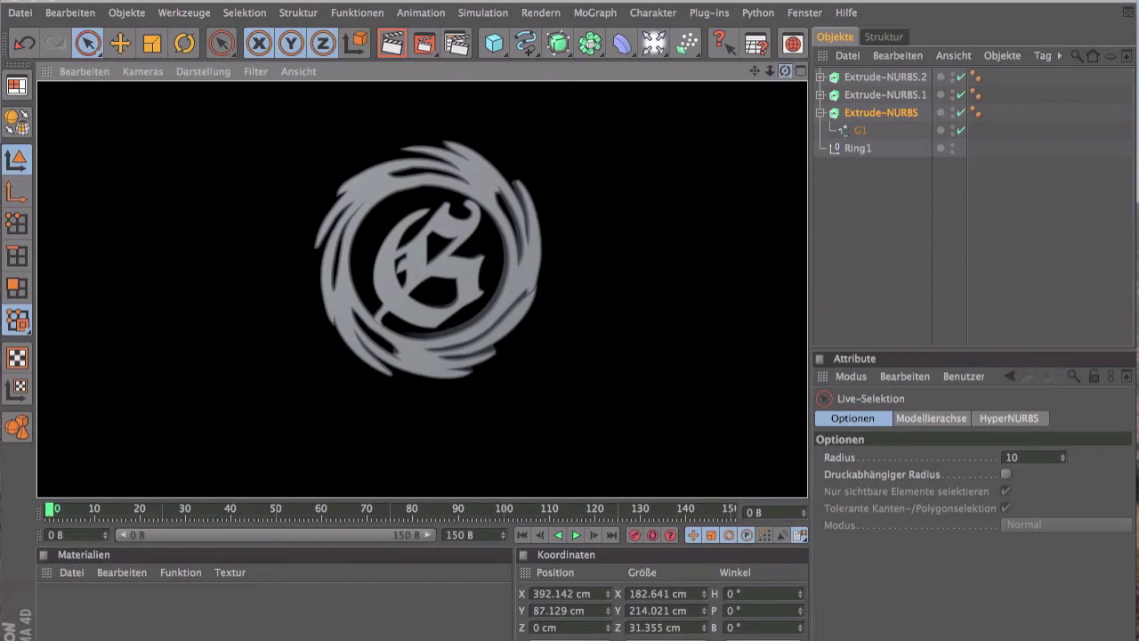
click(381, 320)
drag(381, 318, 384, 313)
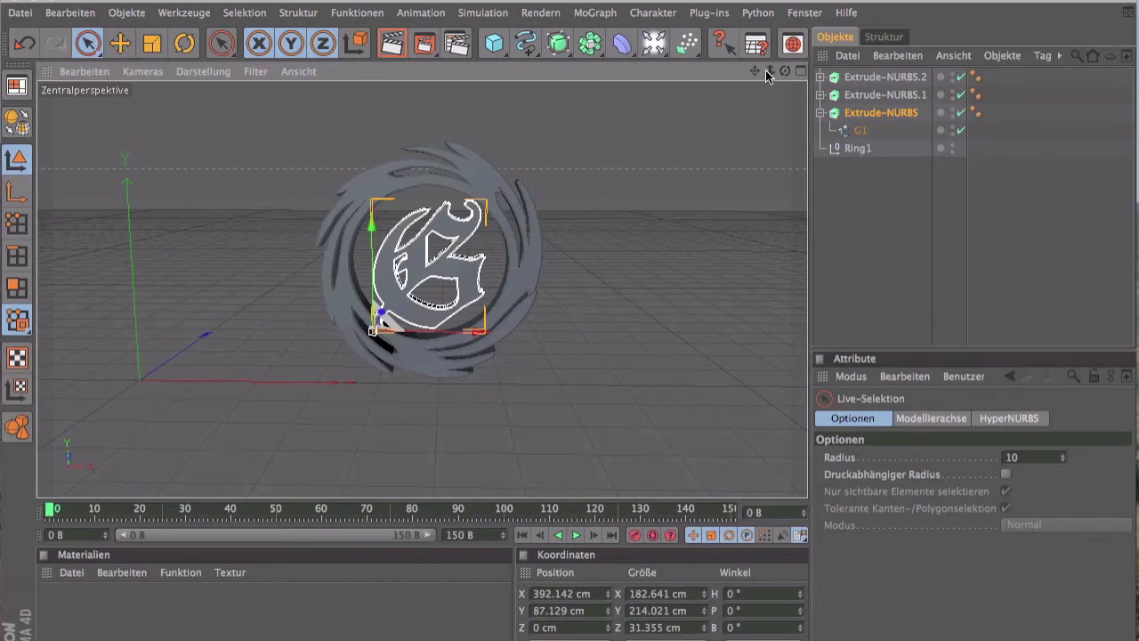
- Drag the extruded G right to X 1826.926 cm, then select Extrude-NURBS.2 and Extrude-NURBS.1
click(821, 113)
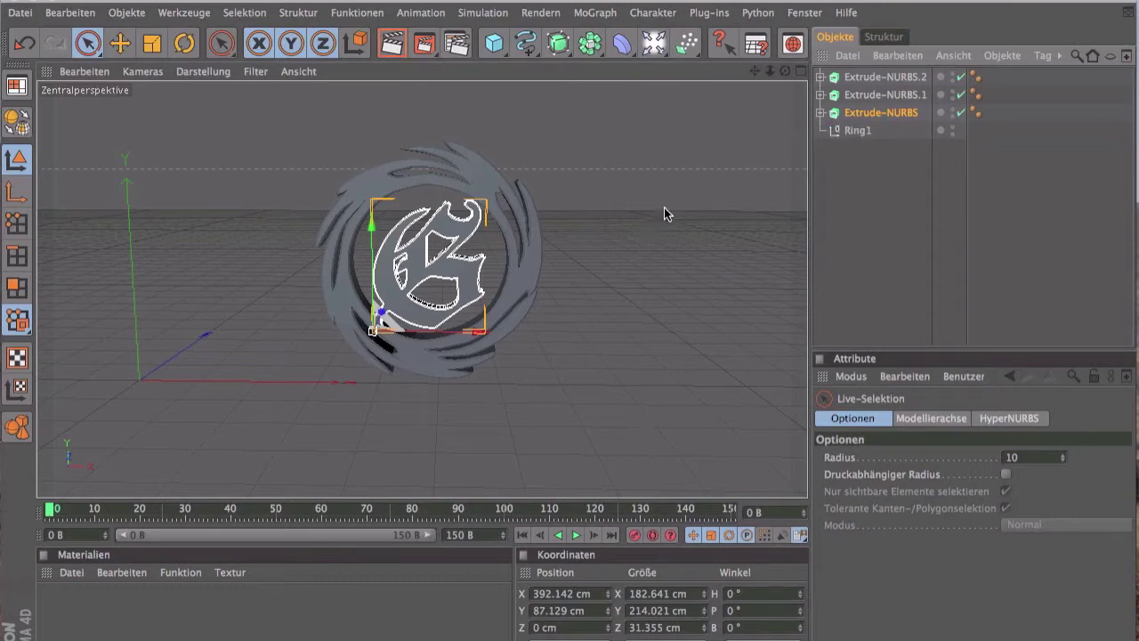
scroll(672, 210, down, 3)
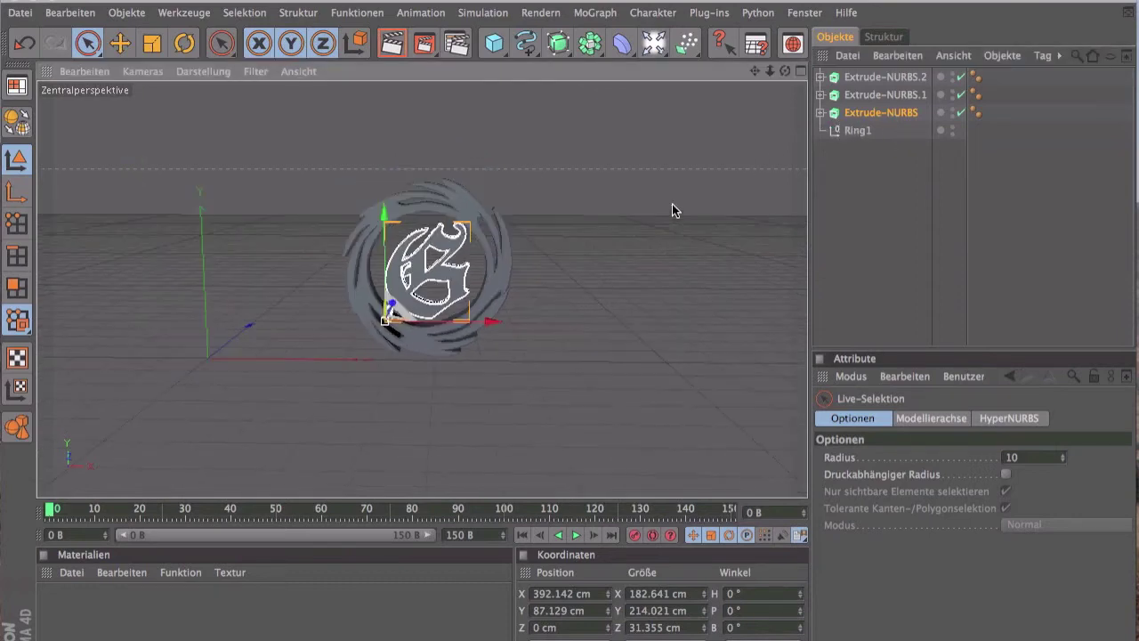
scroll(672, 210, down, 3)
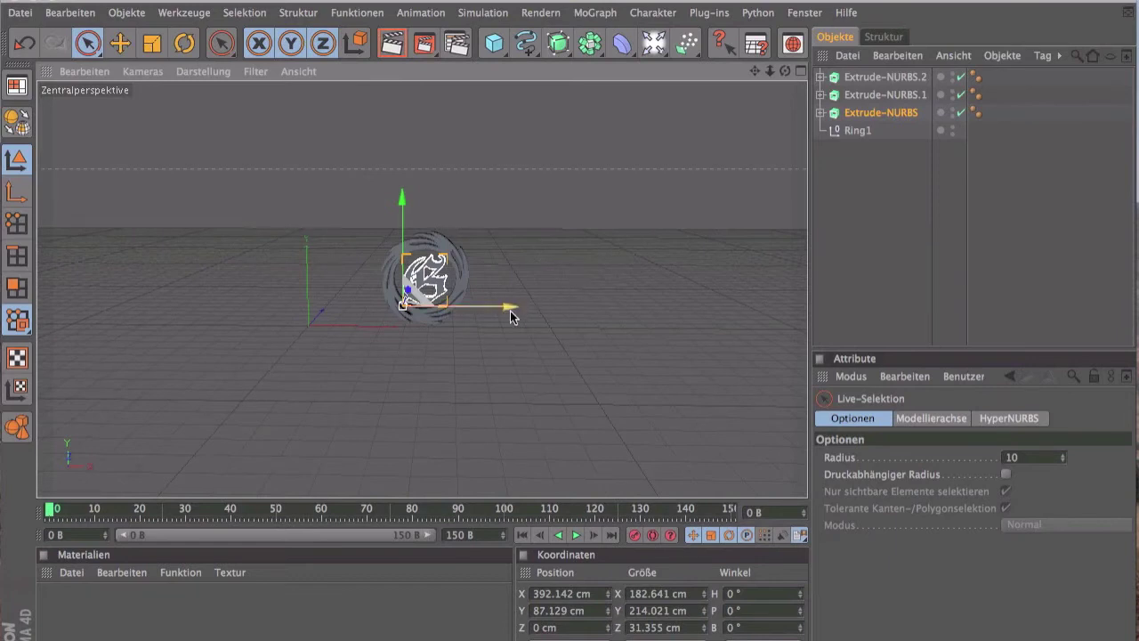
drag(509, 307, 832, 308)
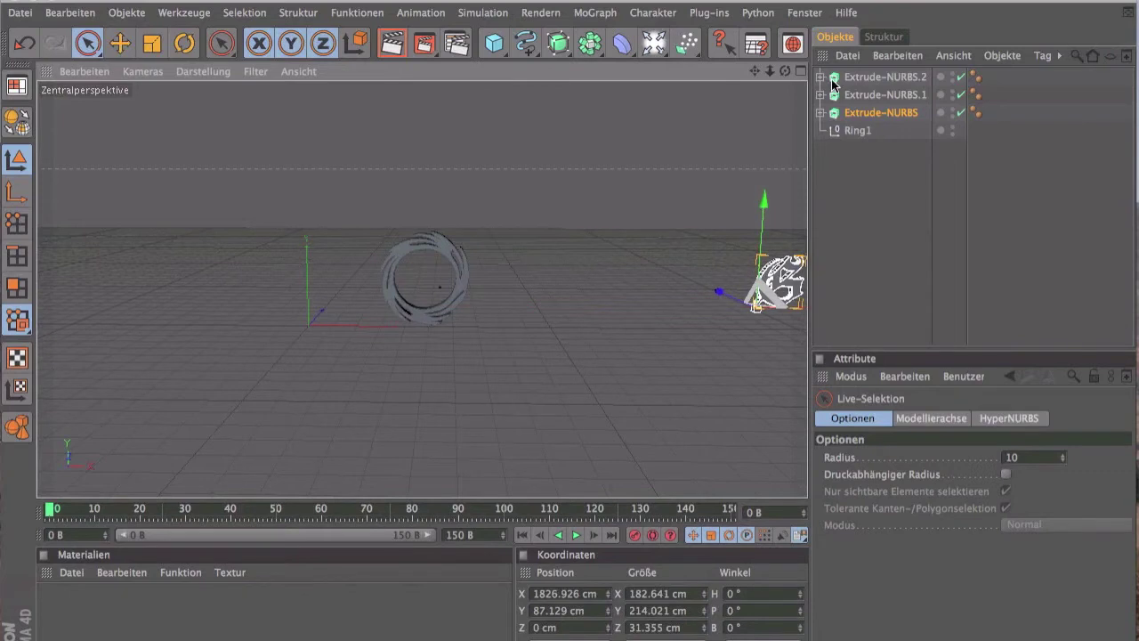
click(875, 80)
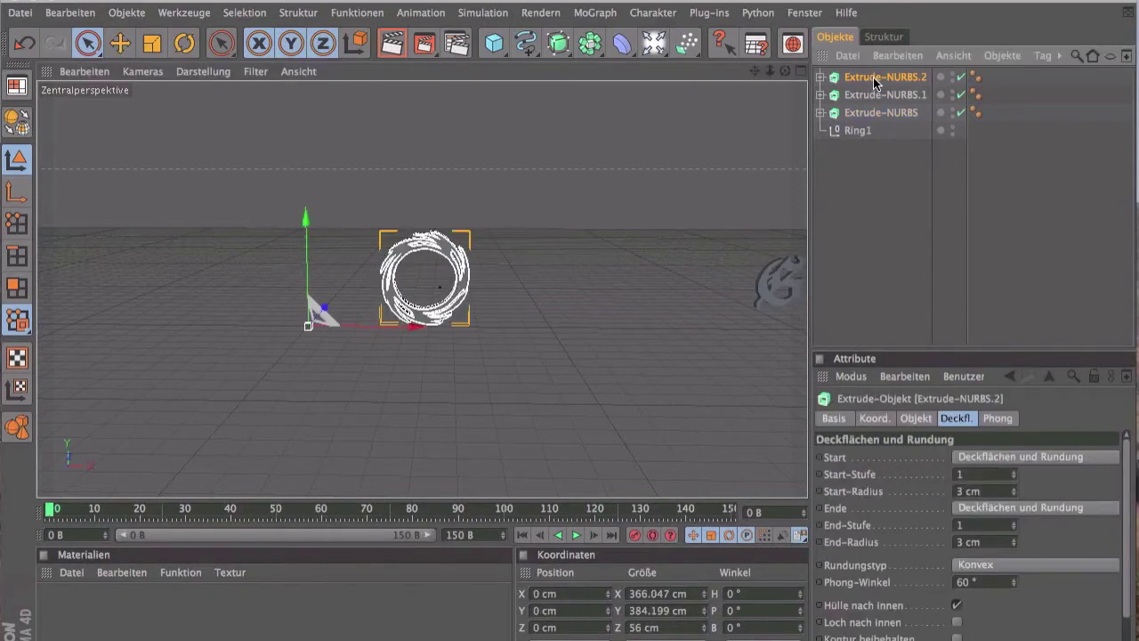
ctrl+click(911, 97)
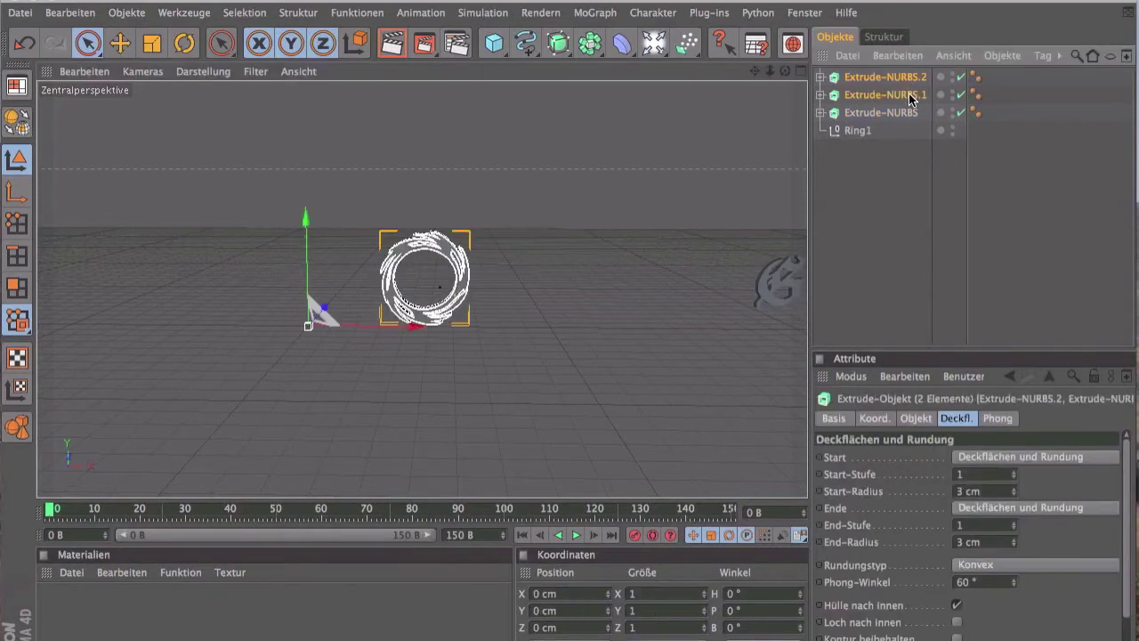
- Group the two ring extrusions under a Null-Objekt and drag it left to X -1636.044 cm
right_click(882, 98)
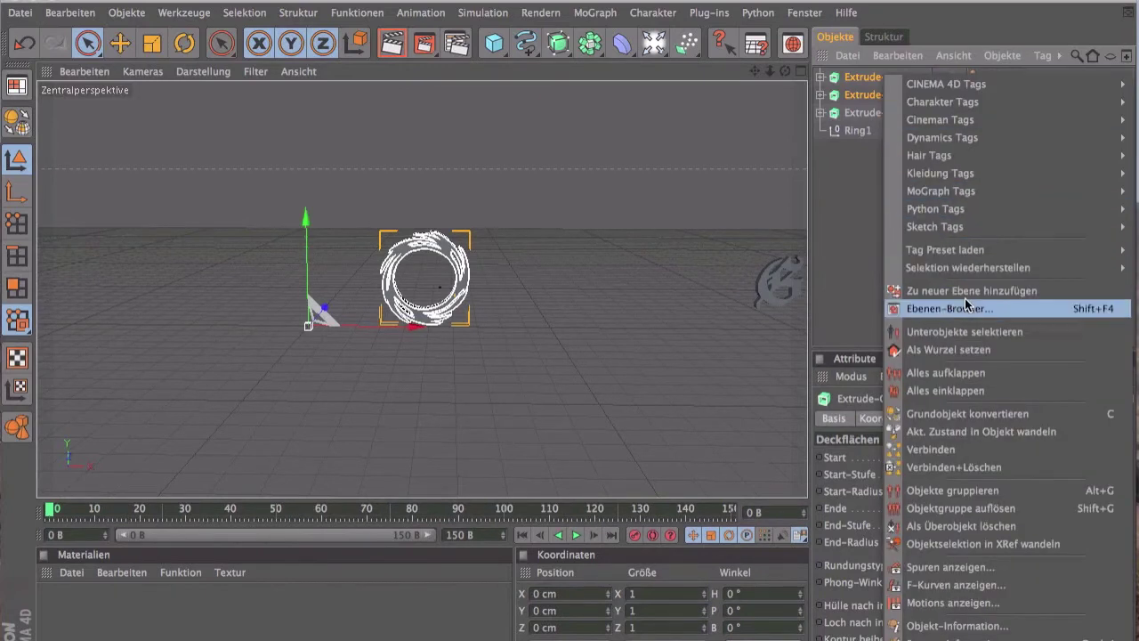
click(972, 489)
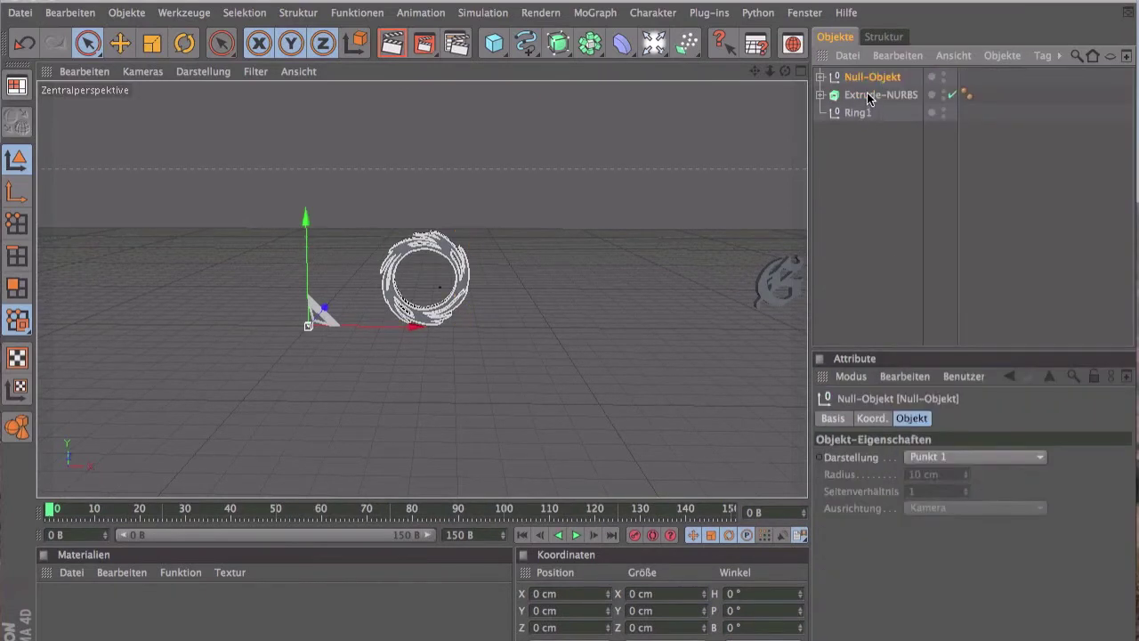
drag(425, 326, 36, 324)
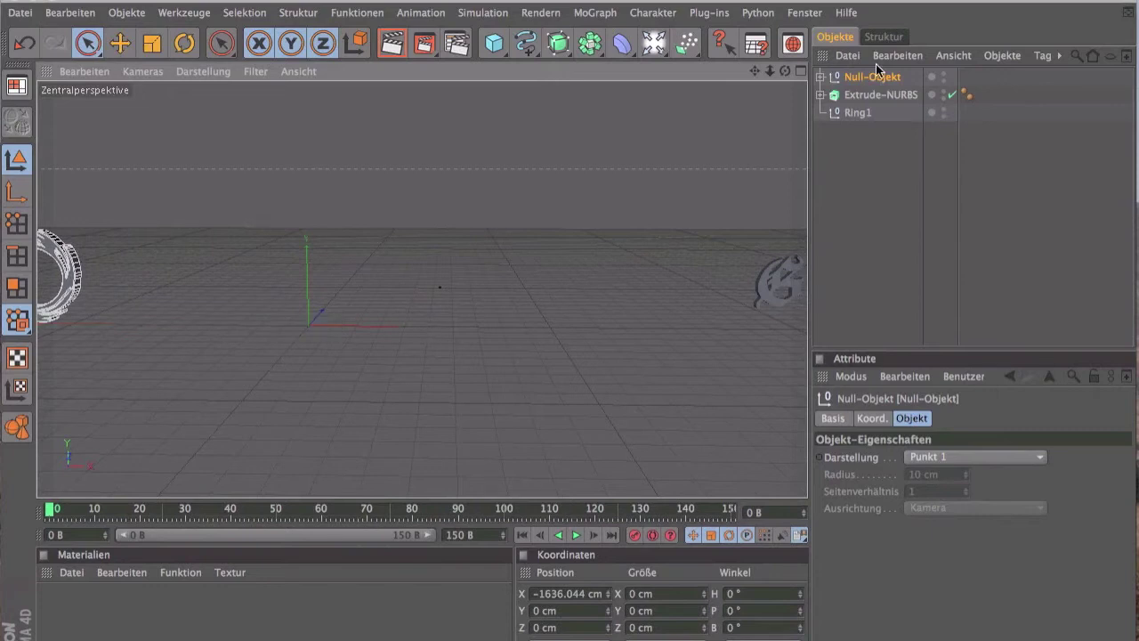
- Adjust the view to see the whole scene and select the extruded G
drag(785, 70, 785, 76)
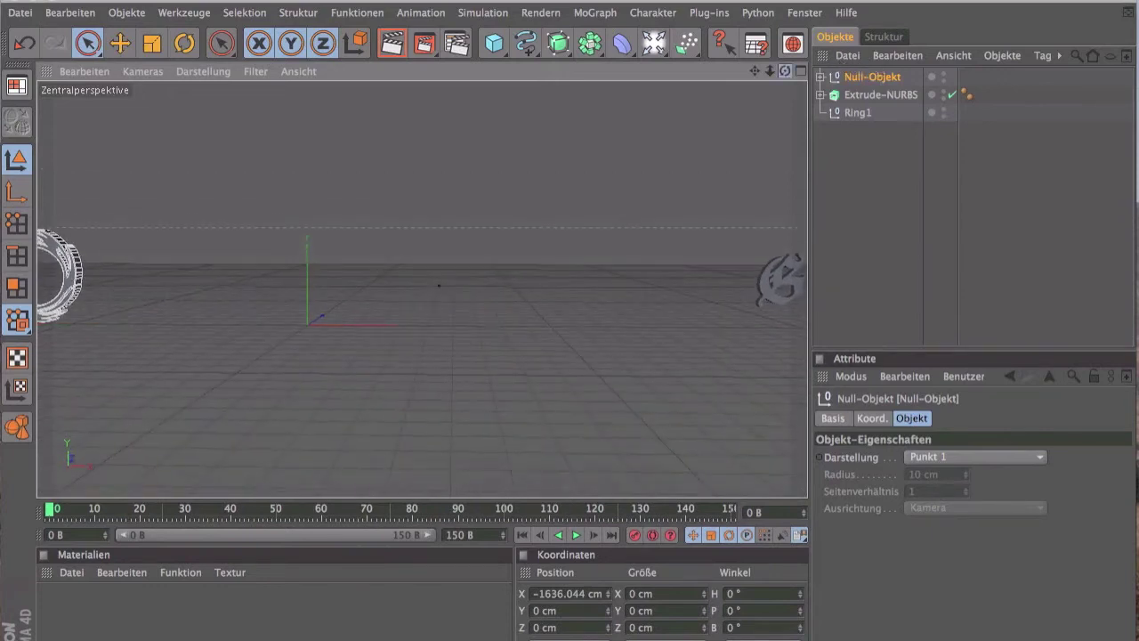
scroll(688, 166, up, 2)
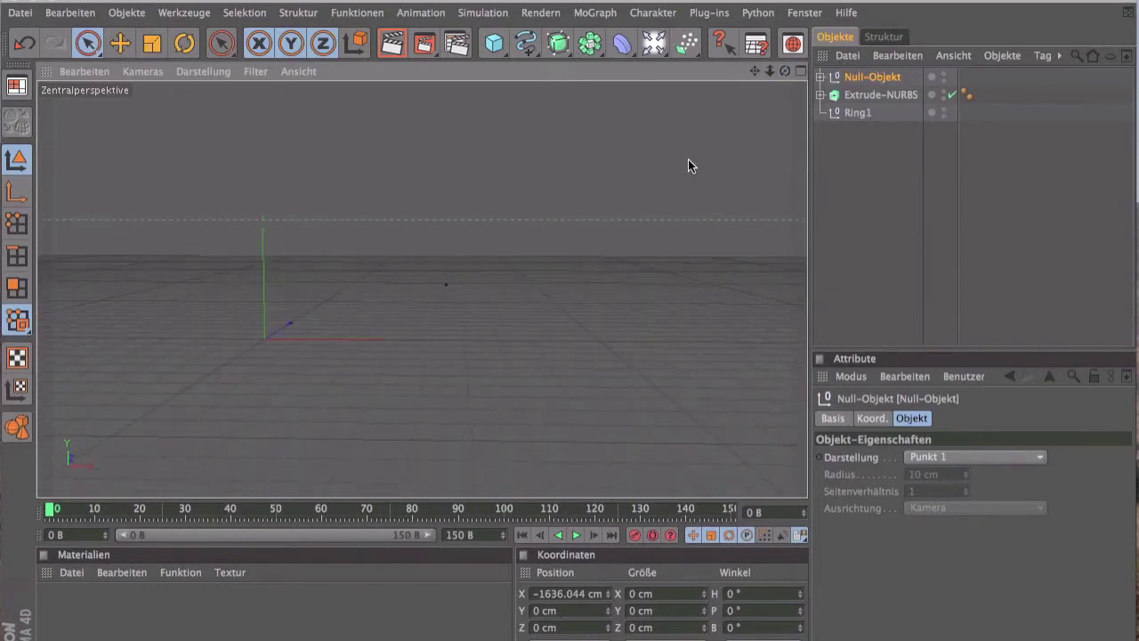
scroll(688, 166, down, 2)
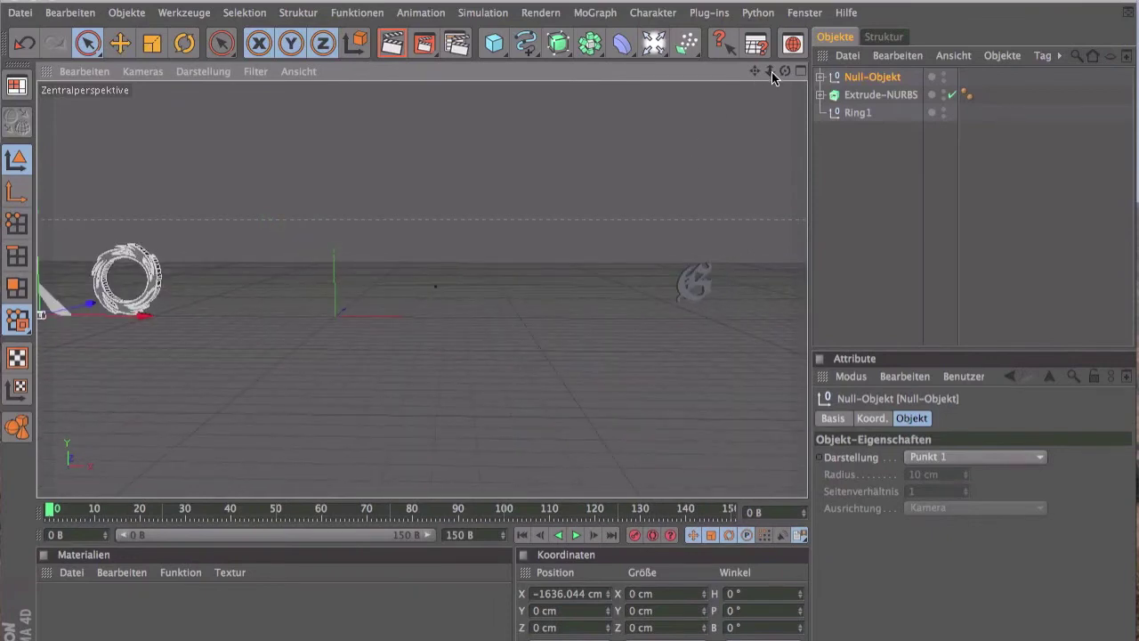
drag(772, 77, 773, 72)
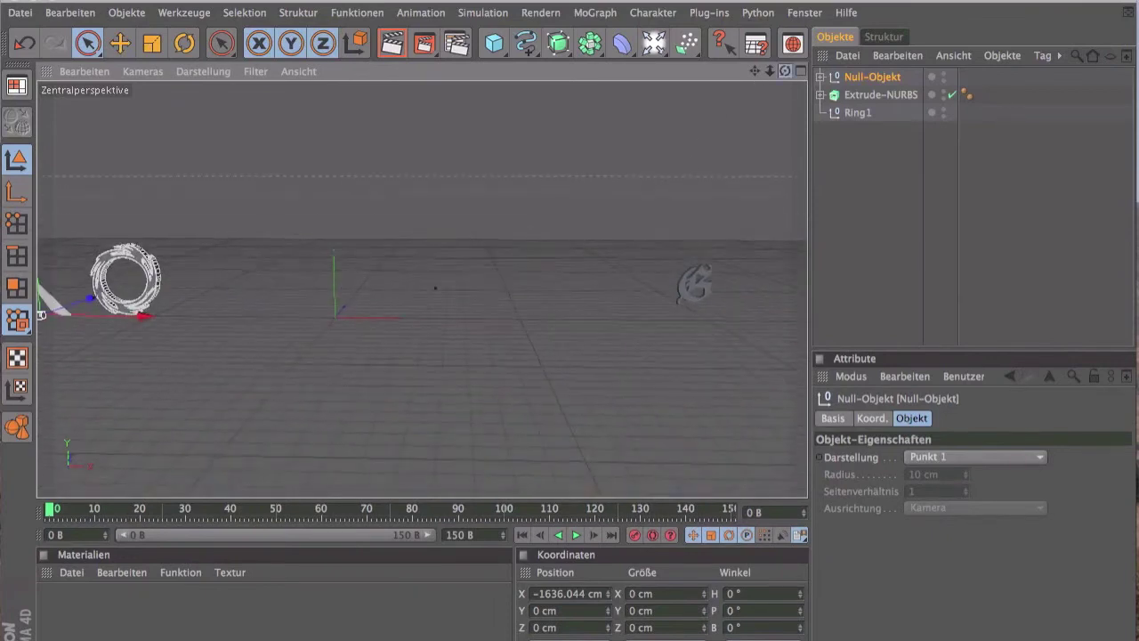
click(868, 94)
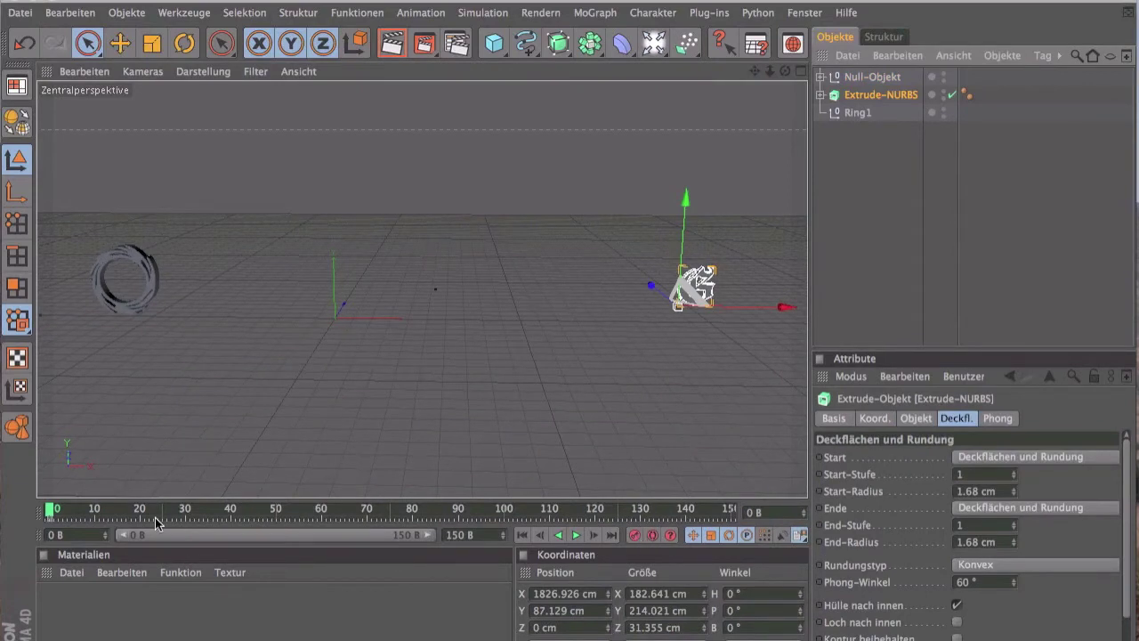
- At frame 68, slide the G left to X 300.29 cm, then scrub back to frame 0
drag(50, 515, 339, 514)
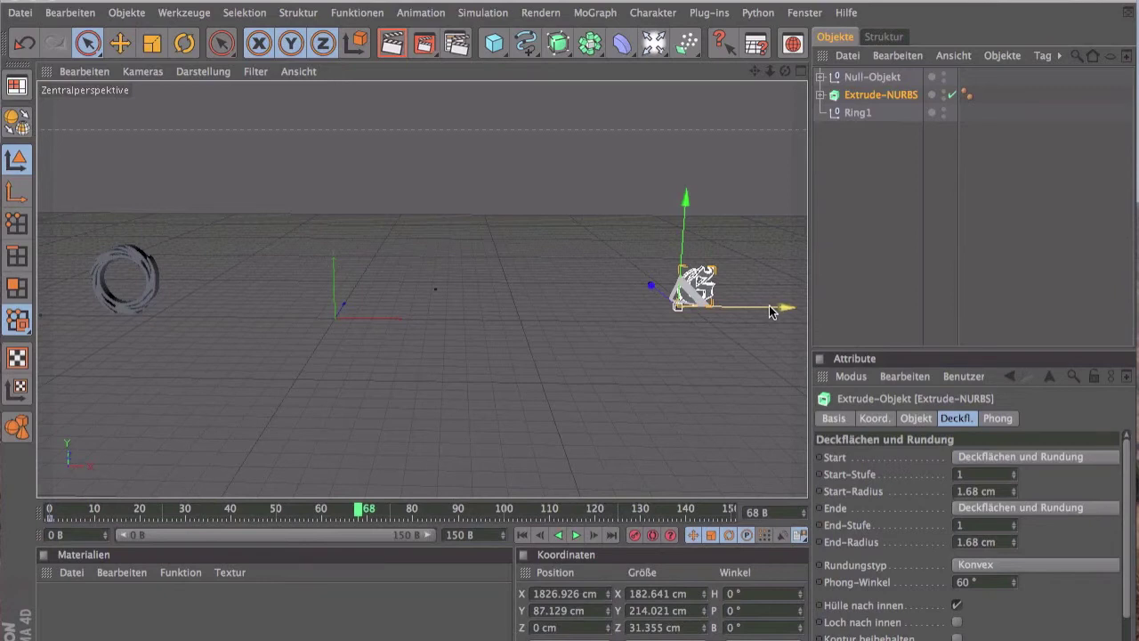
drag(771, 310, 525, 305)
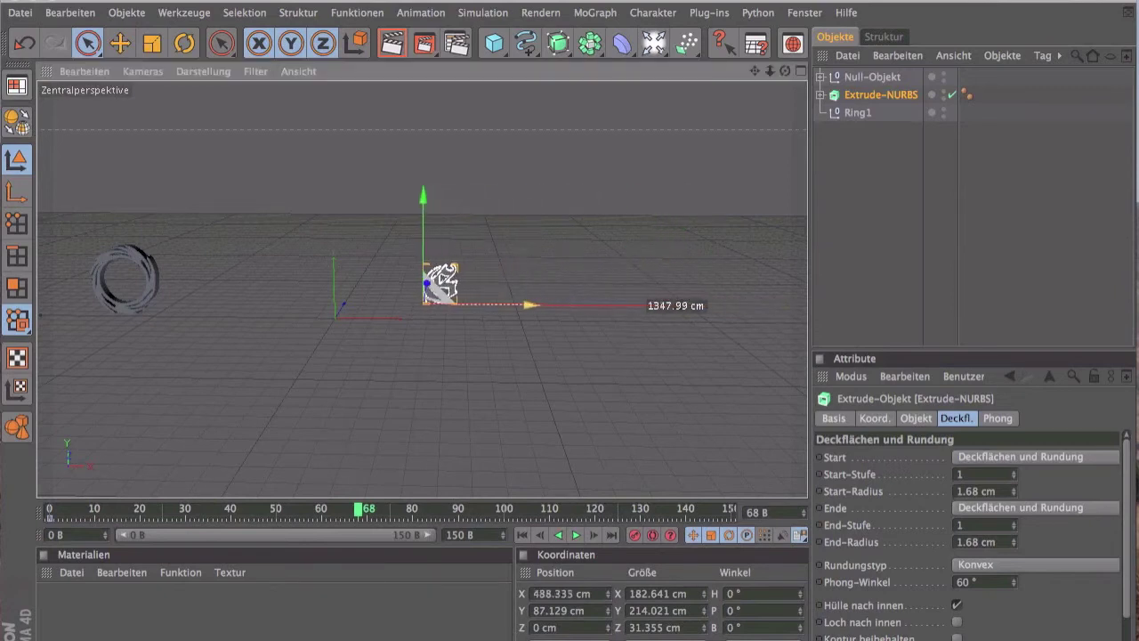
drag(525, 305, 496, 304)
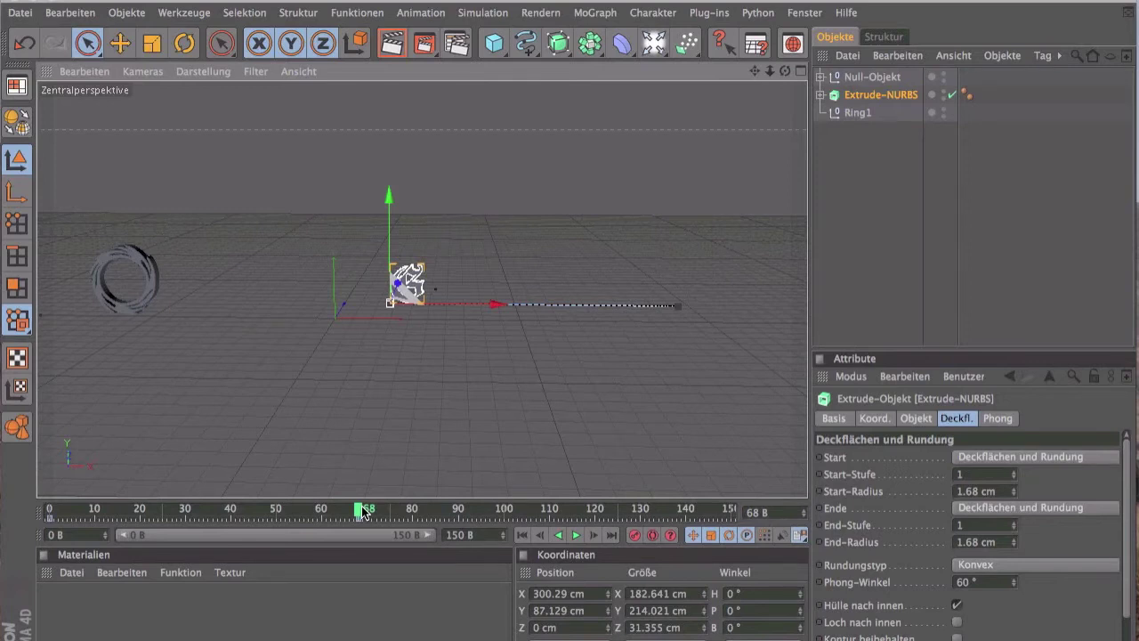
drag(362, 510, 33, 525)
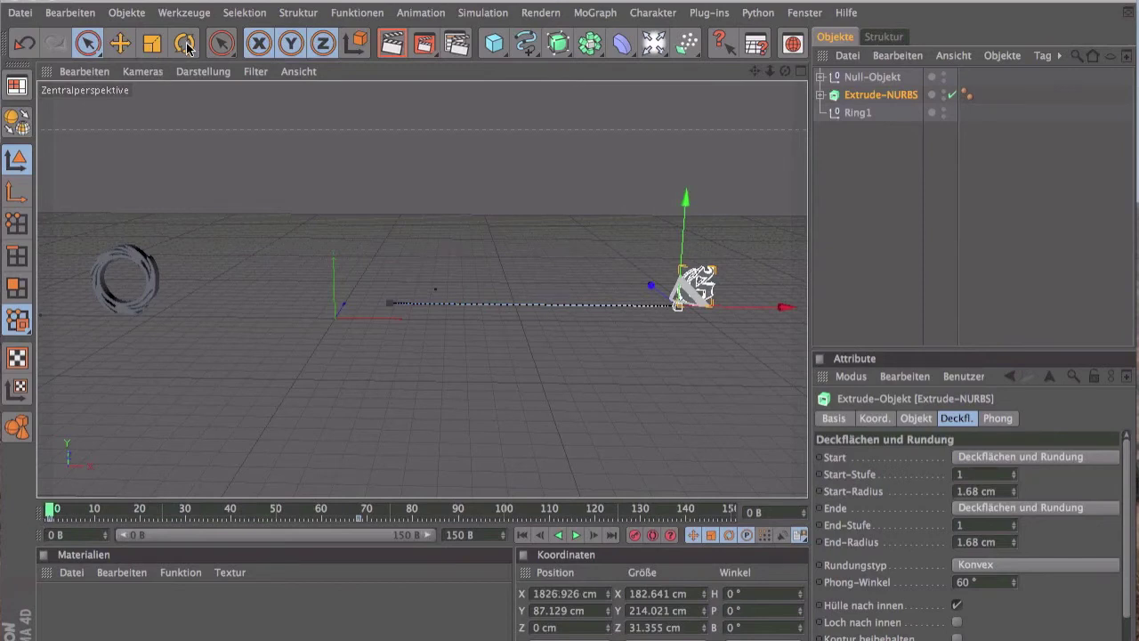
- Spin the G around its heading axis, preview at frame 16, and reselect the G
click(184, 44)
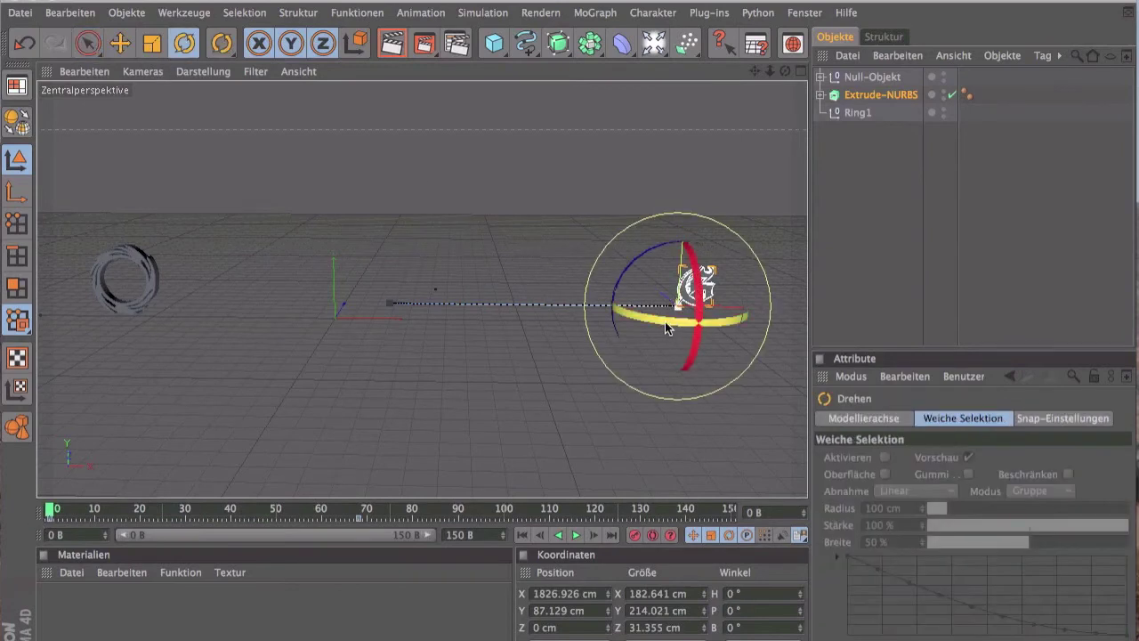
mouse_move(669, 320)
mouse_down()
mouse_move(623, 323)
mouse_move(639, 321)
mouse_up()
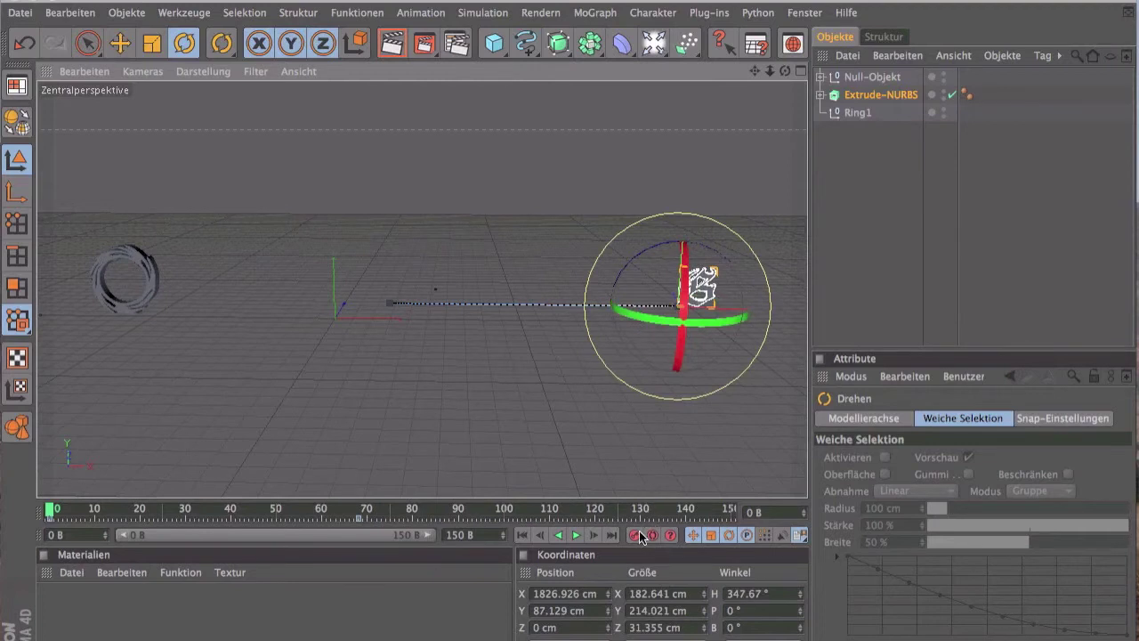
mouse_move(50, 509)
mouse_down()
mouse_move(363, 470)
mouse_move(0, 519)
mouse_up()
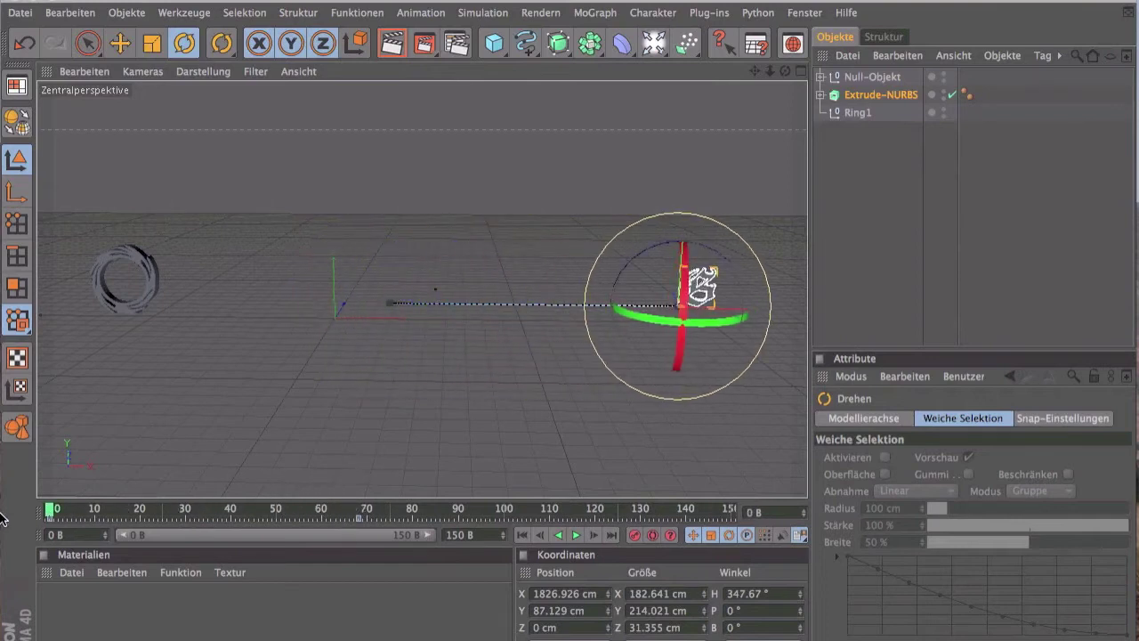
click(881, 77)
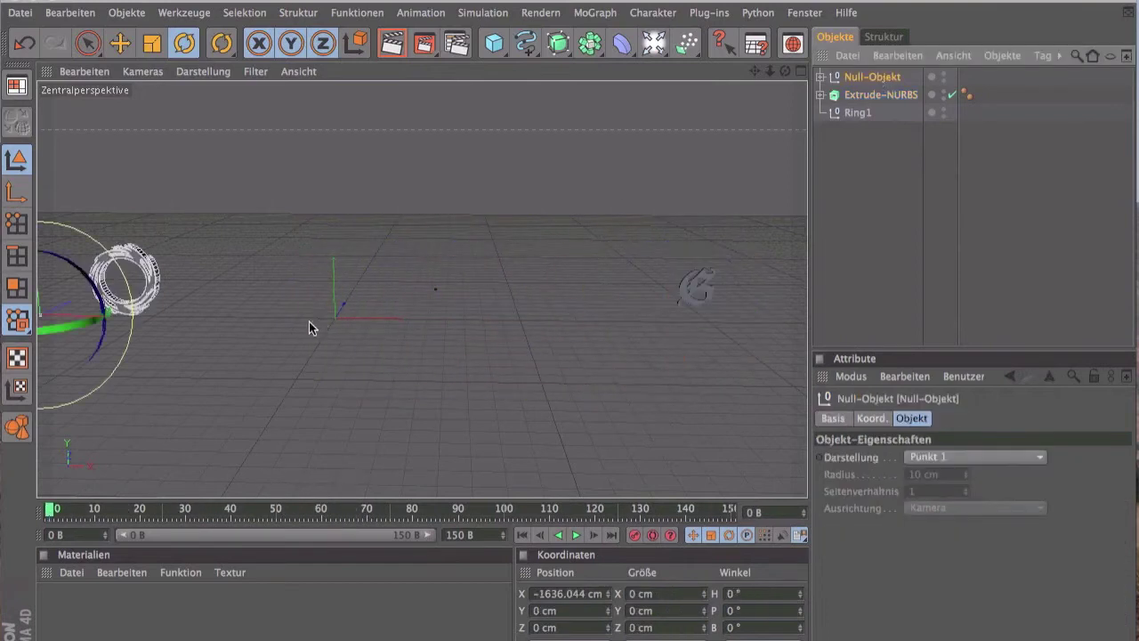
click(87, 42)
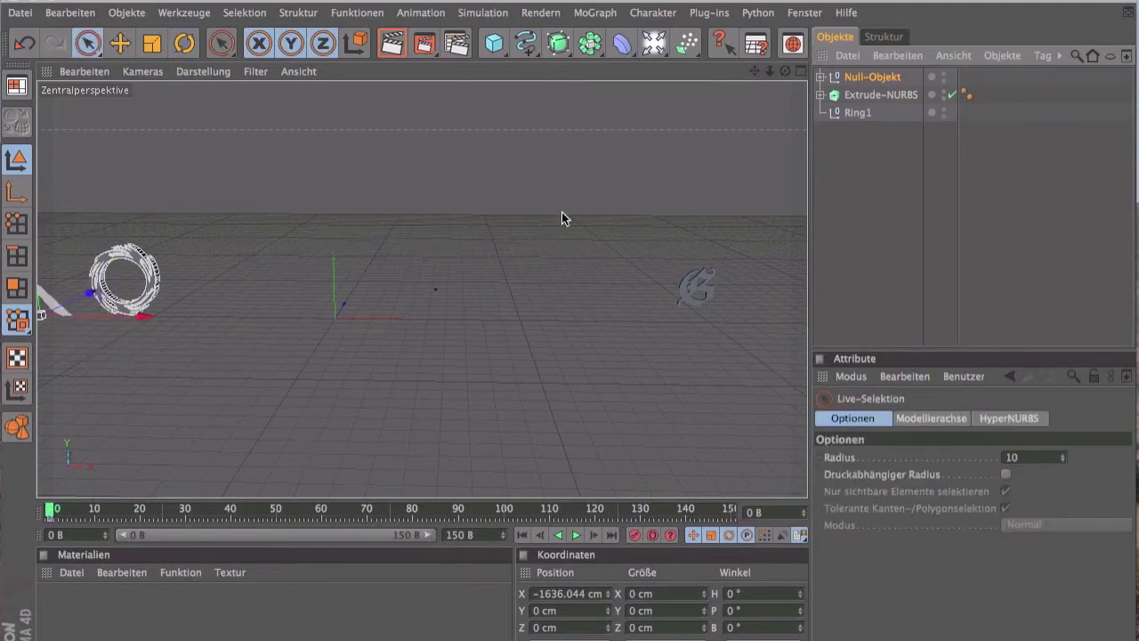
click(903, 96)
- Near frame 68, move the ring's Null-Objekt toward the centre and record its keyframe
drag(57, 512, 358, 490)
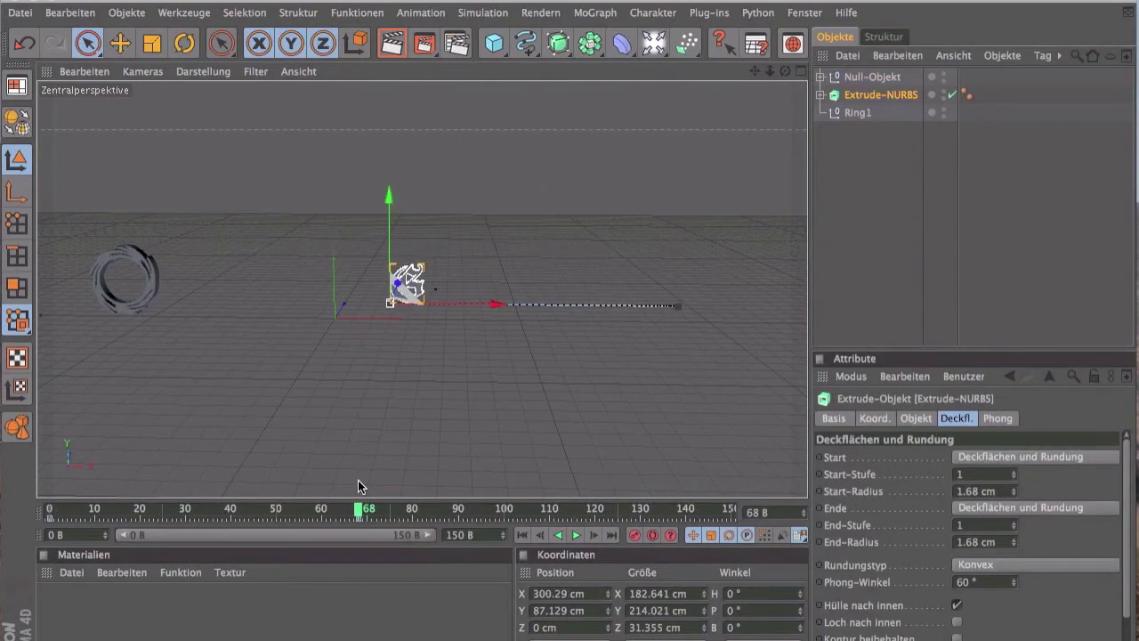
click(861, 77)
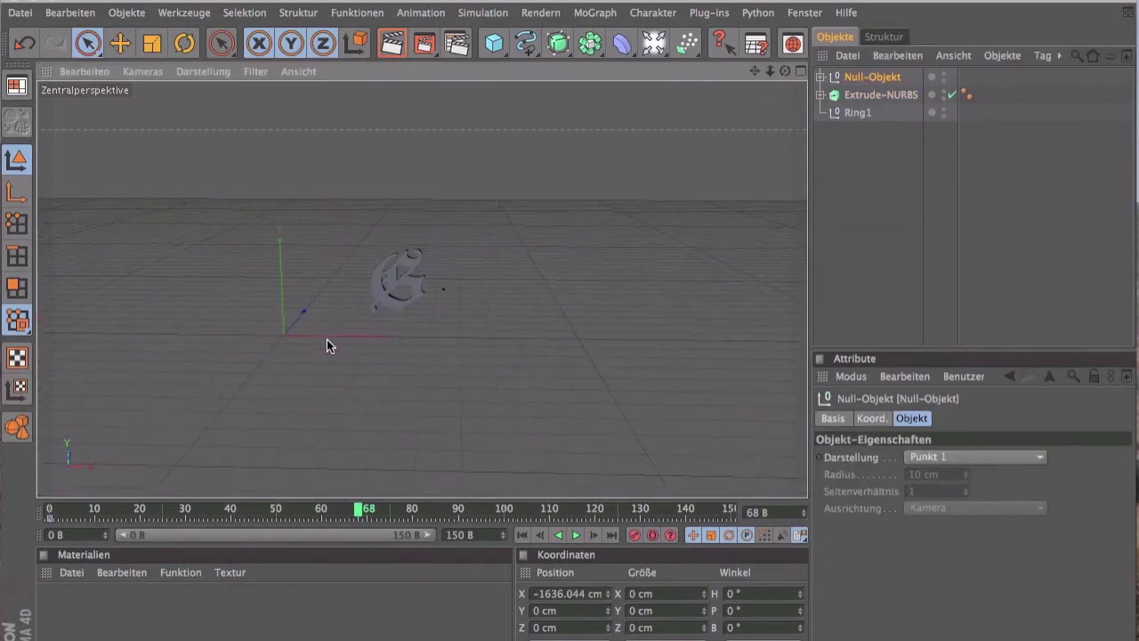
drag(123, 322, 415, 321)
scroll(406, 311, up, 6)
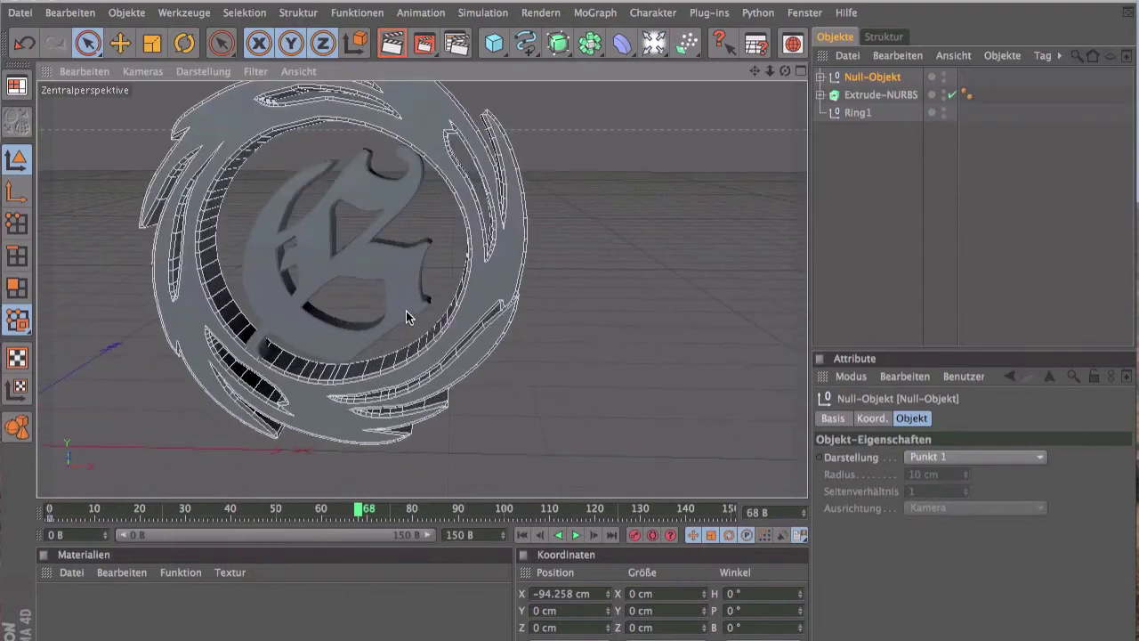
scroll(406, 311, down, 6)
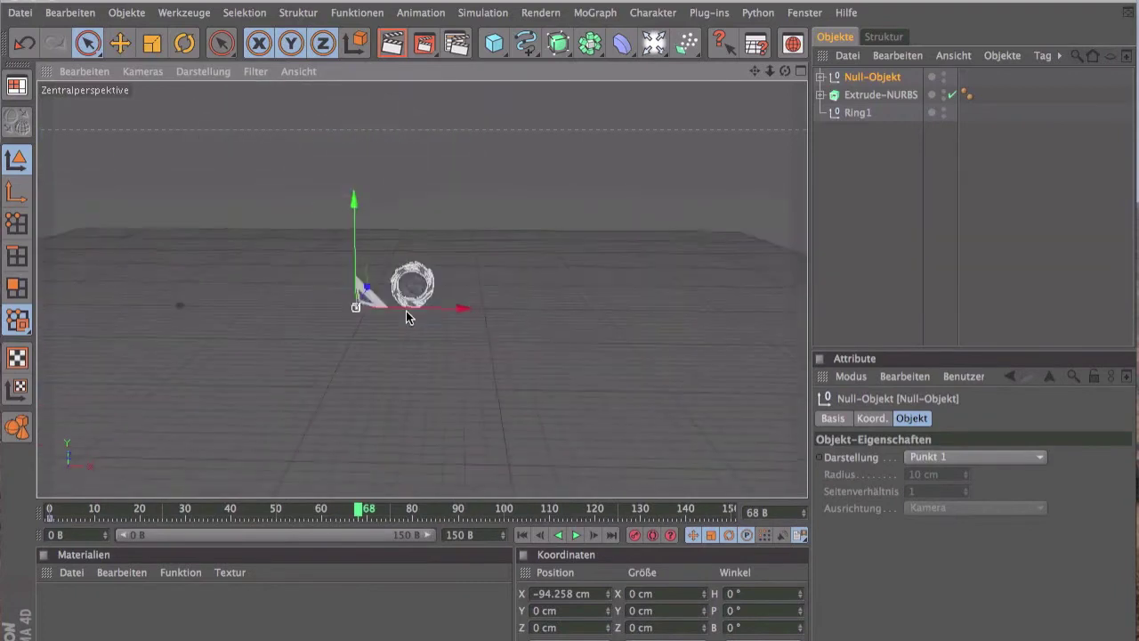
click(635, 535)
- At frame 0, rotate the null's heading to 366.148° and scrub through to preview the fly-in
drag(365, 510, 0, 507)
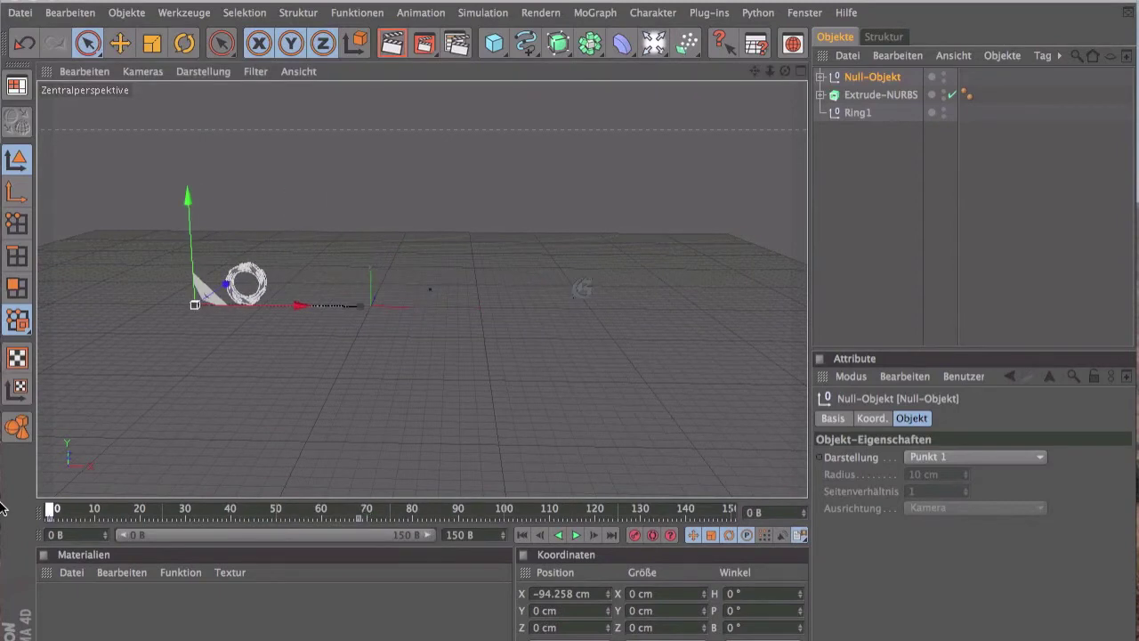
click(184, 43)
mouse_move(251, 304)
mouse_down()
mouse_move(186, 328)
mouse_move(220, 309)
mouse_up()
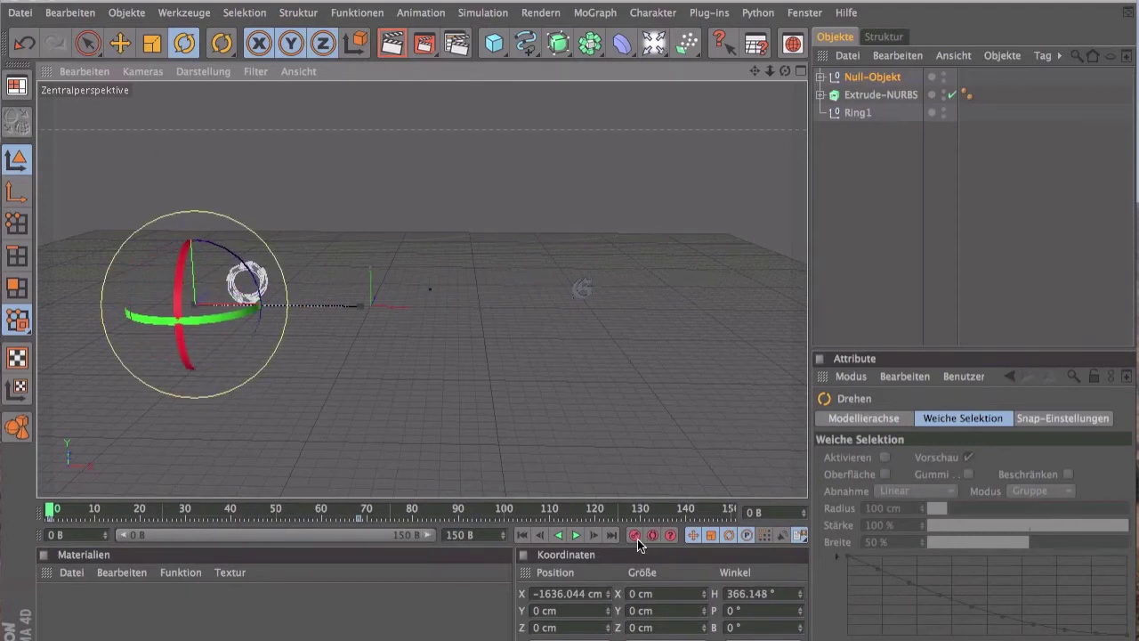
mouse_move(156, 510)
mouse_down()
mouse_move(271, 510)
mouse_move(383, 442)
mouse_up()
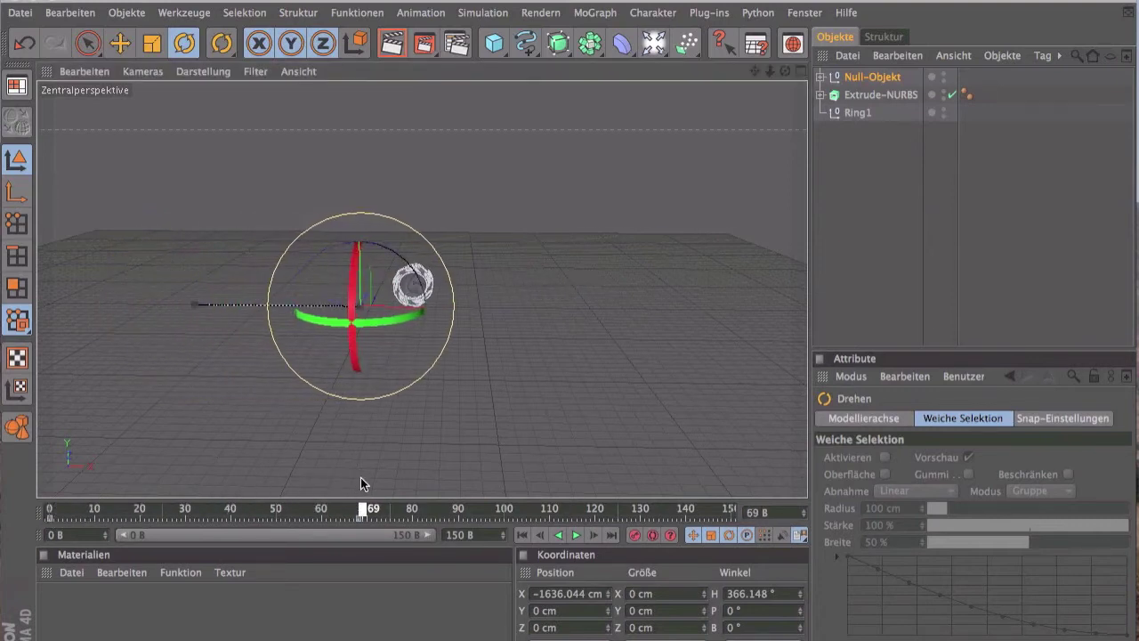
scroll(393, 362, up, 2)
scroll(392, 362, up, 3)
scroll(393, 361, up, 3)
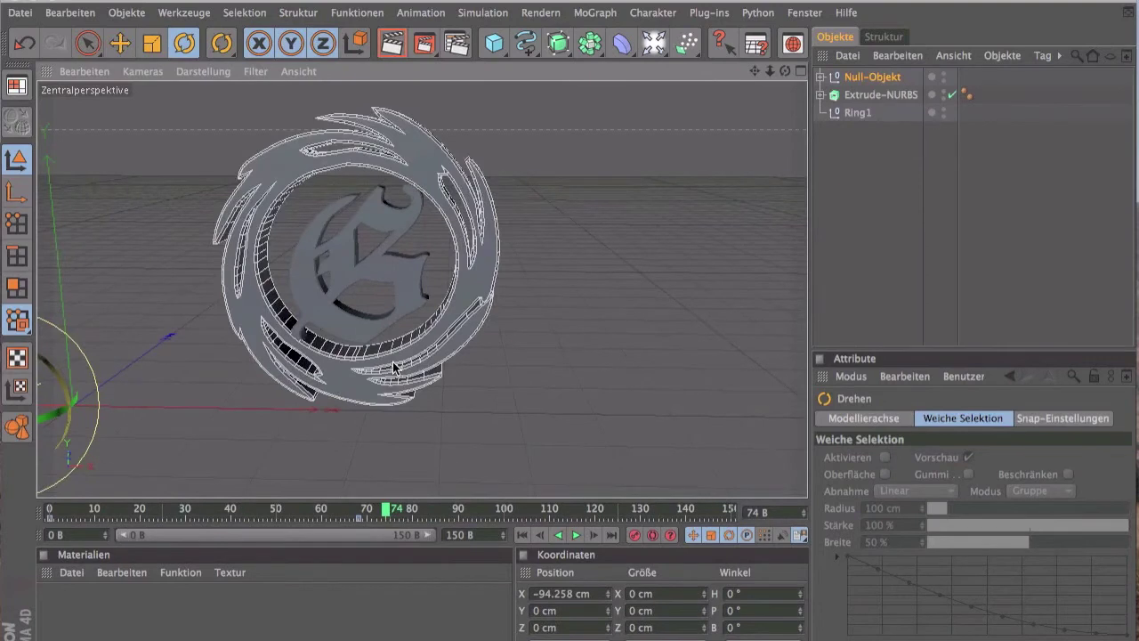
scroll(393, 361, up, 2)
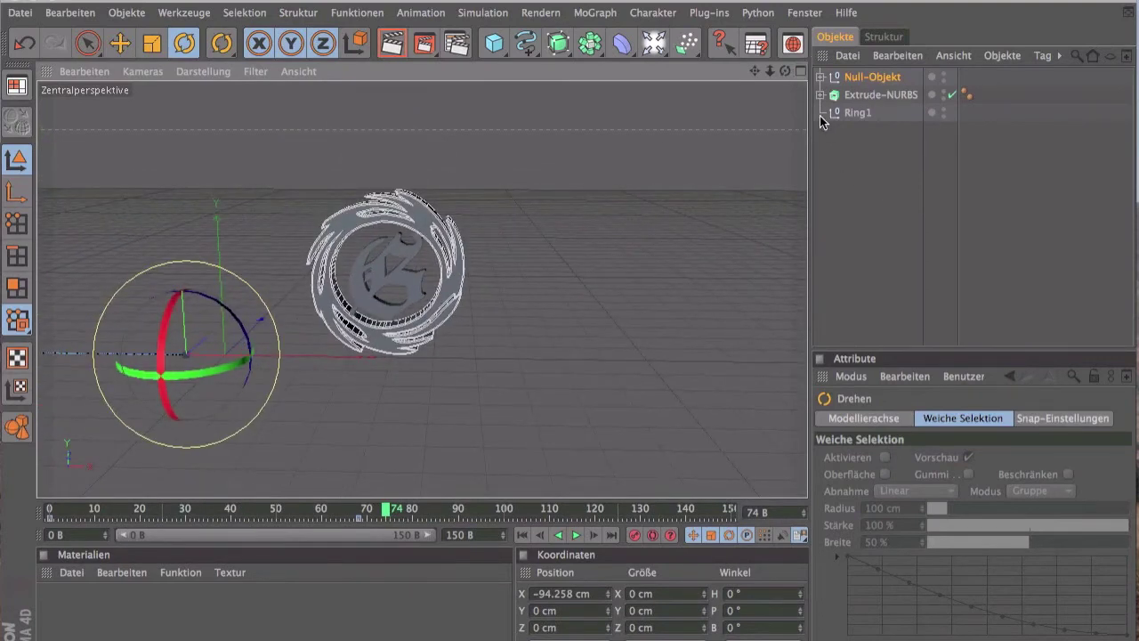
drag(784, 71, 368, 69)
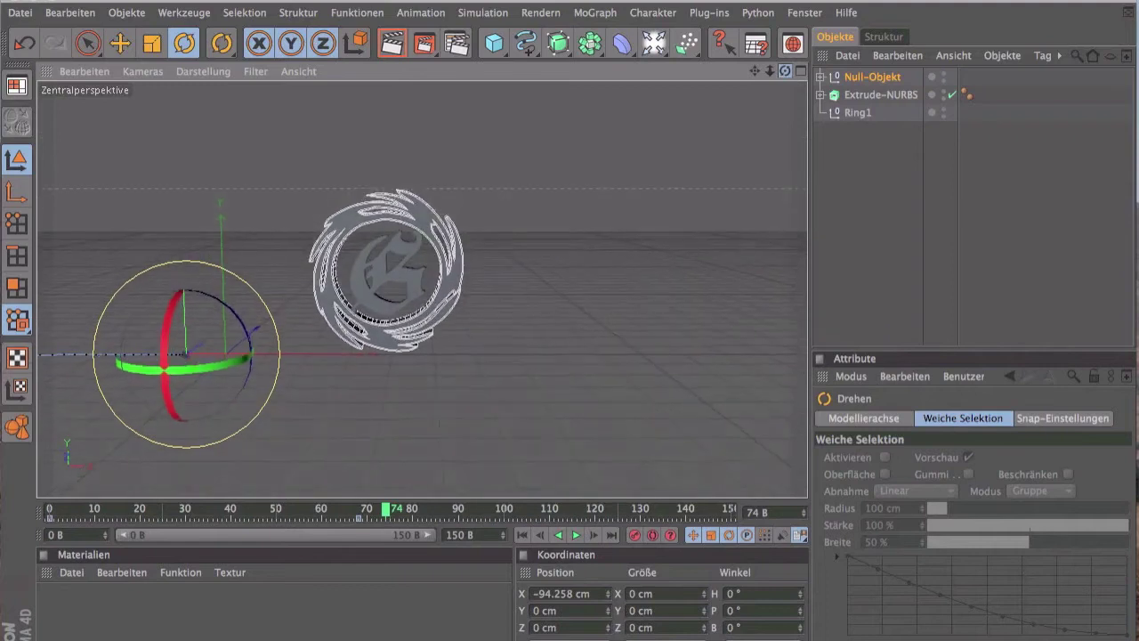
click(95, 47)
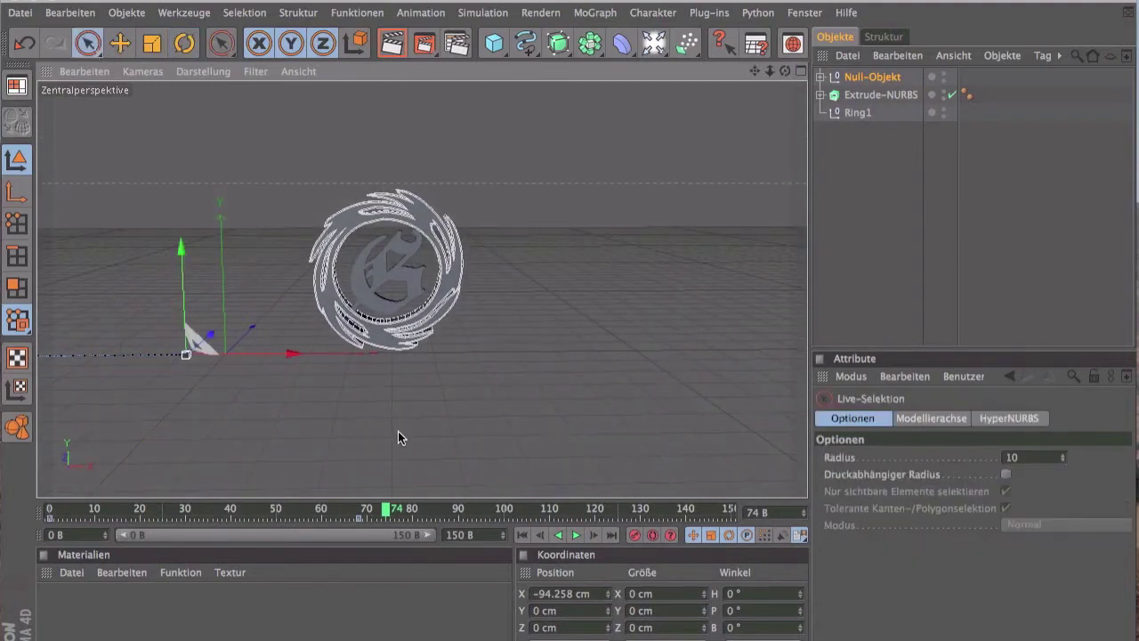
- Go to frame 81, frame the landed G-and-ring emblem, and run a Render View test render
mouse_move(388, 510)
mouse_down()
mouse_move(291, 509)
mouse_move(417, 460)
mouse_up()
drag(784, 70, 786, 80)
scroll(557, 267, up, 4)
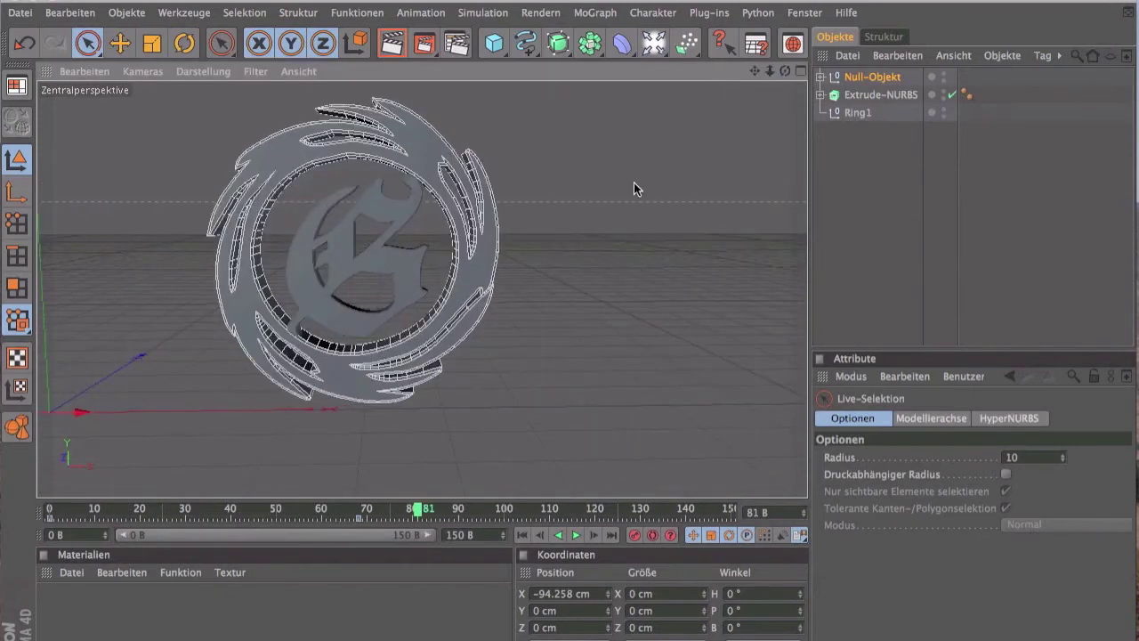
drag(754, 71, 783, 74)
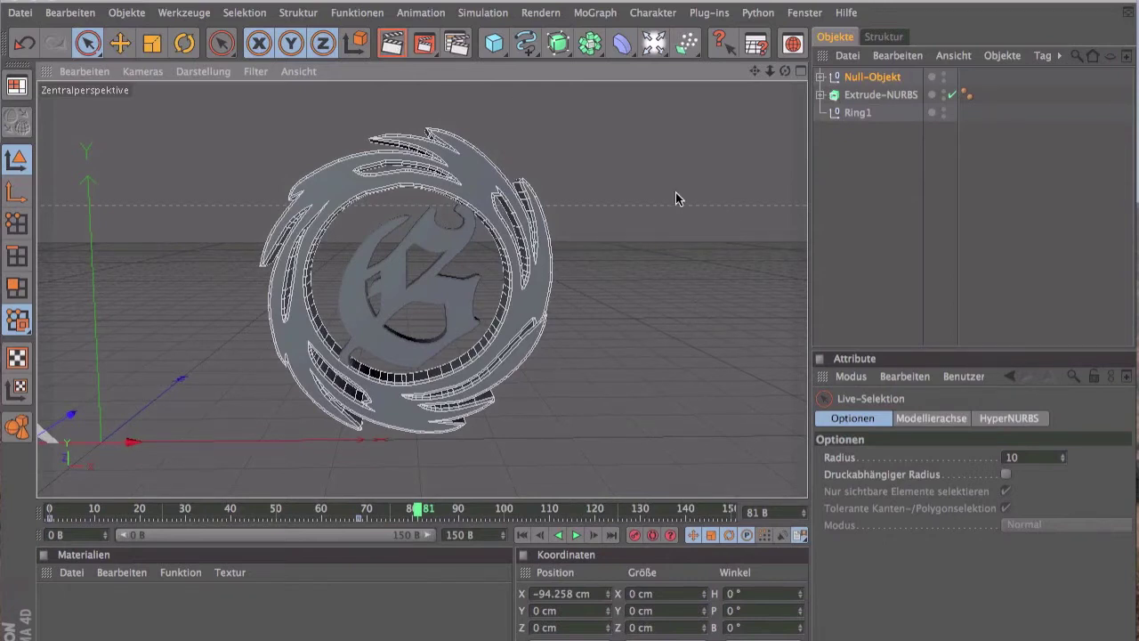
click(393, 45)
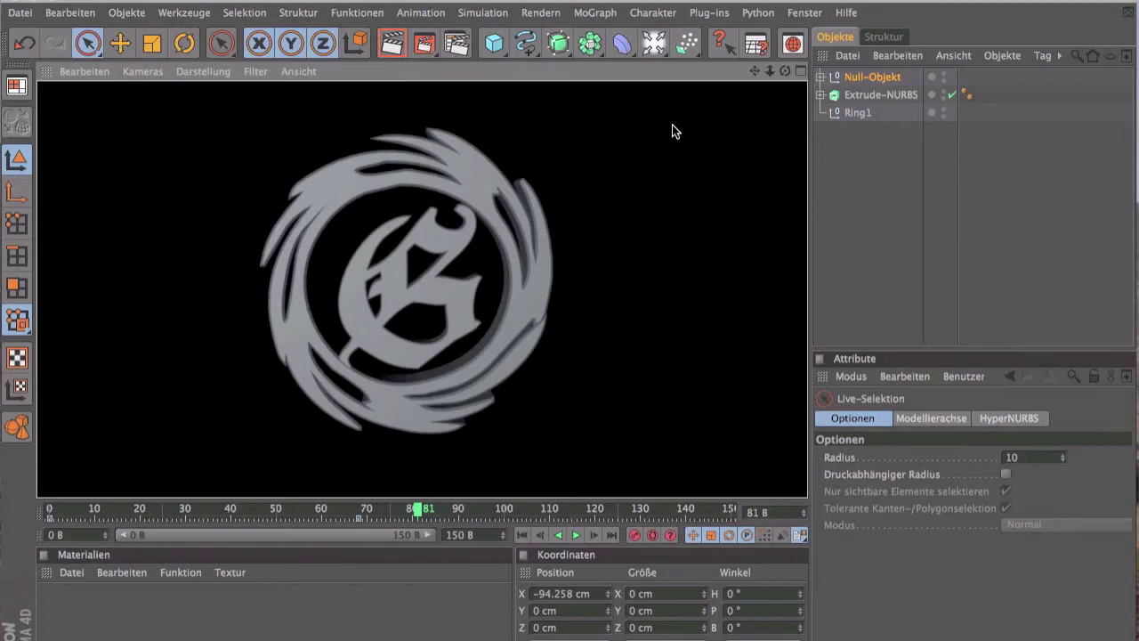
click(676, 153)
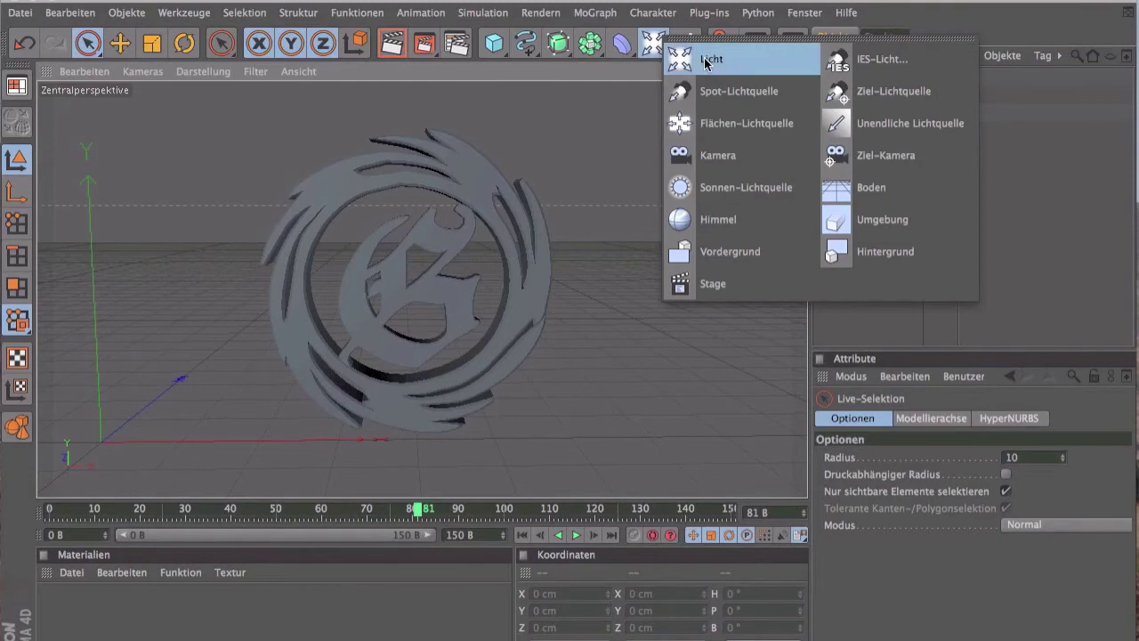
- Add a Licht and an Array, and parent the light under the Array
drag(654, 49, 704, 58)
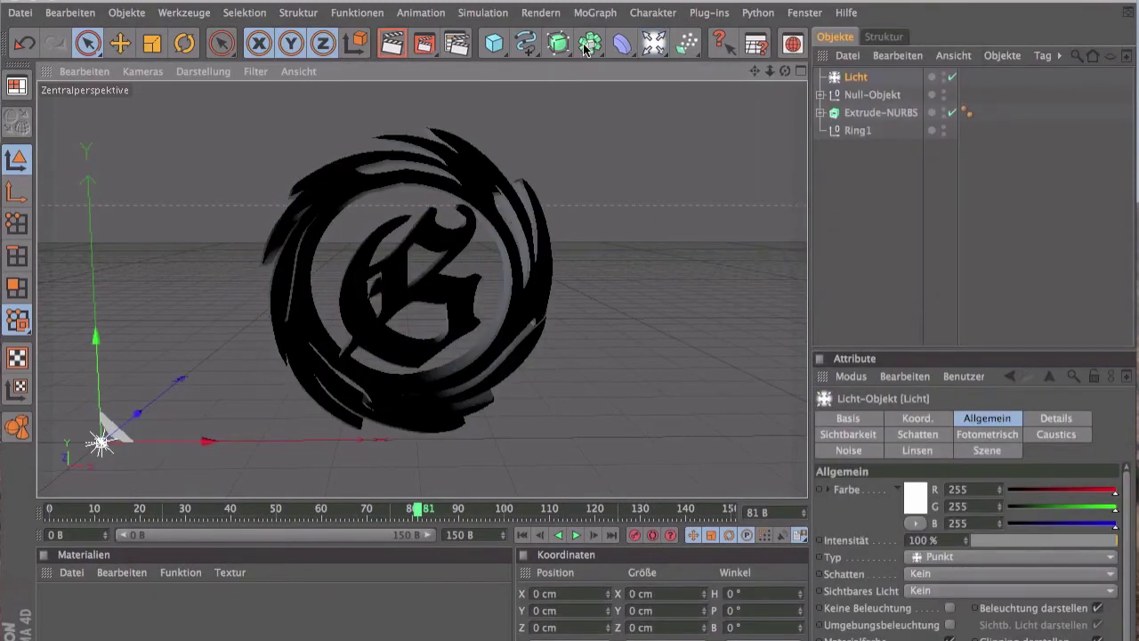
drag(586, 49, 662, 61)
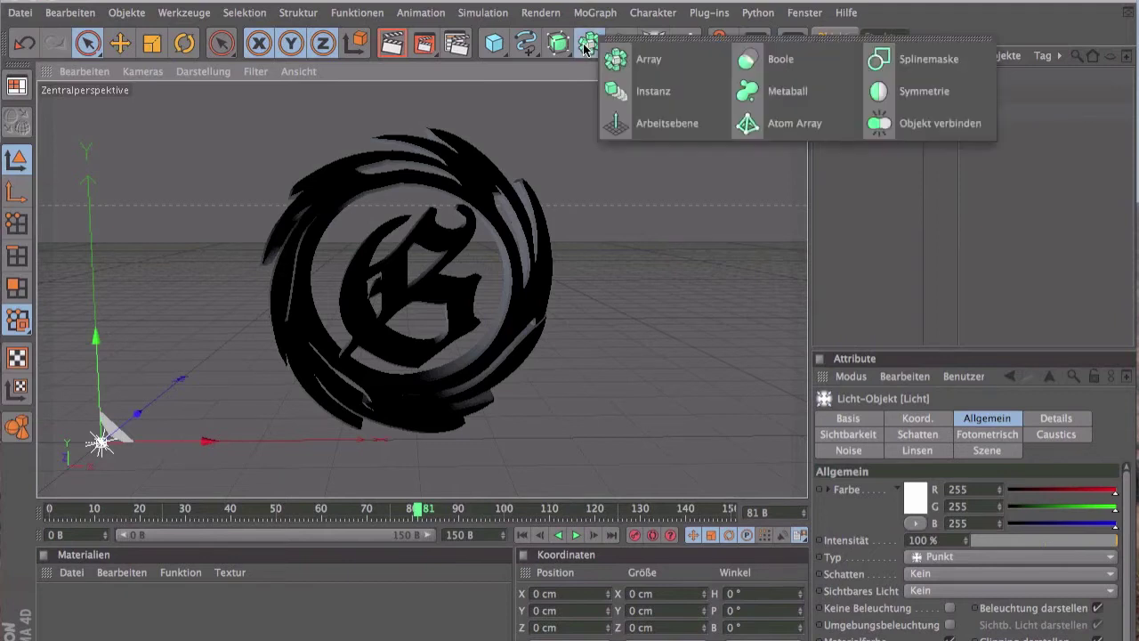
click(662, 60)
scroll(690, 230, down, 3)
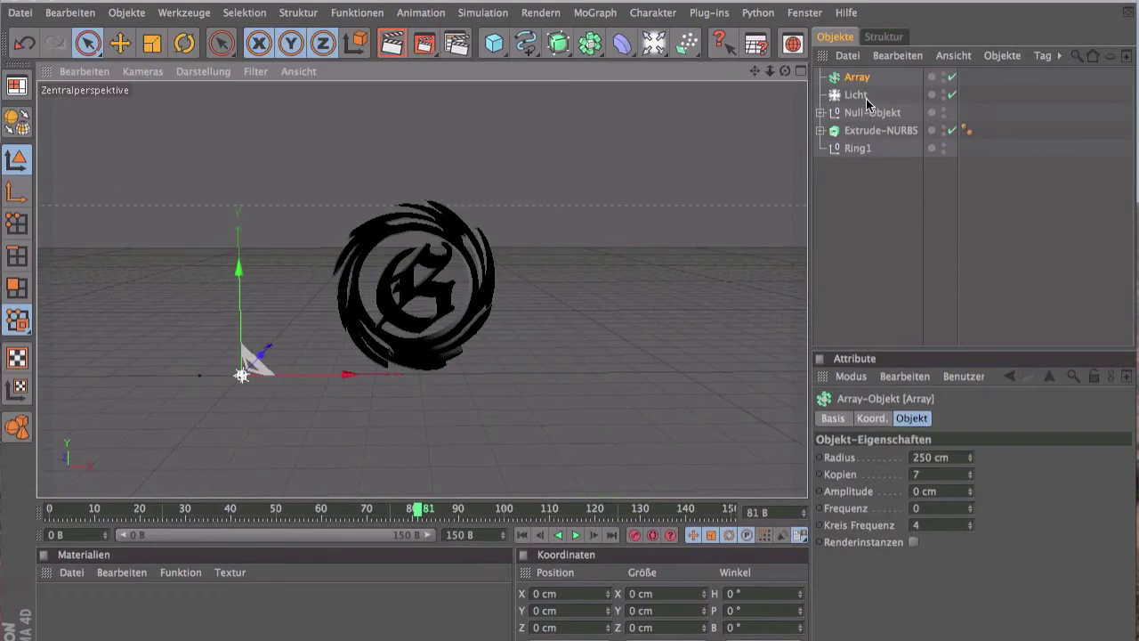
drag(860, 96, 861, 82)
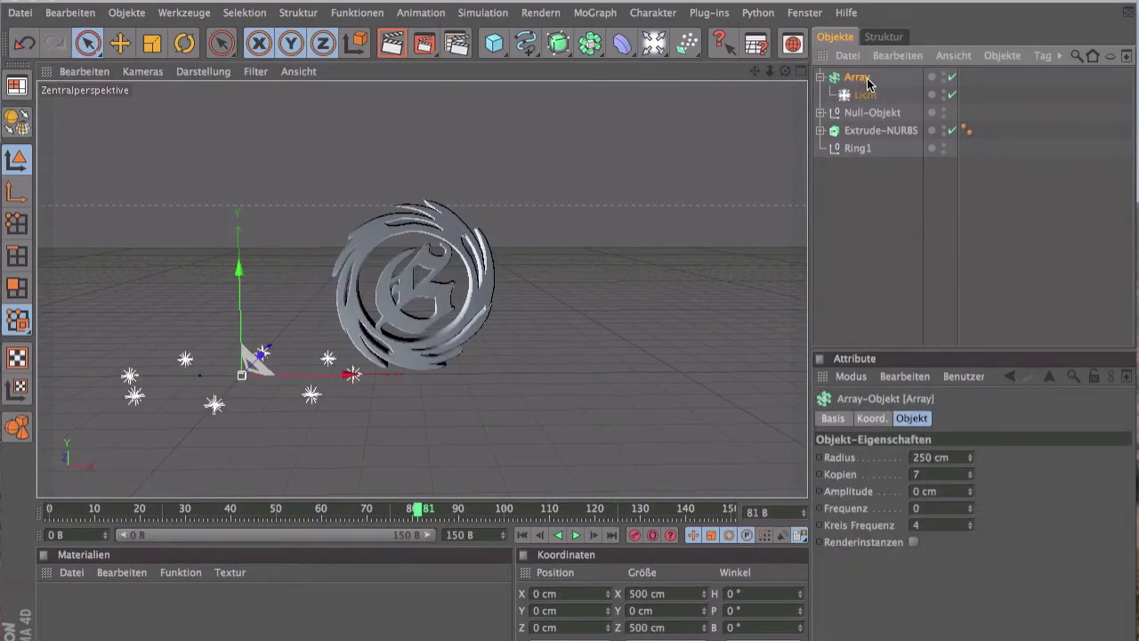
- Set the Array radius to 1902 cm
double_click(930, 458)
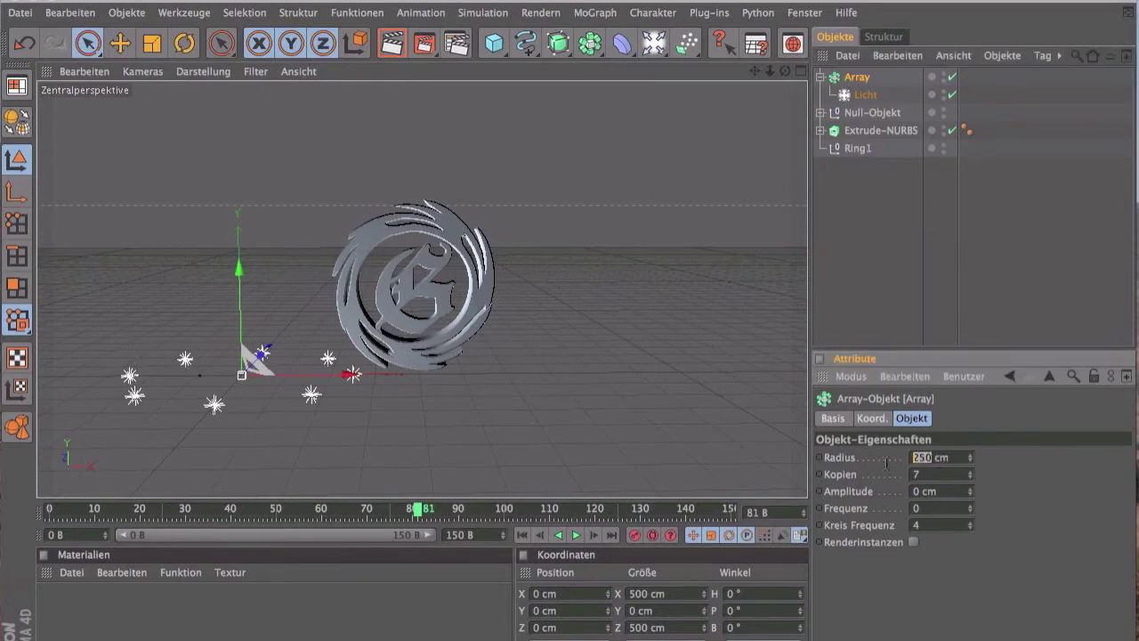
text(1902)
key(Return)
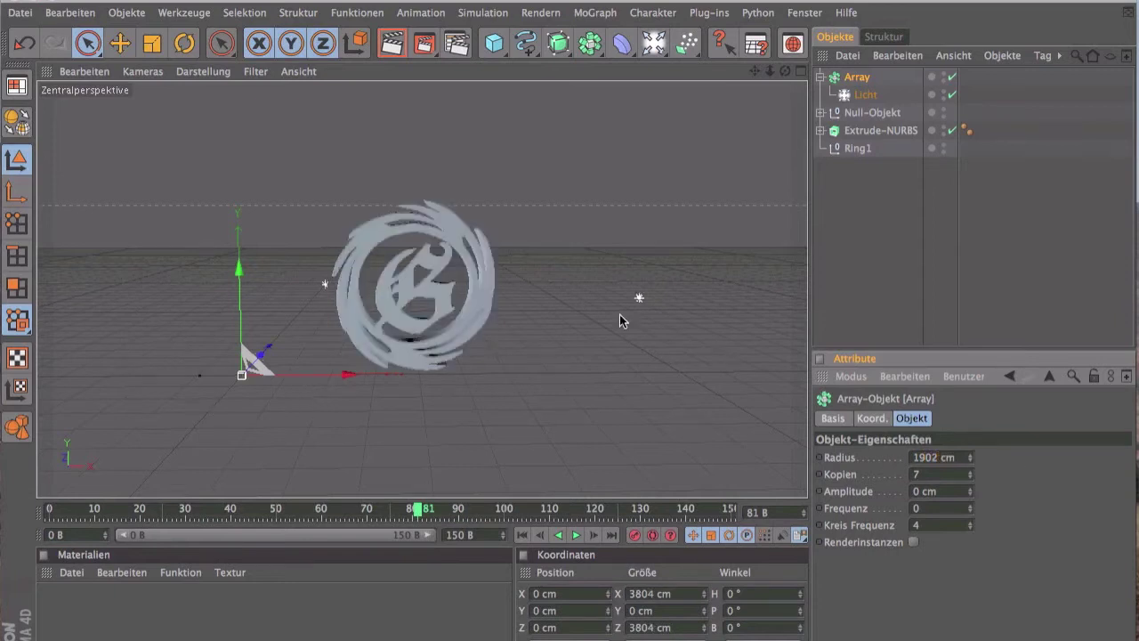
- Lift the light array high above the logo to Y 5947.246 cm, shifted right
scroll(613, 311, down, 3)
scroll(613, 312, down, 2)
scroll(613, 311, down, 2)
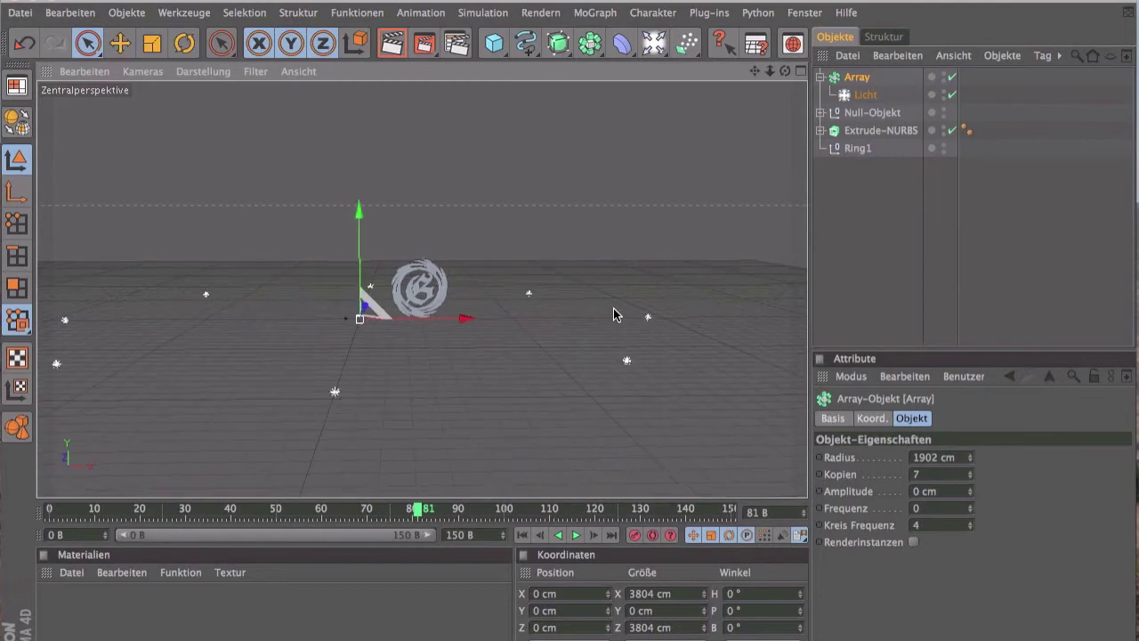
drag(479, 315, 526, 315)
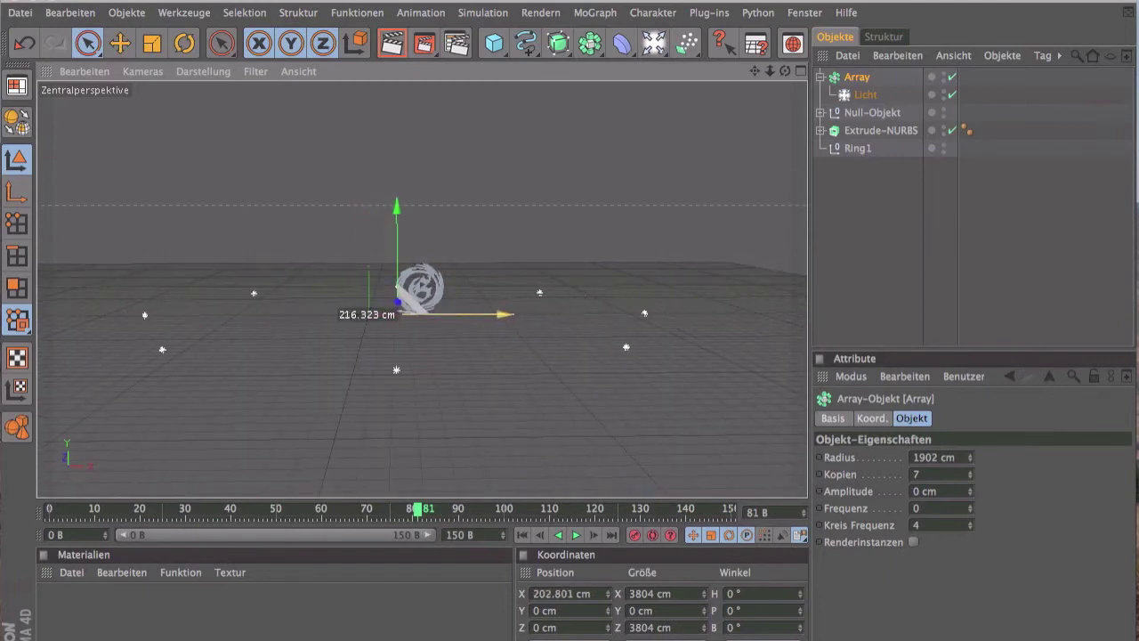
scroll(506, 287, down, 3)
scroll(506, 288, down, 1)
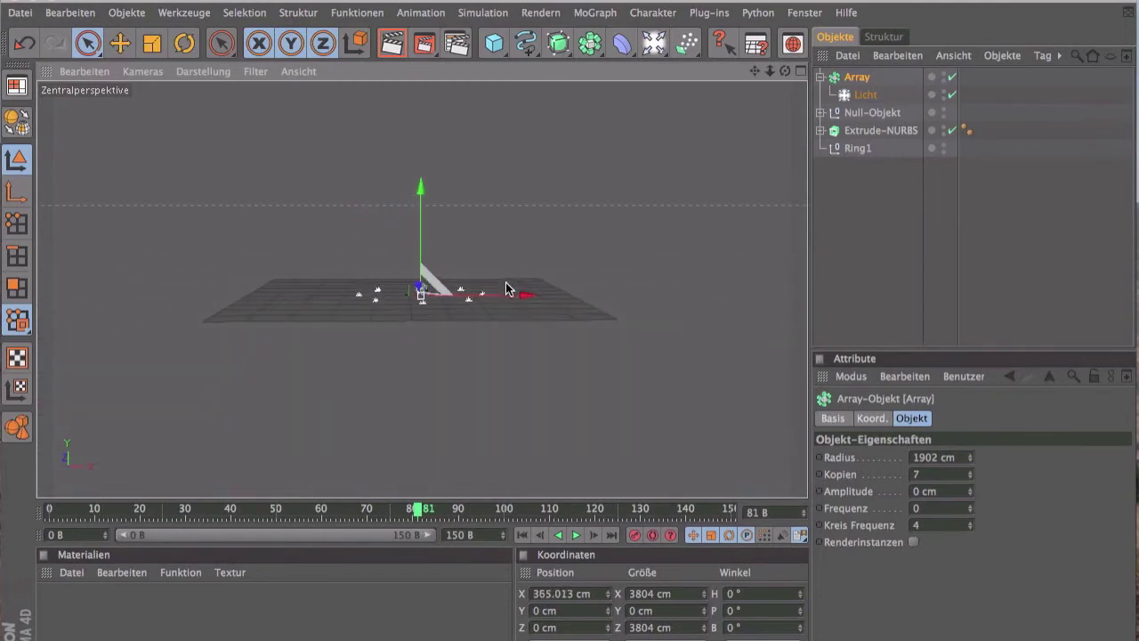
drag(780, 75, 780, 75)
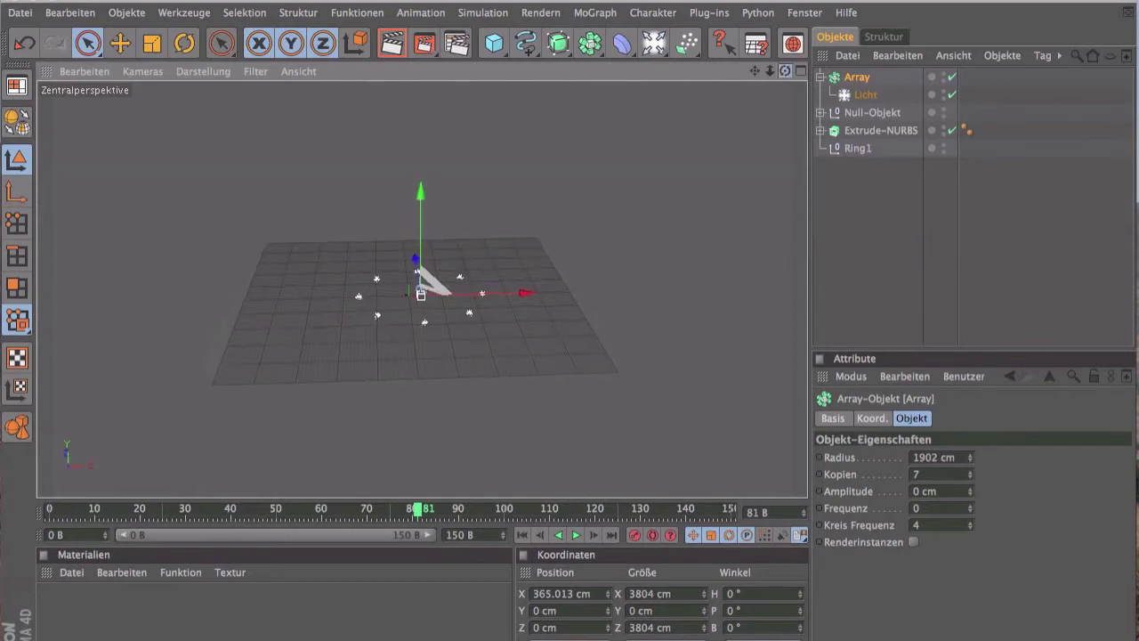
drag(421, 294, 421, 291)
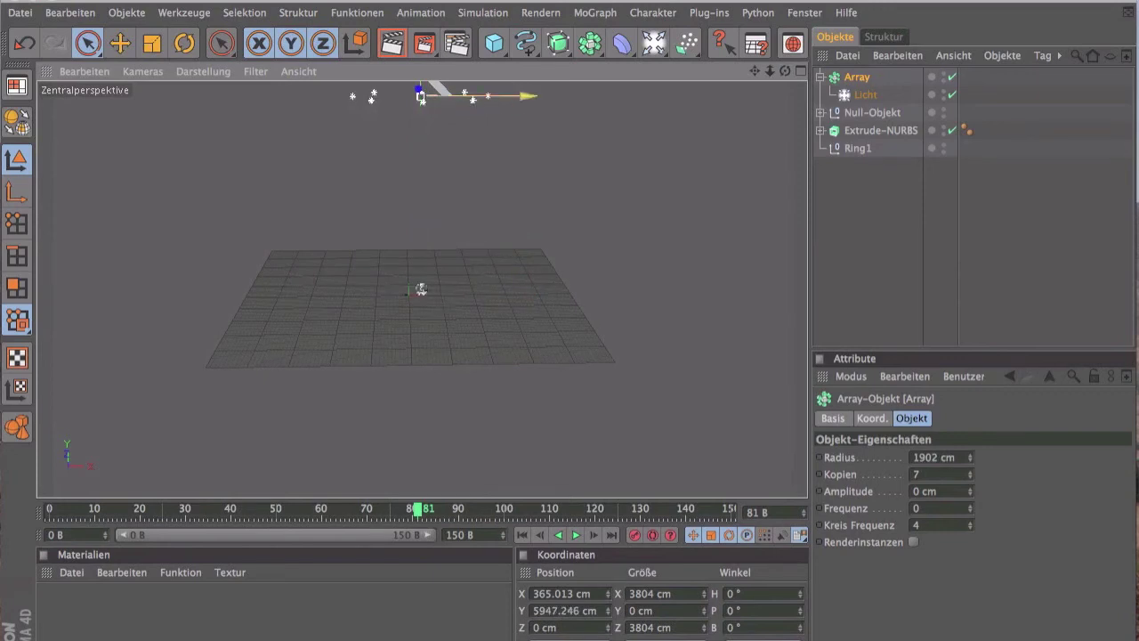
drag(527, 96, 539, 96)
drag(785, 73, 785, 68)
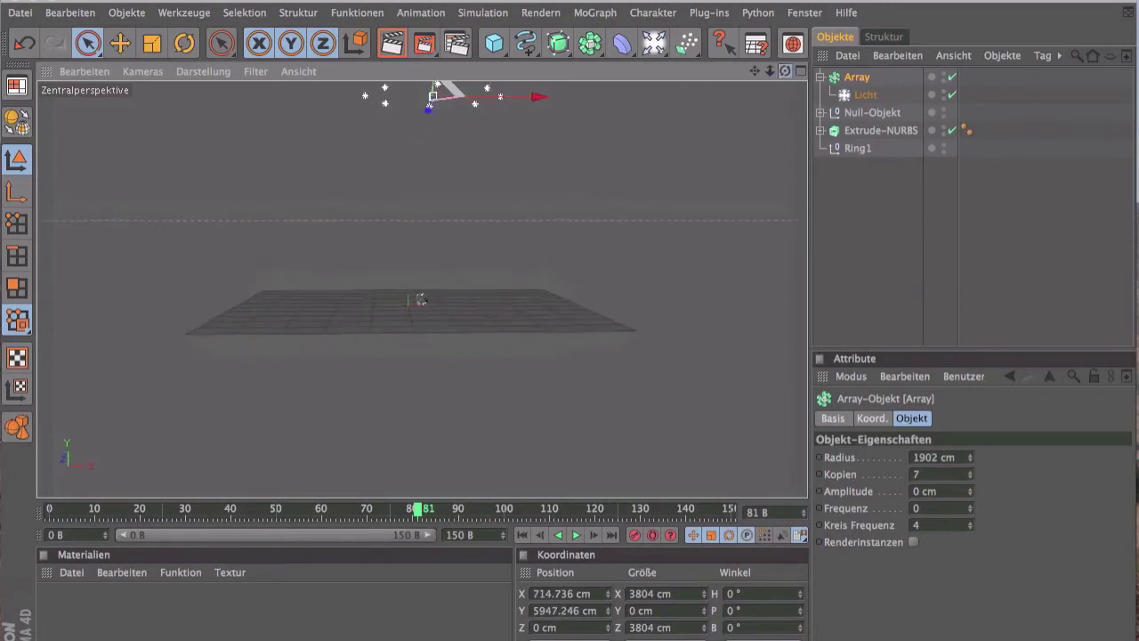
key(h)
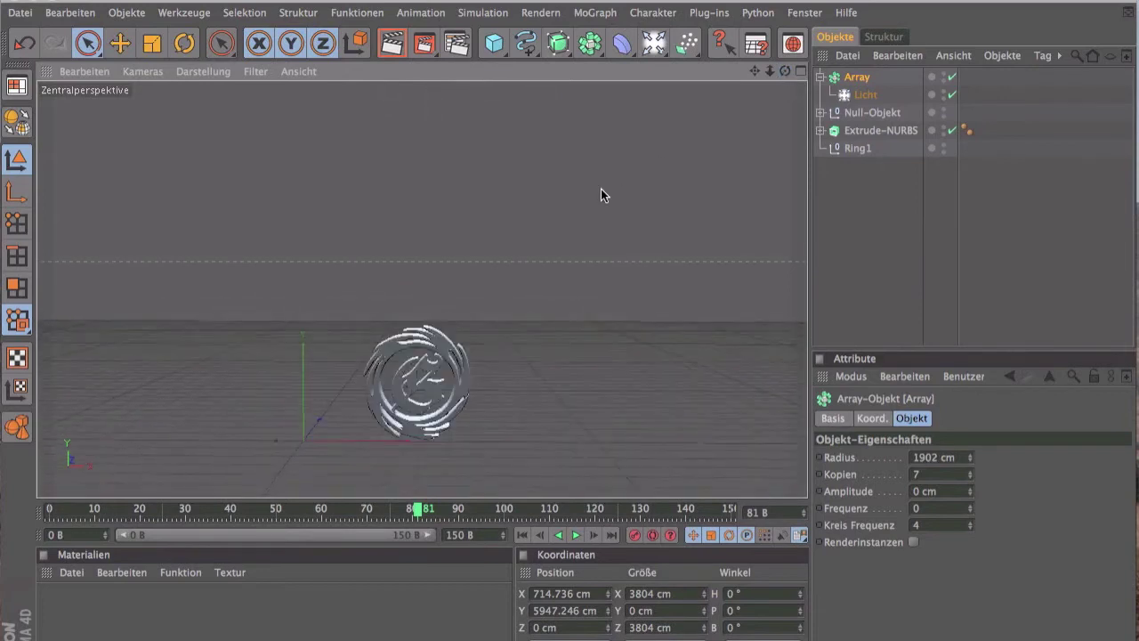
scroll(601, 188, up, 3)
drag(749, 61, 753, 64)
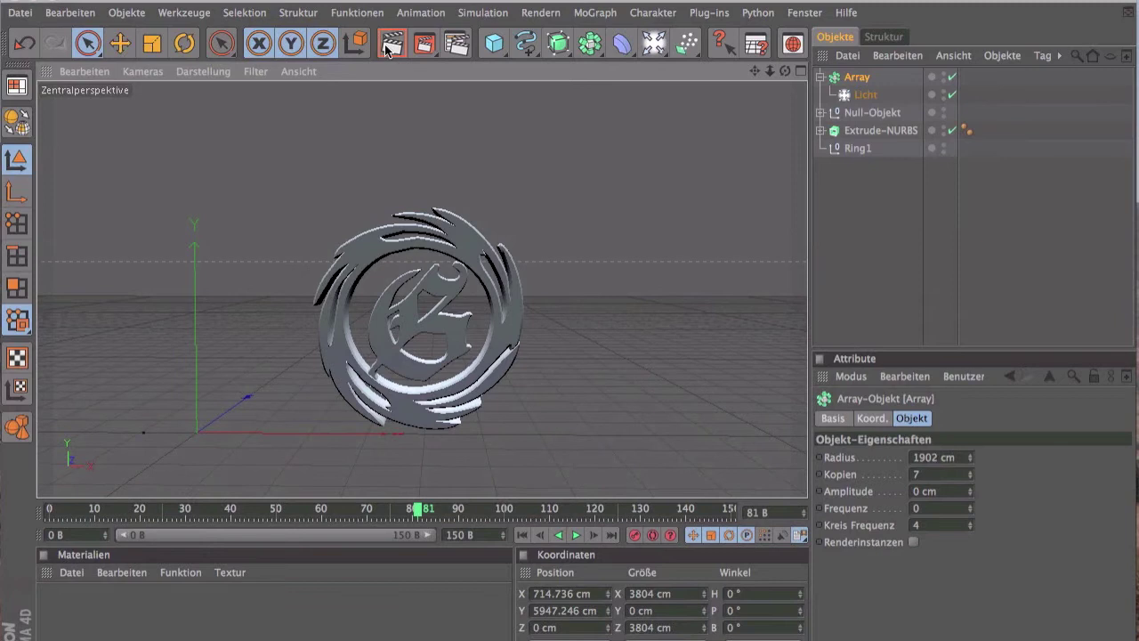
click(388, 49)
scroll(612, 269, up, 5)
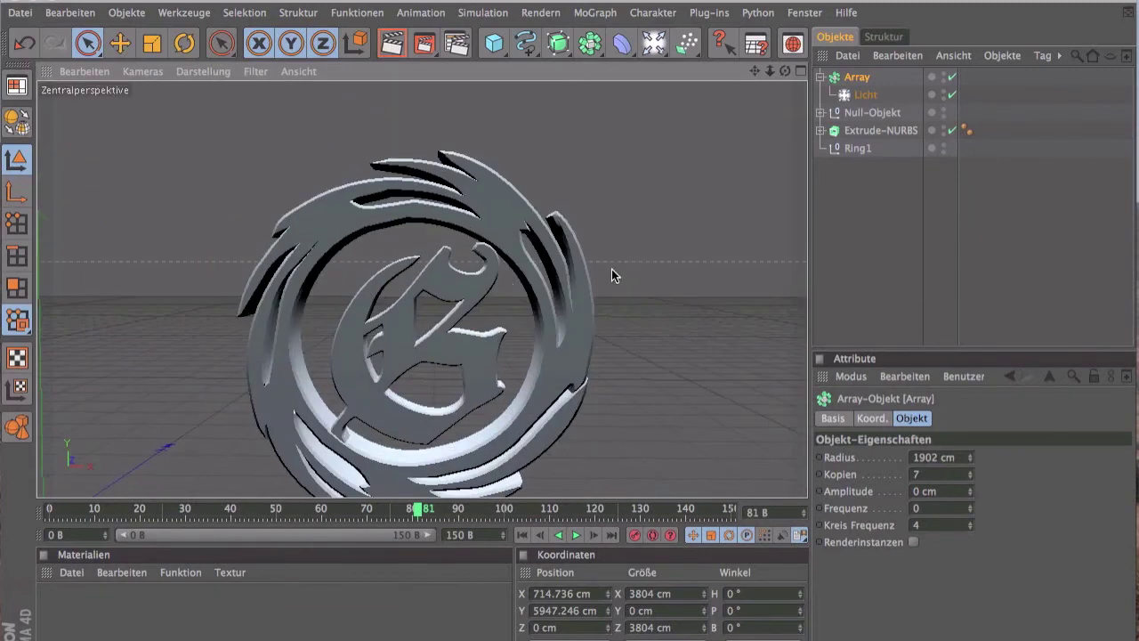
drag(761, 68, 526, 73)
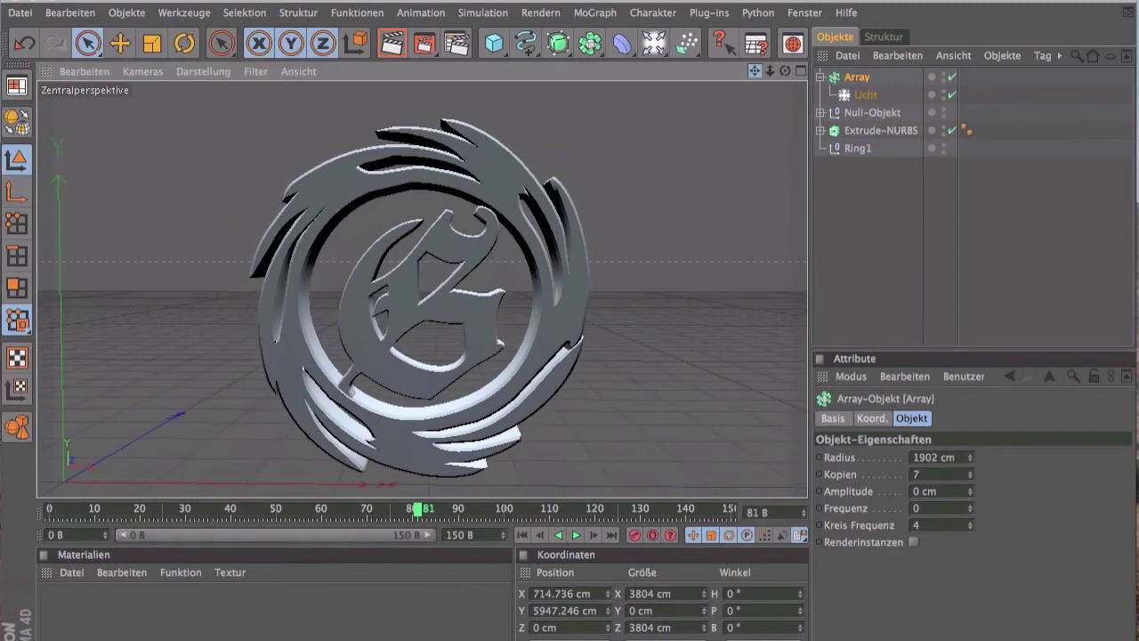
click(399, 48)
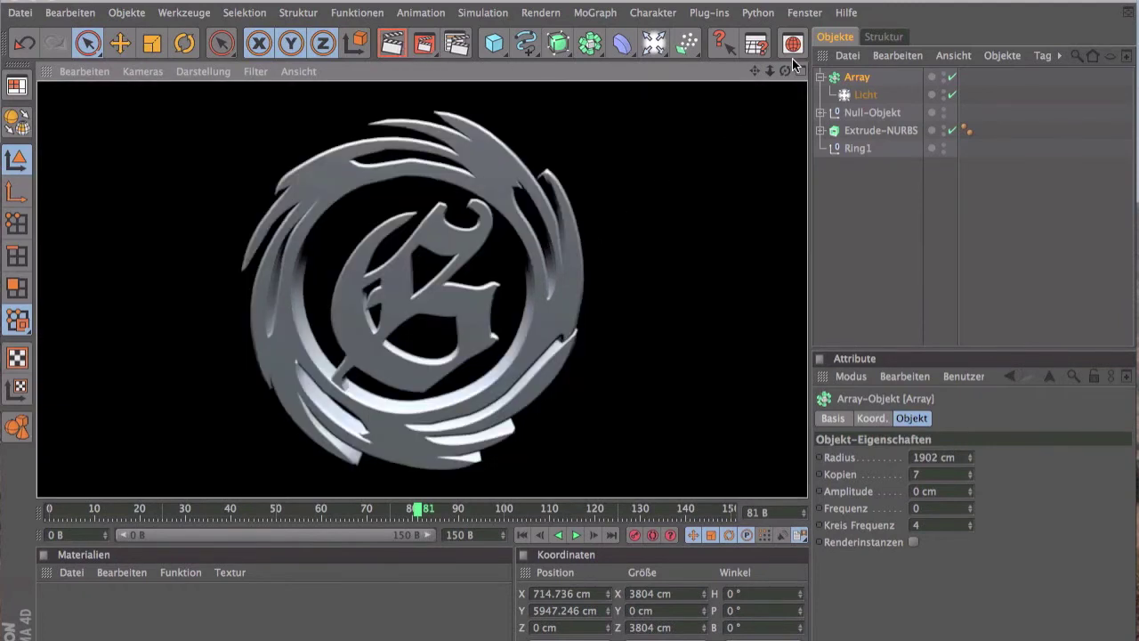
mouse_move(784, 70)
mouse_down()
mouse_move(765, 71)
mouse_move(782, 78)
mouse_up()
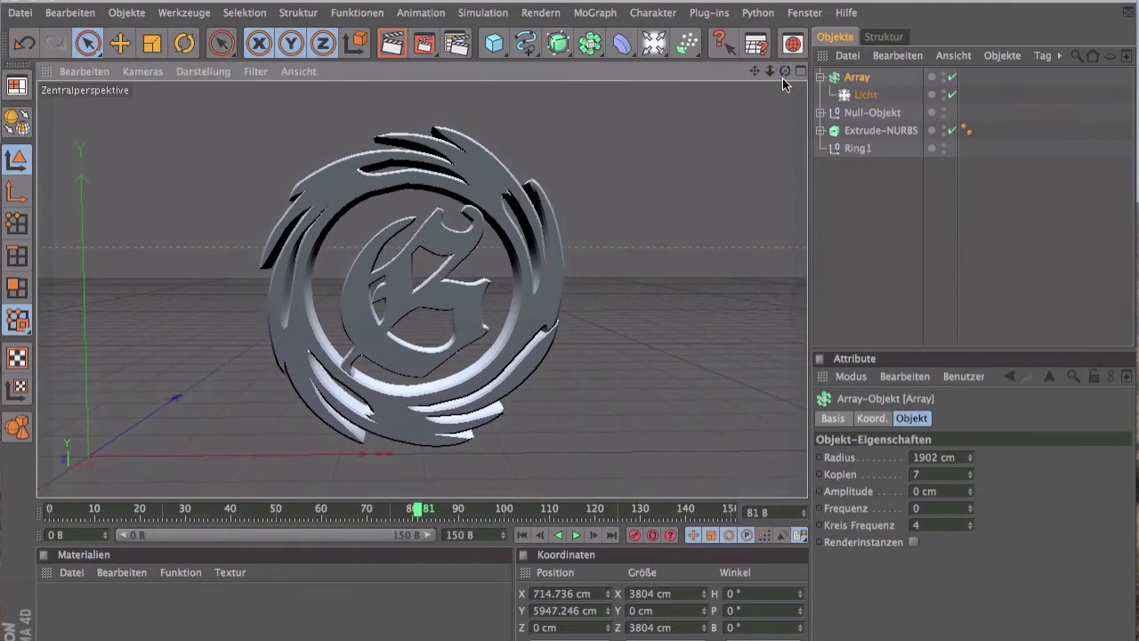
drag(784, 70, 783, 73)
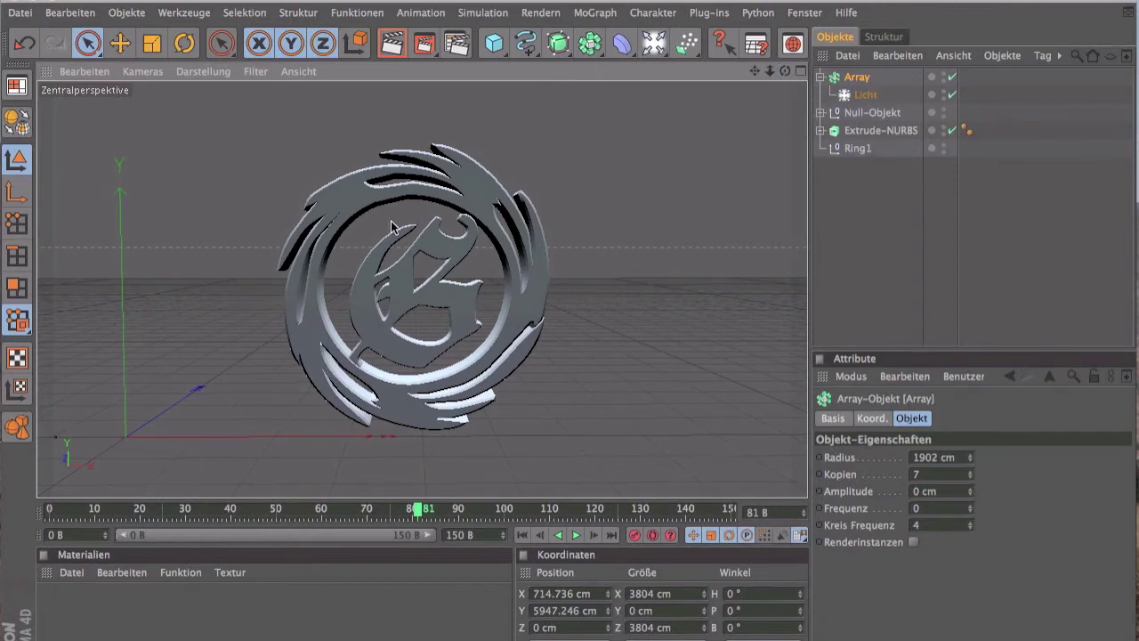
- Create a new material Mat and load a Fresnel shader into its Farbe texture
click(73, 572)
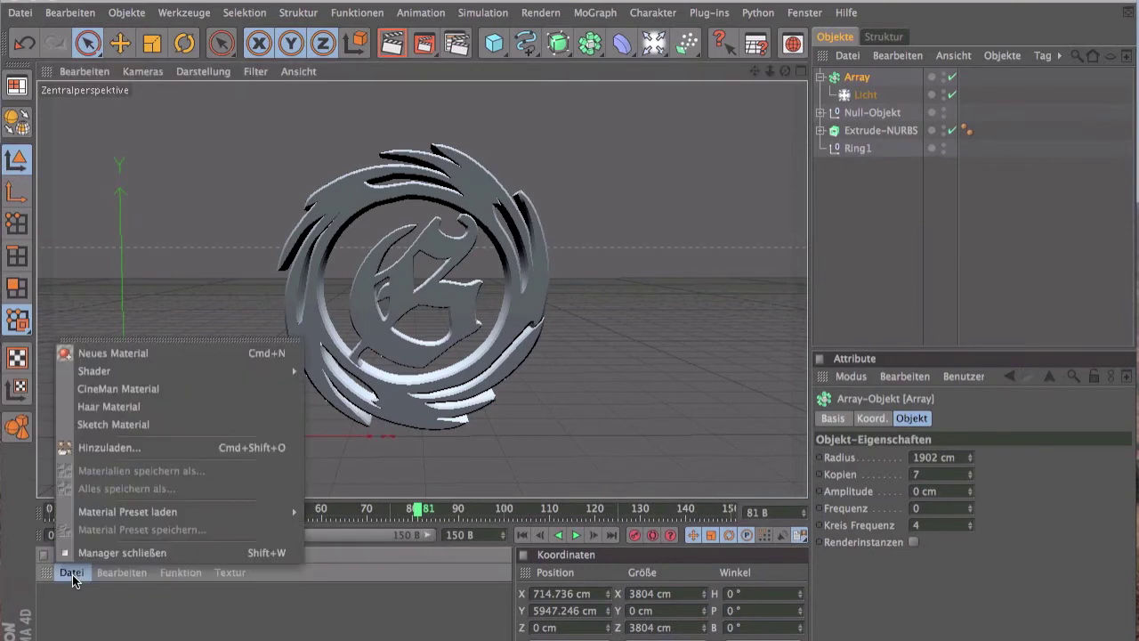
click(165, 354)
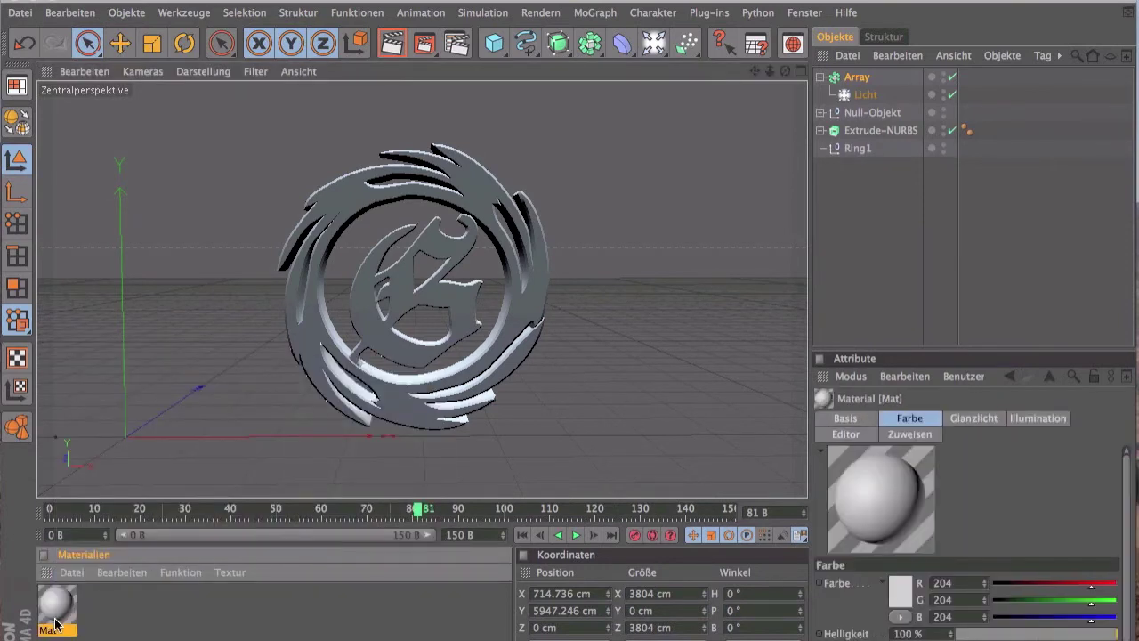
double_click(55, 618)
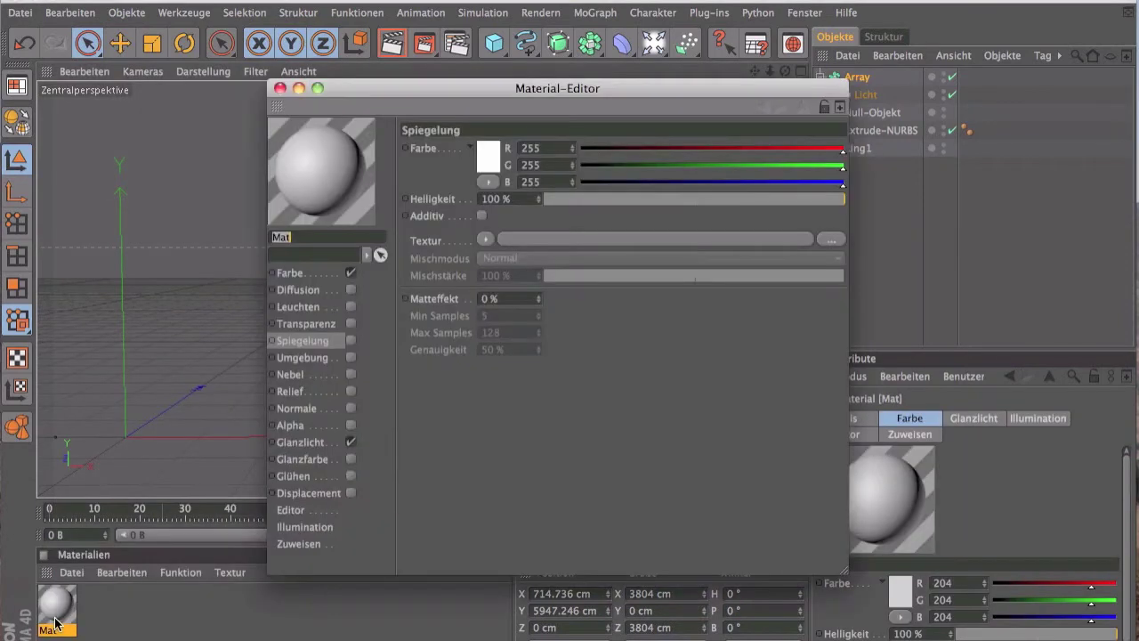
click(333, 275)
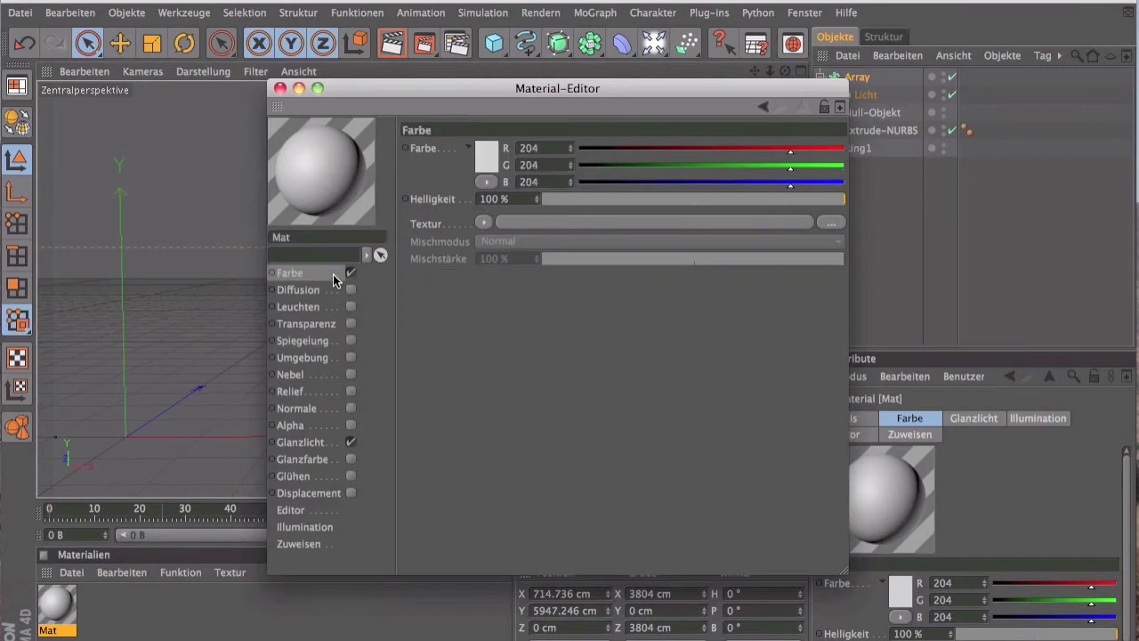
click(485, 223)
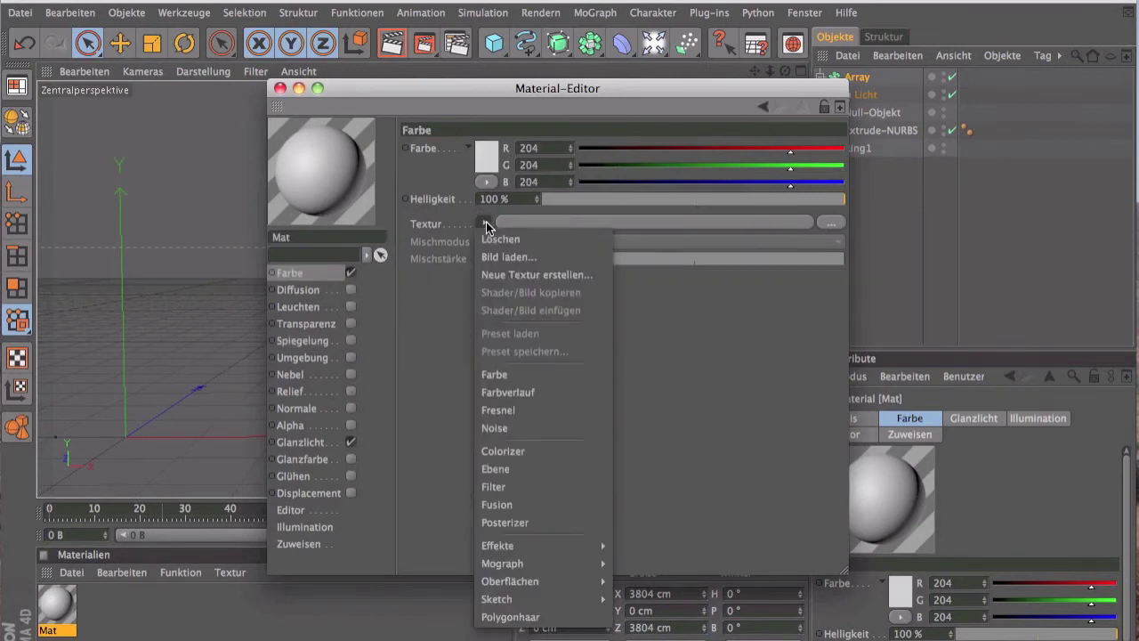
click(515, 408)
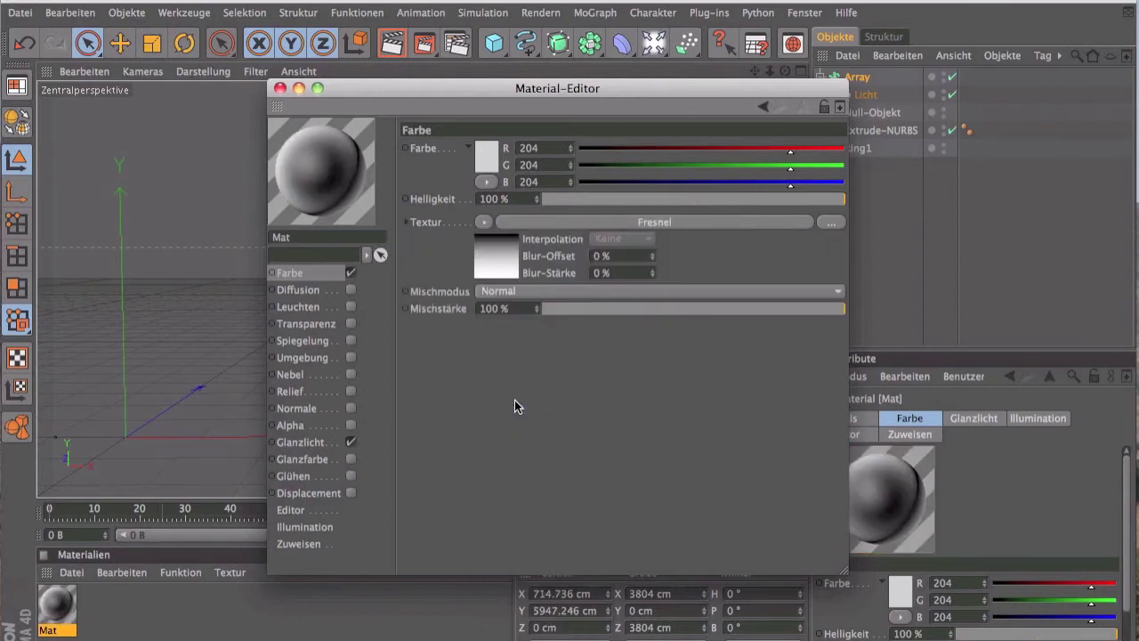
- Edit the Fresnel gradient to run from black to dark grey (RGB 79)
click(500, 259)
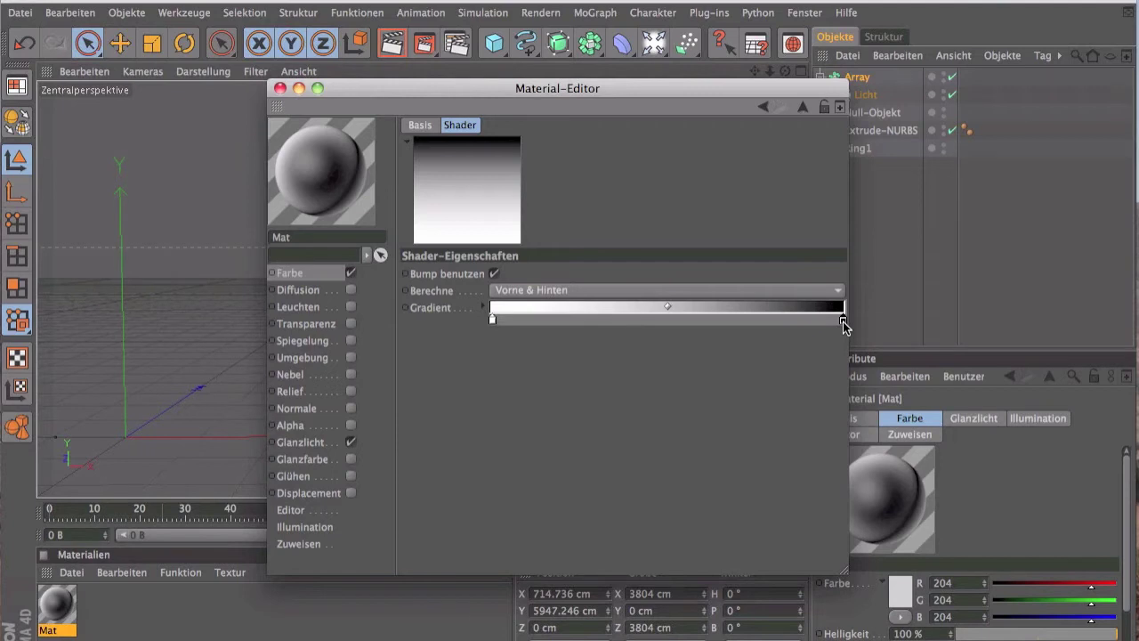
drag(842, 320, 752, 319)
drag(634, 330, 506, 326)
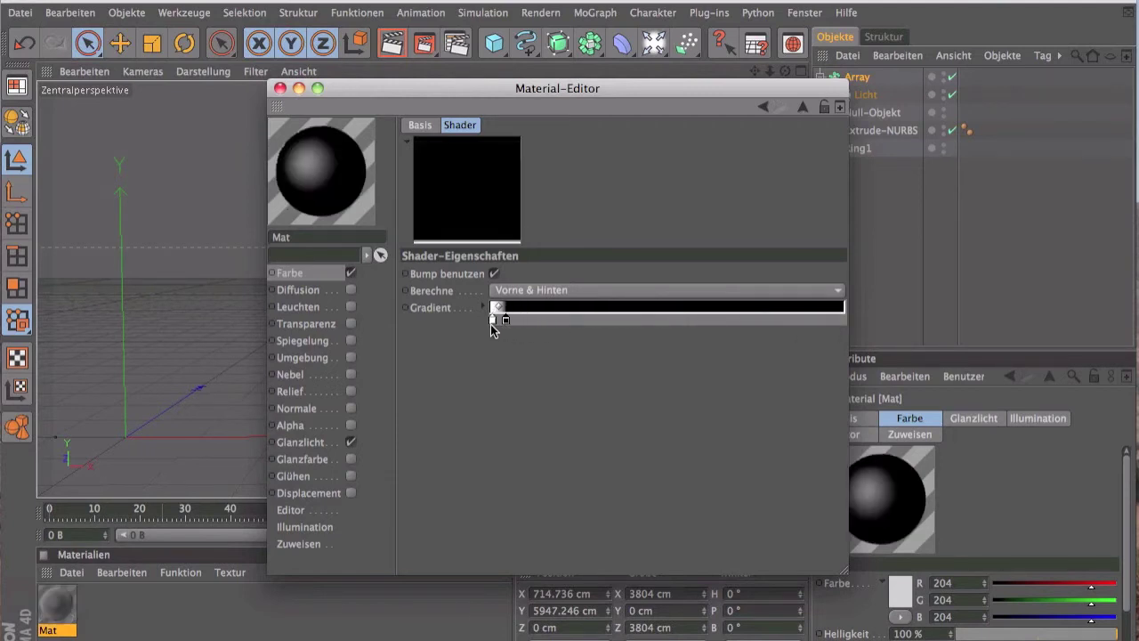
drag(493, 320, 860, 328)
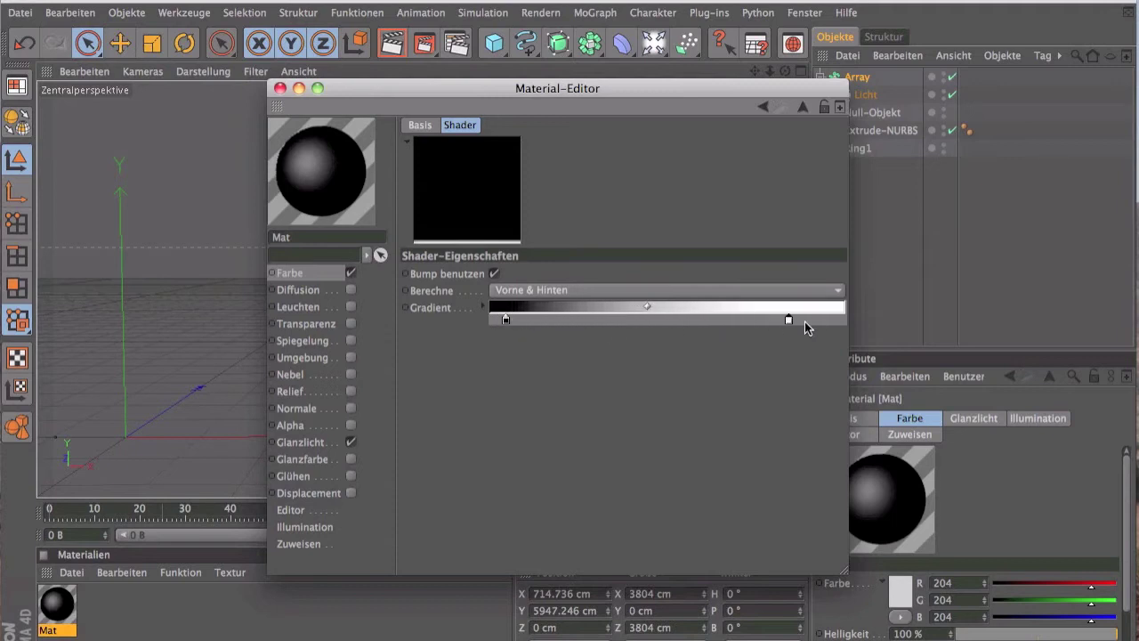
drag(506, 322, 462, 317)
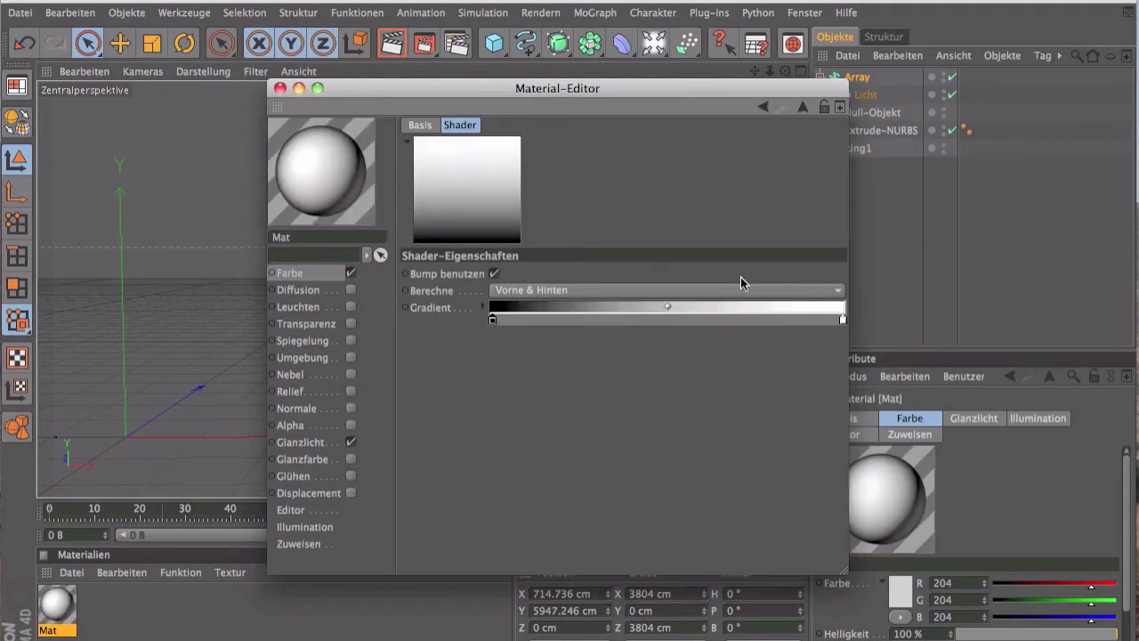
double_click(843, 322)
mouse_move(742, 302)
mouse_down()
mouse_move(697, 297)
mouse_move(695, 326)
mouse_up()
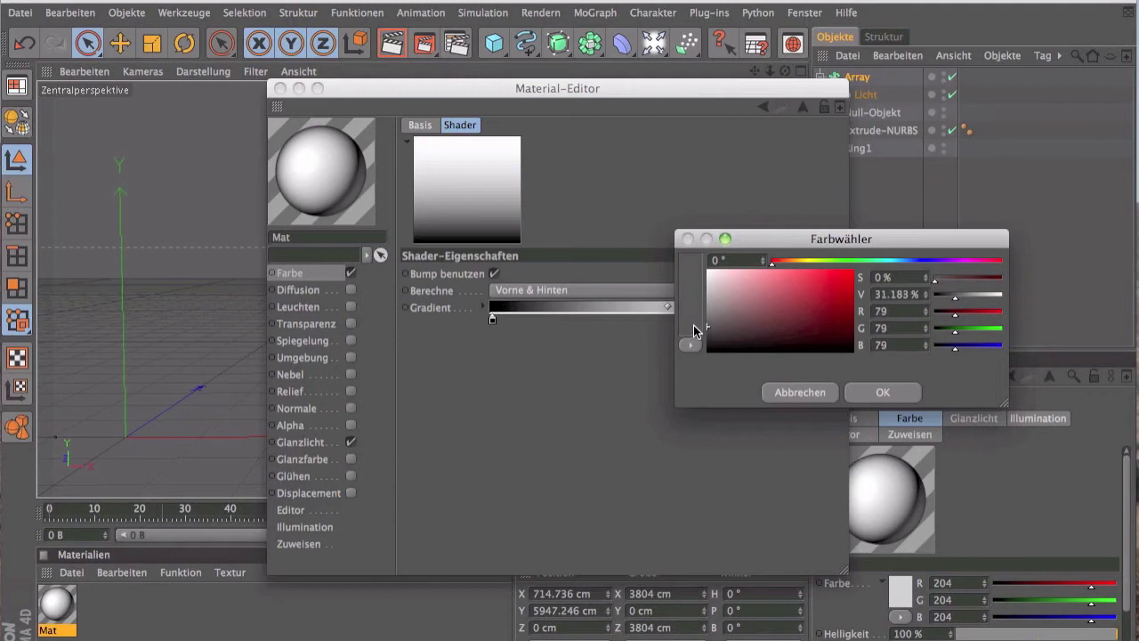
click(882, 393)
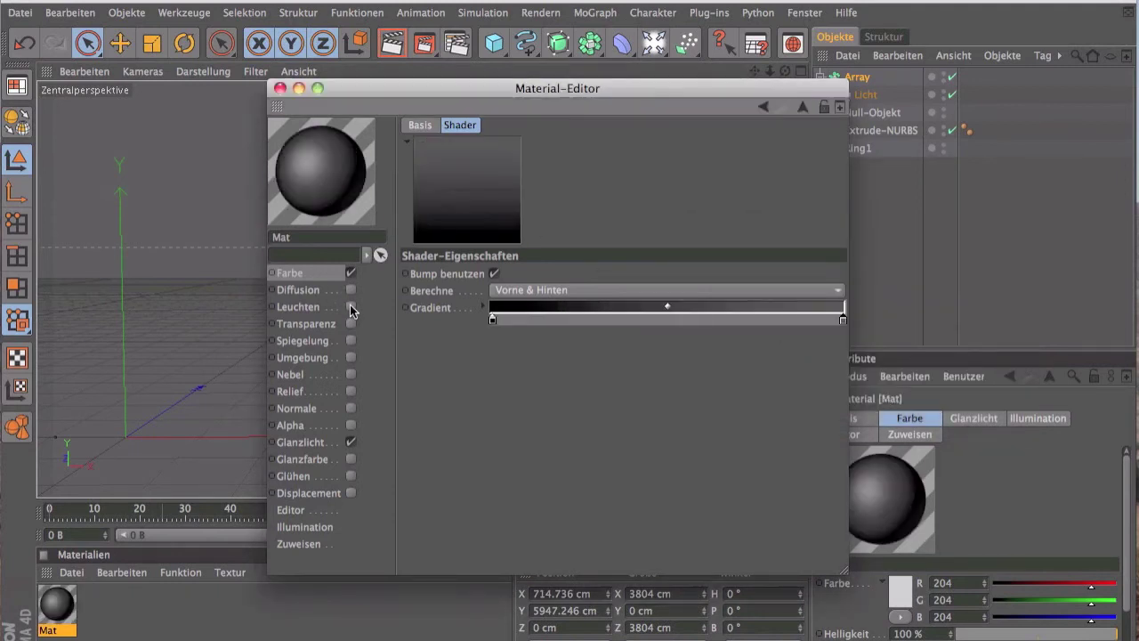
- Enable Spiegelung on Mat with a Fresnel shader as its texture
click(352, 341)
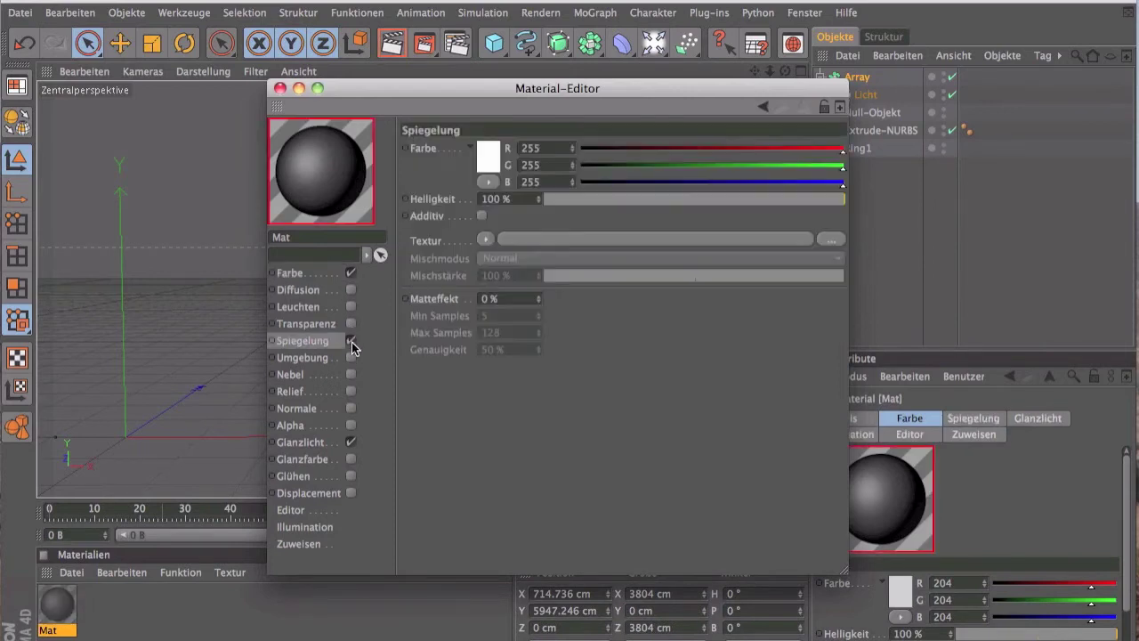
click(486, 240)
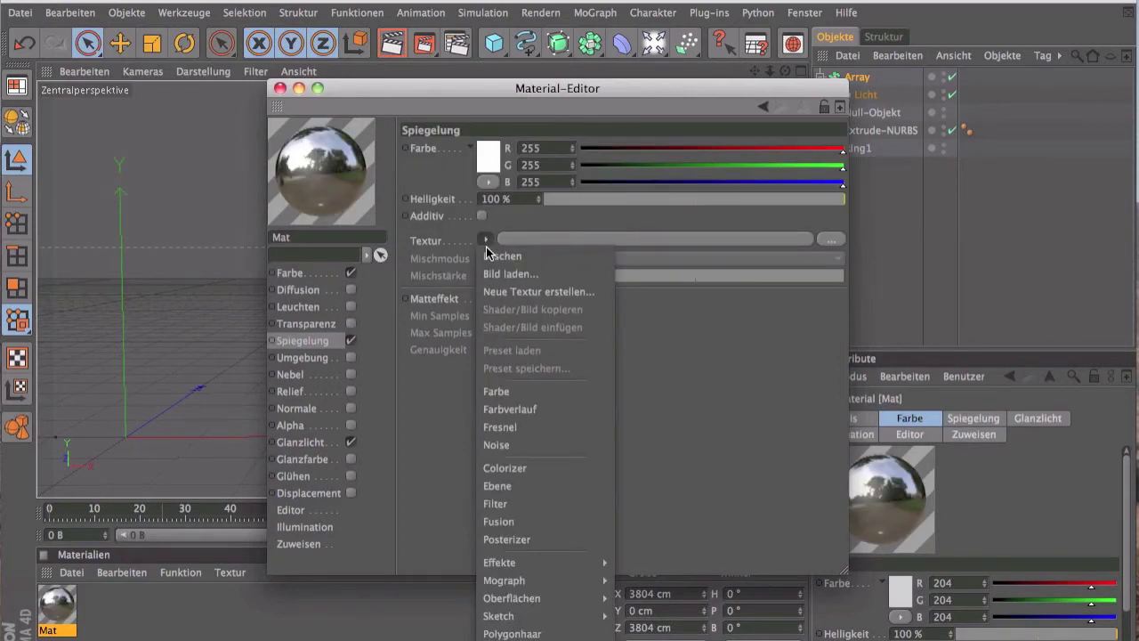
click(519, 424)
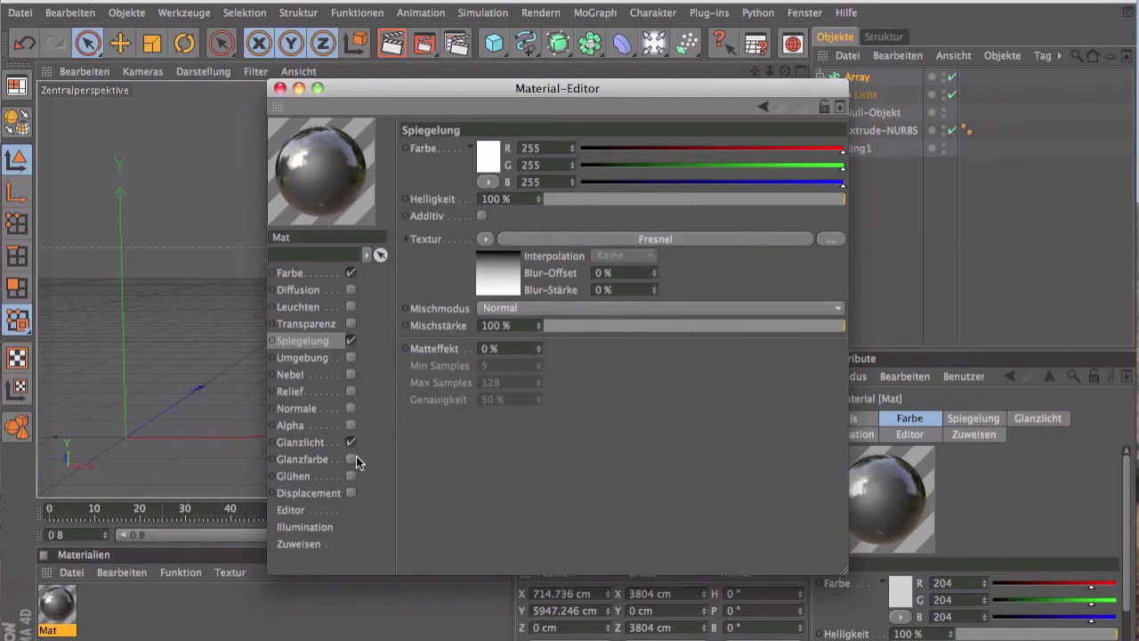
- Set Mat's Glanzlicht width to 75% and height to 31%, then close the editor
click(324, 444)
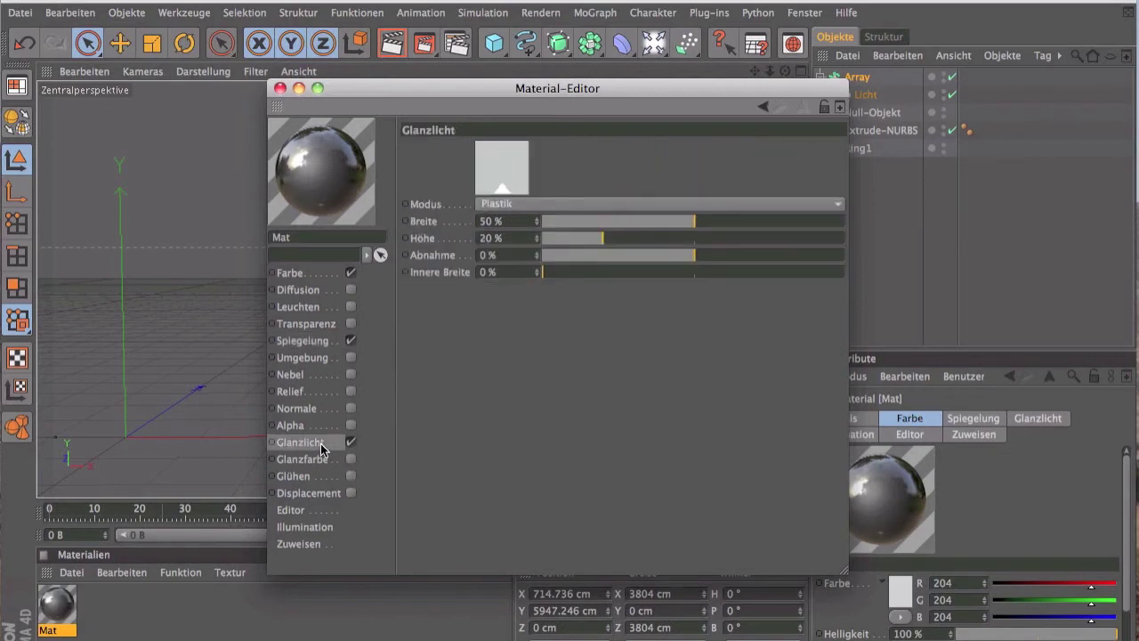
drag(694, 225, 769, 220)
drag(606, 238, 635, 237)
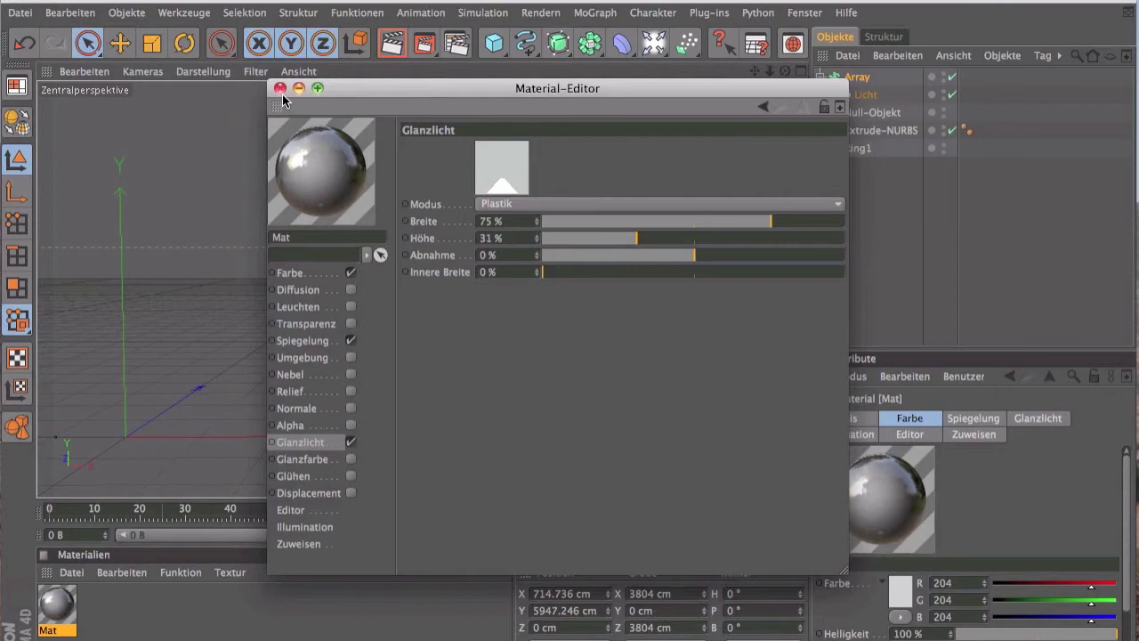
click(280, 88)
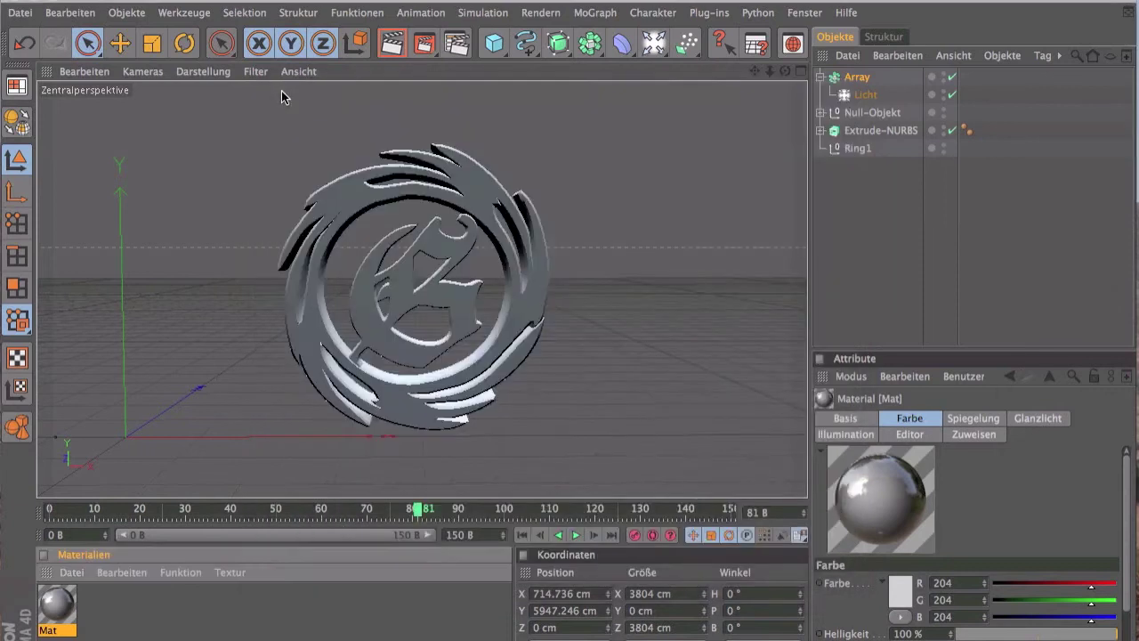
click(75, 574)
- Create Mat.1 with the Farbe channel off and Spiegelung on
click(125, 356)
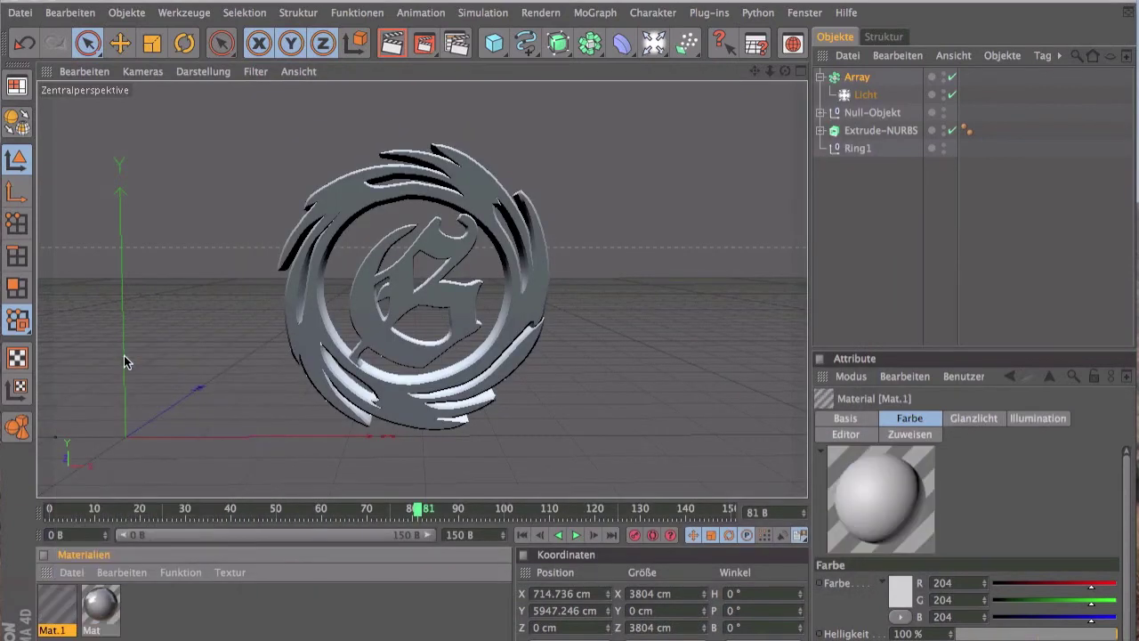
double_click(64, 603)
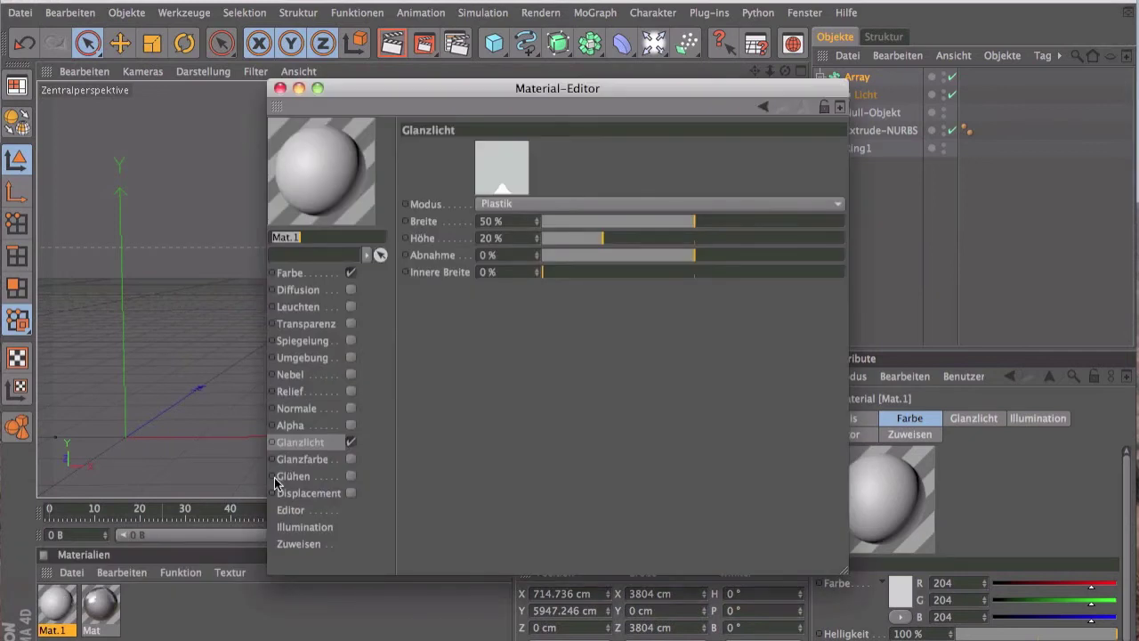
click(352, 274)
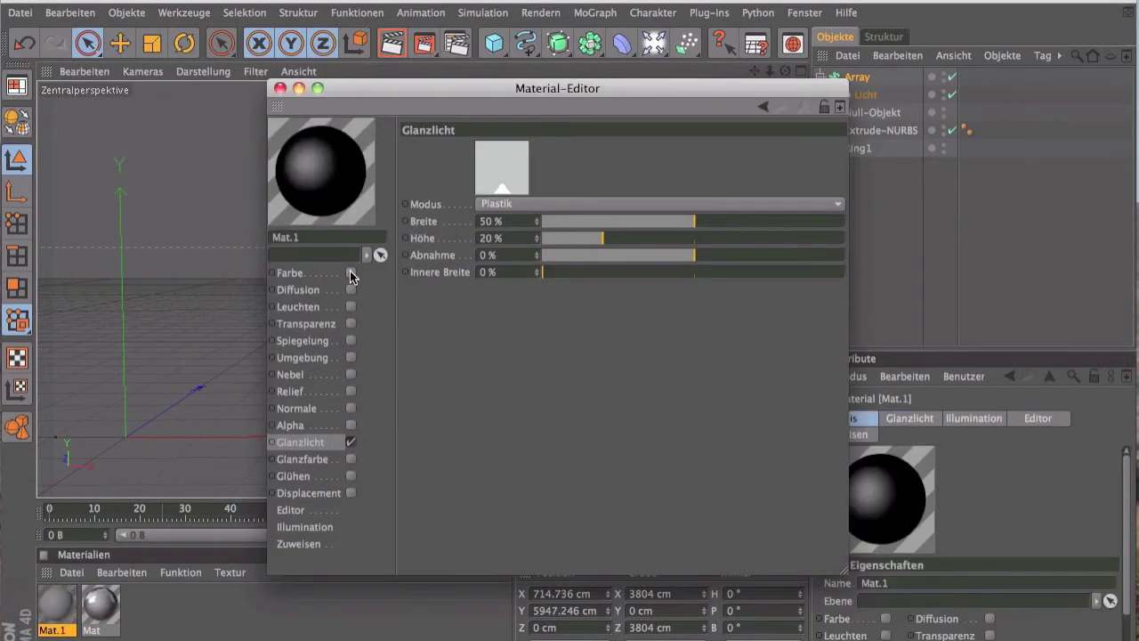
click(352, 342)
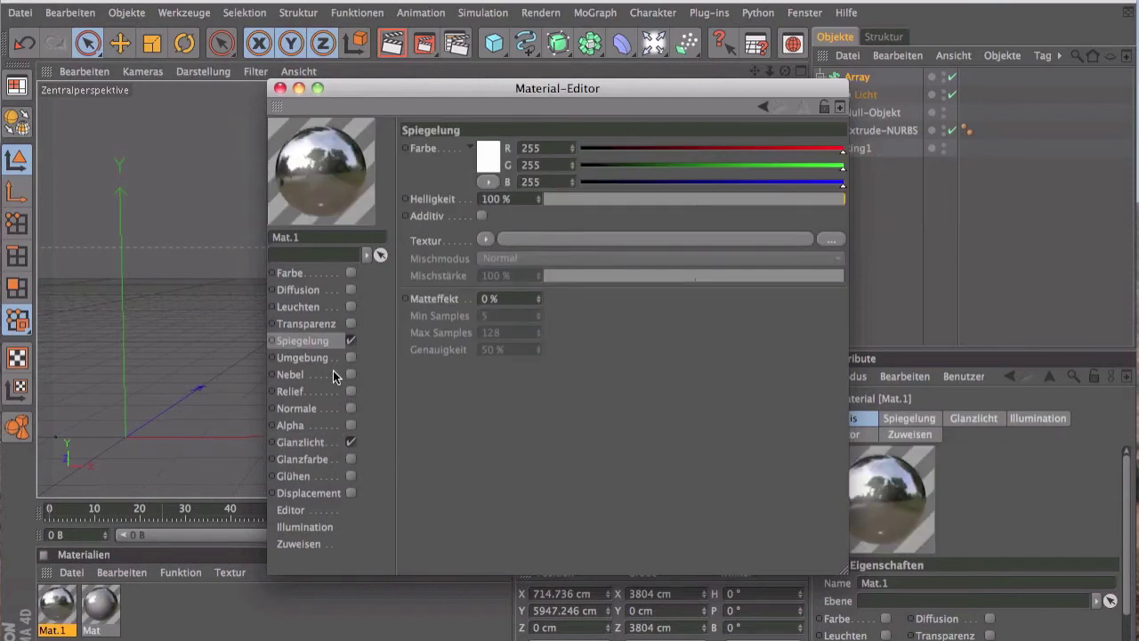
- Set Mat.1's Glanzlicht width to 69% and height to 31%, then close the editor
click(332, 443)
drag(688, 222, 752, 222)
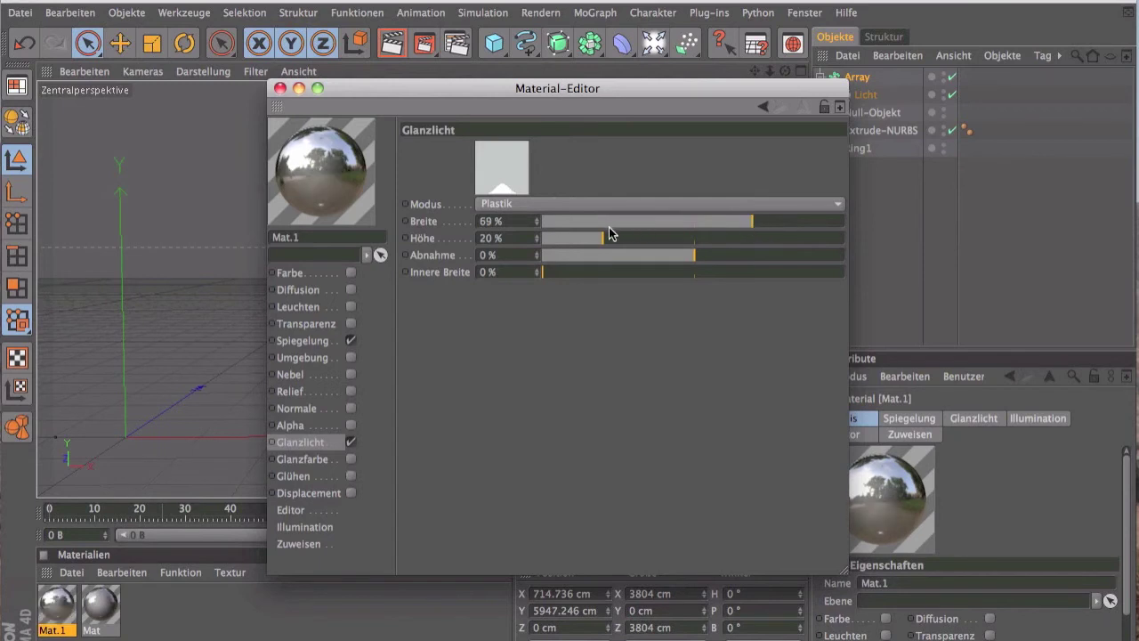
drag(604, 236, 637, 238)
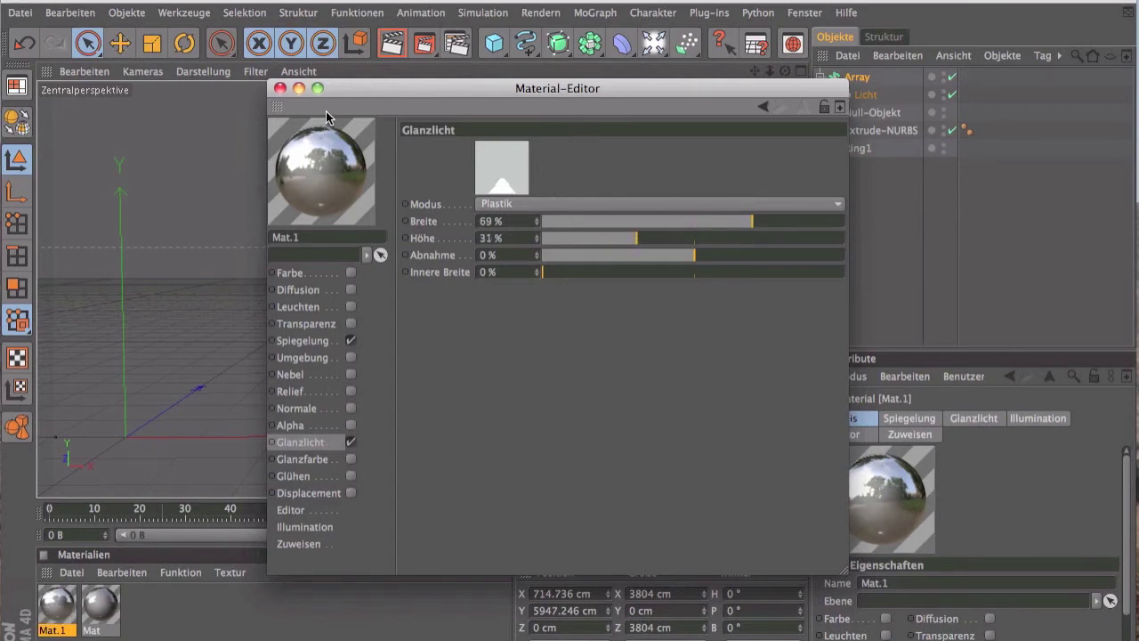
click(279, 88)
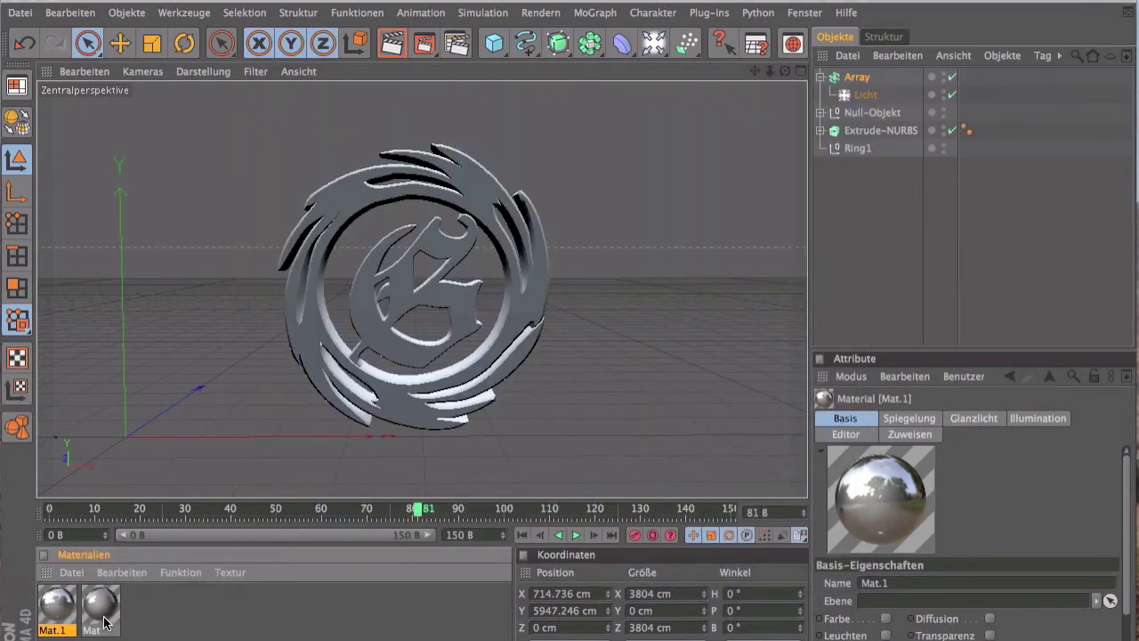
- Apply Mat and Mat.1 to both the ring's Null-Objekt and the extruded G
click(820, 76)
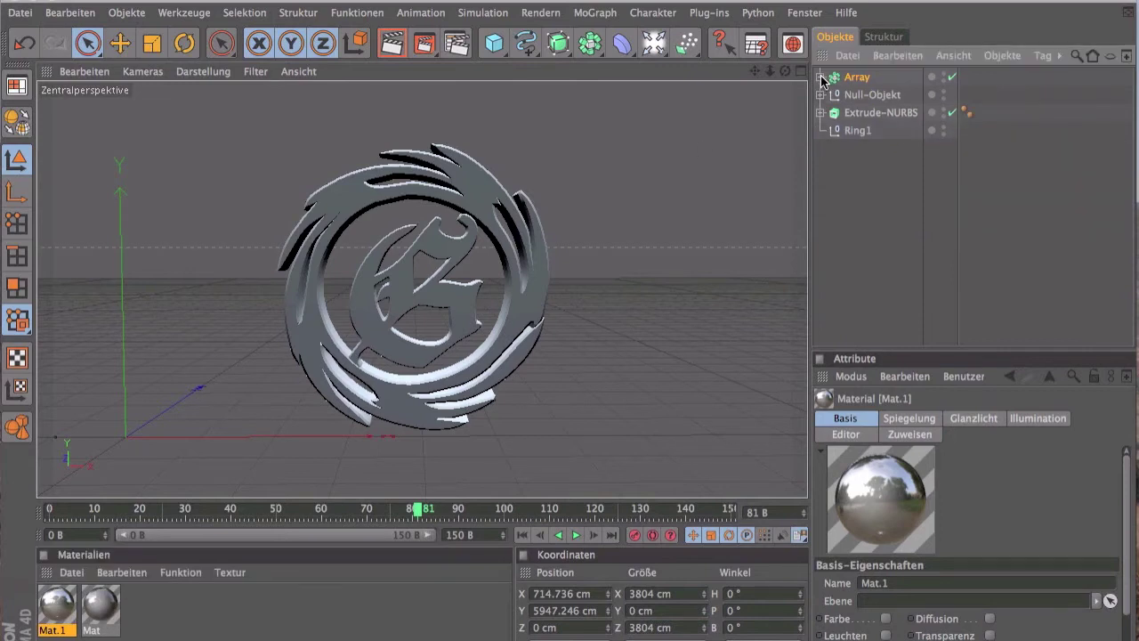
drag(56, 604, 885, 92)
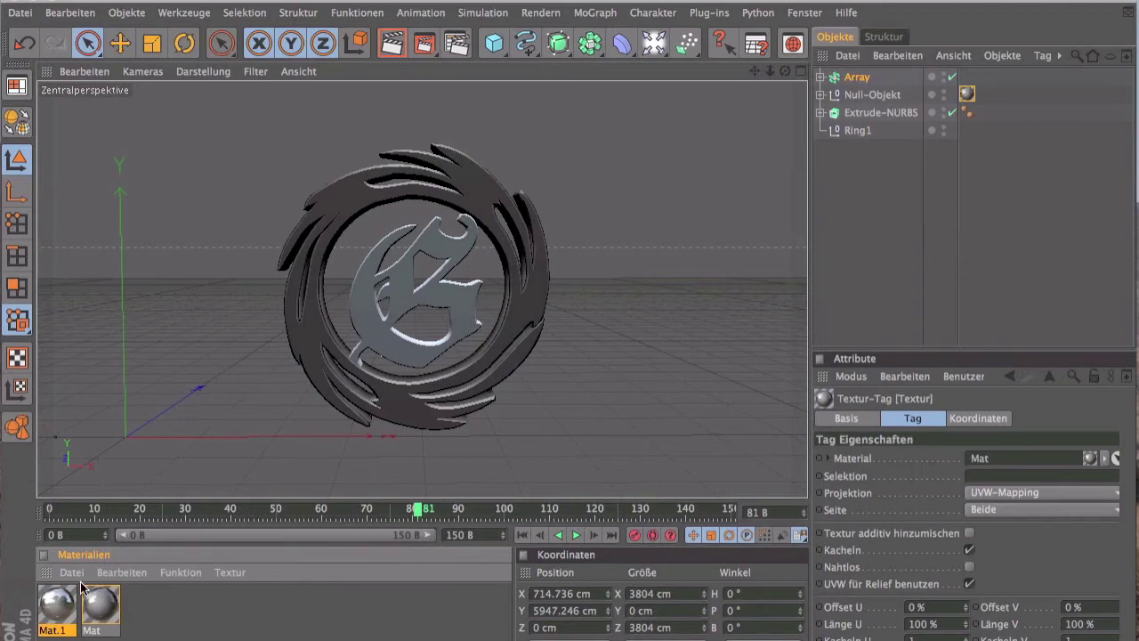
mouse_move(47, 614)
mouse_down()
mouse_move(850, 114)
mouse_move(884, 108)
mouse_up()
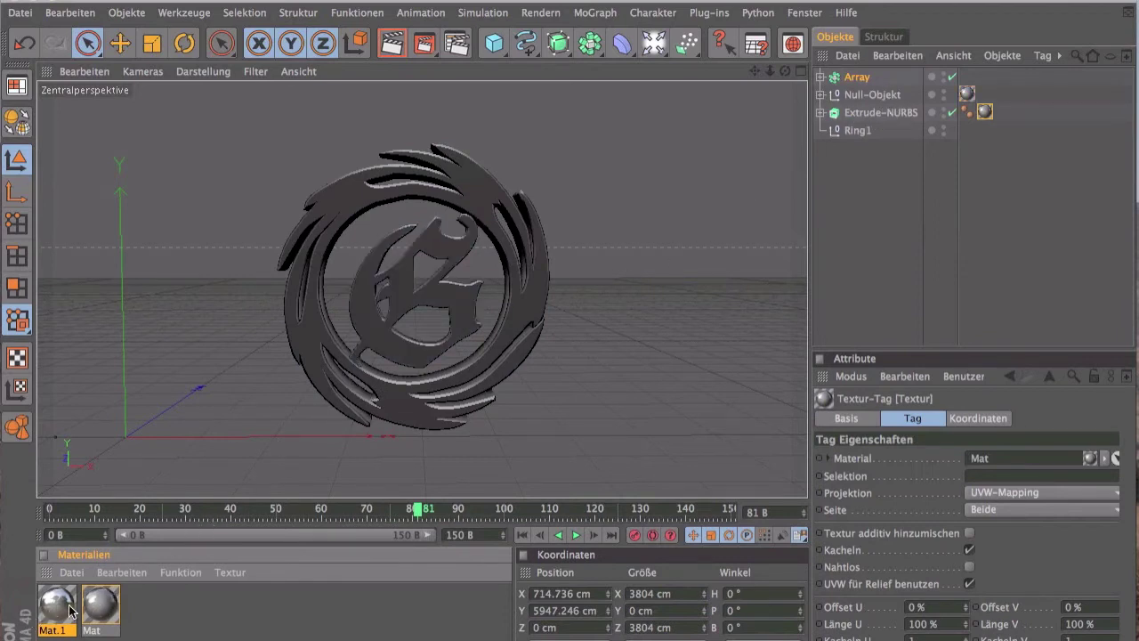
drag(55, 611, 873, 96)
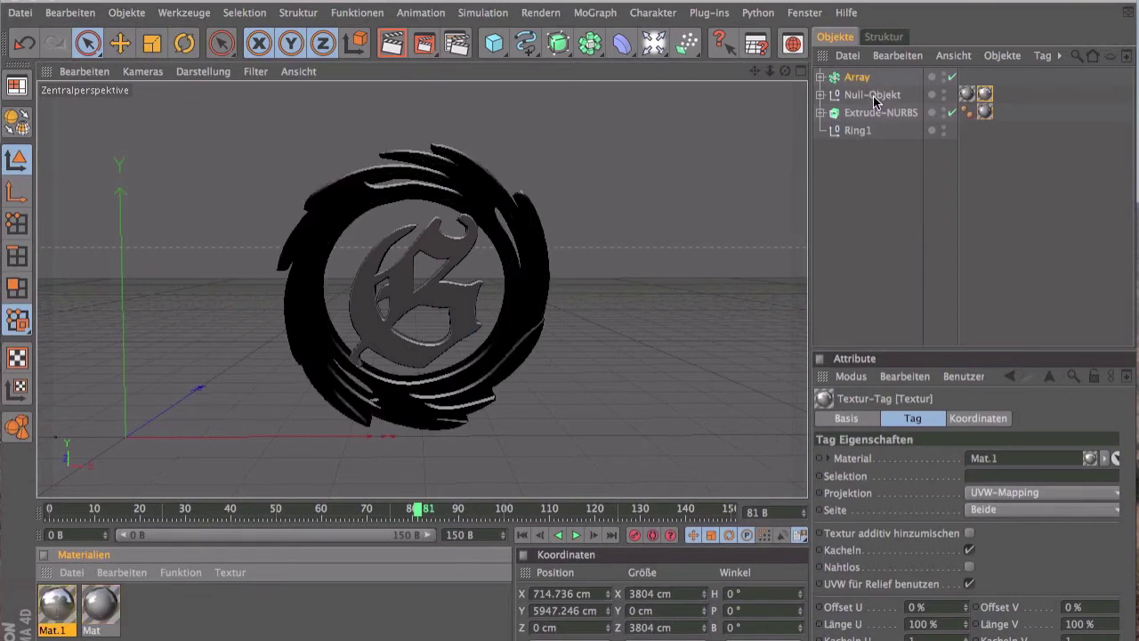
drag(55, 614, 668, 232)
drag(885, 108, 890, 110)
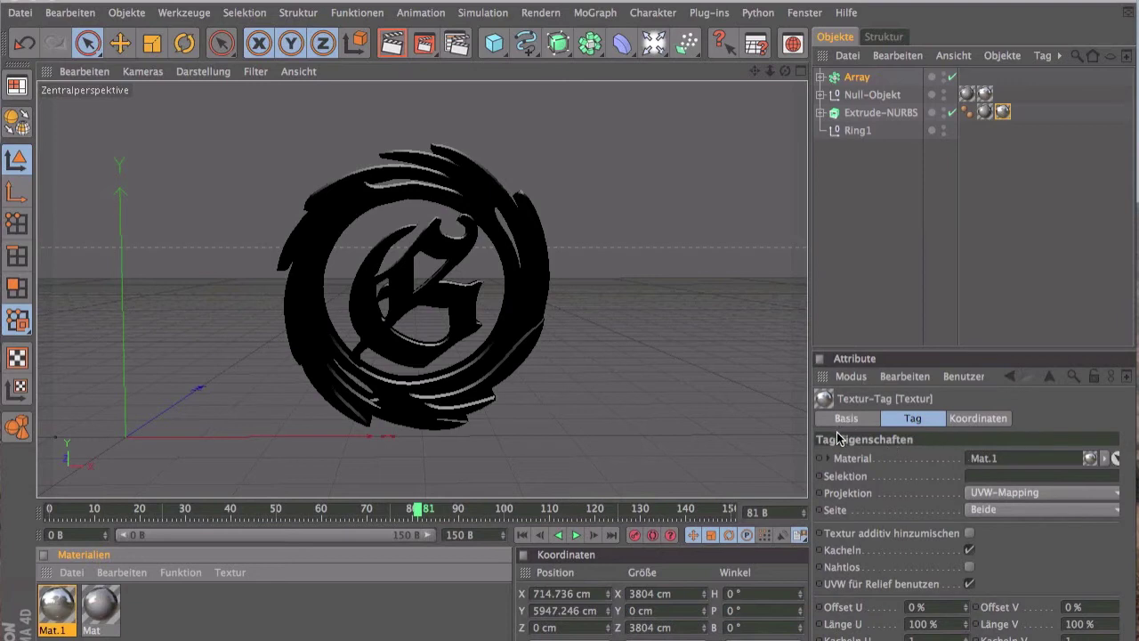
- Restrict the Mat.1 texture tags to the R1 selection so only rounded edges turn silver
click(976, 477)
text(R1)
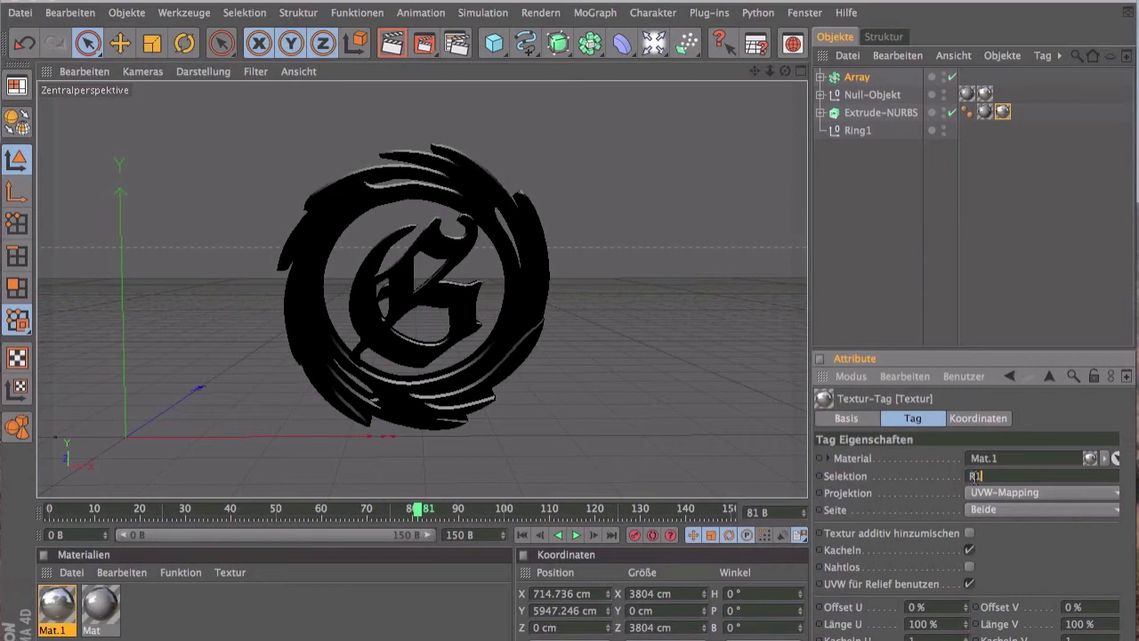
key(Return)
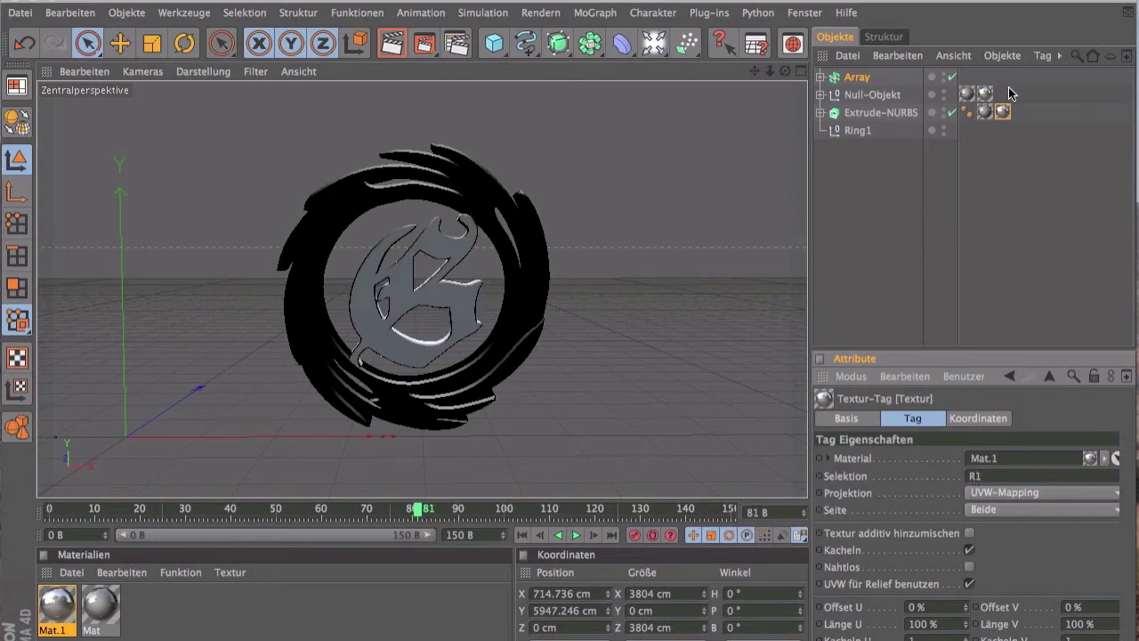
click(985, 92)
click(986, 476)
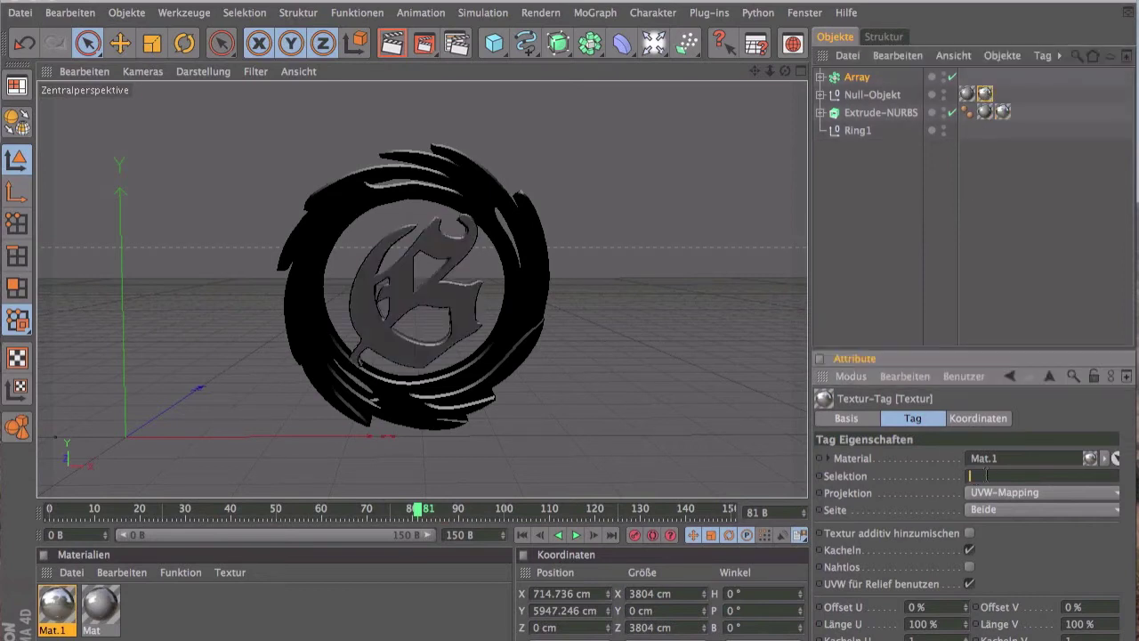
text(R1)
key(Return)
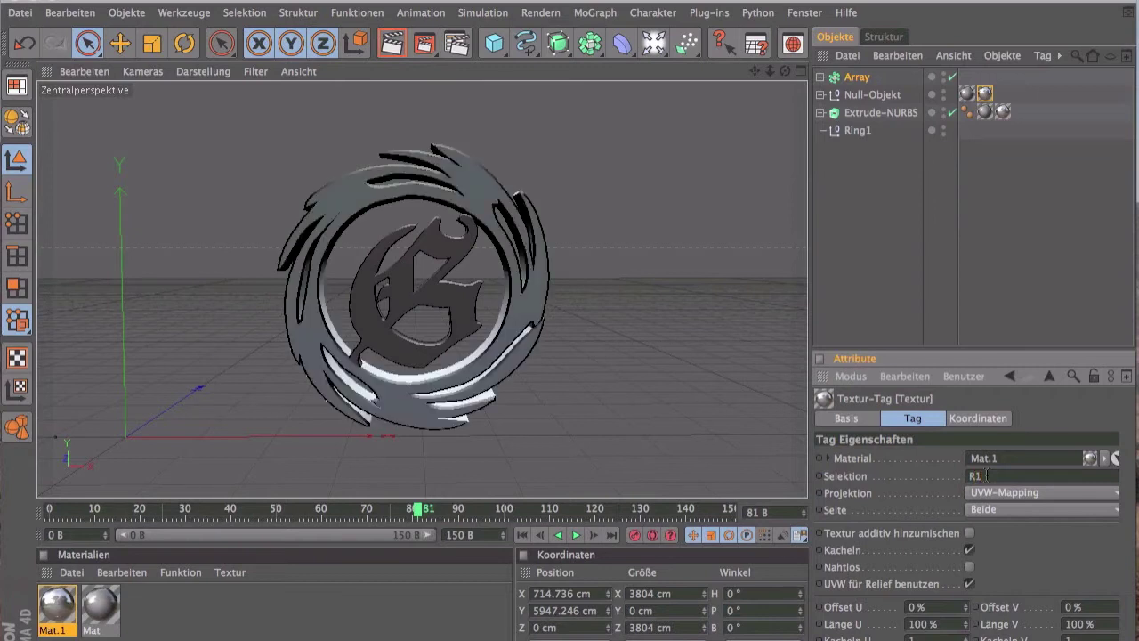
click(1004, 111)
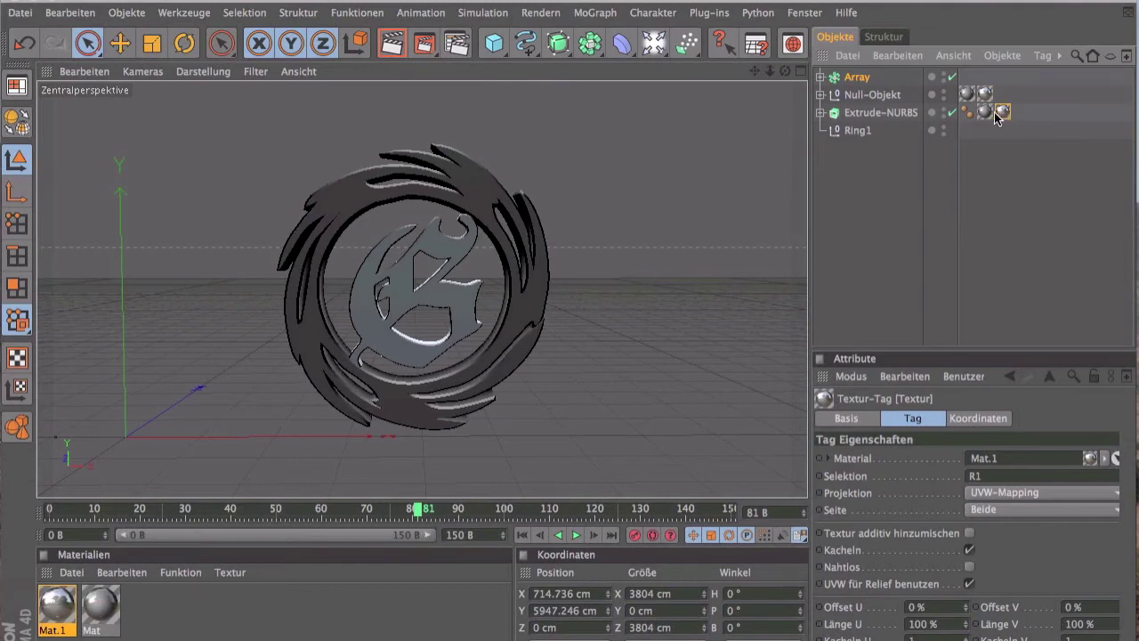
click(985, 94)
click(906, 95)
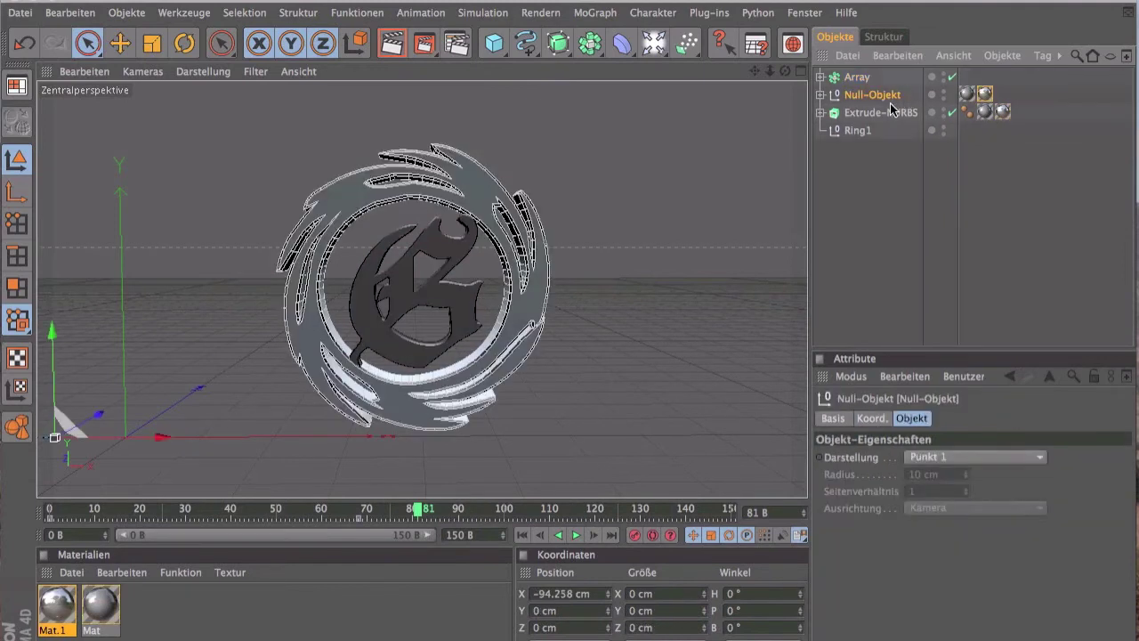
click(890, 111)
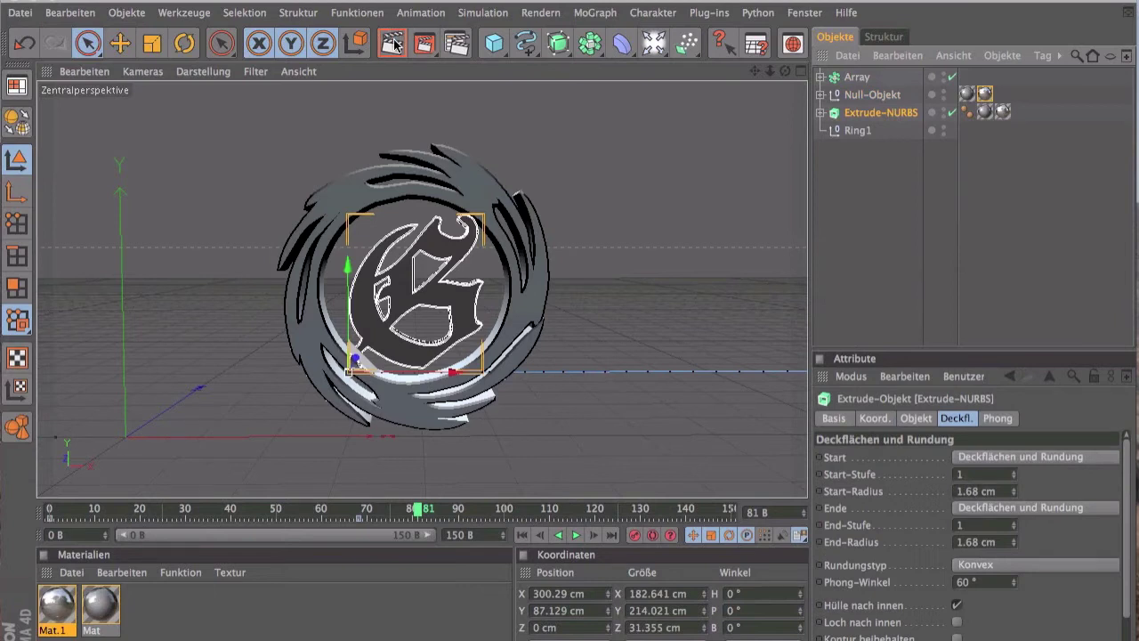
click(393, 42)
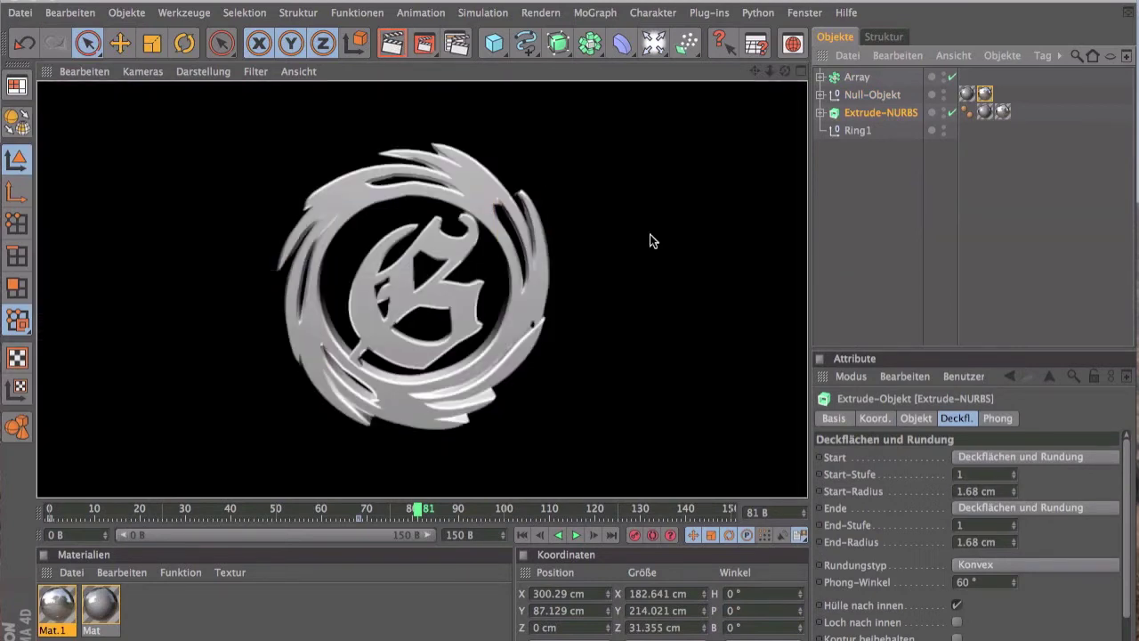
key(Escape)
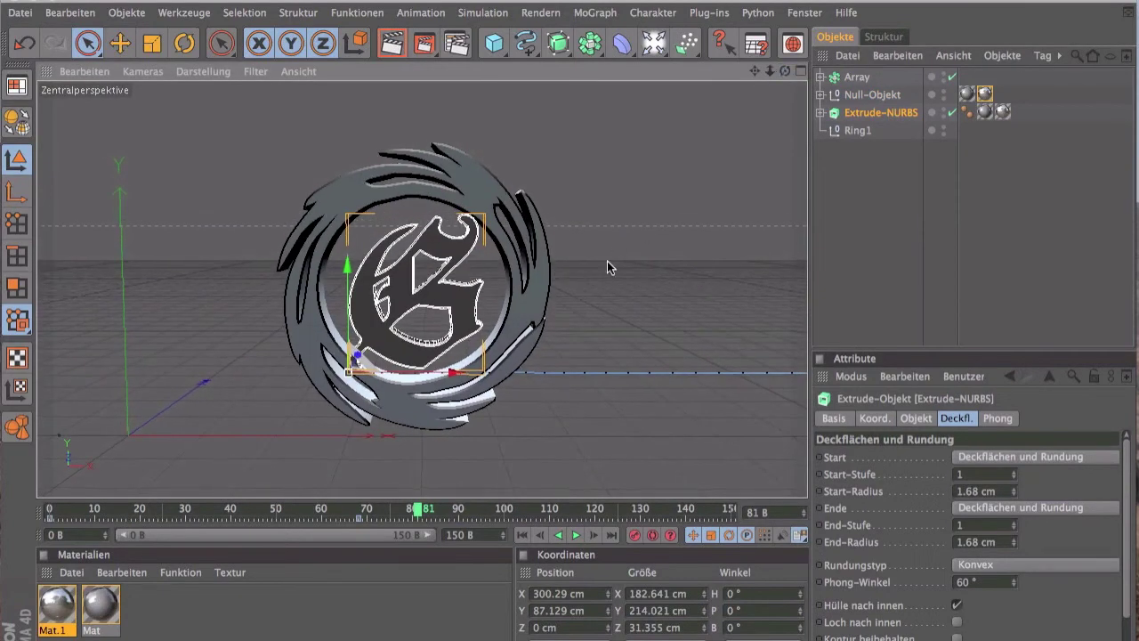
click(394, 44)
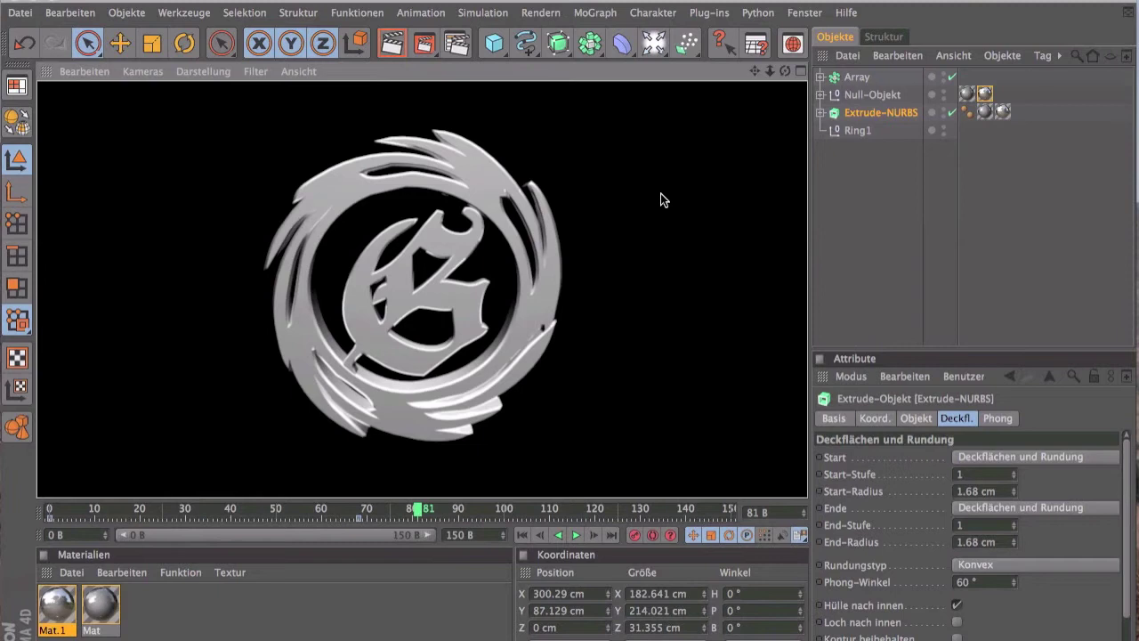
mouse_move(418, 511)
mouse_down()
mouse_move(540, 505)
mouse_move(56, 485)
mouse_move(367, 497)
mouse_up()
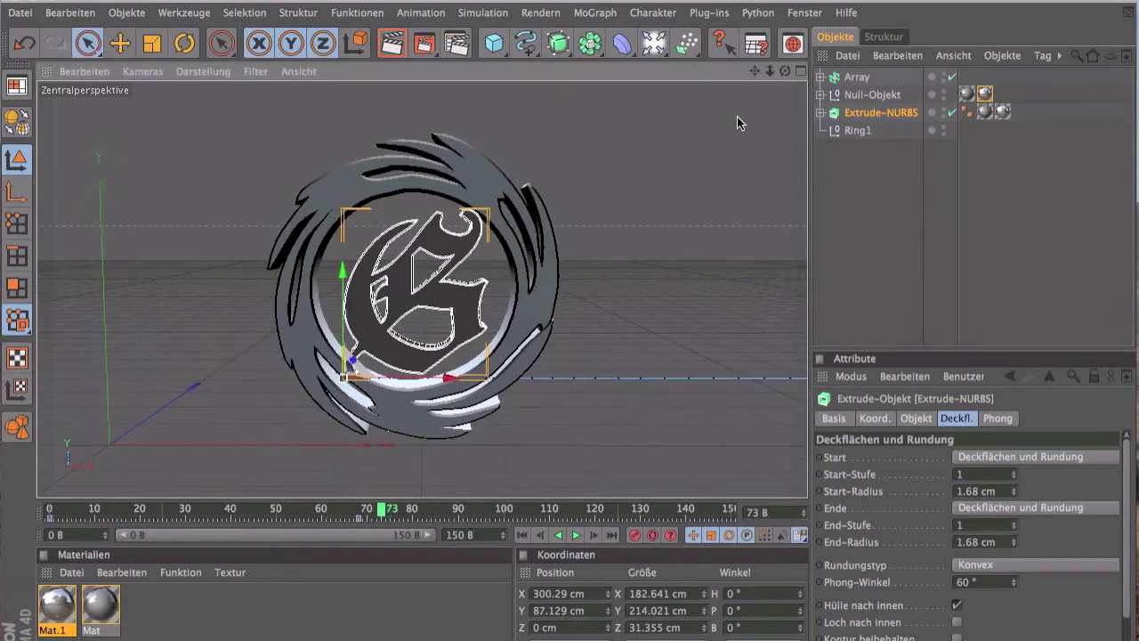
drag(385, 509, 214, 509)
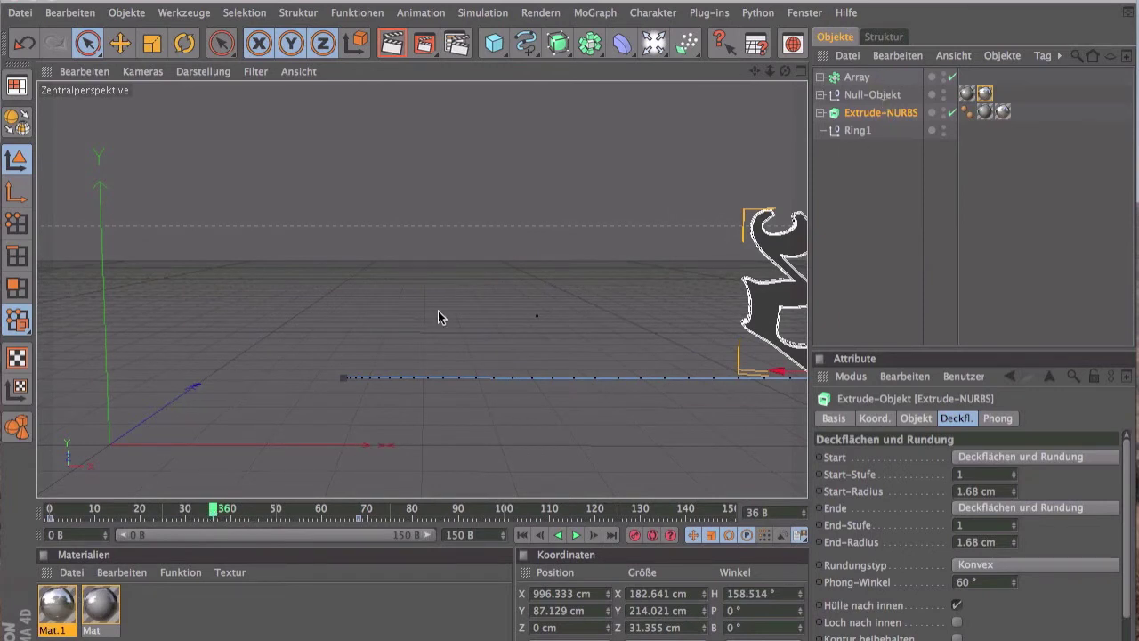
drag(212, 514, 356, 492)
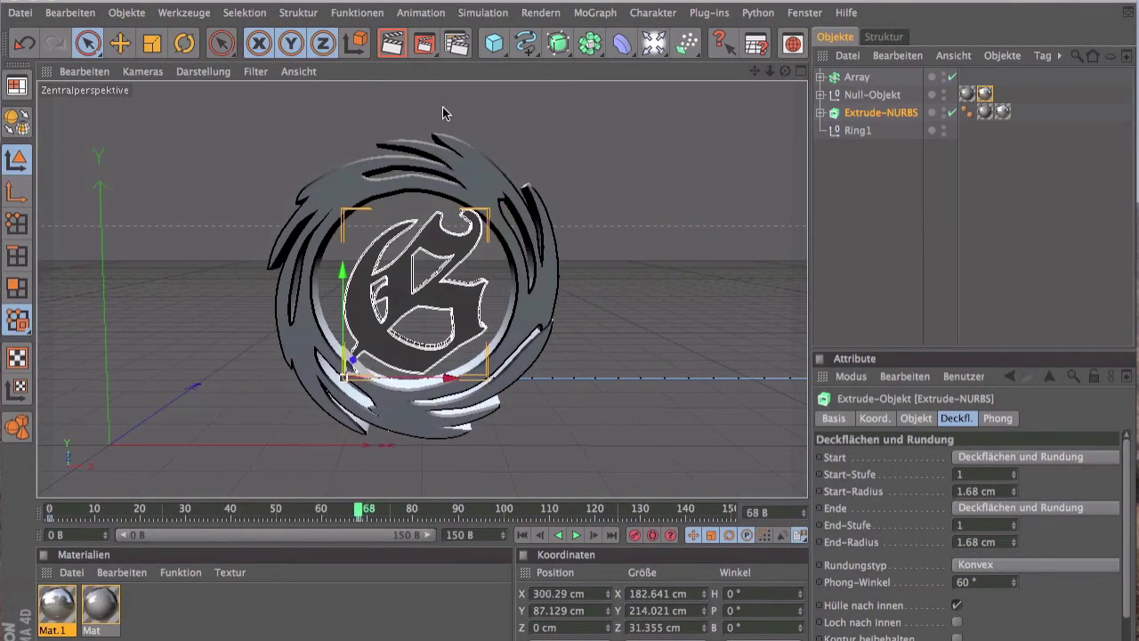
- In Render Settings, set the save format to QuickTime: PNG-Bild with Alpha-Kanal enabled
click(463, 42)
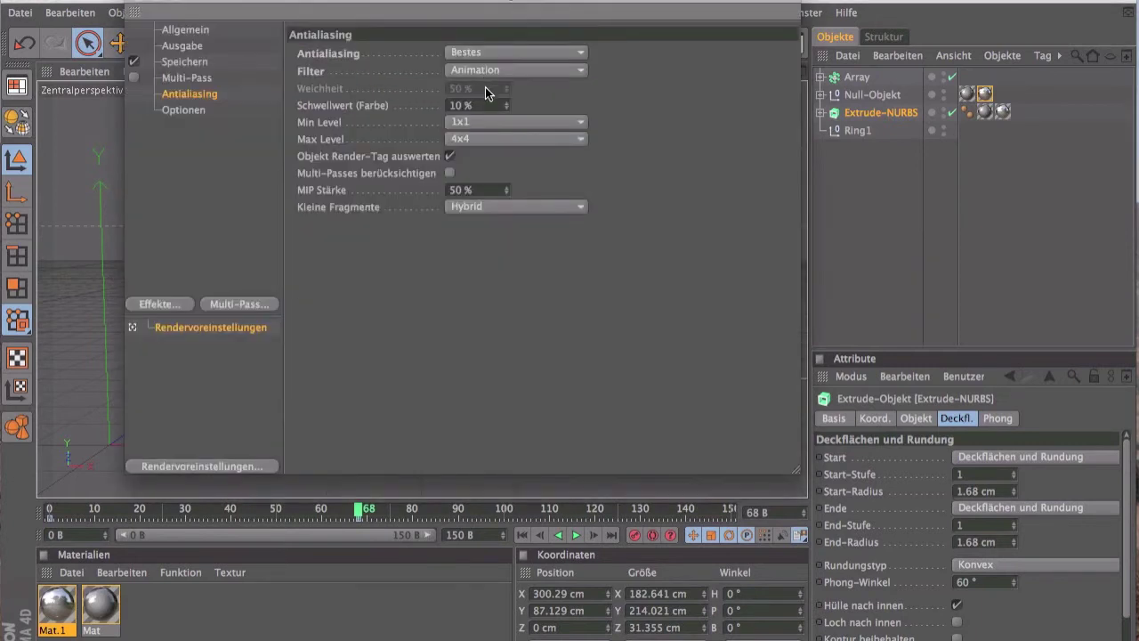
click(181, 46)
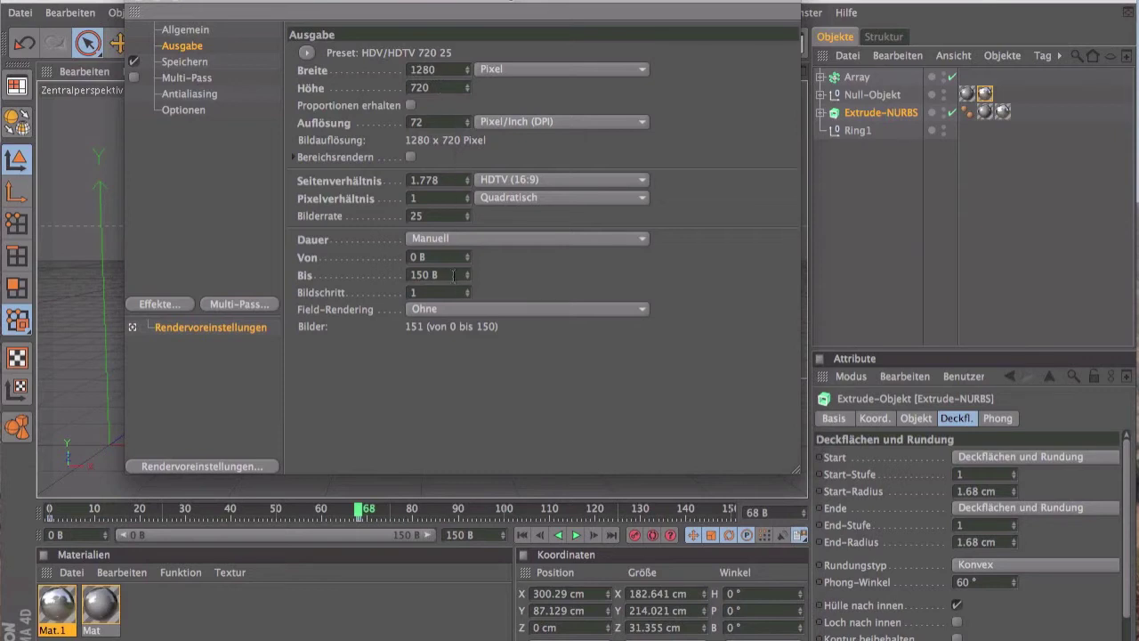
click(186, 62)
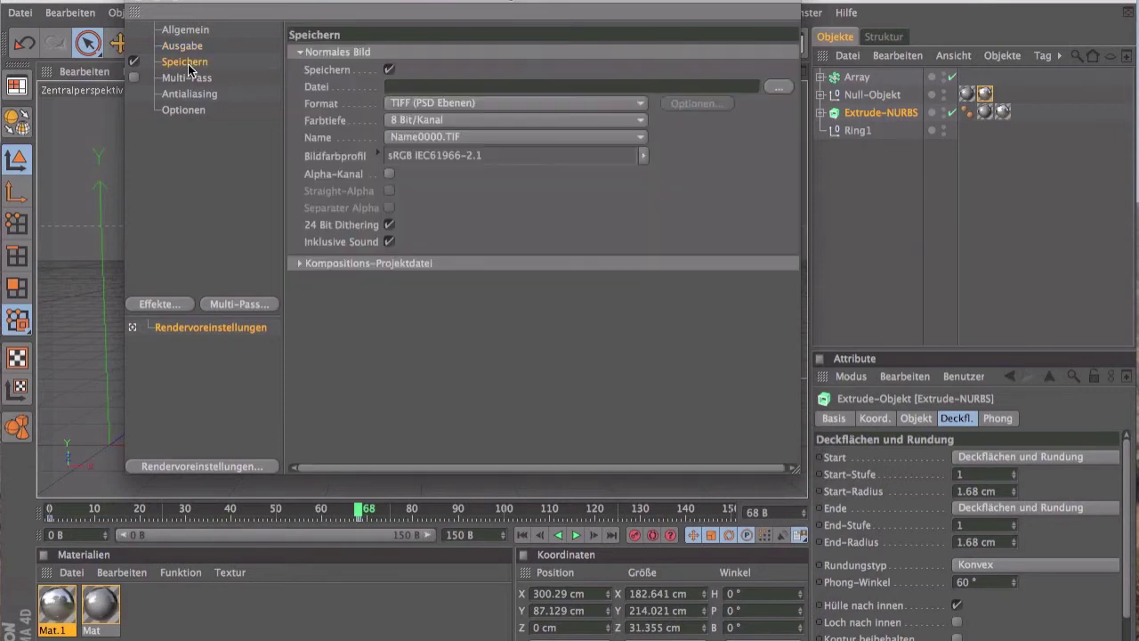
click(475, 103)
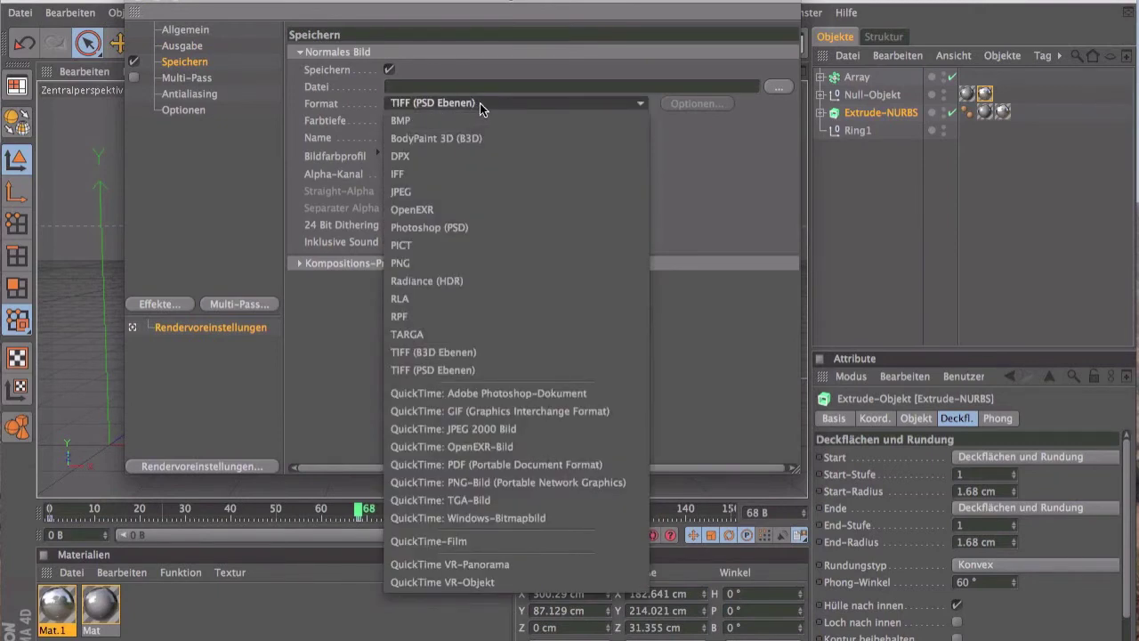
click(528, 484)
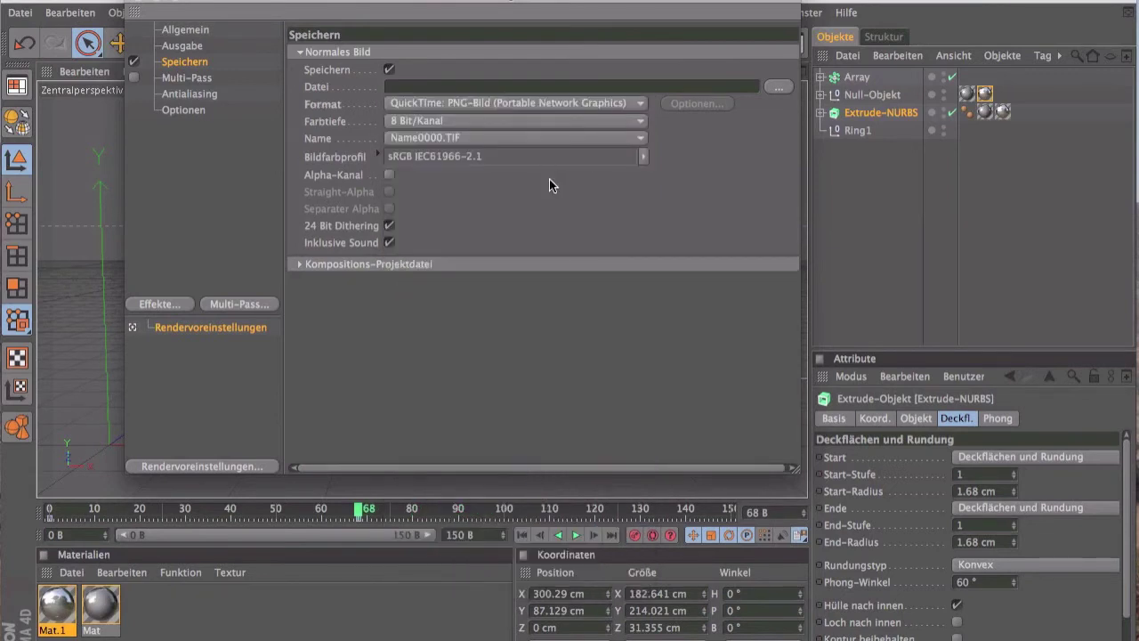
click(389, 175)
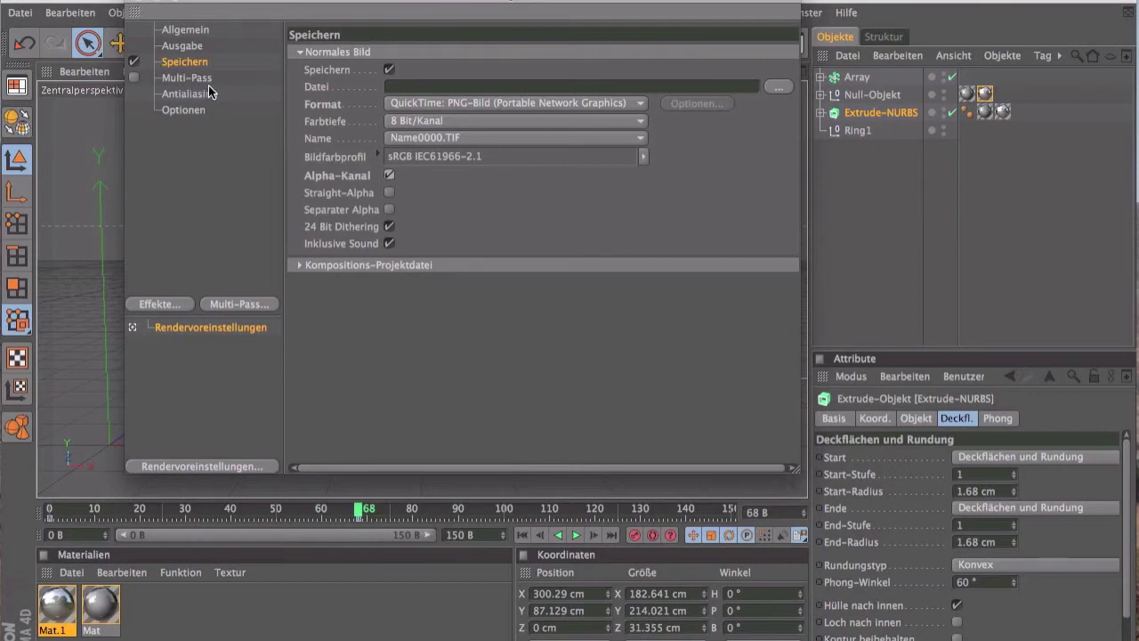
click(188, 93)
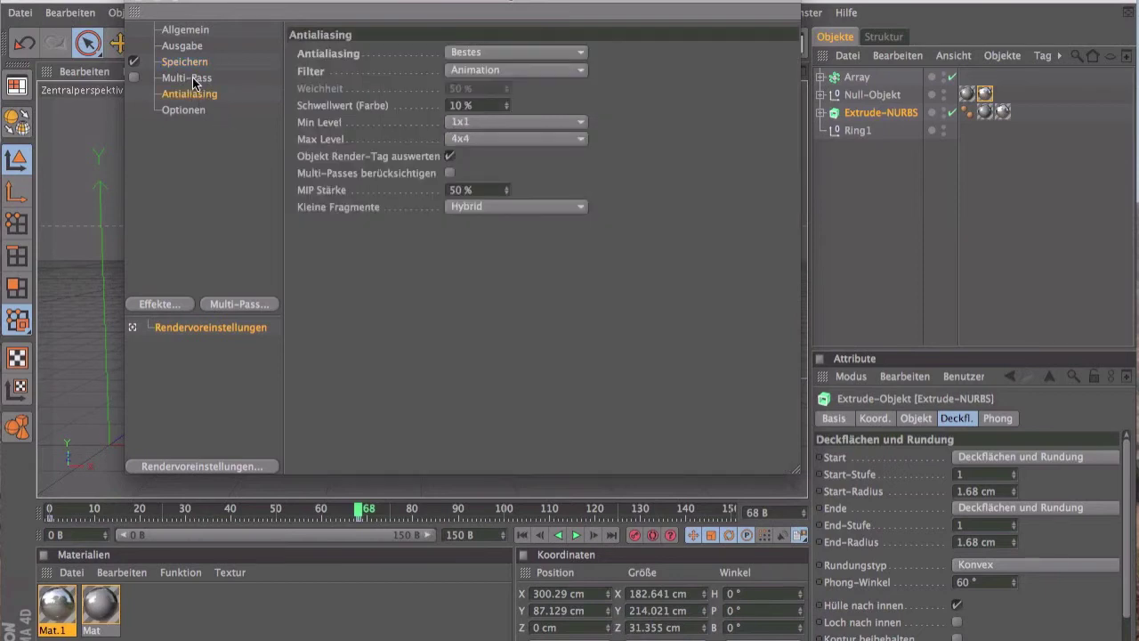
click(202, 61)
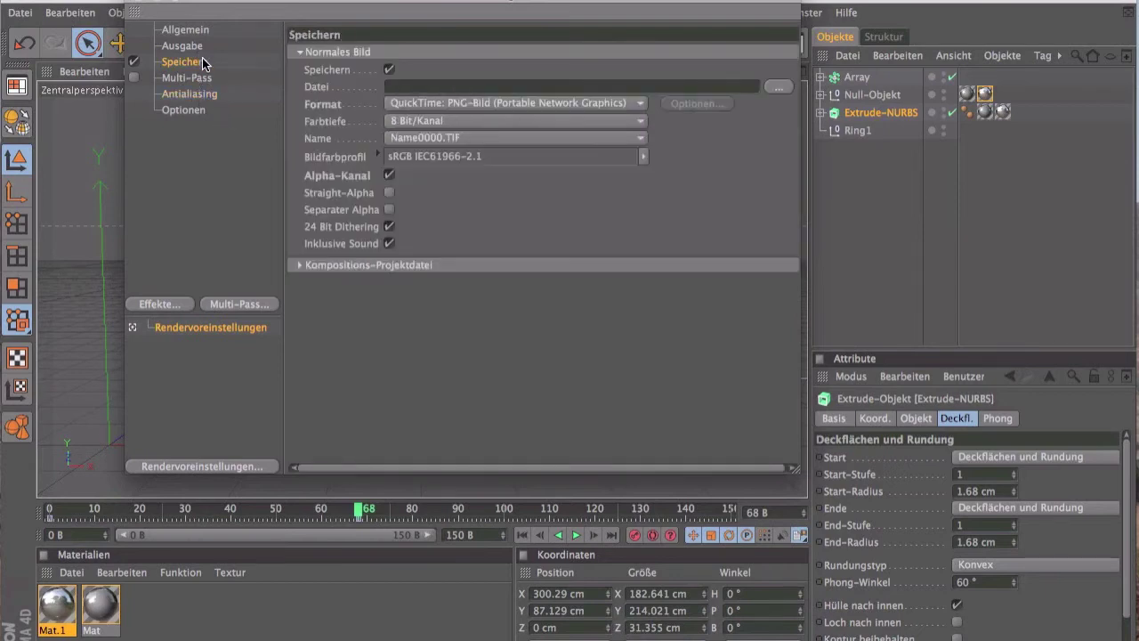
- Save the output as 'Intro' on the Desktop, replacing the existing file, then render the 151-frame sequence
click(777, 88)
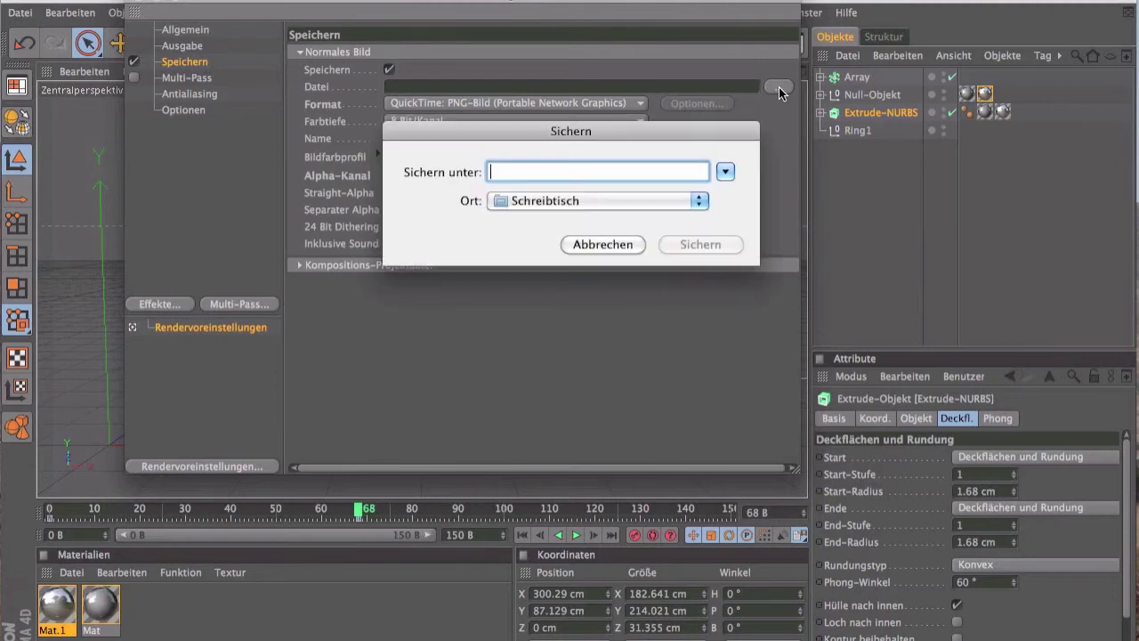
click(665, 208)
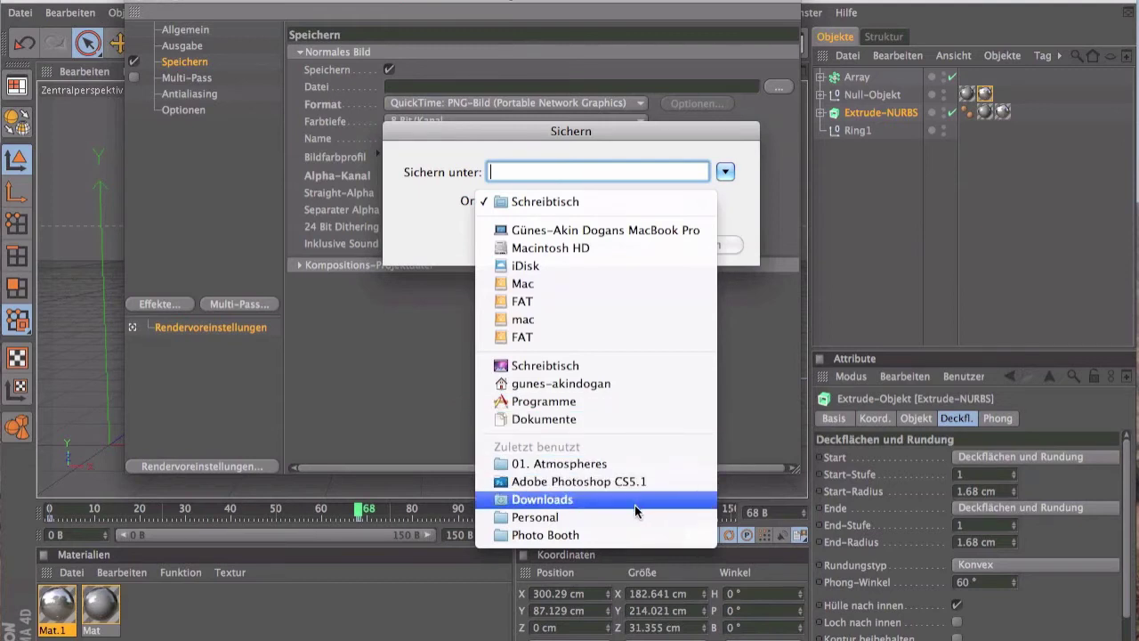
click(636, 368)
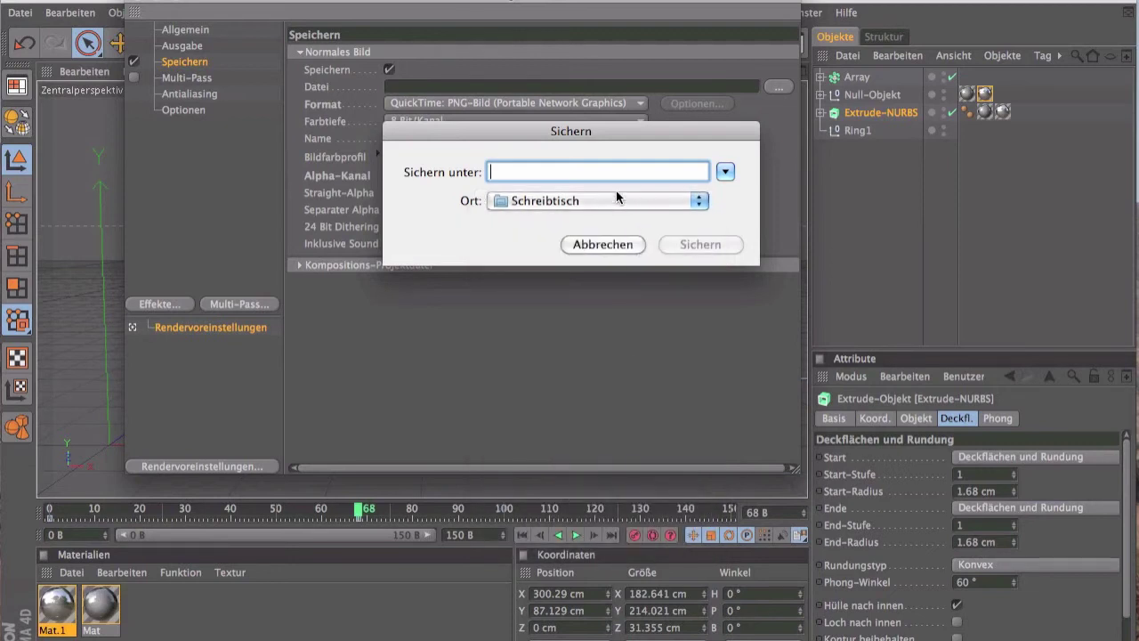
text(Intro)
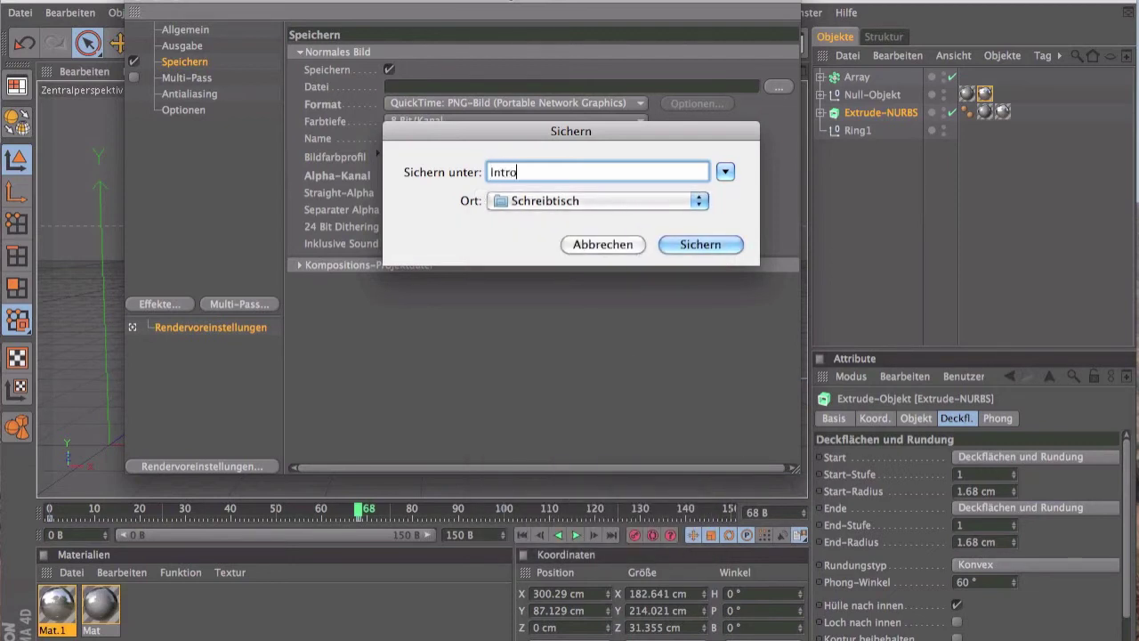
click(718, 247)
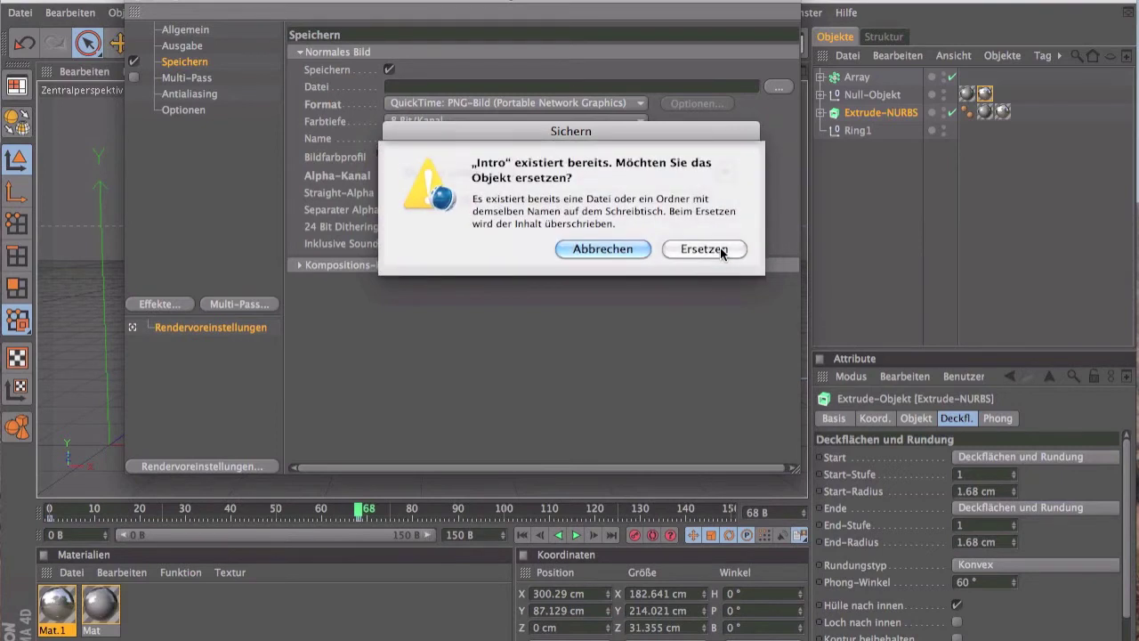
click(693, 252)
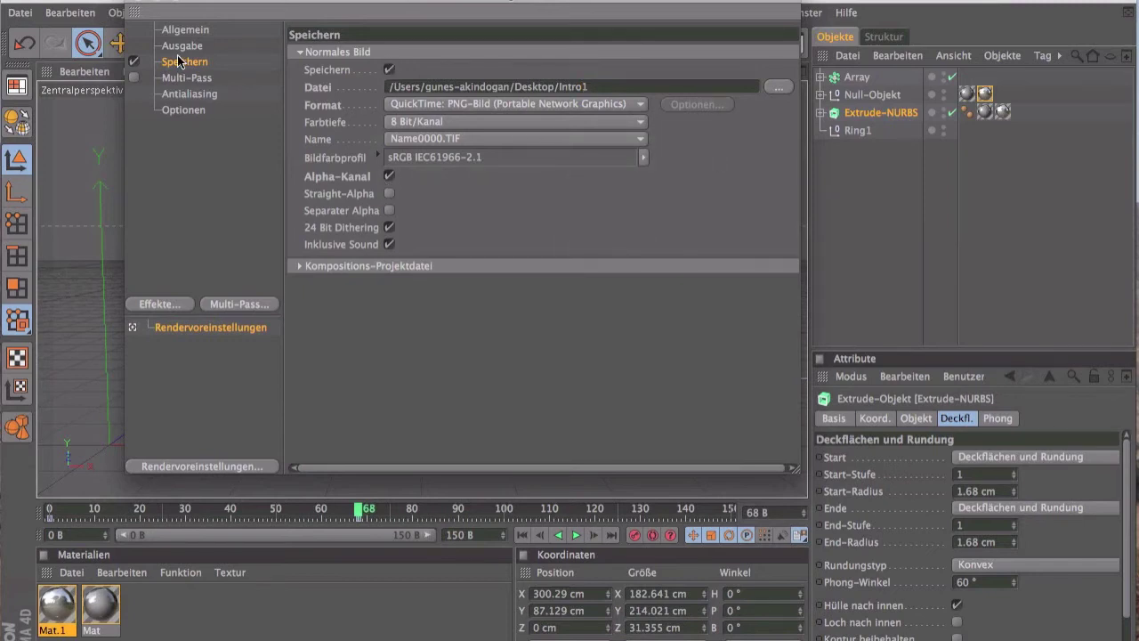
click(143, 3)
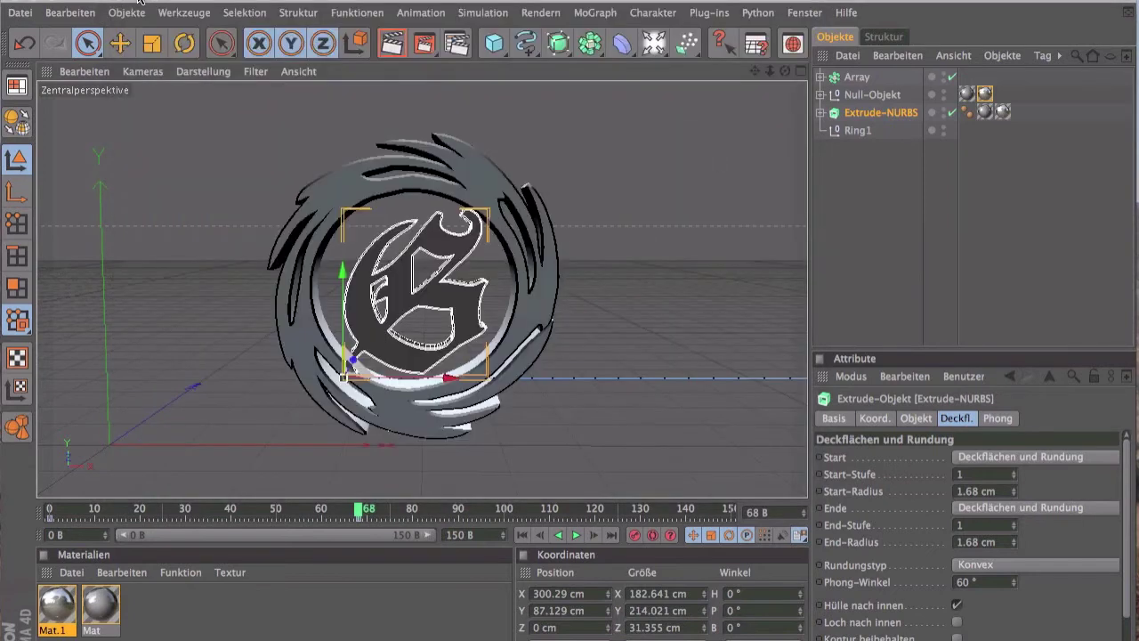
click(426, 48)
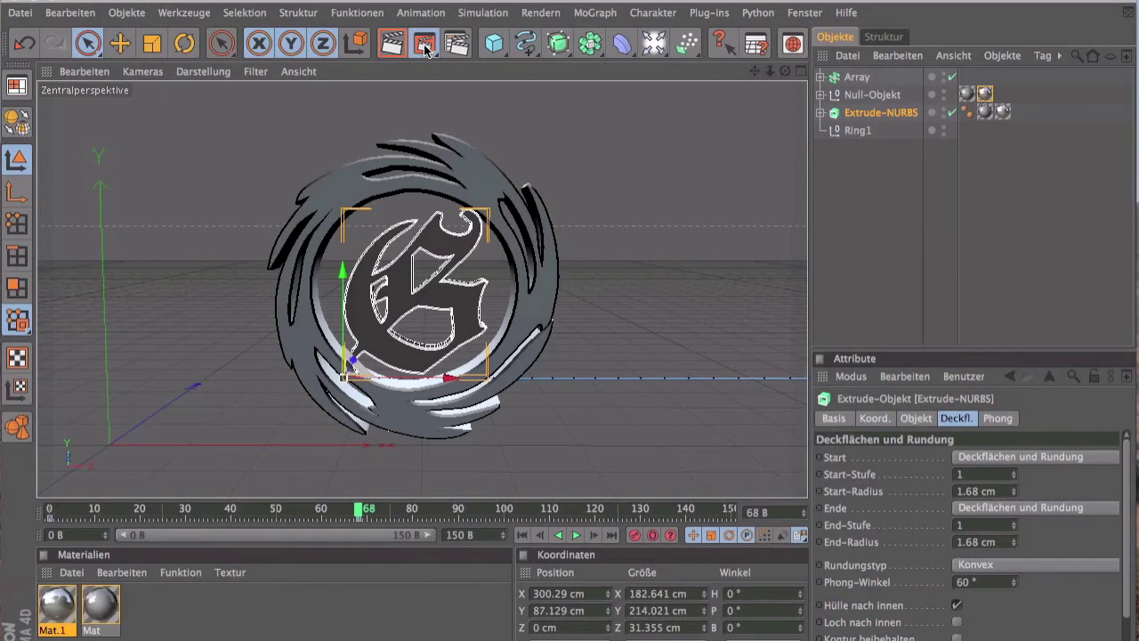
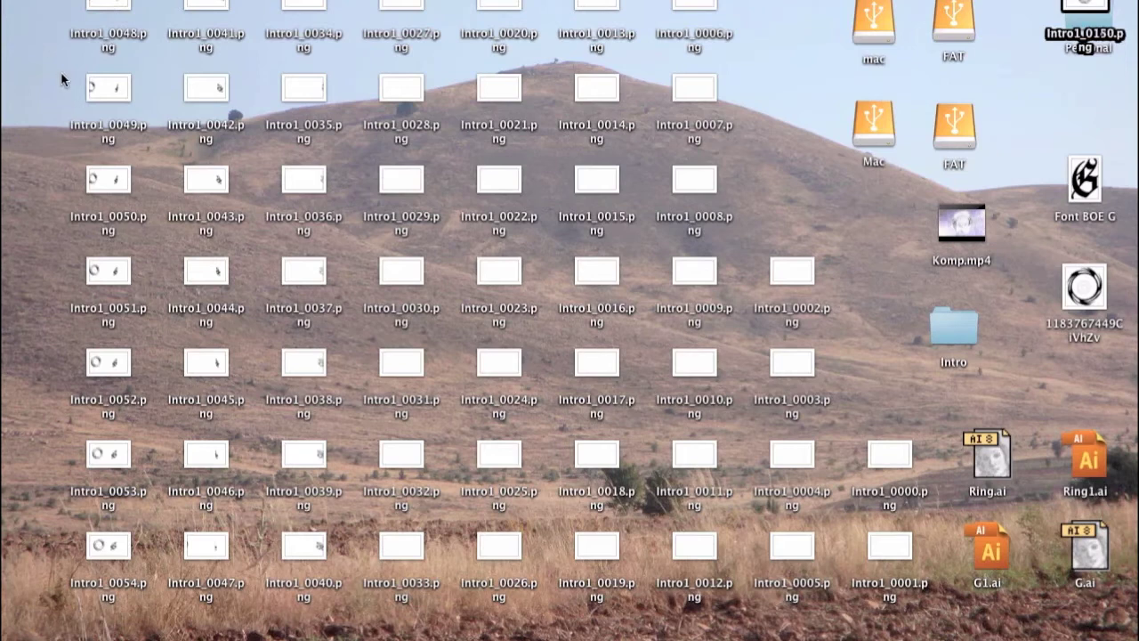
- Bring Adobe After Effects CS5.5 to the front from the Dock
mouse_move(7, 245)
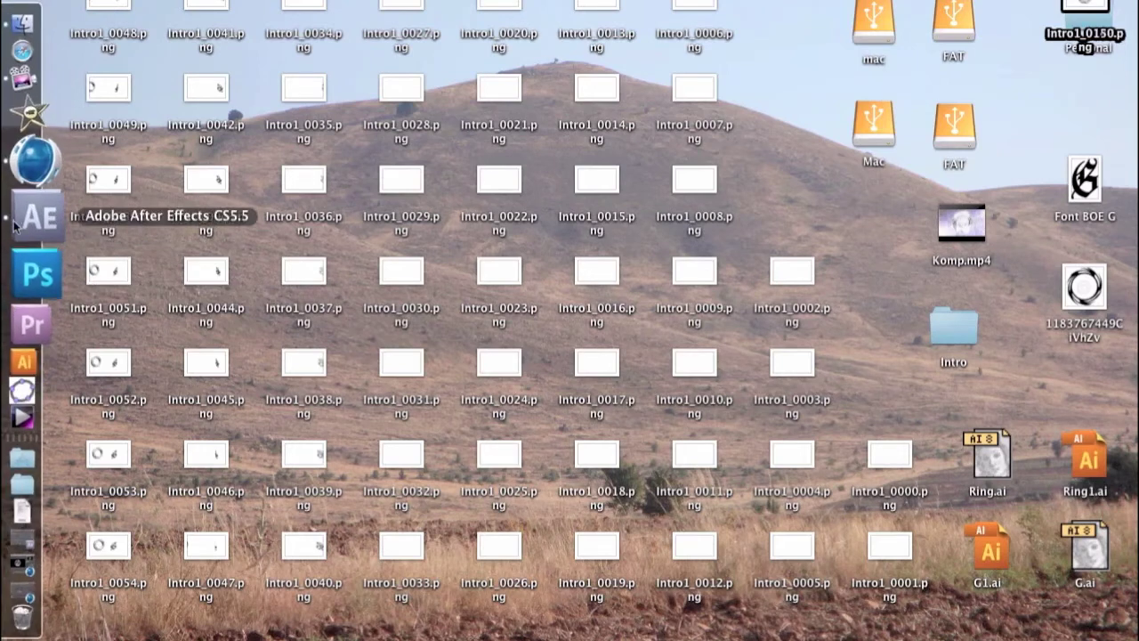
click(15, 222)
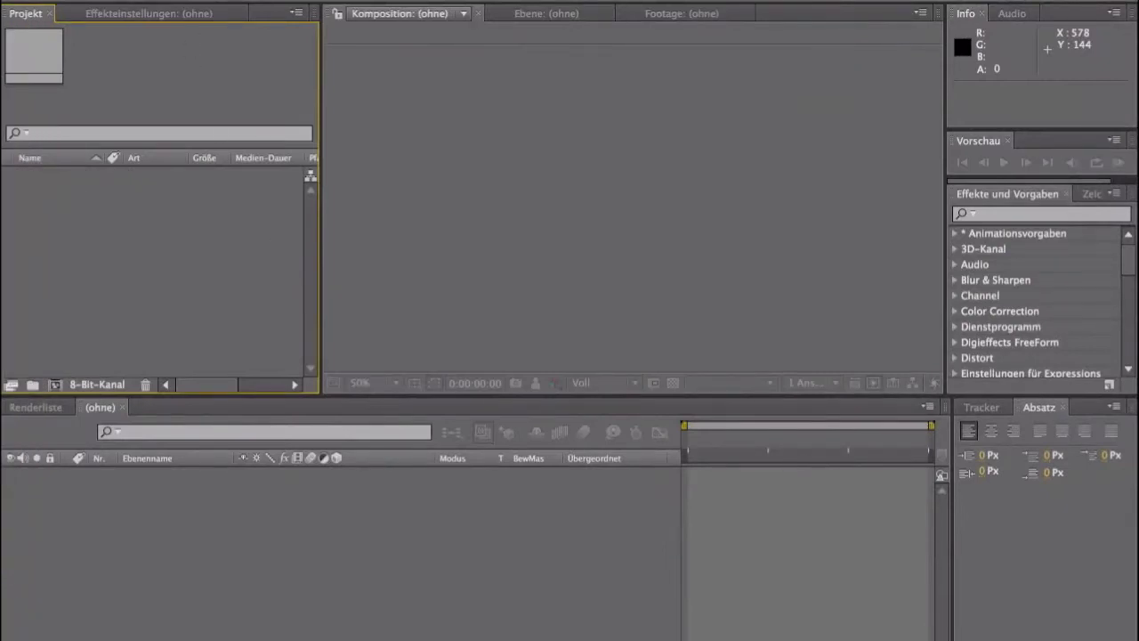
- Create a composition named Intro at 1280×720, 30 fps, lasting 0:00:10:00
click(156, 0)
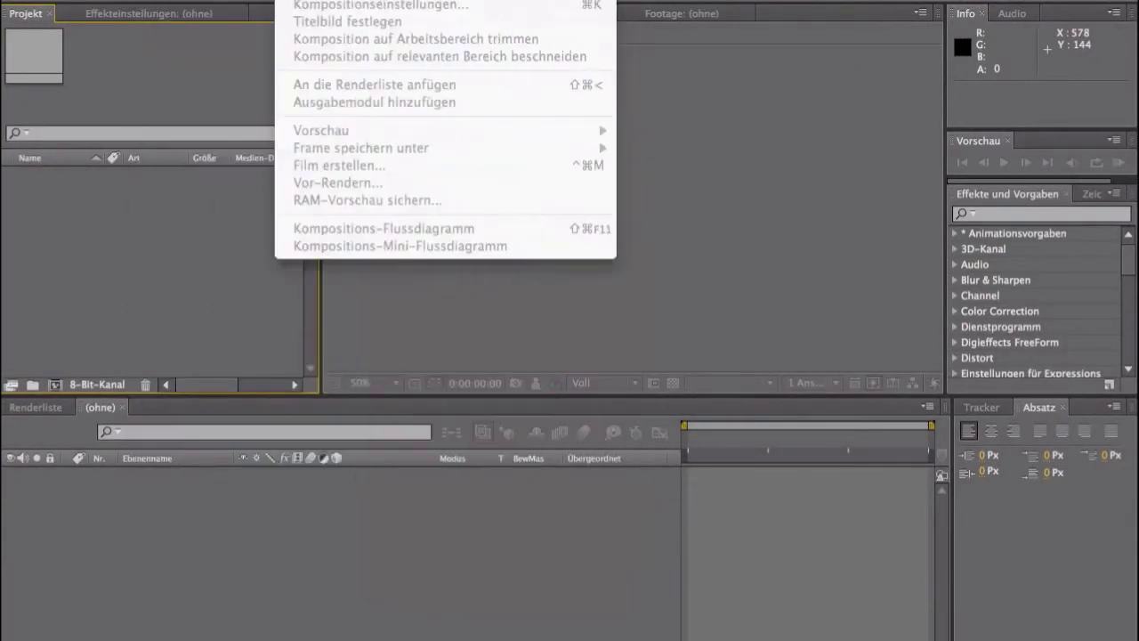
click(374, 0)
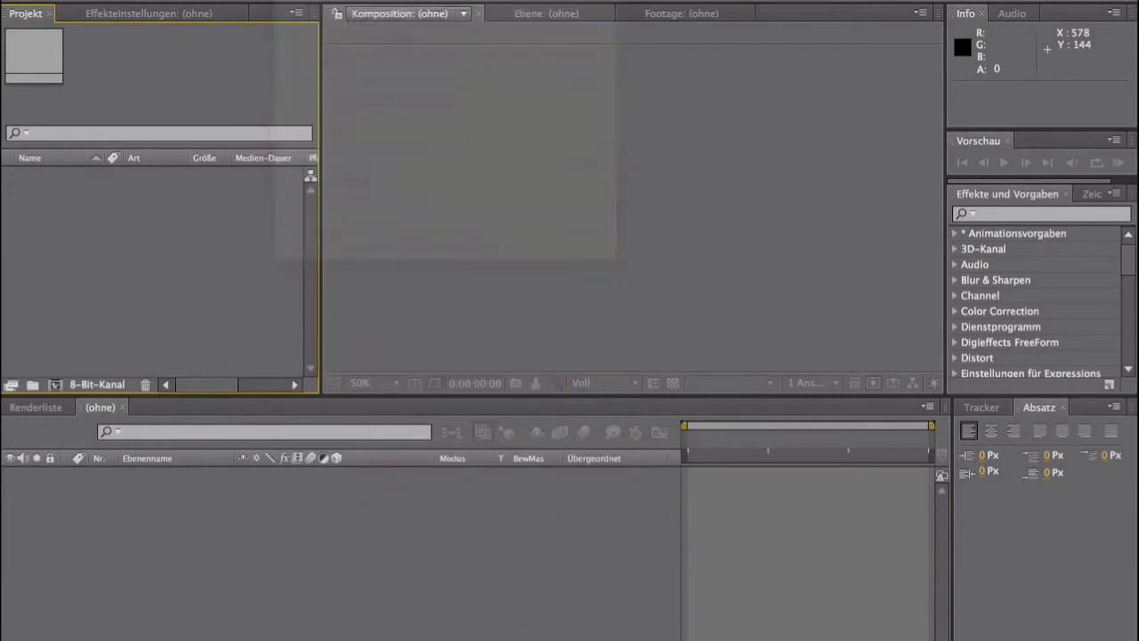
key(BackSpace)
text(Intro)
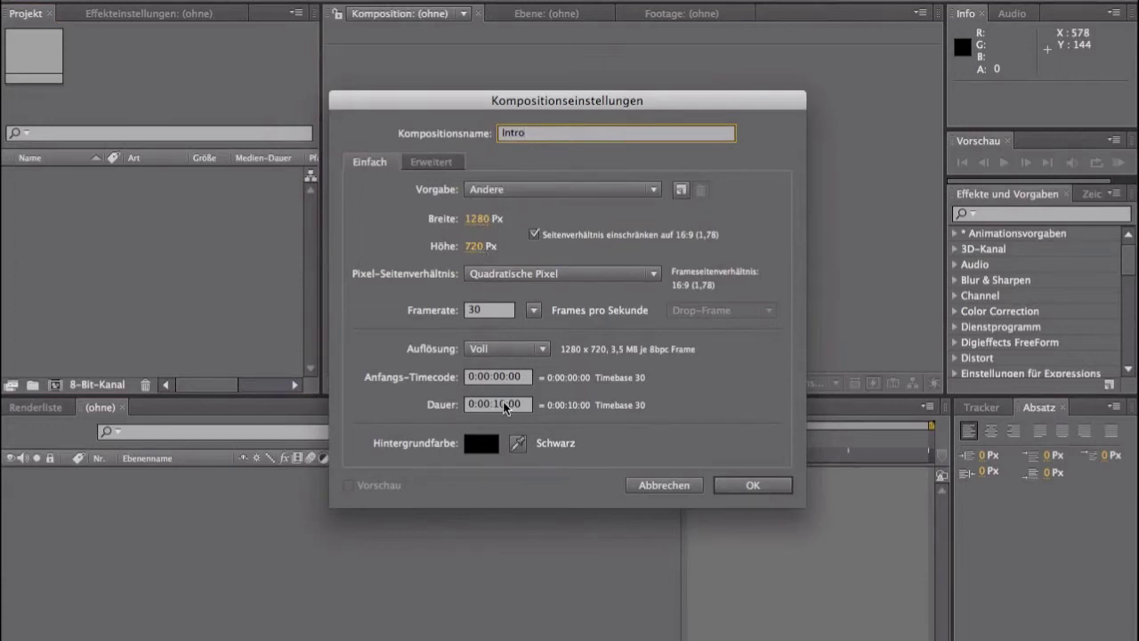
click(731, 492)
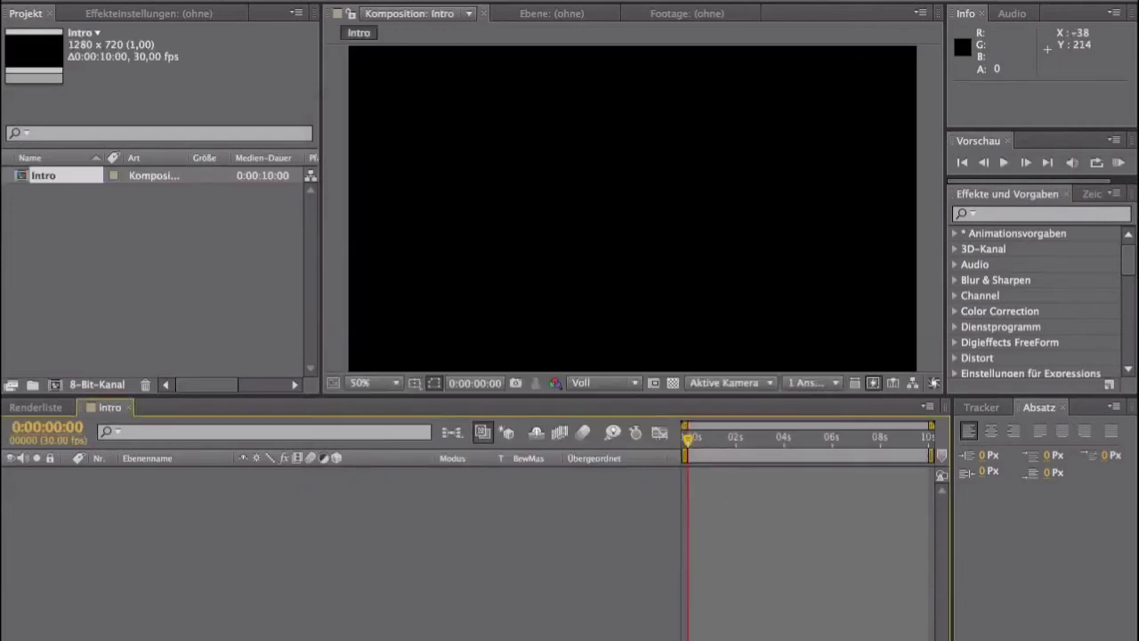
- Import Intro1_0000.png onward as a single PNG sequence
click(164, 0)
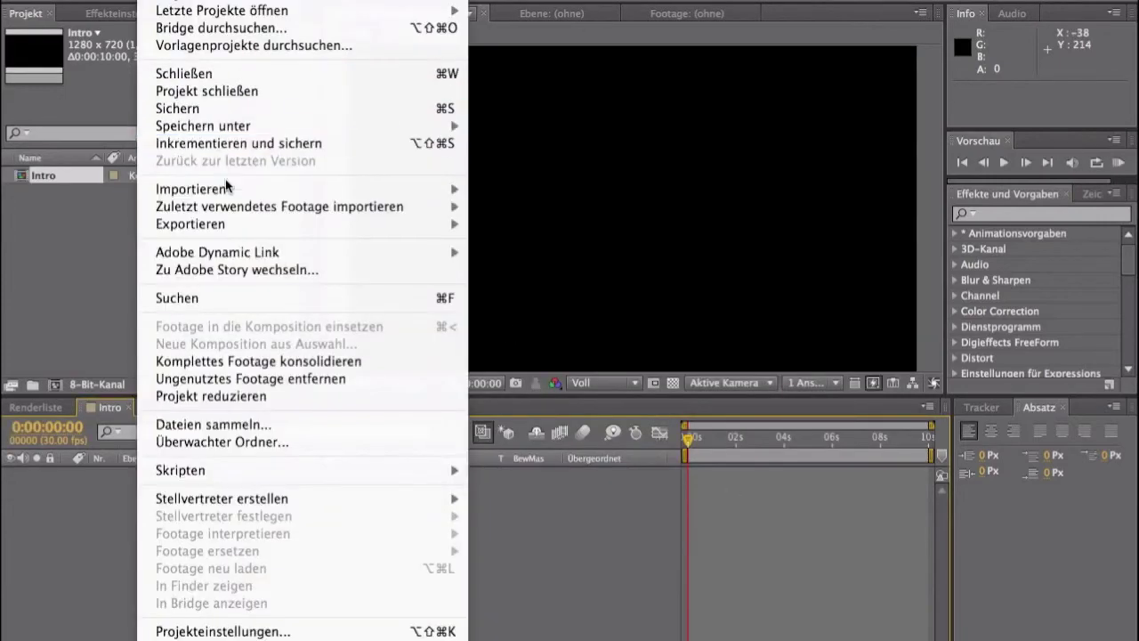
mouse_move(225, 189)
click(508, 190)
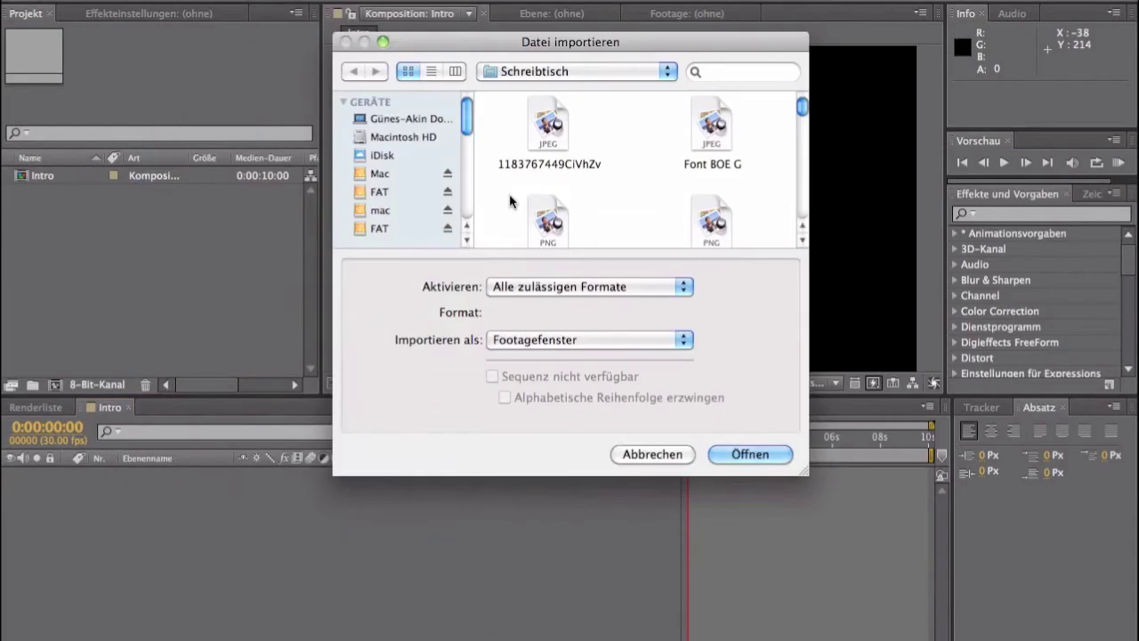
scroll(617, 148, down, 2)
scroll(617, 148, down, 2)
scroll(618, 144, down, 2)
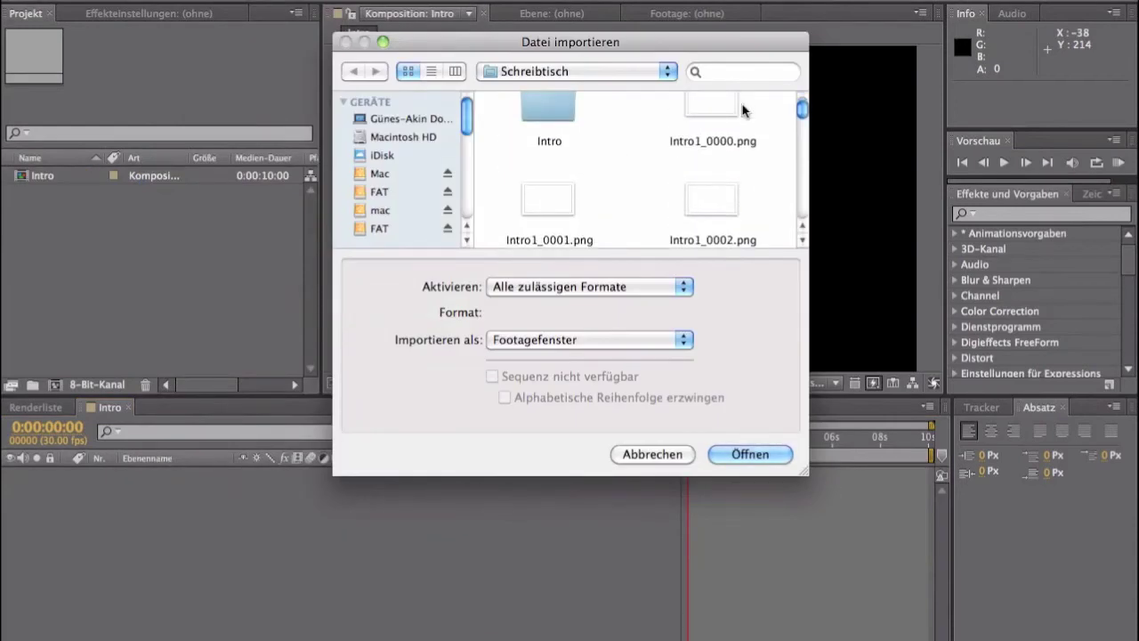
click(718, 106)
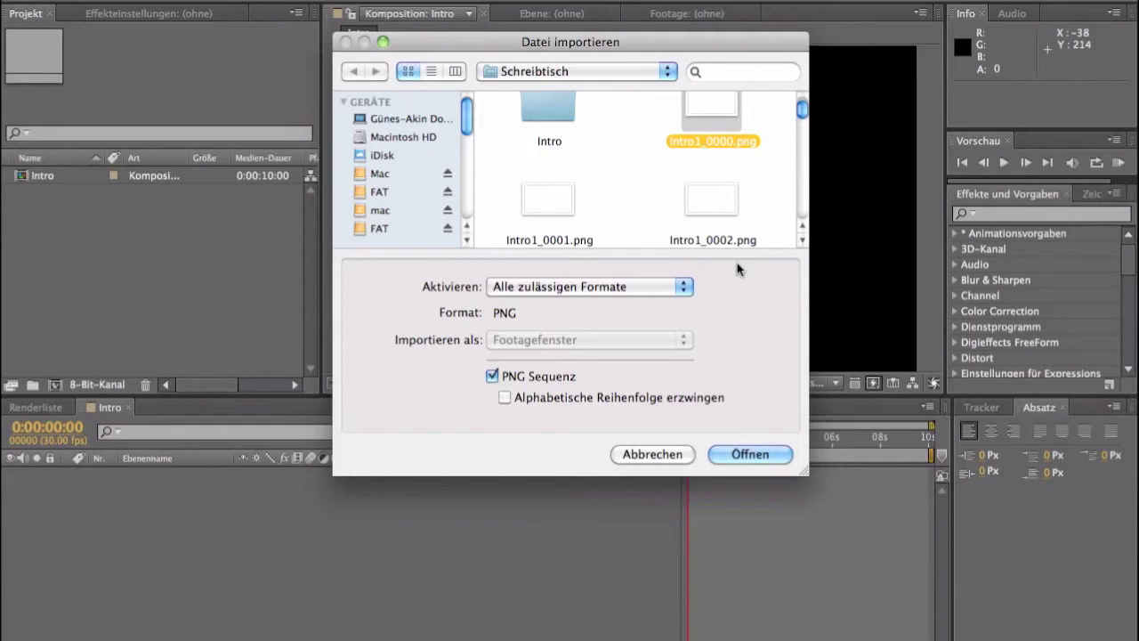
click(744, 459)
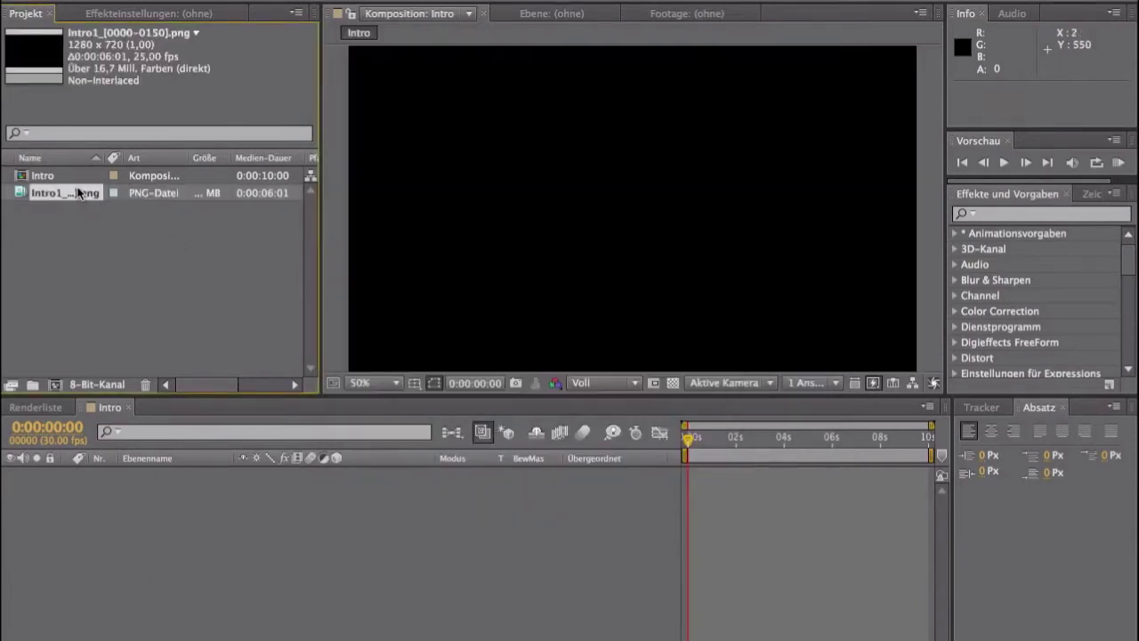
- Add the Intro1 sequence to the Intro timeline and scrub ahead to the G logo
drag(79, 192, 170, 552)
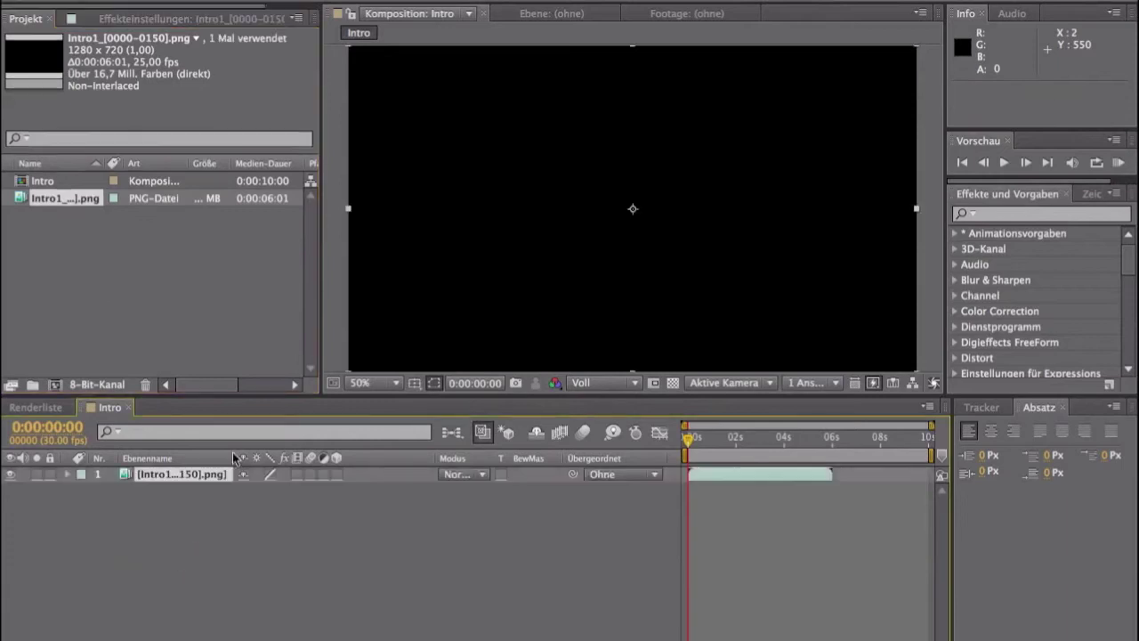
mouse_move(691, 438)
mouse_down()
mouse_move(834, 457)
mouse_move(725, 461)
mouse_move(757, 463)
mouse_up()
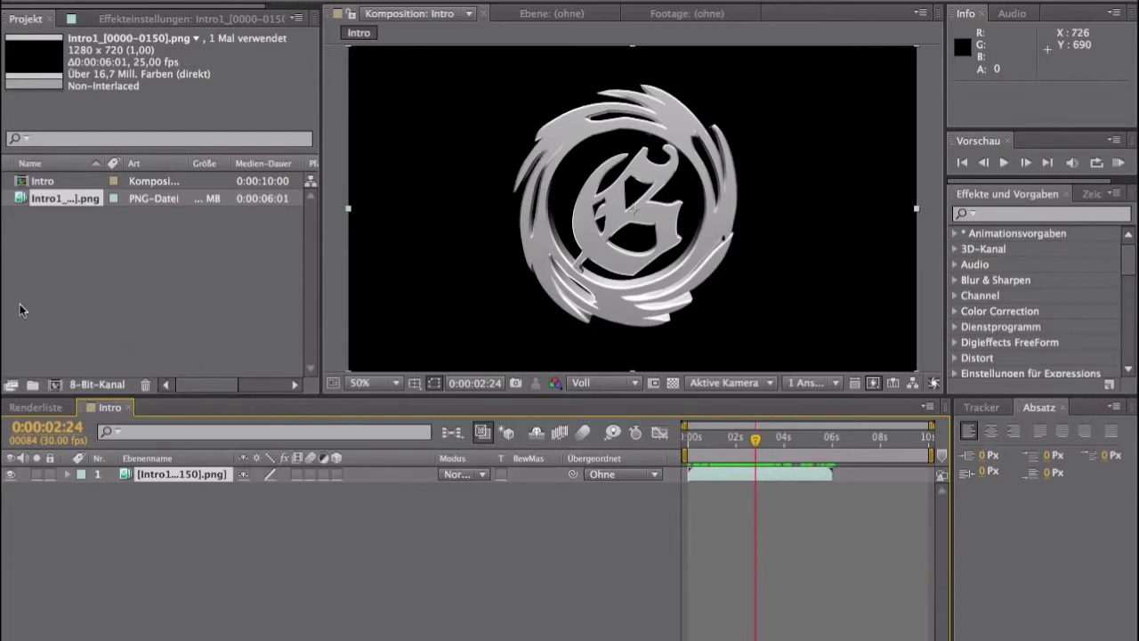
mouse_move(2, 298)
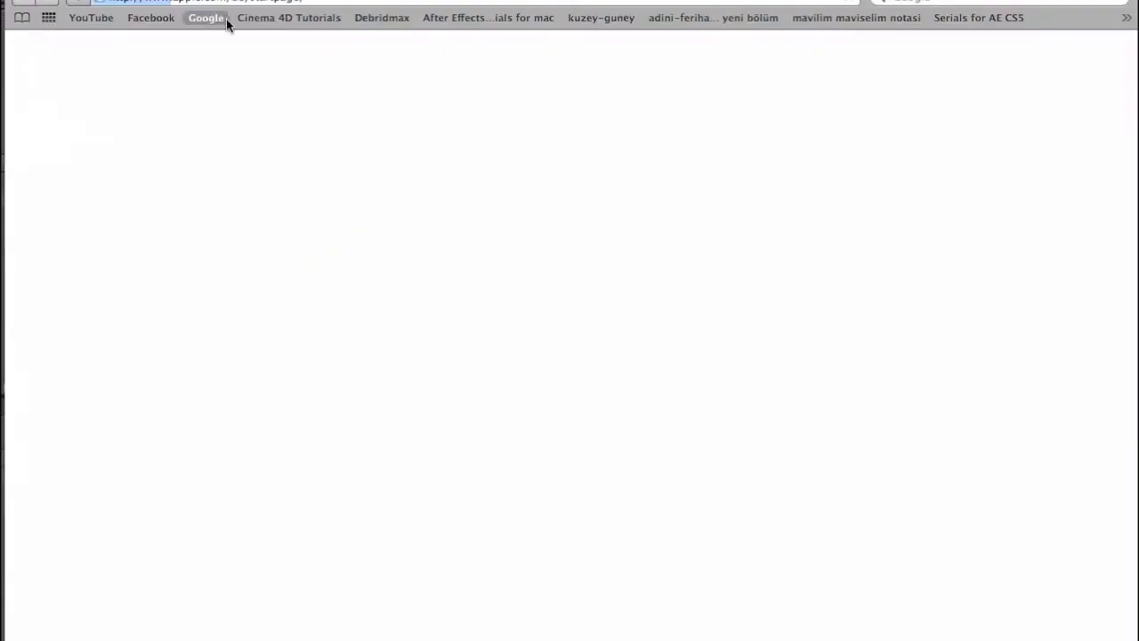
- Search Google Images for 'metal texture'
click(223, 19)
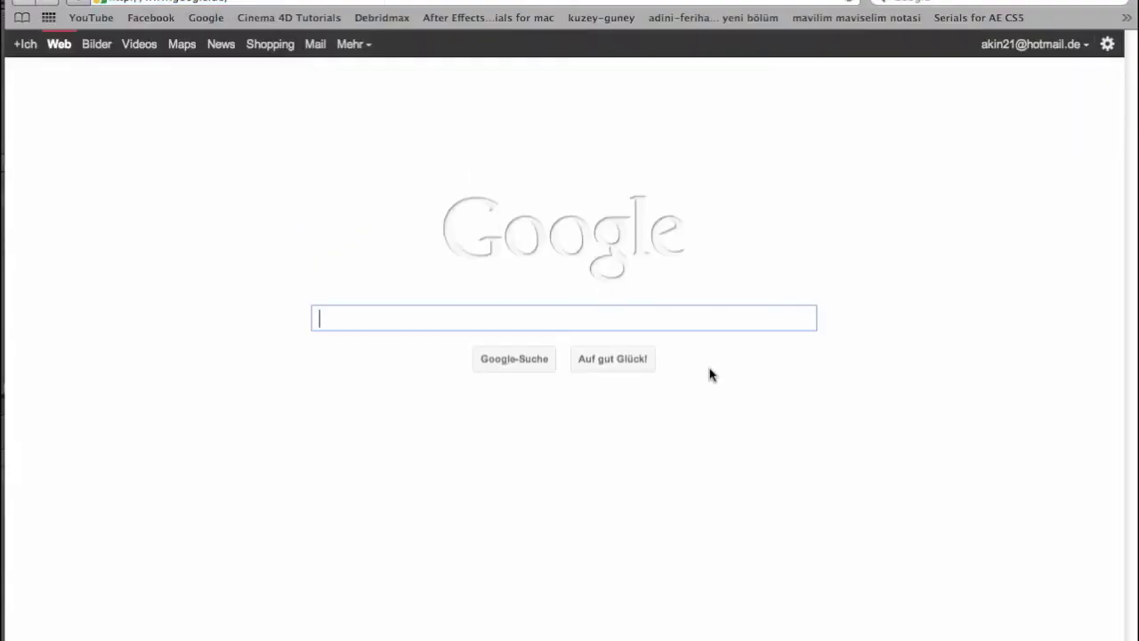
text(metal tex)
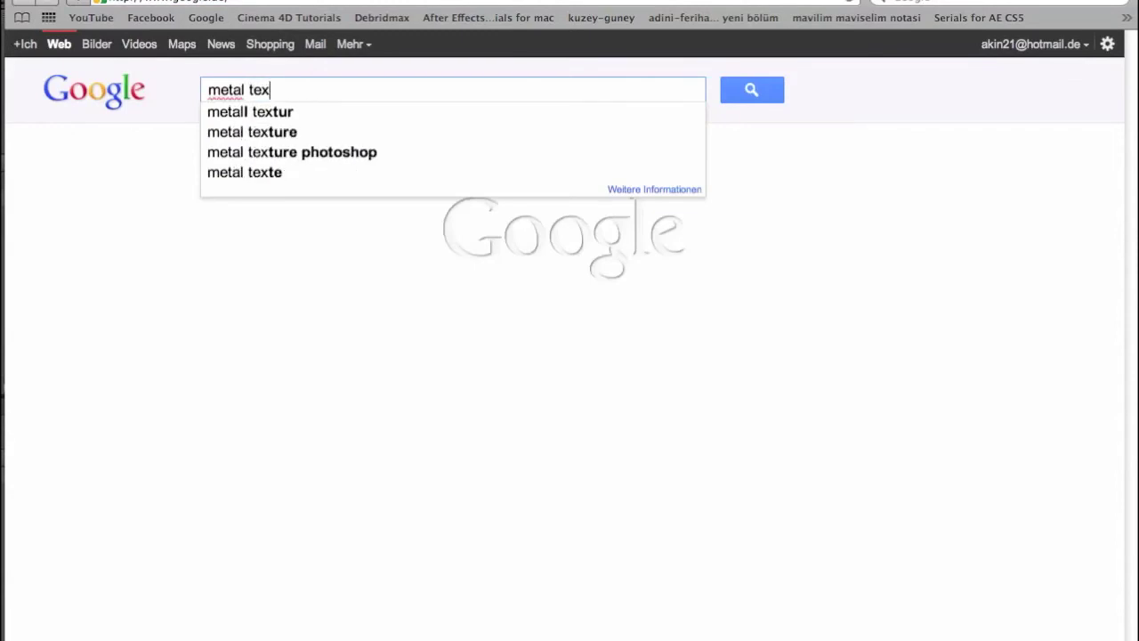
text(ture)
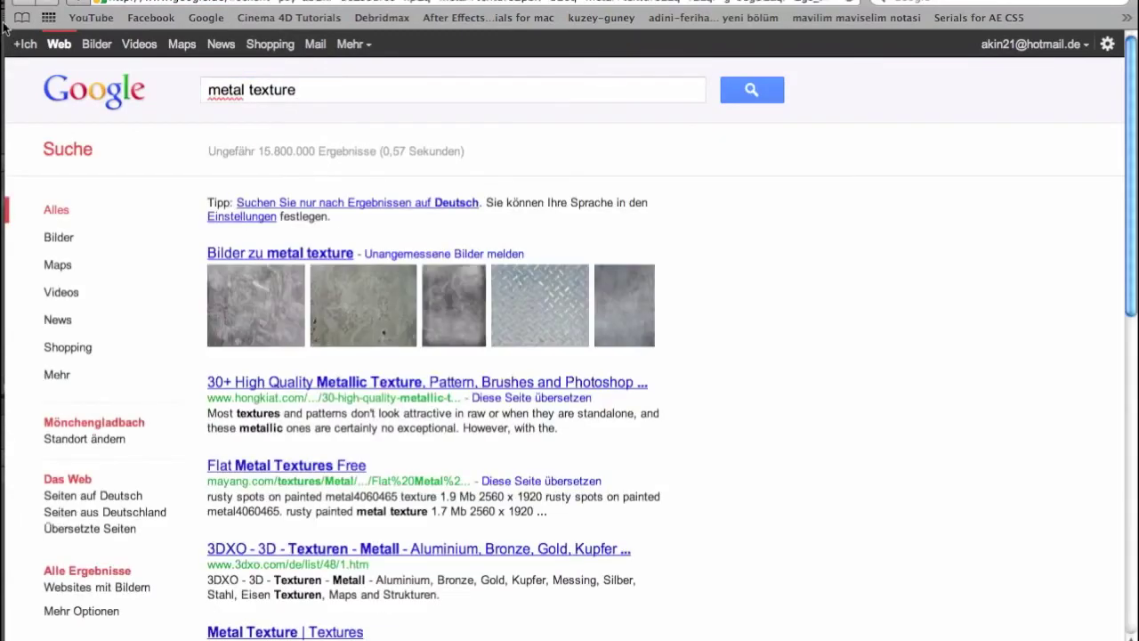
click(84, 43)
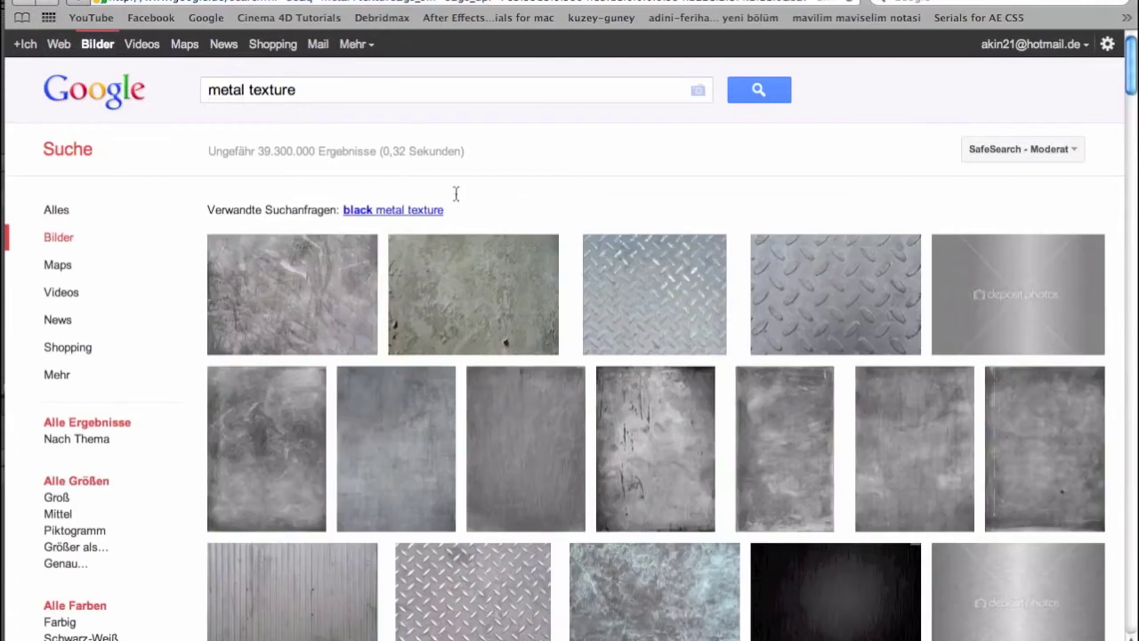
scroll(679, 236, down, 1)
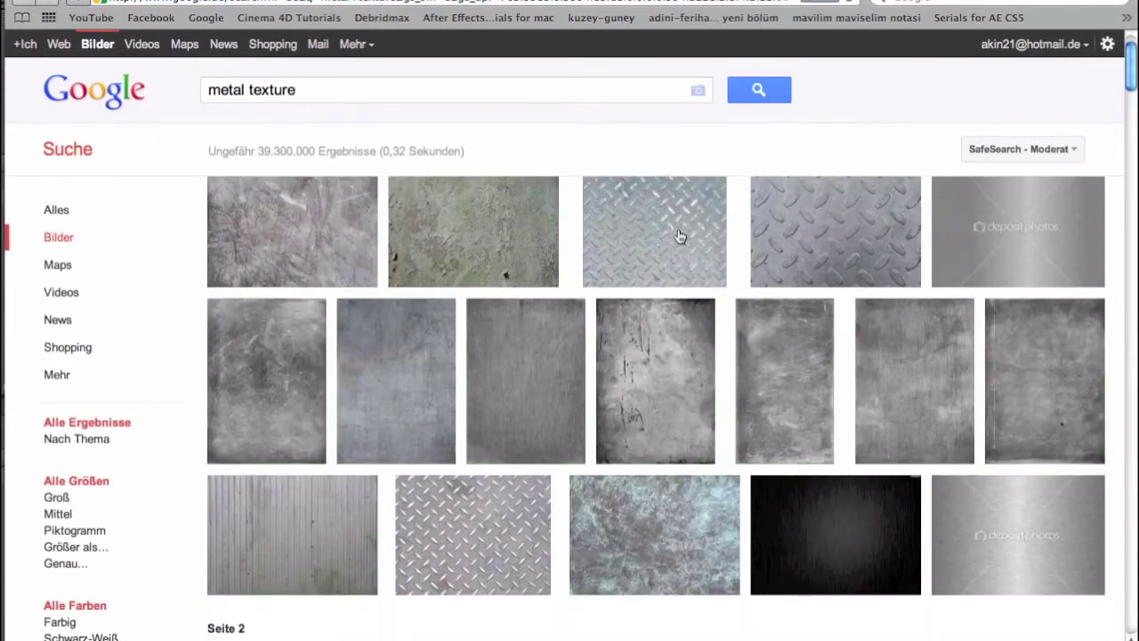
scroll(679, 236, down, 1)
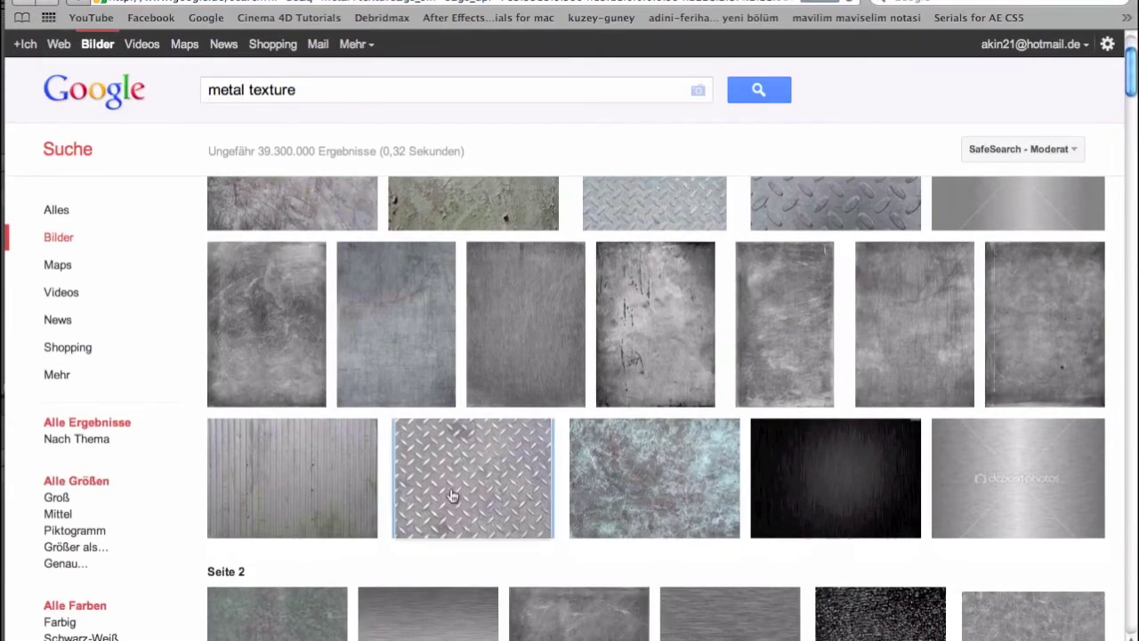
- Save the full-size scratched grey metal texture image to the desktop
mouse_move(417, 281)
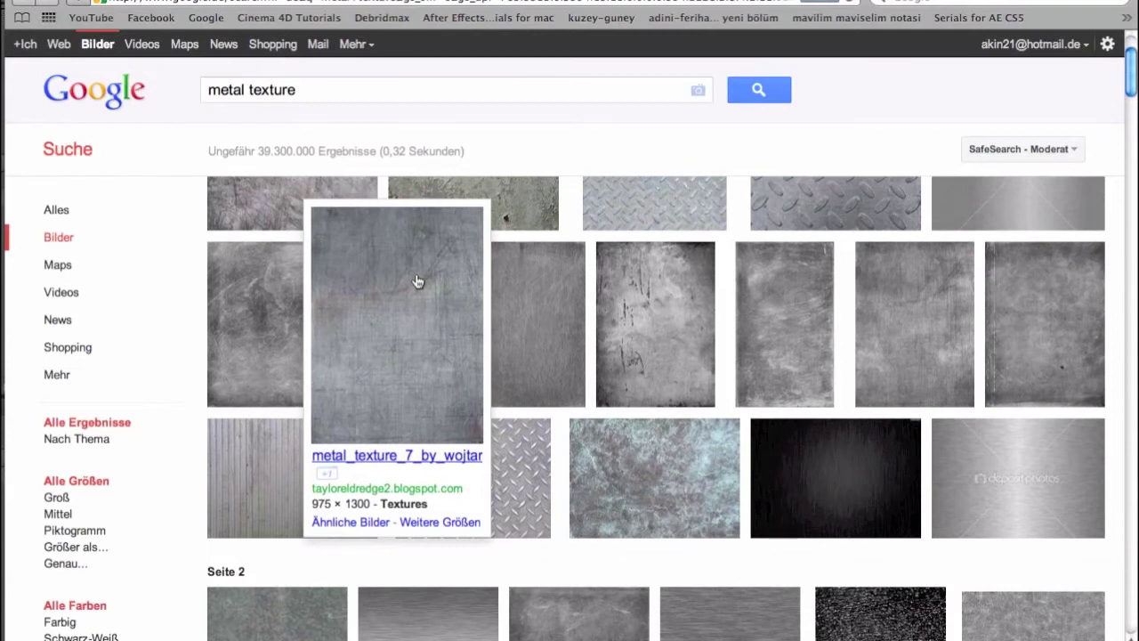
click(417, 281)
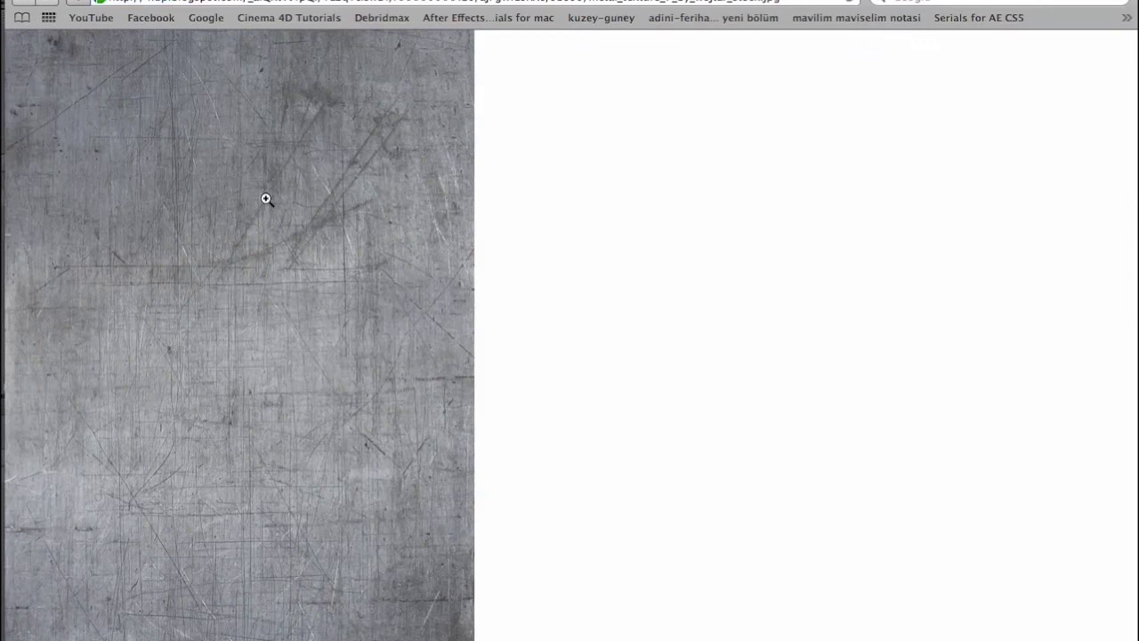
right_click(241, 191)
click(355, 249)
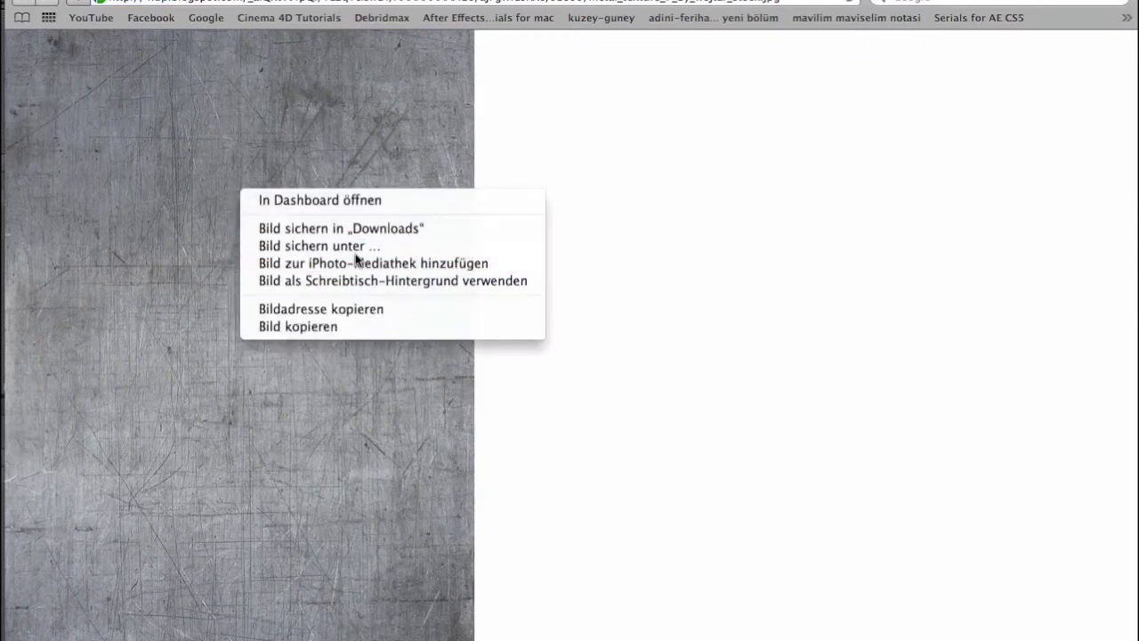
key(Return)
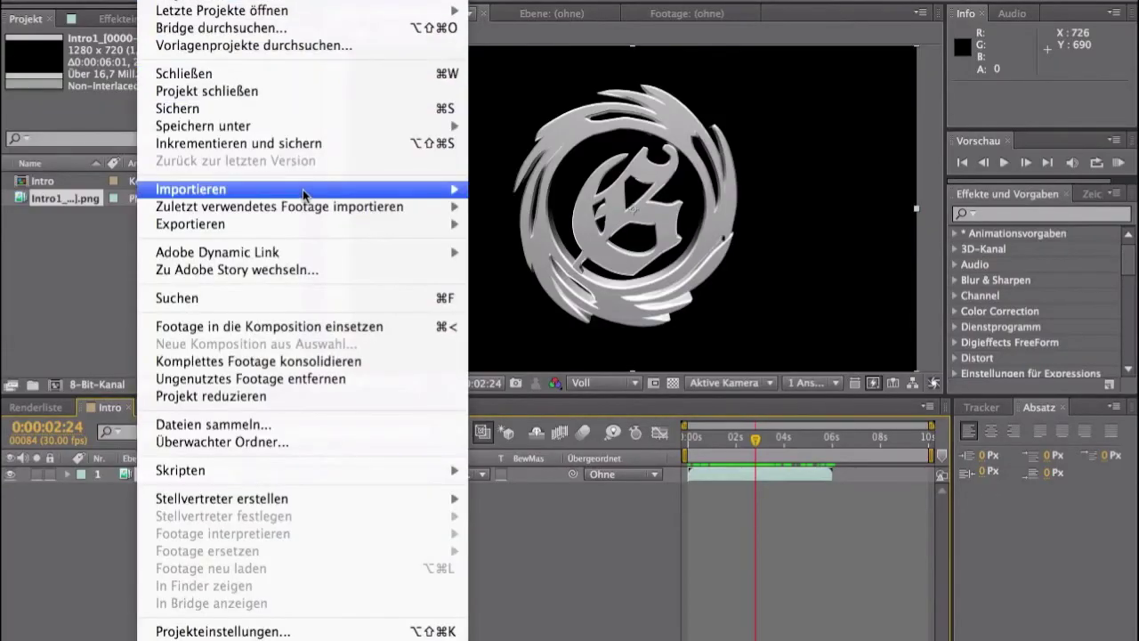
- Import metal_texture_7_by_wojtar_stock.jpg and place it as layer 2 below Intro1
mouse_move(303, 189)
click(506, 188)
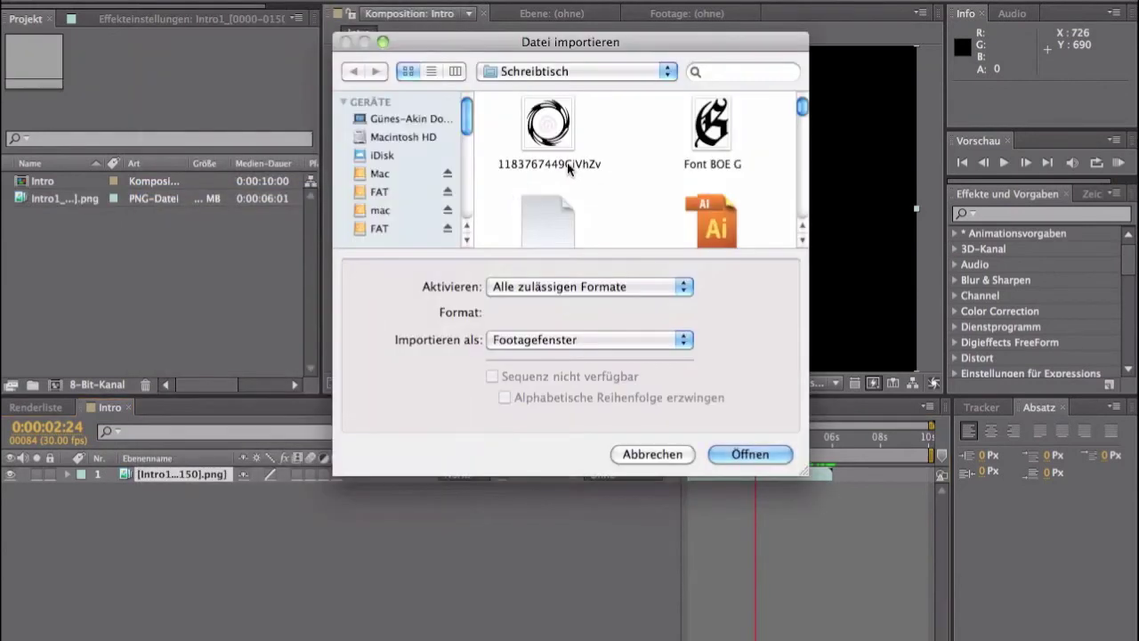
scroll(576, 167, down, 2)
scroll(577, 162, down, 3)
scroll(576, 162, down, 3)
scroll(577, 162, down, 3)
scroll(577, 162, down, 3)
scroll(576, 164, down, 2)
scroll(576, 164, down, 3)
scroll(577, 164, down, 4)
scroll(577, 164, down, 3)
scroll(576, 166, down, 1)
scroll(576, 165, down, 3)
scroll(576, 166, down, 3)
scroll(577, 166, down, 4)
scroll(577, 168, down, 3)
scroll(577, 169, down, 4)
scroll(576, 168, down, 3)
scroll(577, 168, down, 3)
scroll(576, 168, down, 4)
scroll(576, 168, down, 3)
scroll(577, 168, down, 2)
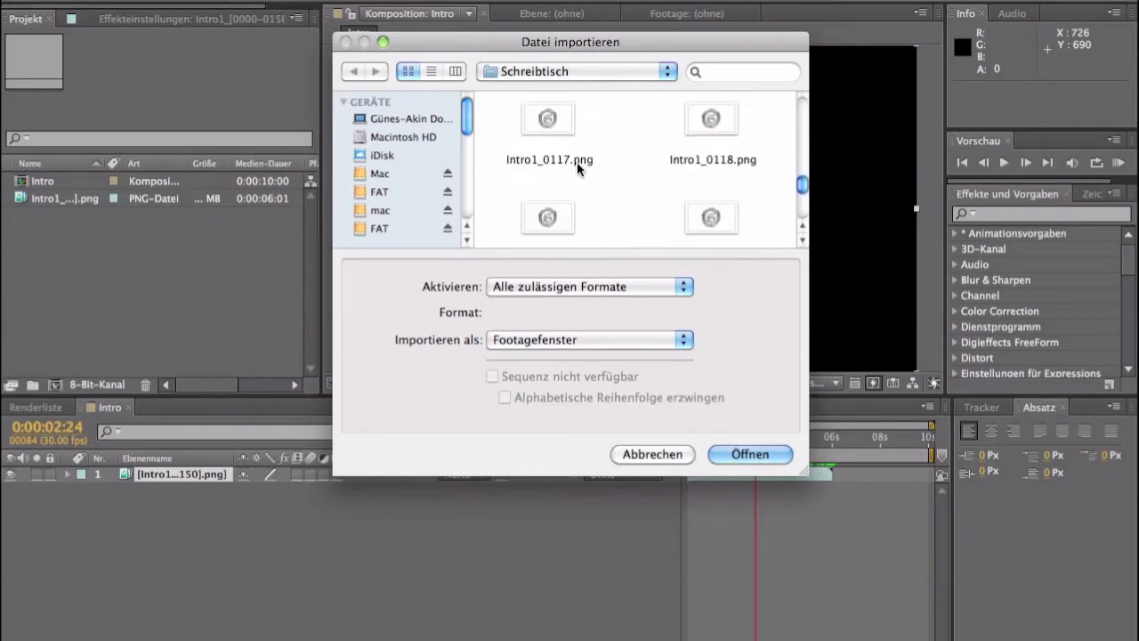
scroll(577, 168, down, 3)
scroll(577, 168, down, 4)
scroll(577, 168, down, 2)
scroll(576, 168, down, 5)
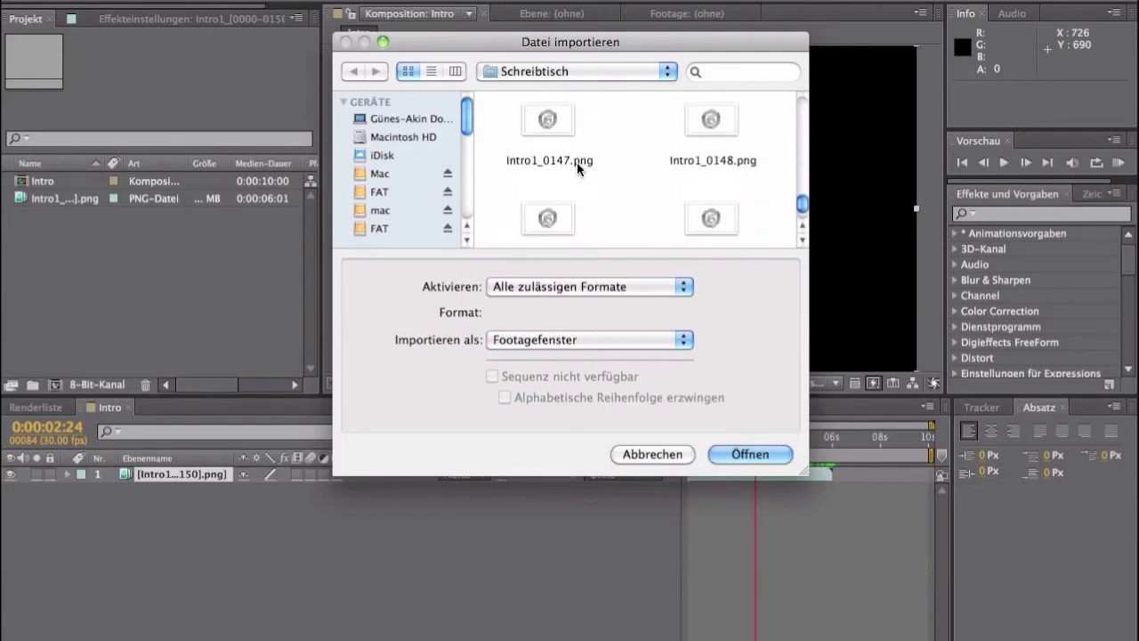
scroll(576, 169, down, 2)
click(727, 168)
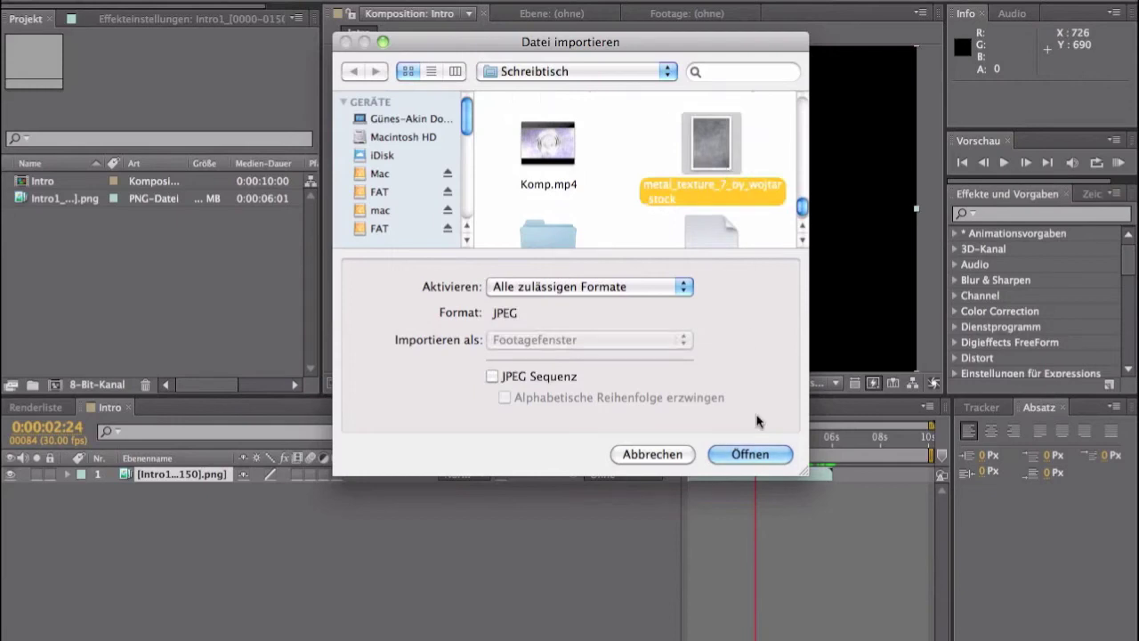
click(749, 453)
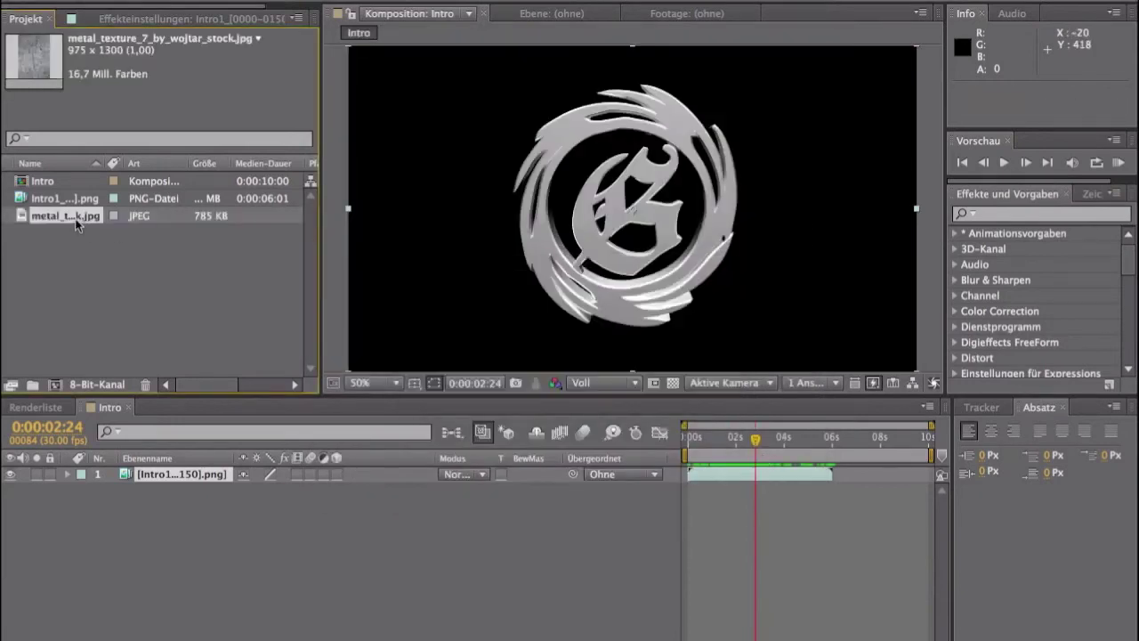
drag(157, 545, 211, 631)
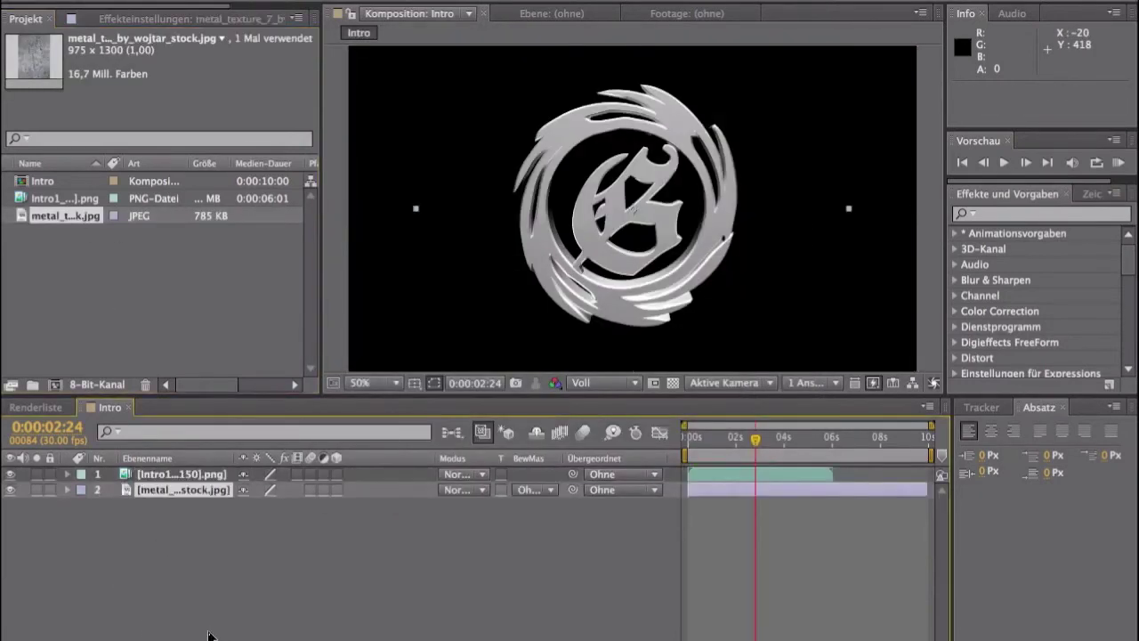
- Scale the metal texture to about 154% to fill the frame, viewing at 50%
key(comma)
key(comma)
key(comma)
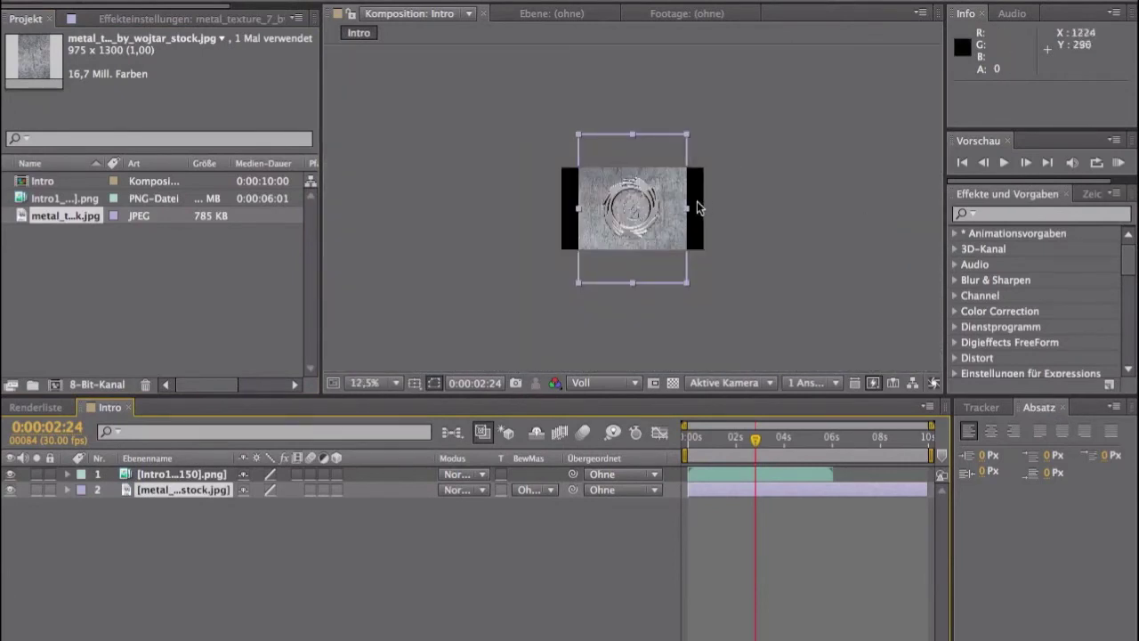
drag(688, 134, 720, 126)
key(period)
key(period)
key(period)
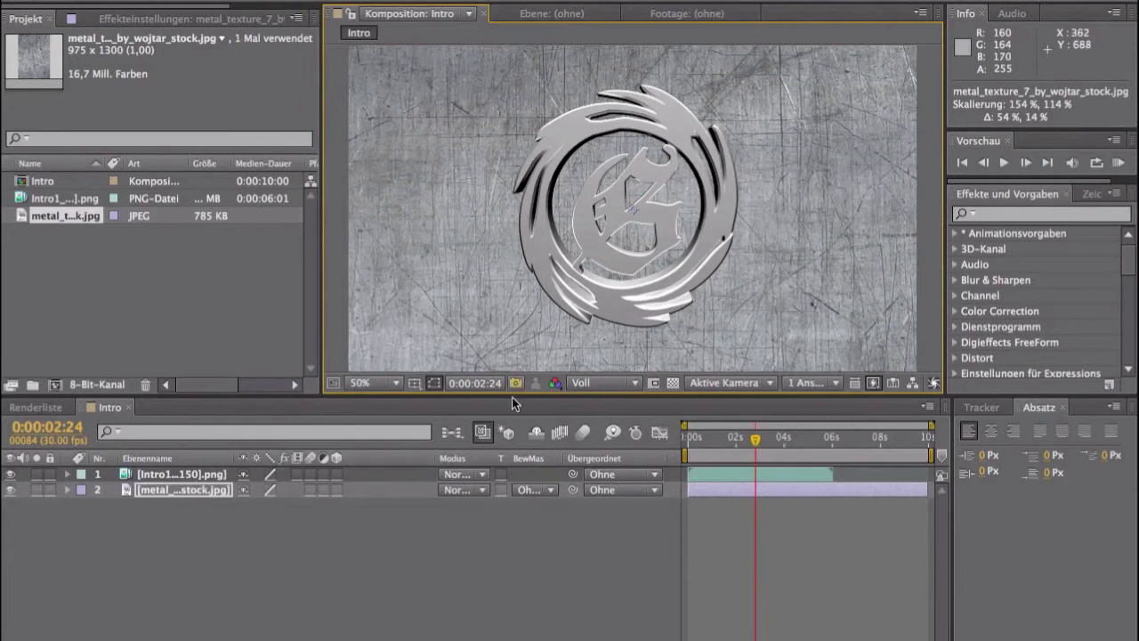
click(178, 490)
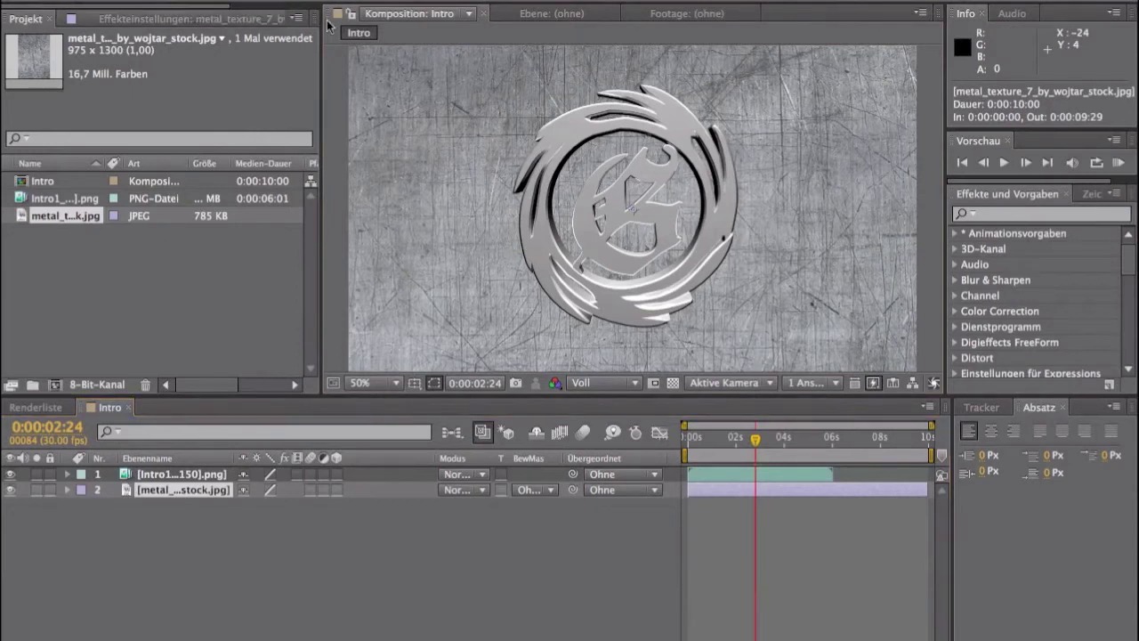
- Draw a full-width ellipse mask on the texture with 77 px expansion and 230 px feather
drag(356, 55, 743, 311)
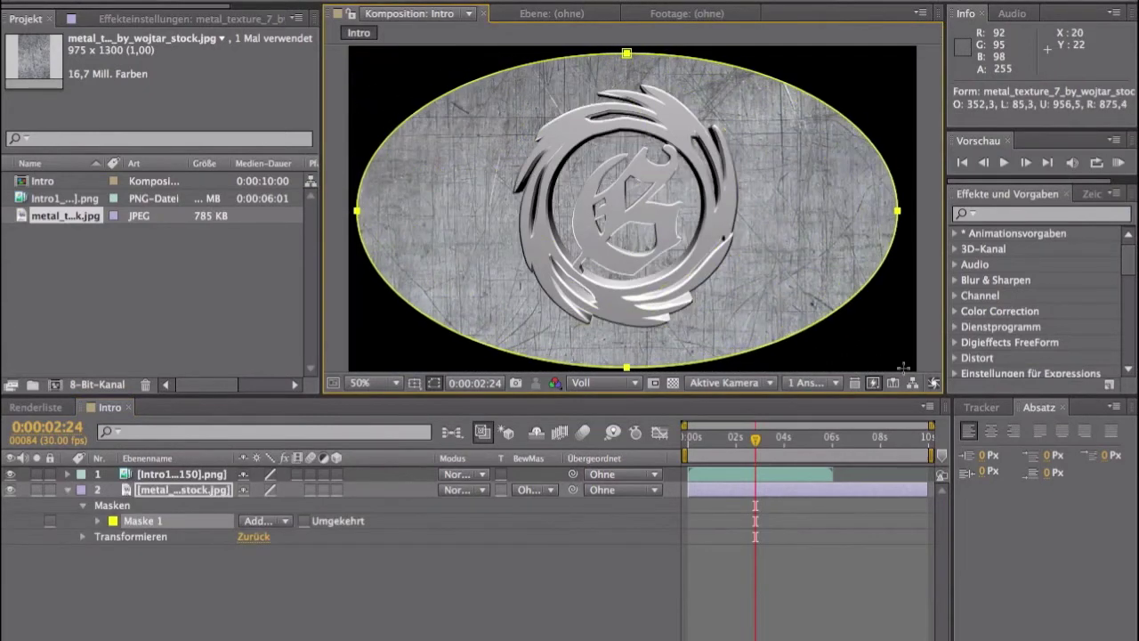
drag(784, 329, 913, 368)
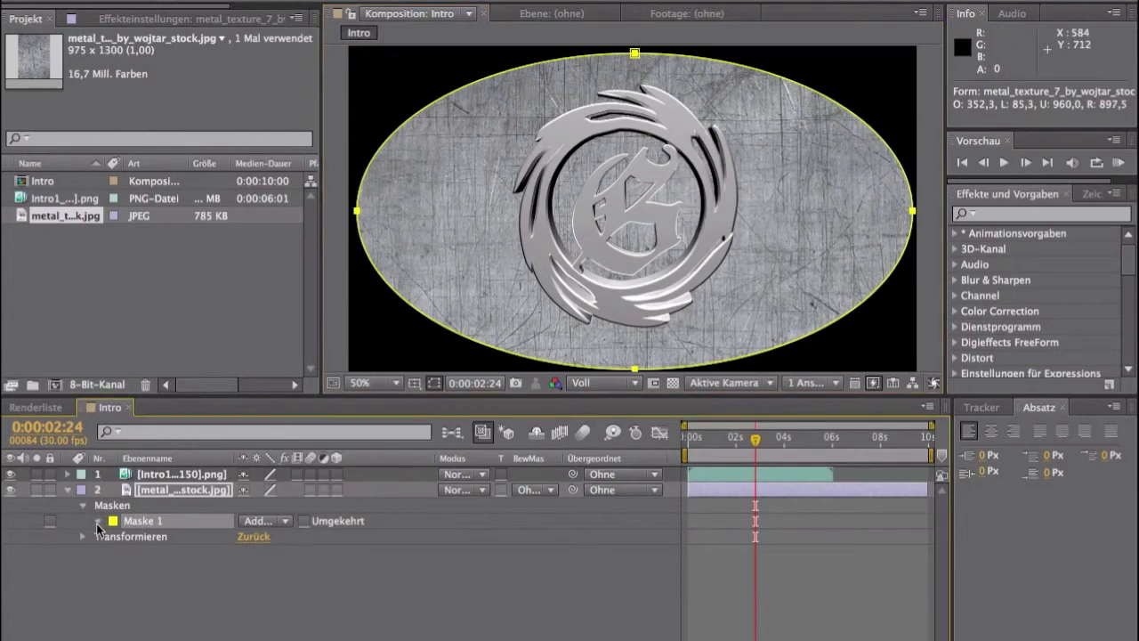
click(98, 522)
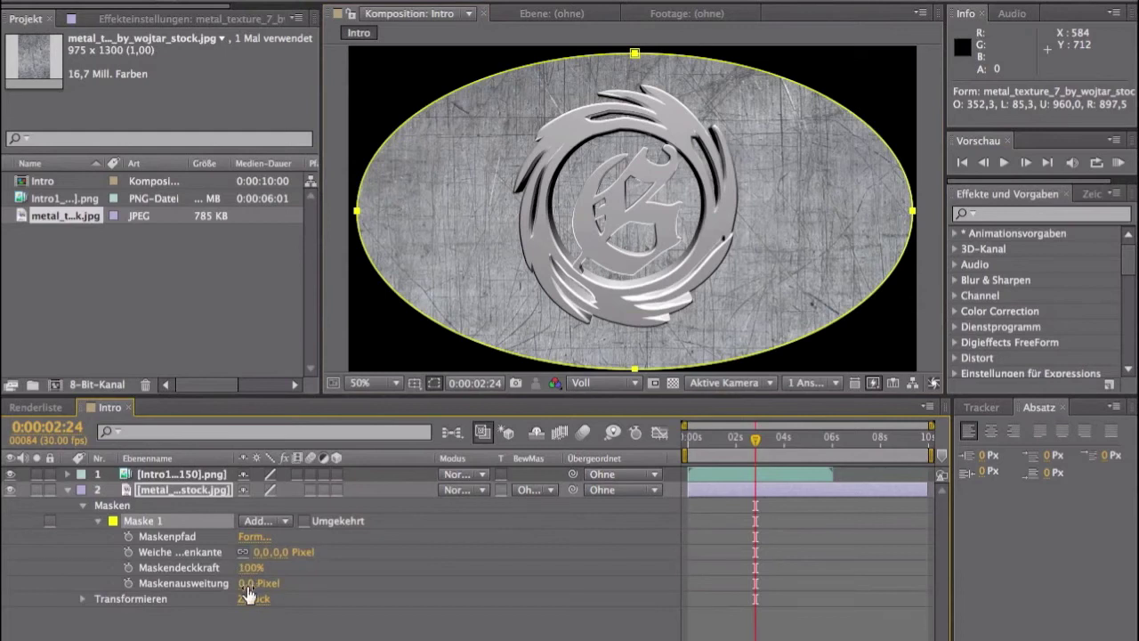
drag(248, 584, 327, 597)
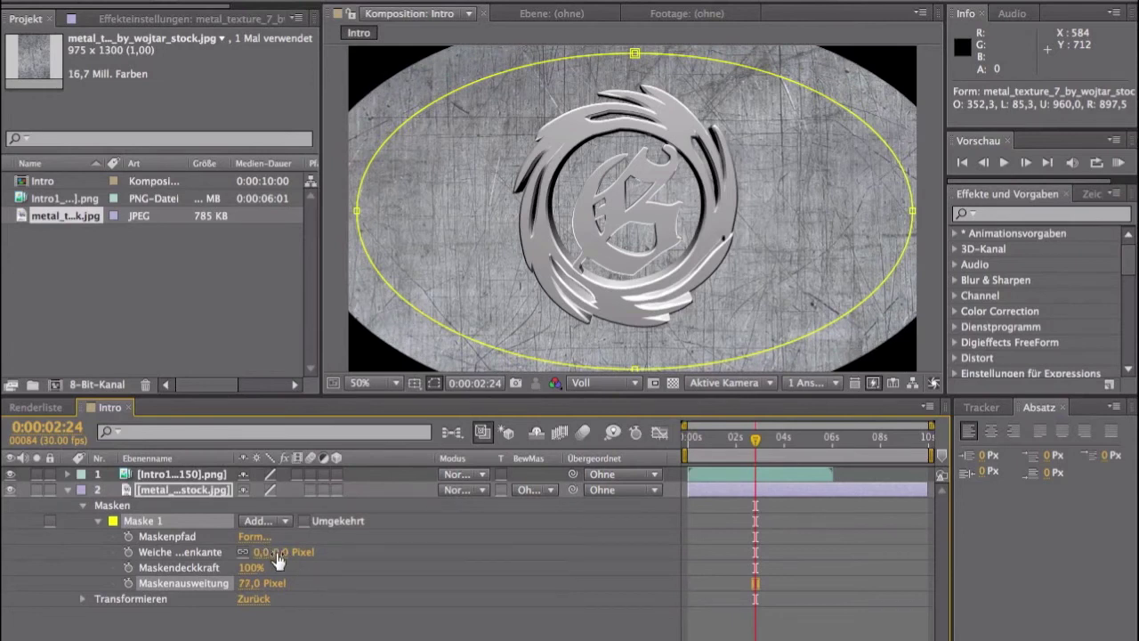
drag(279, 552, 489, 583)
click(556, 537)
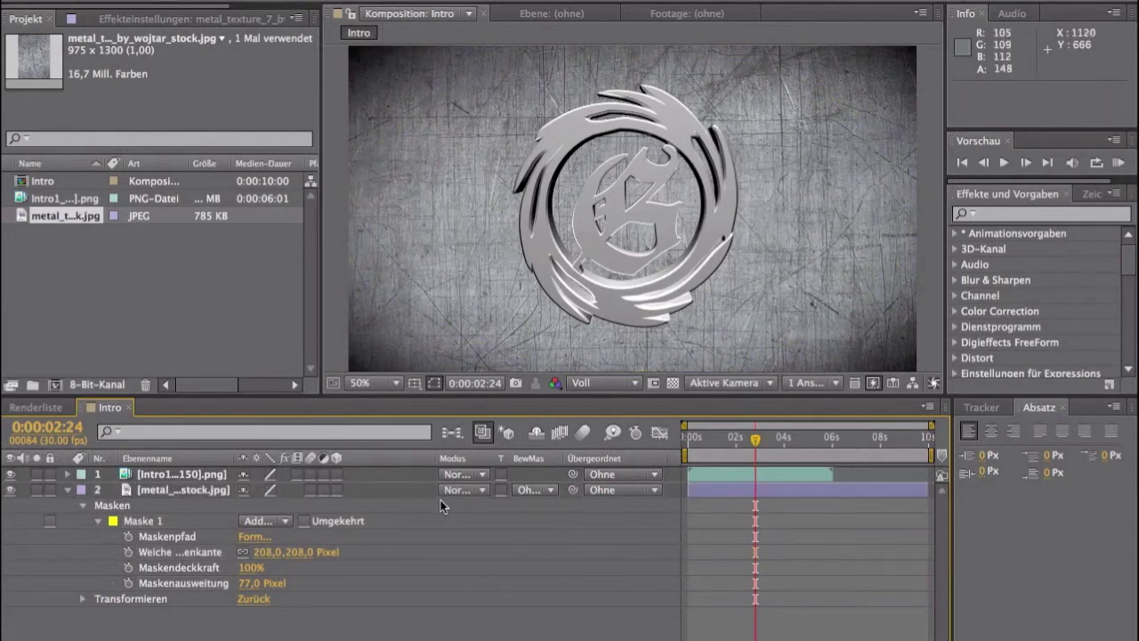
drag(304, 558, 325, 552)
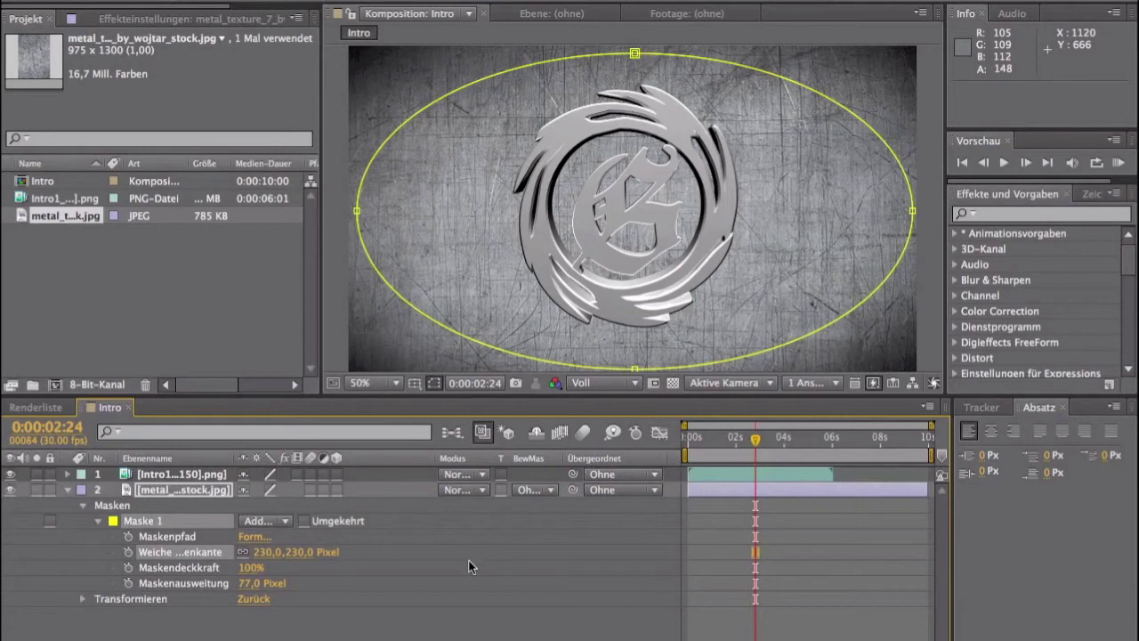
click(472, 567)
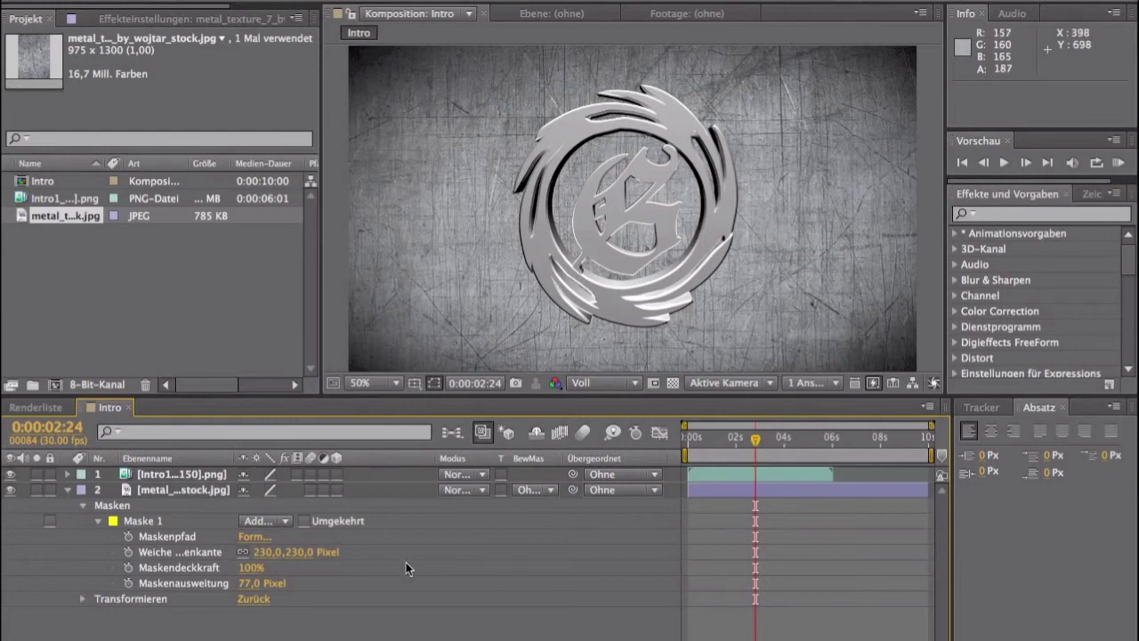
click(67, 490)
click(188, 489)
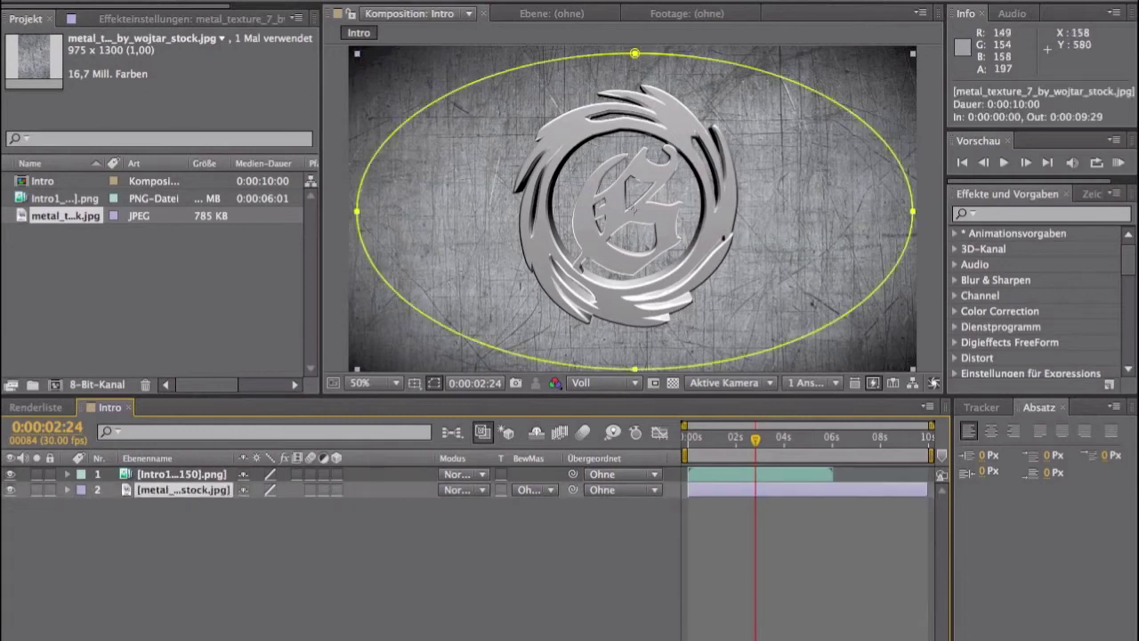
- Apply Curves (Kurven) to the texture and lower the top-right curve point
click(445, 3)
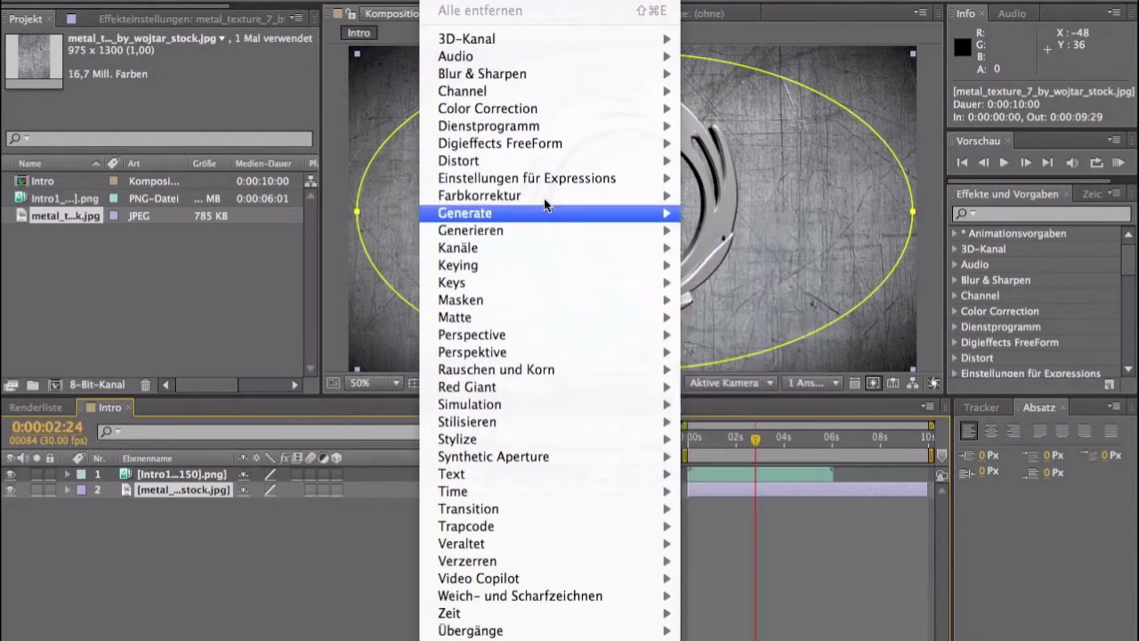
mouse_move(551, 194)
click(762, 501)
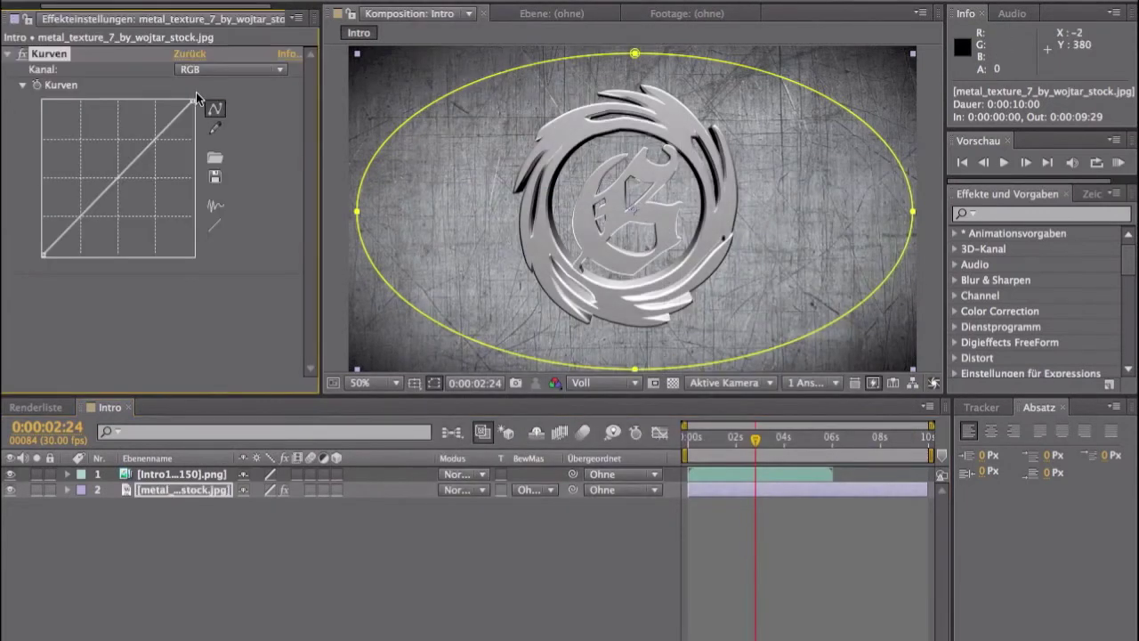
drag(194, 102, 193, 129)
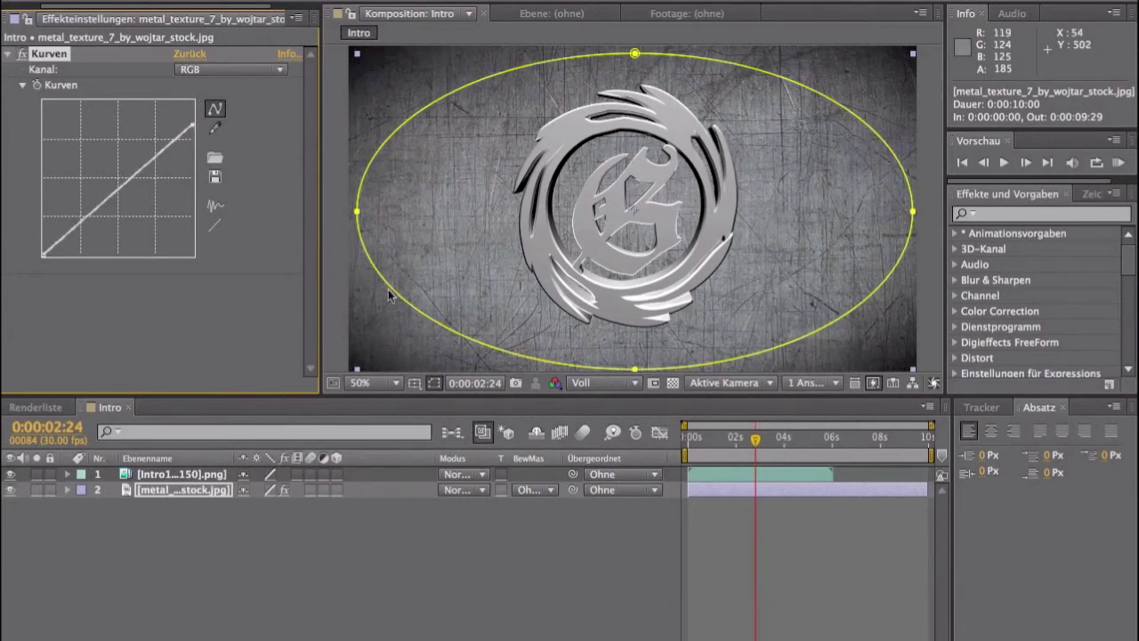
click(586, 582)
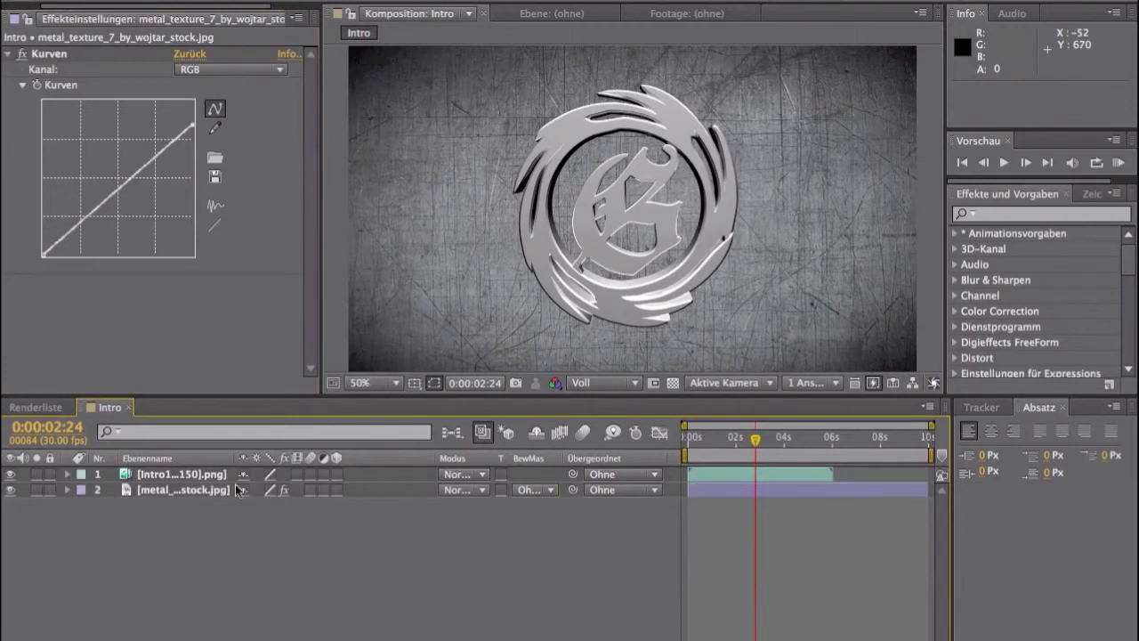
- Apply Trapcode Starglow to the Intro1 G-logo layer
click(184, 473)
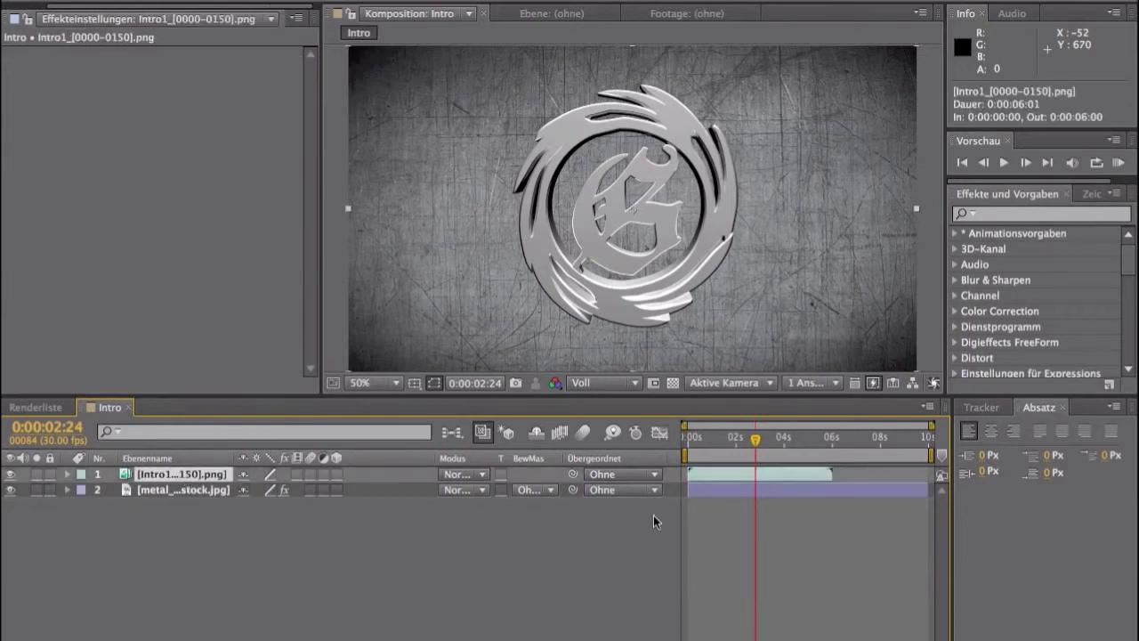
click(440, 0)
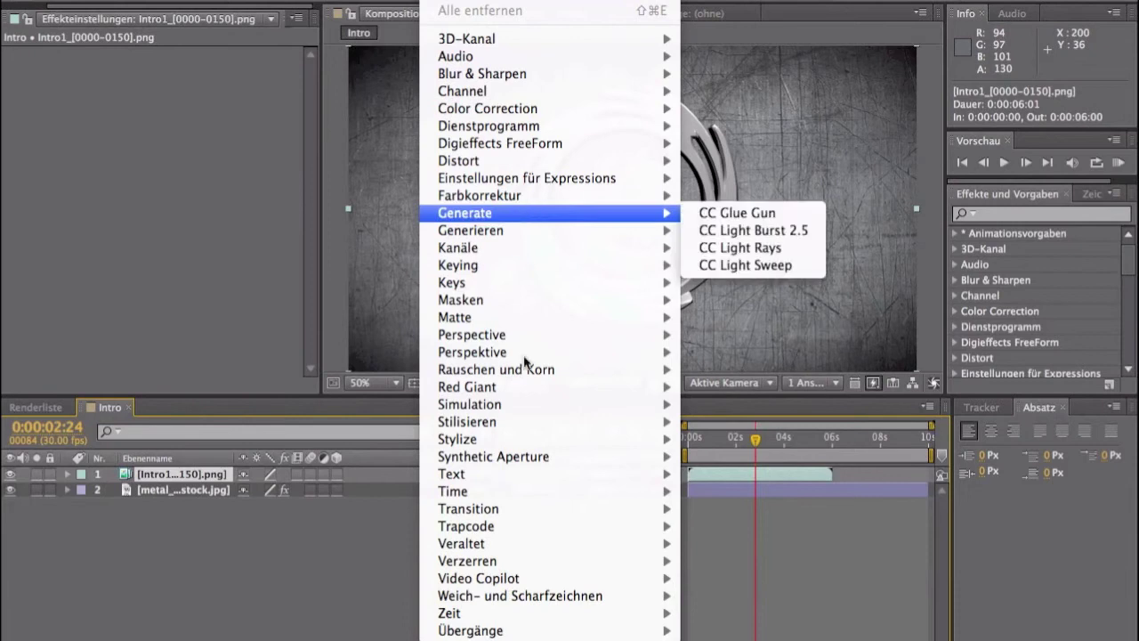
mouse_move(536, 523)
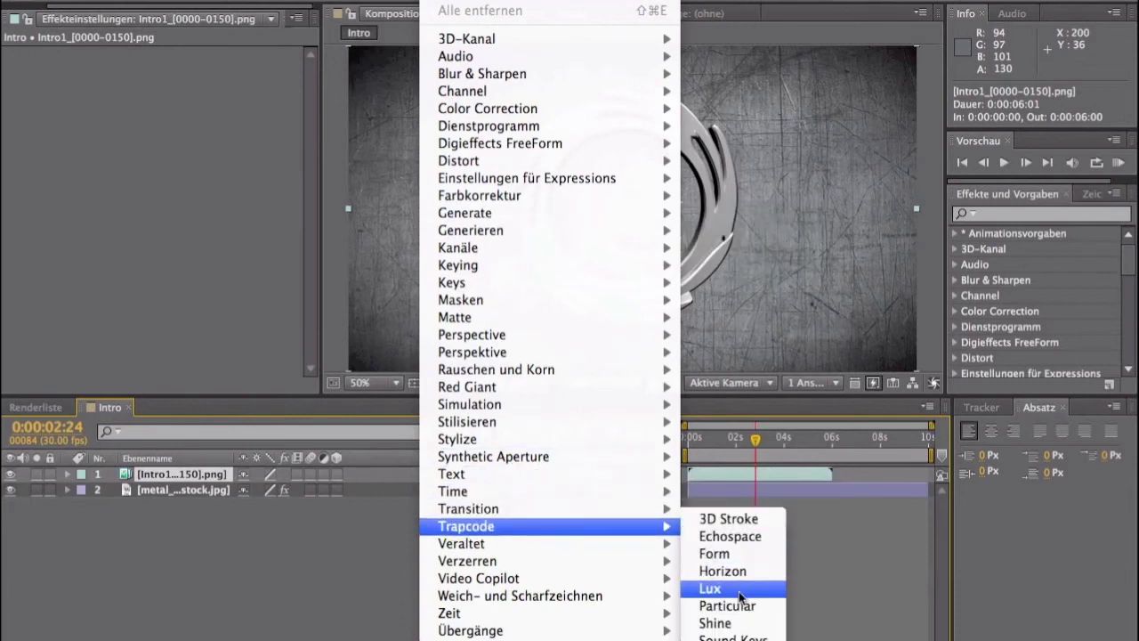
click(725, 640)
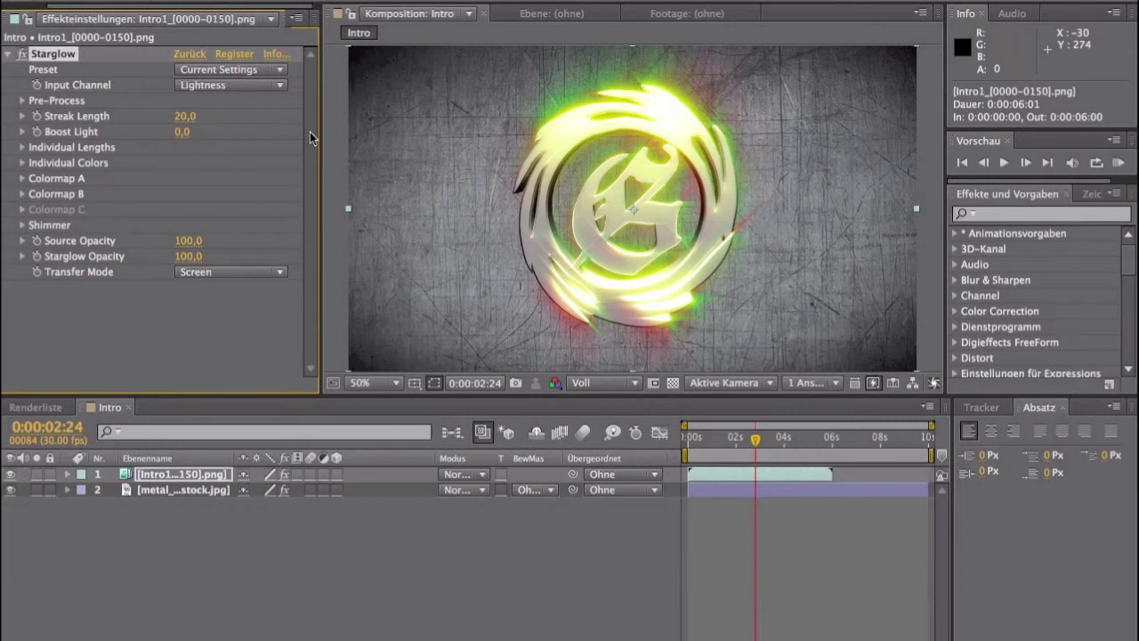
- Choose the White Star Starglow preset, try a lower opacity, and rewind the preview
click(246, 73)
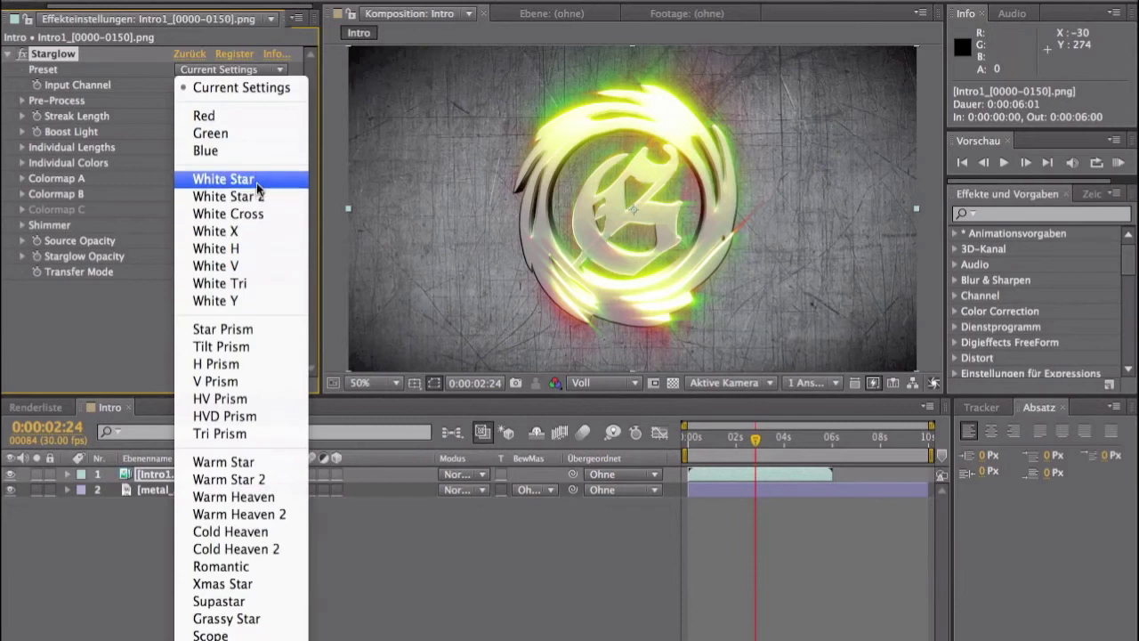
click(257, 183)
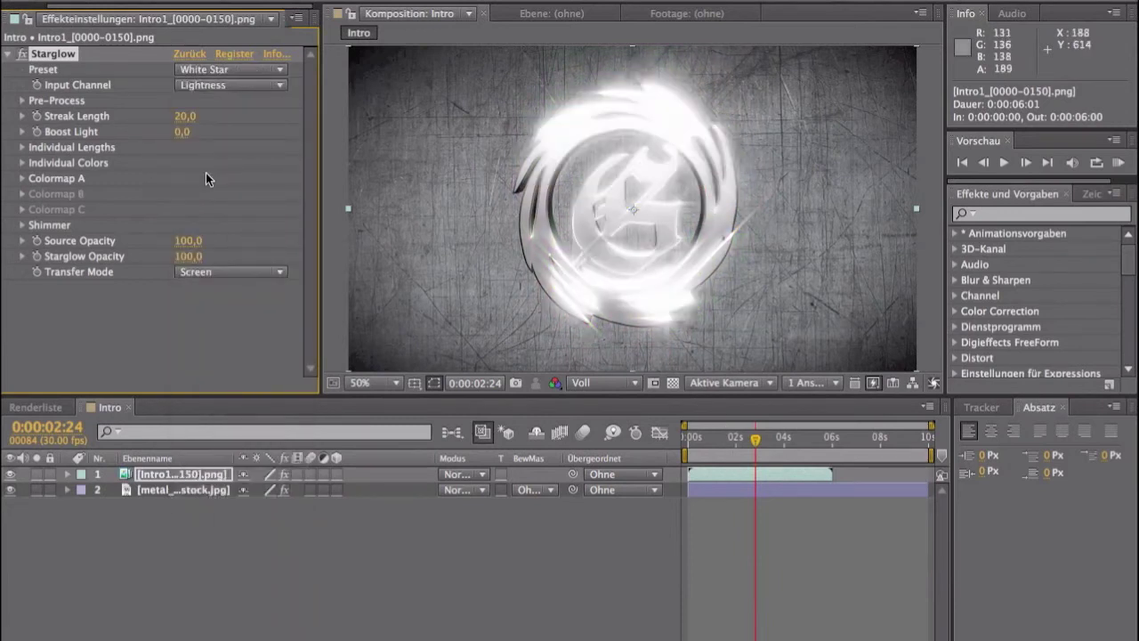
mouse_move(187, 256)
mouse_down()
mouse_move(168, 256)
mouse_move(199, 256)
mouse_up()
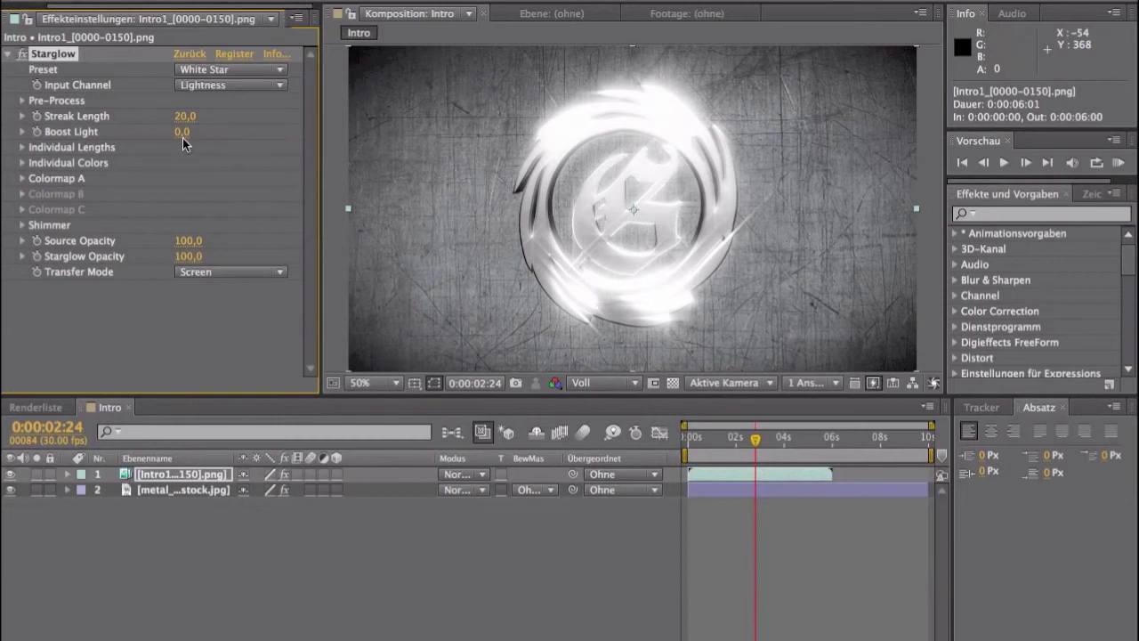
click(755, 440)
mouse_move(756, 440)
mouse_down()
mouse_move(688, 445)
mouse_move(757, 440)
mouse_up()
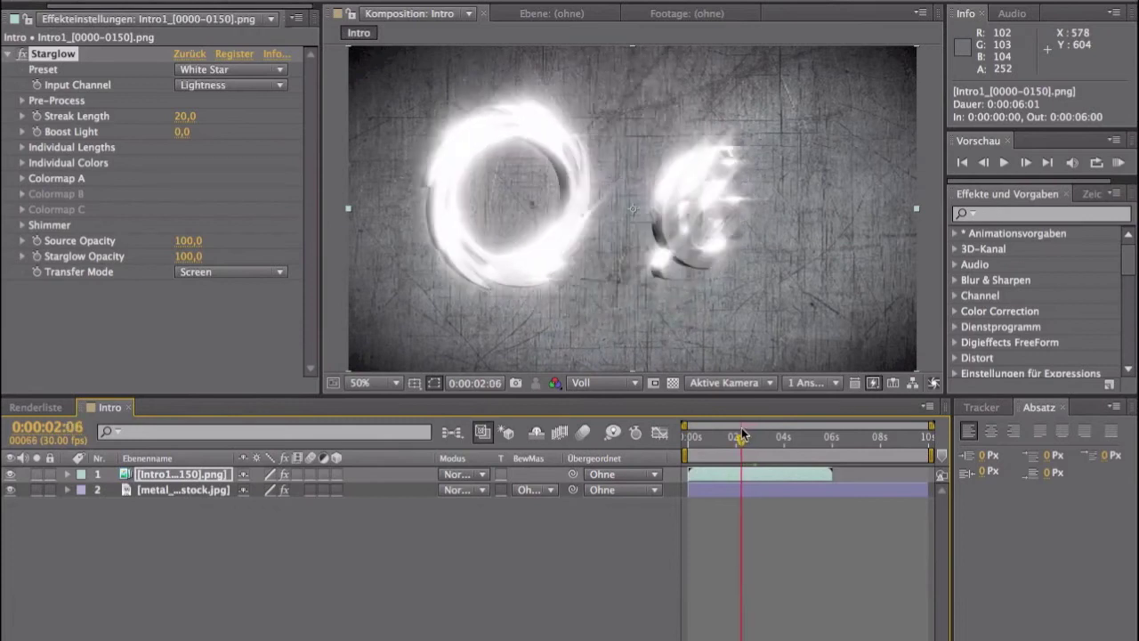
drag(757, 441, 750, 440)
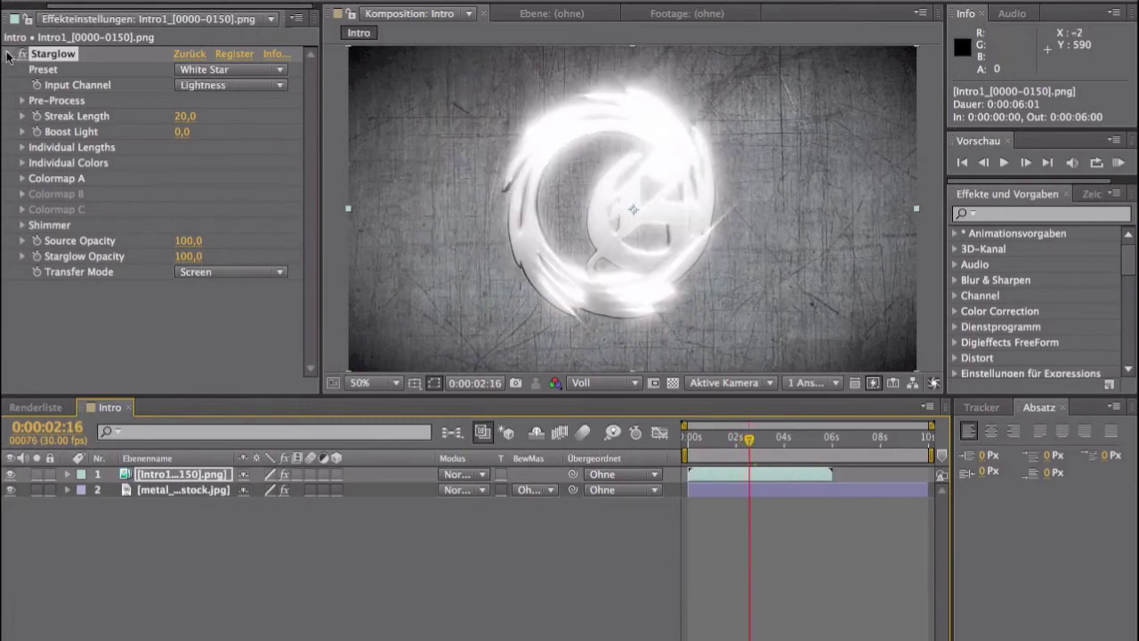
click(8, 54)
drag(749, 448, 760, 448)
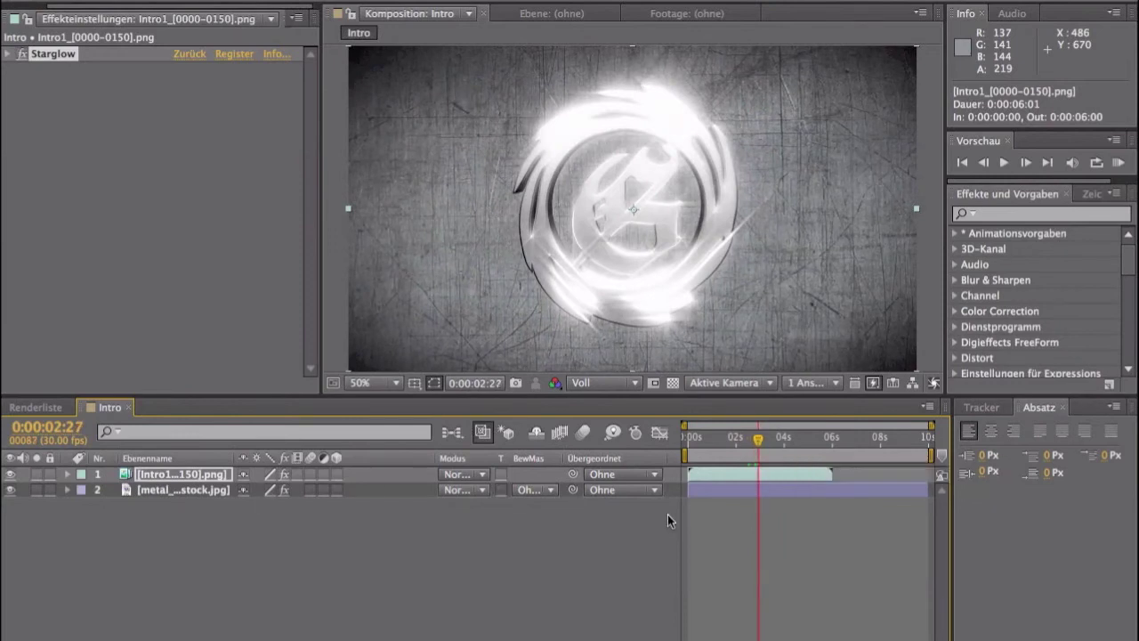
drag(758, 445, 762, 445)
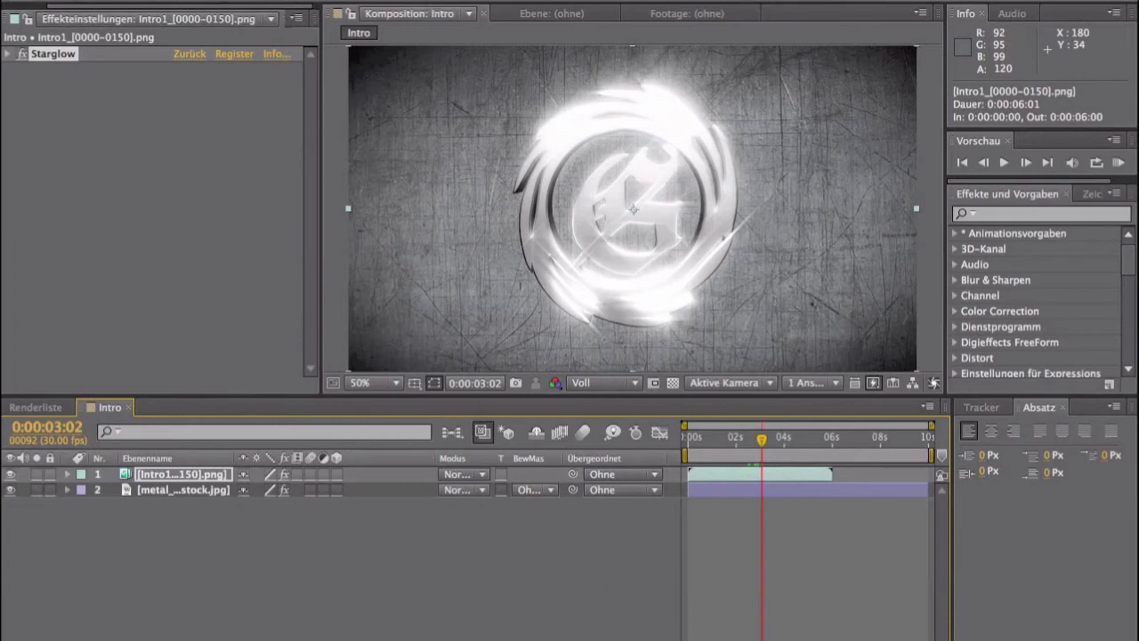
- Create a black solid layer matching the composition size
click(382, 0)
mouse_move(400, 0)
click(677, 0)
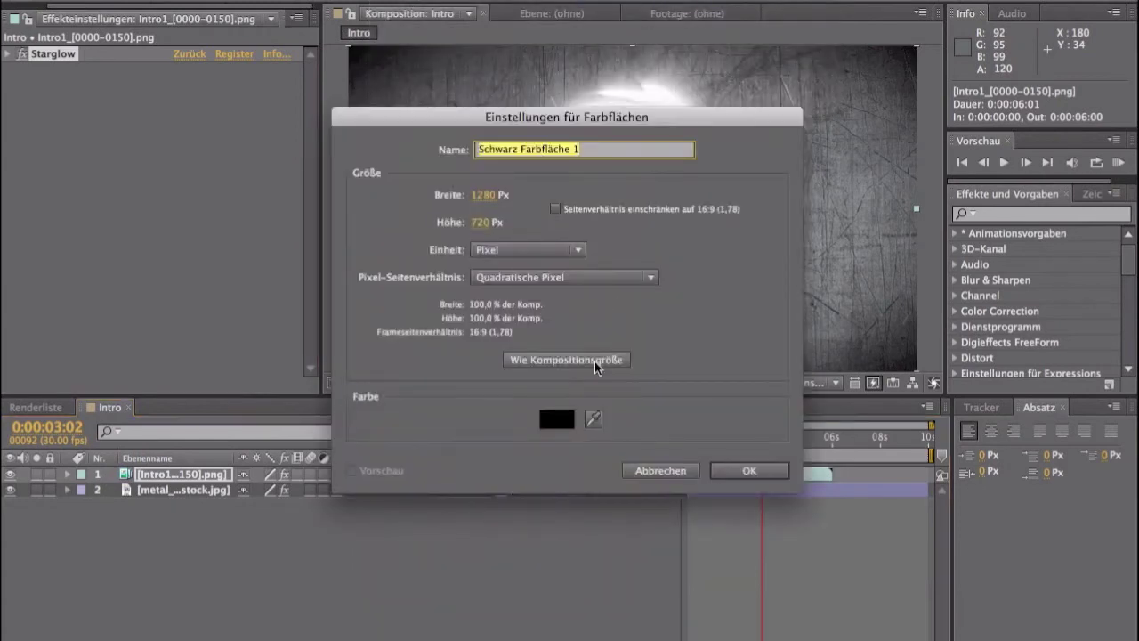
click(594, 361)
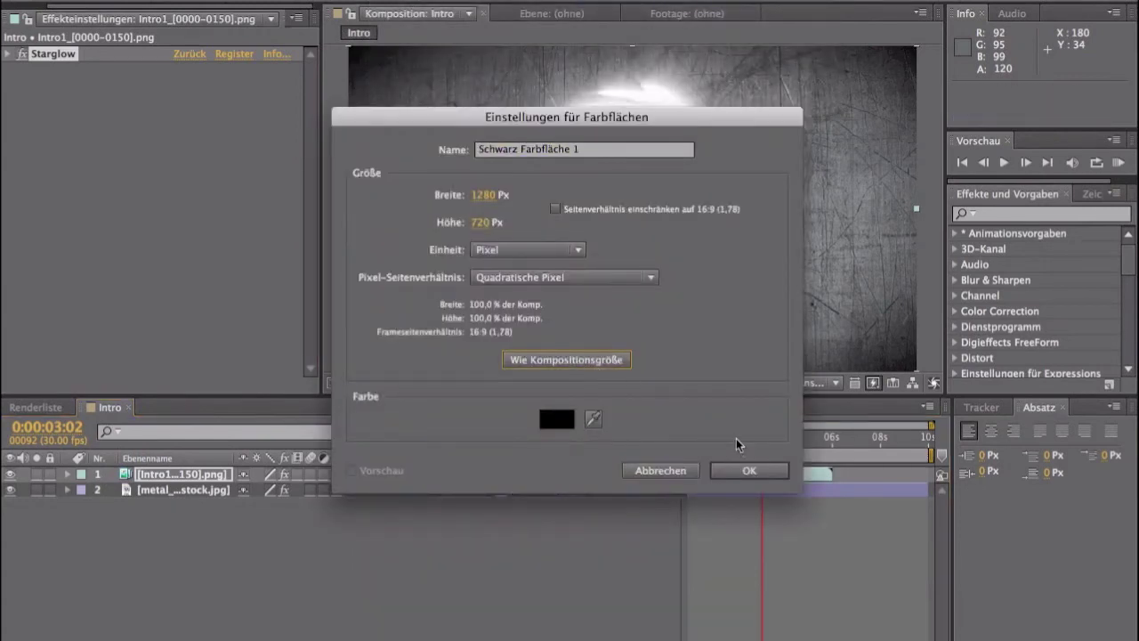
click(740, 470)
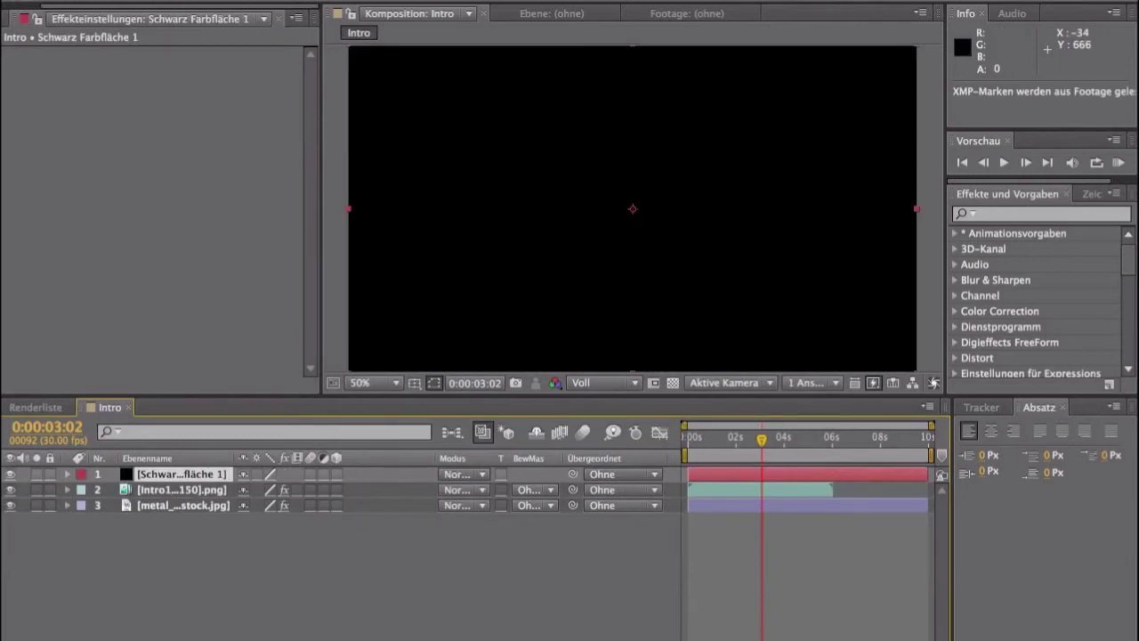
- Apply Video Copilot Optical Flares to the black solid
click(441, 0)
mouse_move(566, 570)
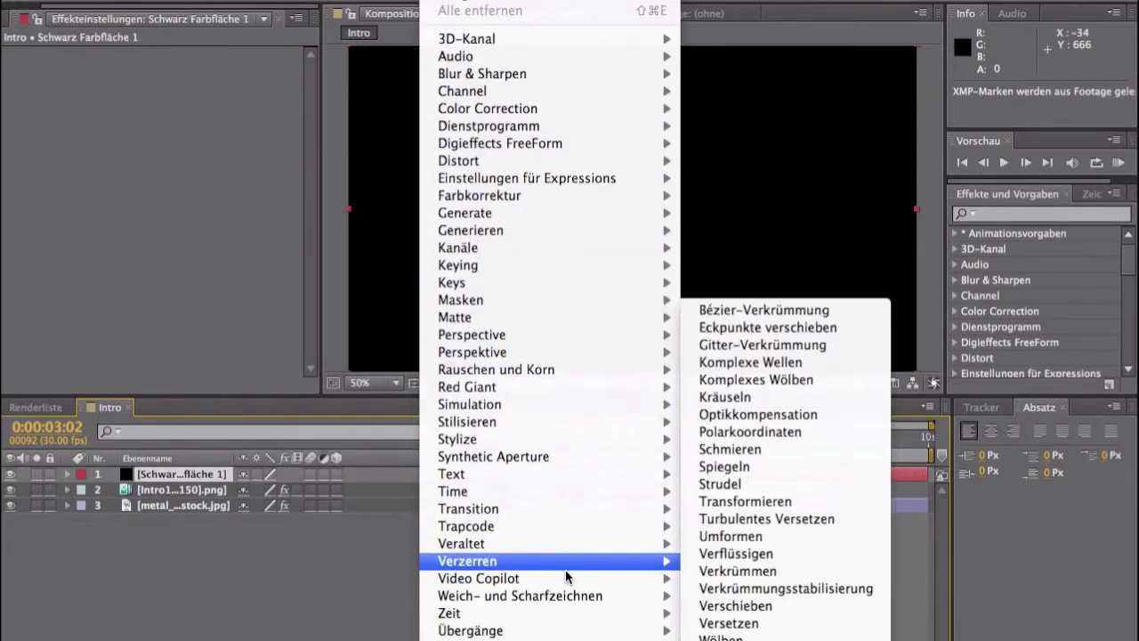
click(717, 573)
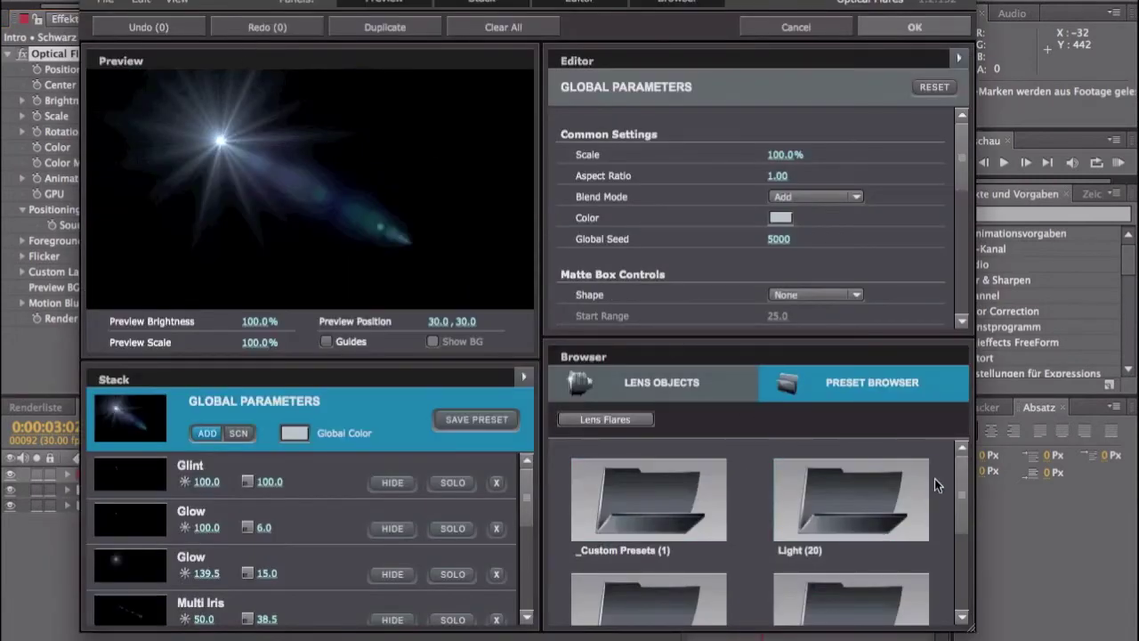
- Apply the Bay preset from the Natural Flares category in the Optical Flares browser
drag(957, 481, 960, 550)
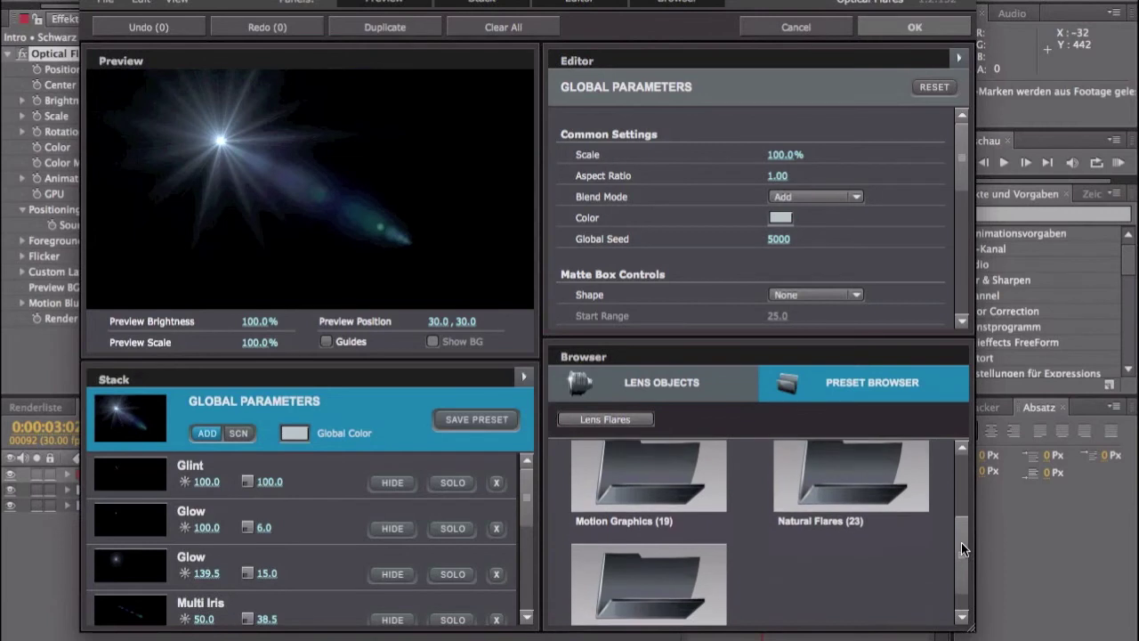
click(877, 463)
click(876, 463)
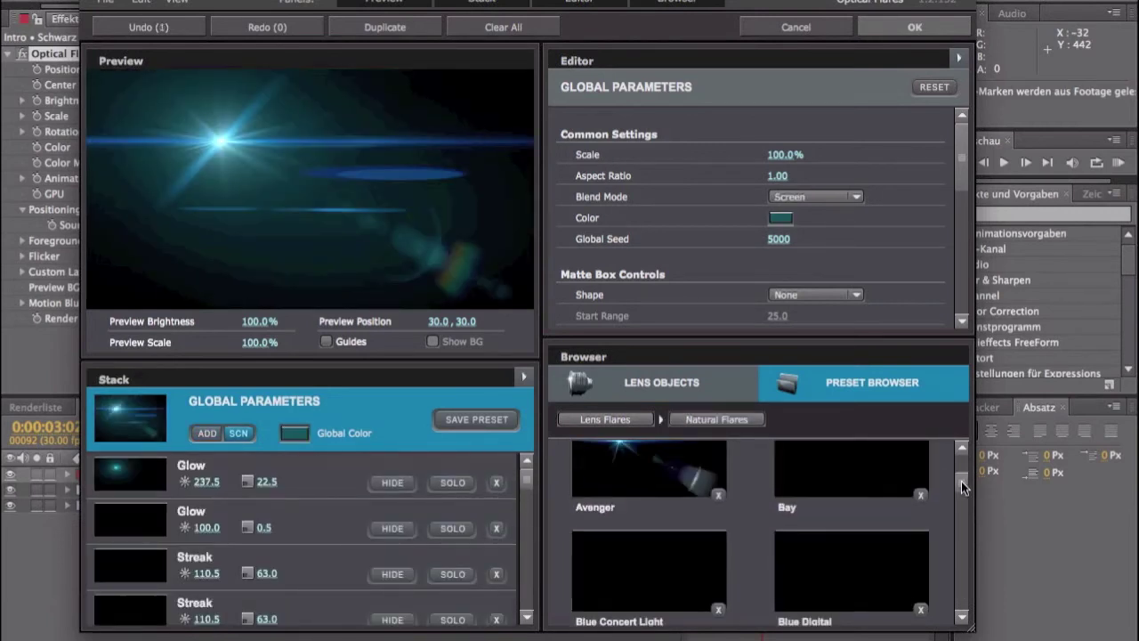
click(955, 454)
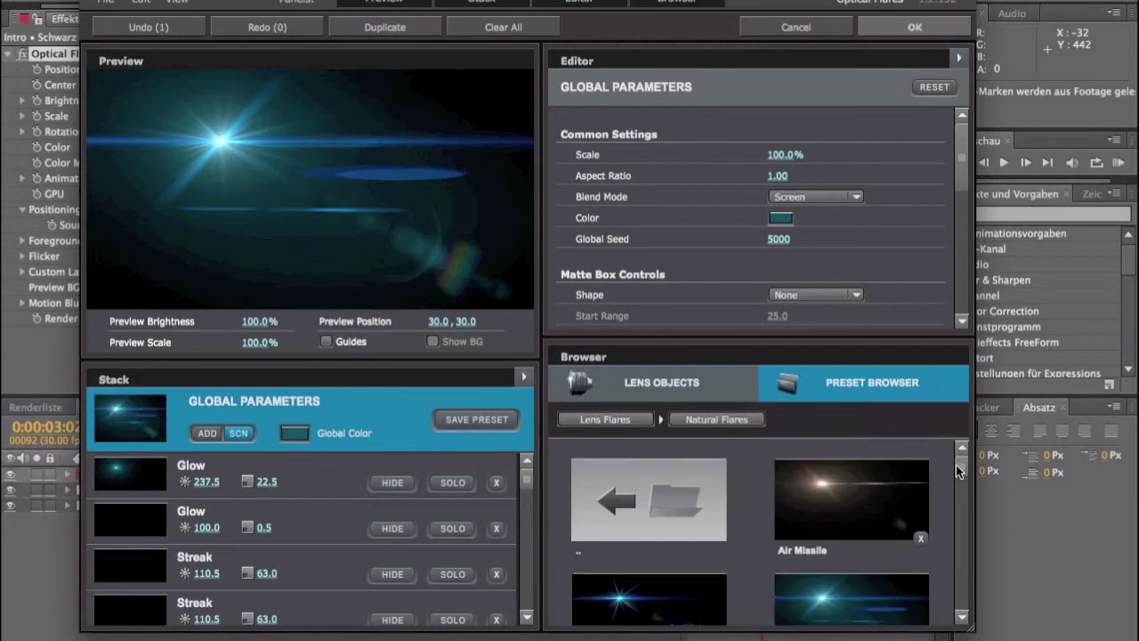
drag(956, 466, 955, 476)
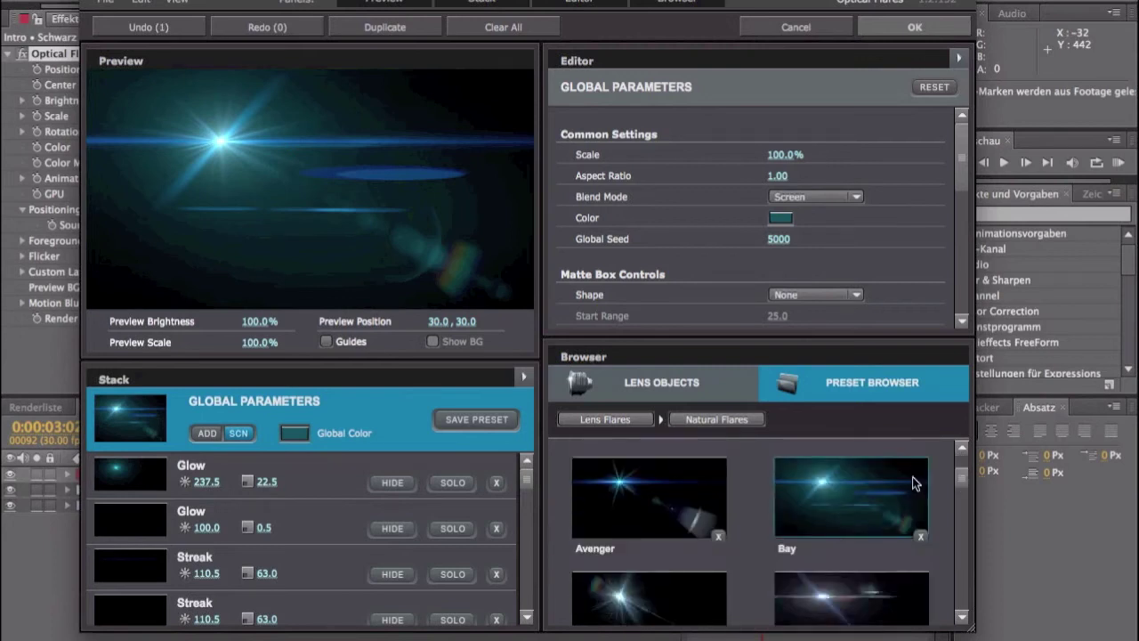
click(851, 499)
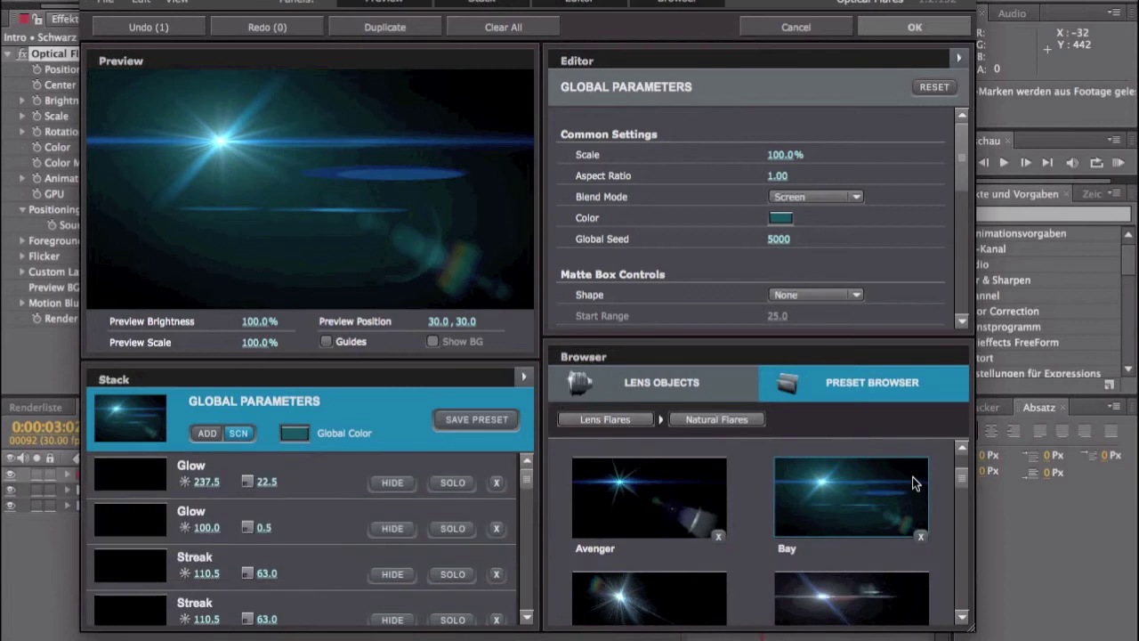
- Set the flare's Global Color to neutral grey BFBFBF and confirm
click(292, 434)
mouse_move(146, 347)
mouse_down()
mouse_move(111, 403)
mouse_move(116, 384)
mouse_up()
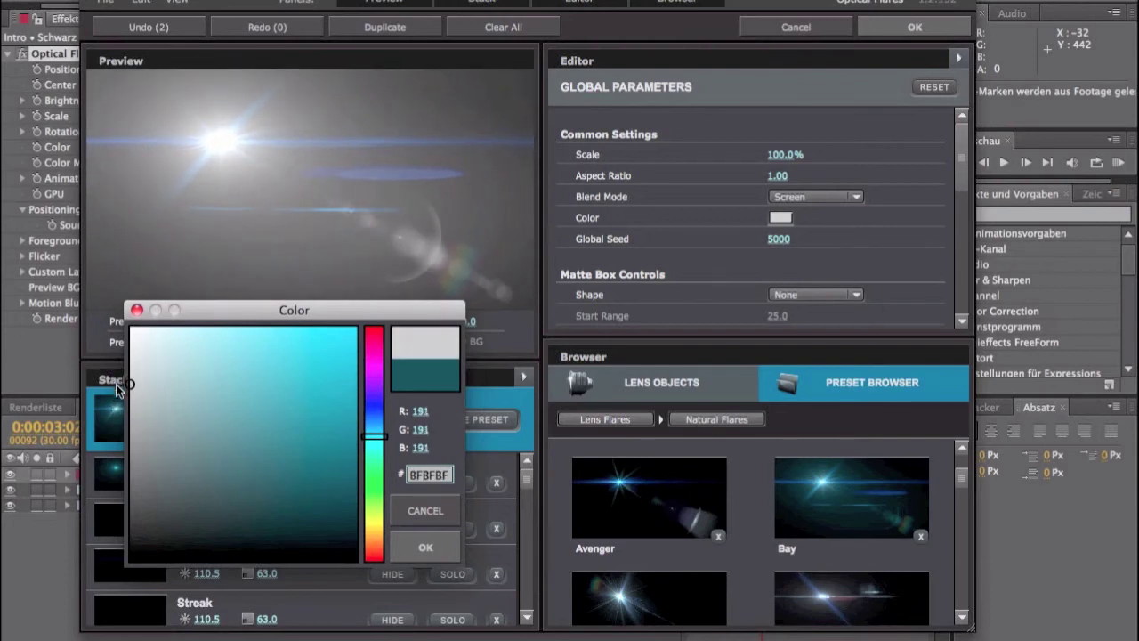
click(426, 547)
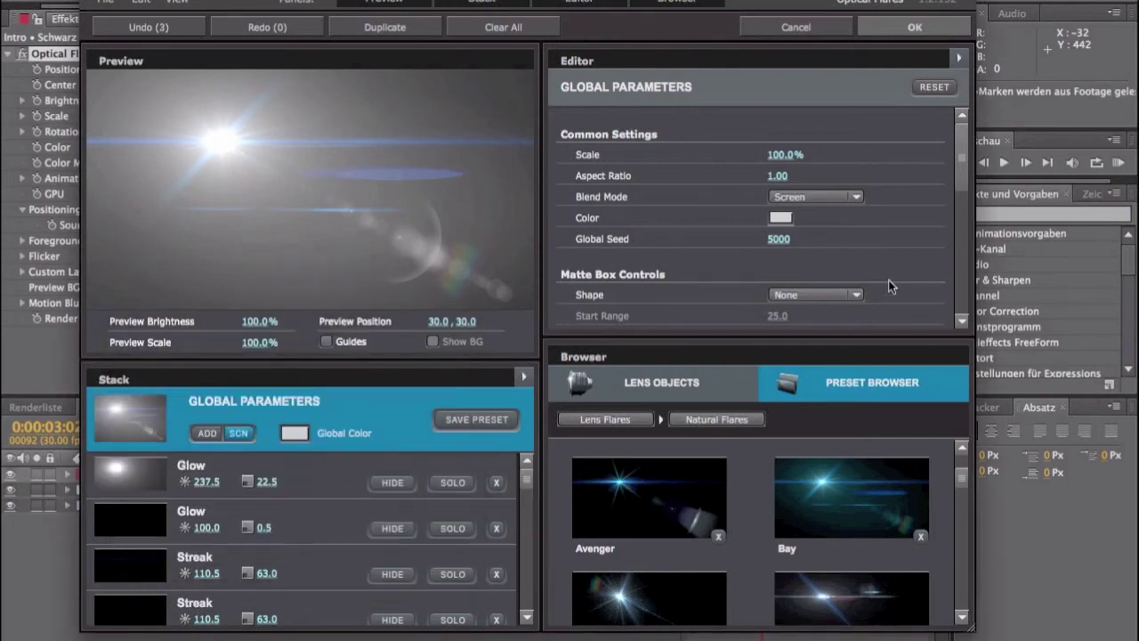
- Apply the flare settings and move the flare toward the top-left corner
click(913, 27)
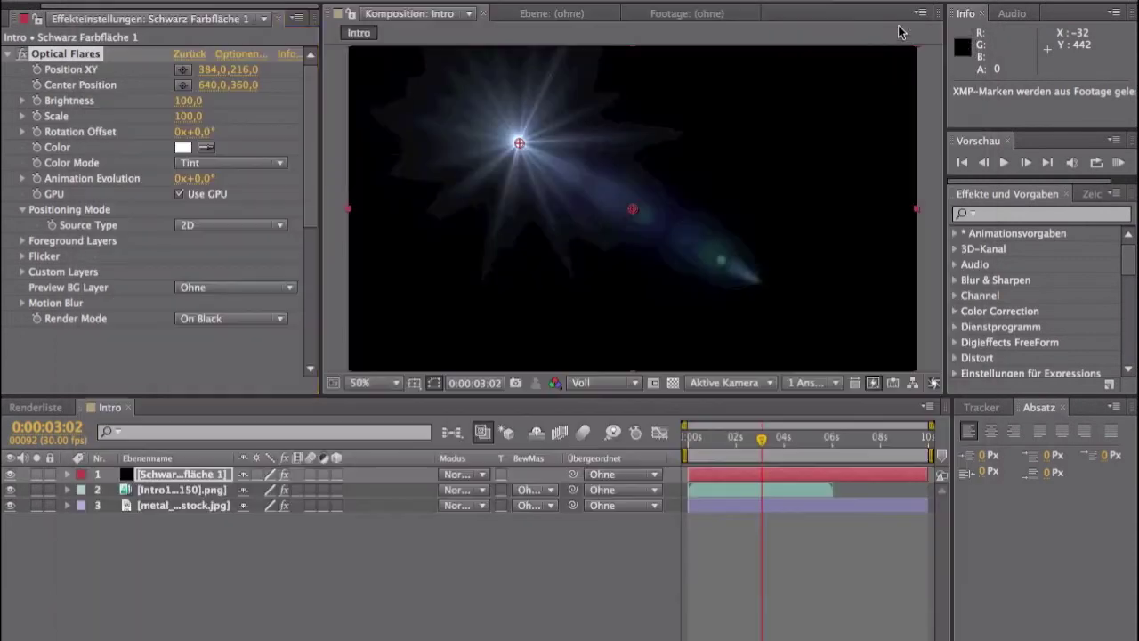
mouse_move(519, 143)
mouse_down()
mouse_move(441, 119)
mouse_move(334, 61)
mouse_up()
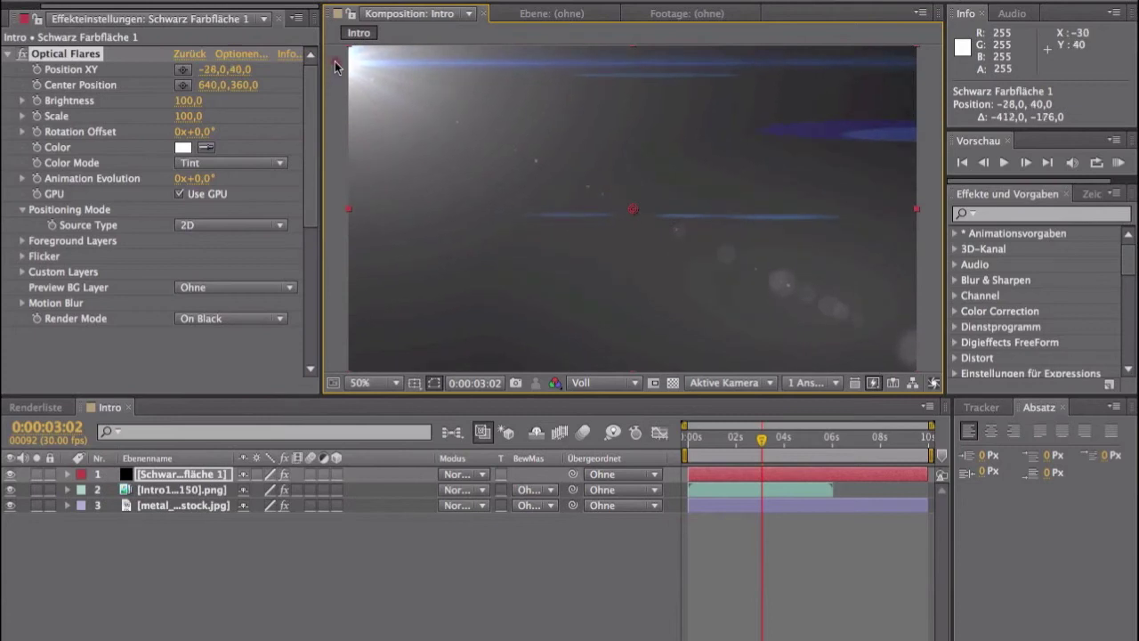
click(7, 54)
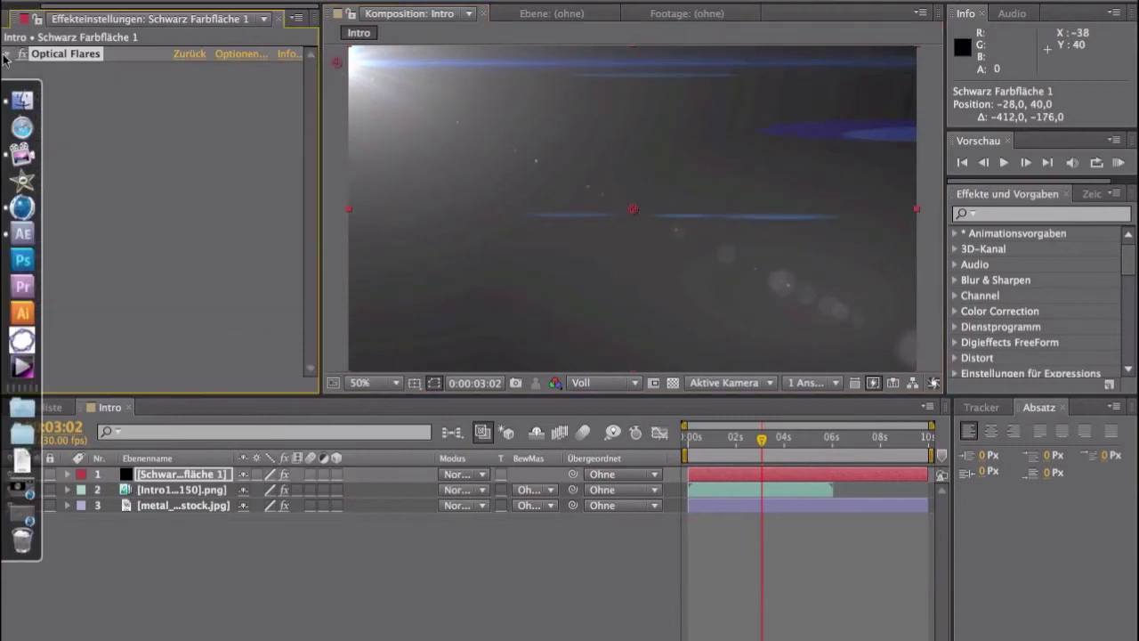
- Duplicate the flare layer and move the copy's flare to the bottom-right corner
click(199, 474)
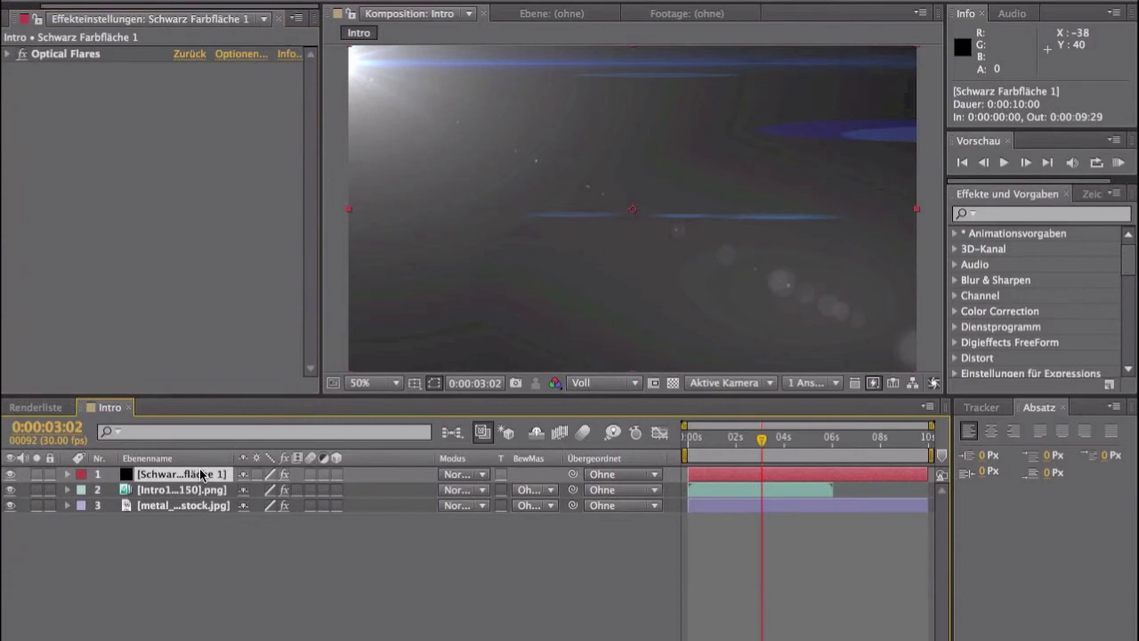
key(ctrl+d)
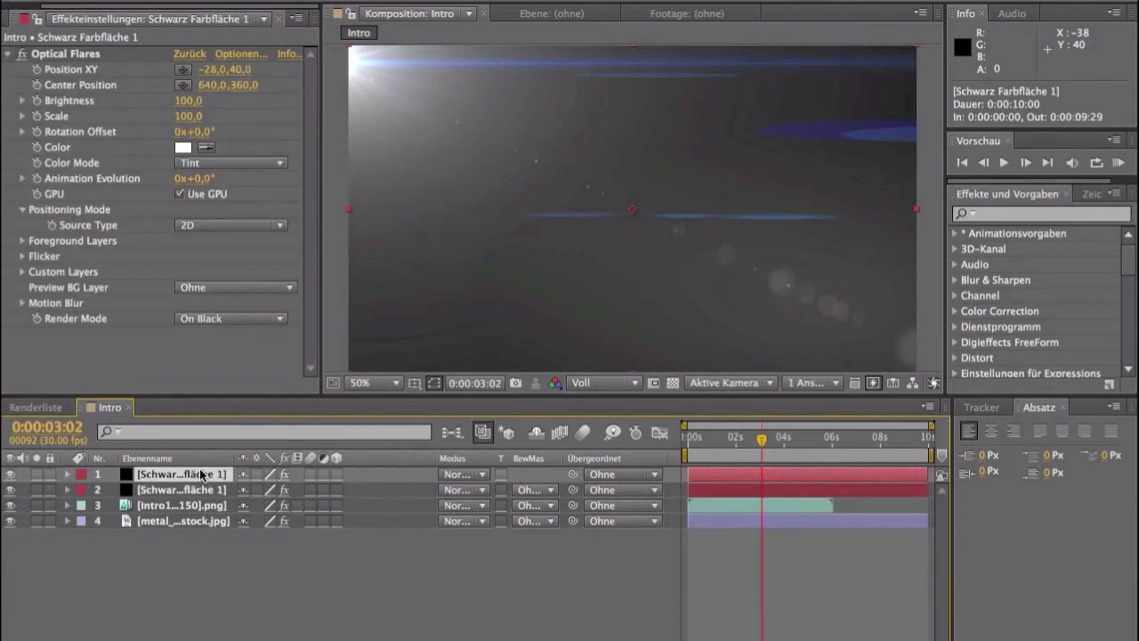
click(89, 54)
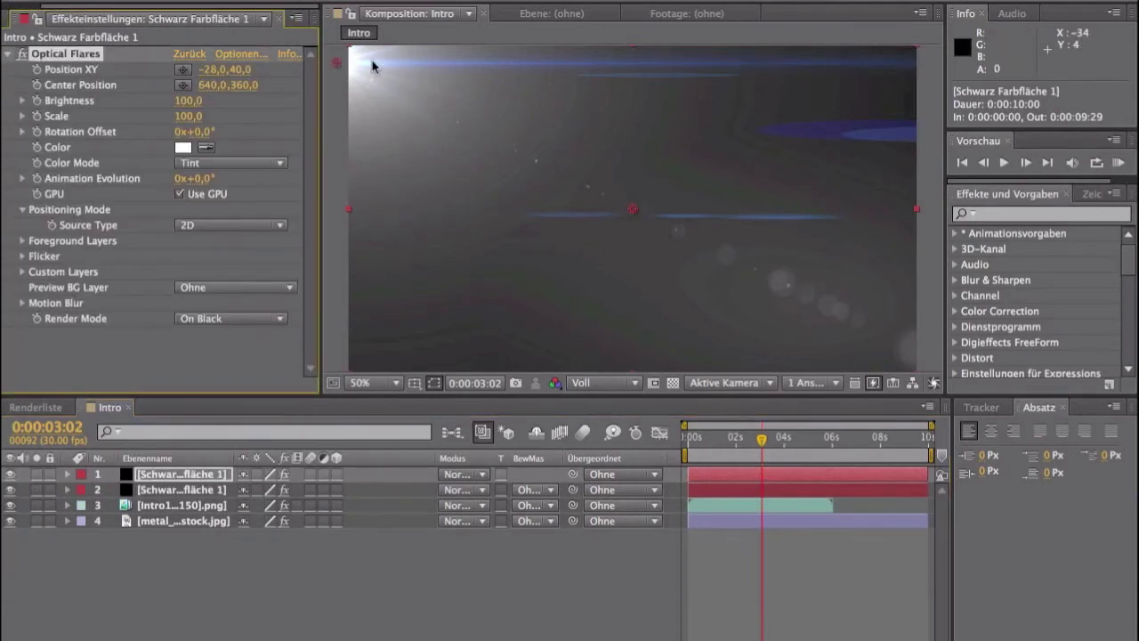
click(332, 66)
mouse_move(333, 66)
mouse_down()
mouse_move(446, 135)
mouse_move(434, 132)
mouse_move(929, 381)
mouse_up()
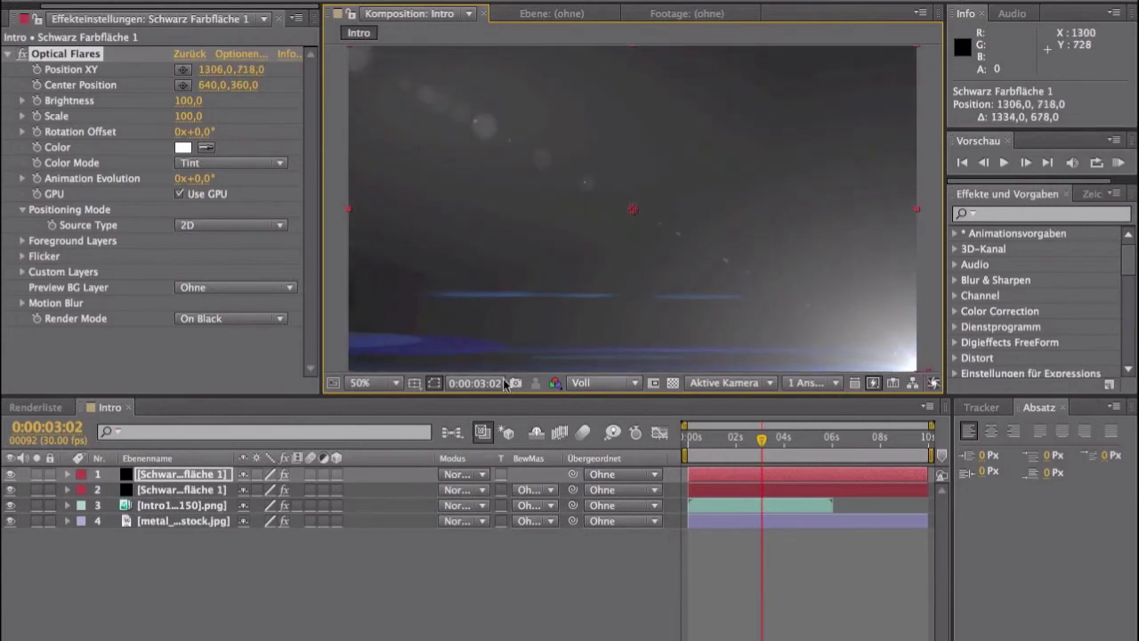
- Nudge the top-left flare's centre point slightly inward
click(197, 485)
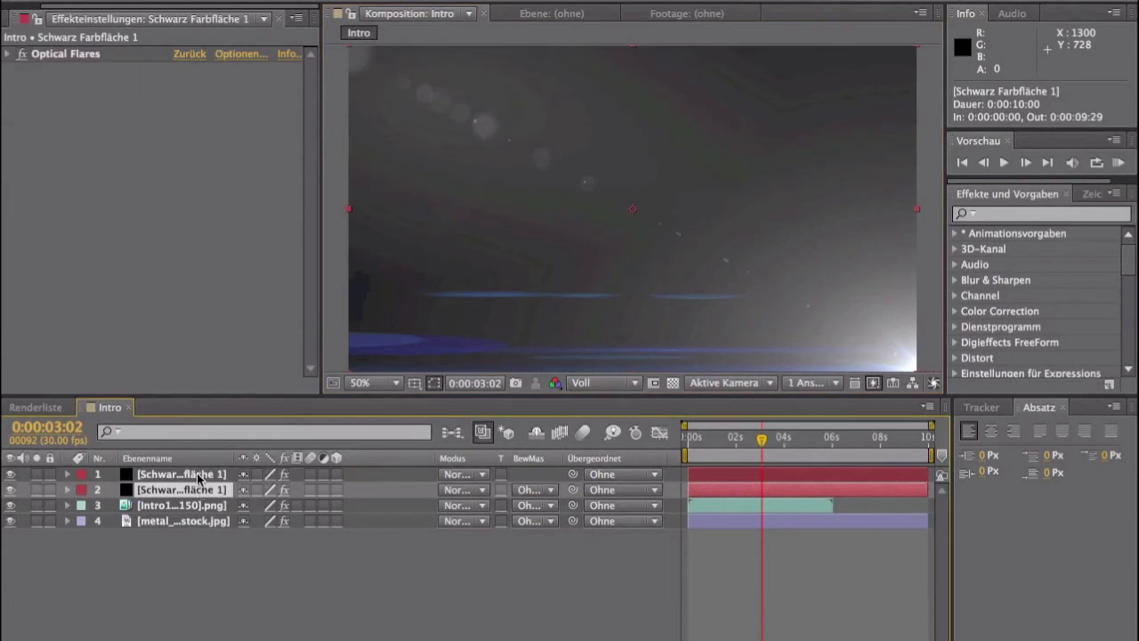
click(197, 473)
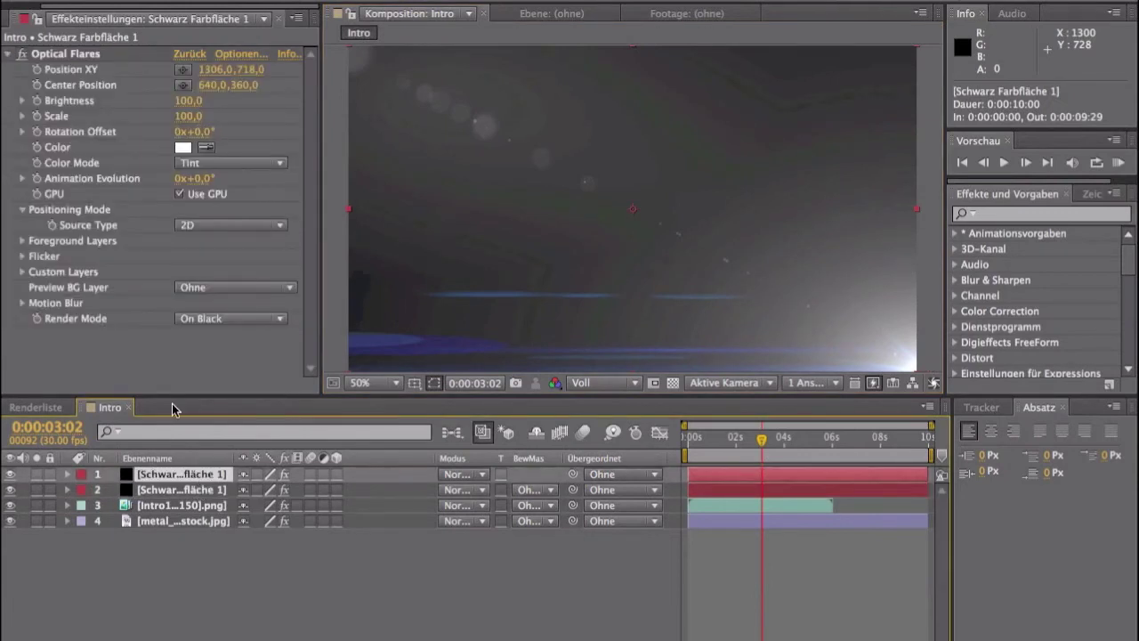
click(178, 490)
click(8, 54)
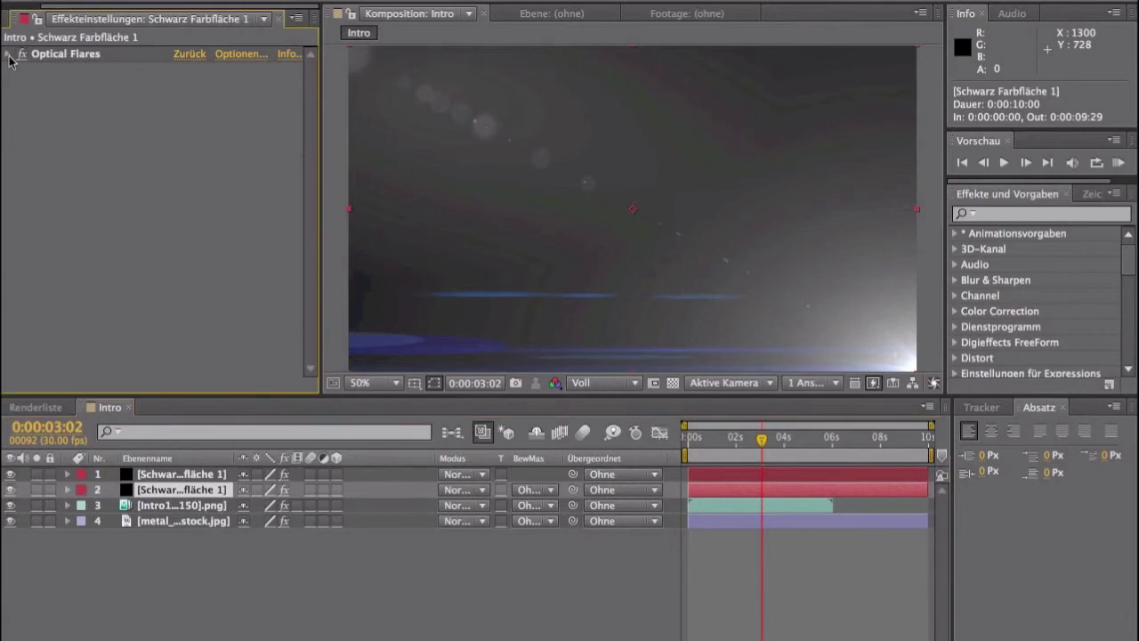
click(136, 55)
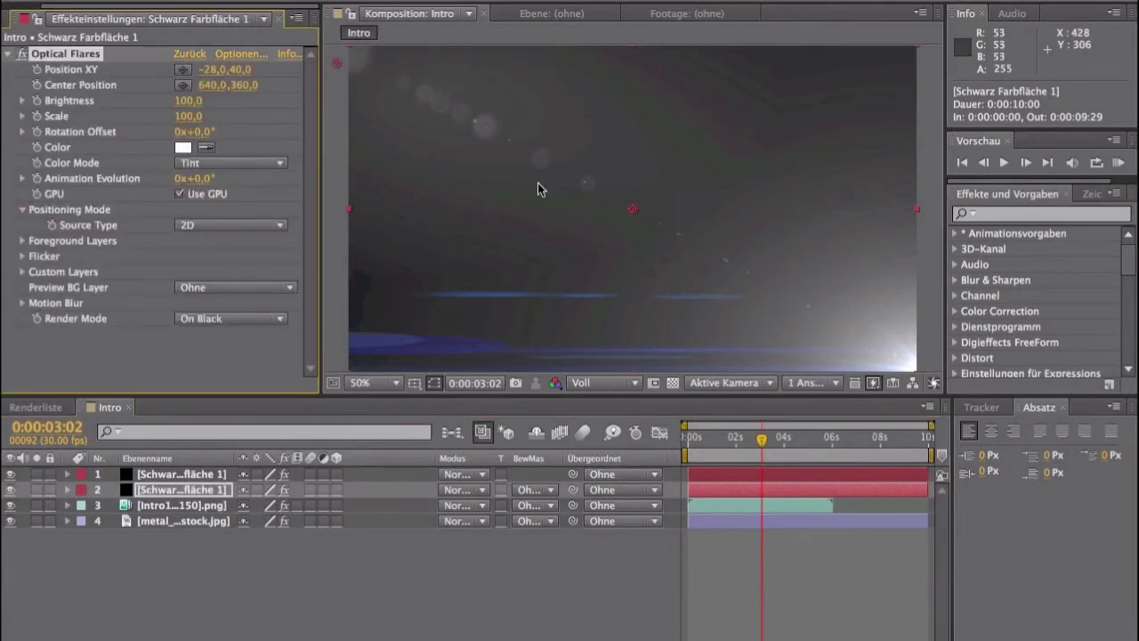
mouse_move(338, 68)
mouse_down()
mouse_move(355, 67)
mouse_move(341, 68)
mouse_up()
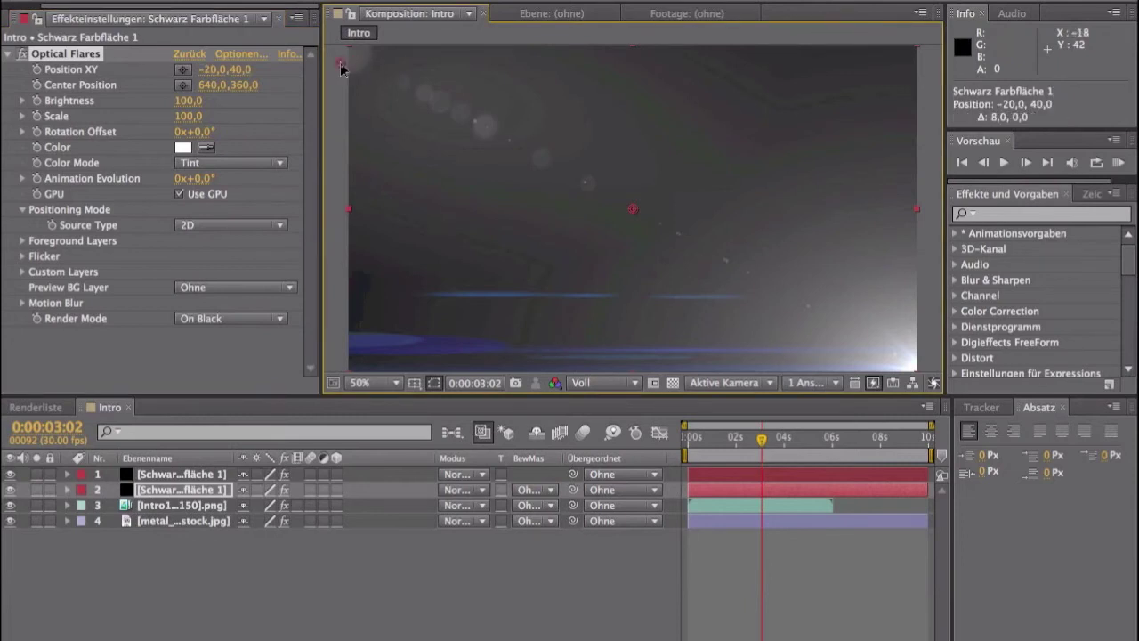
- Set both flare layers' blend mode to Add
click(478, 490)
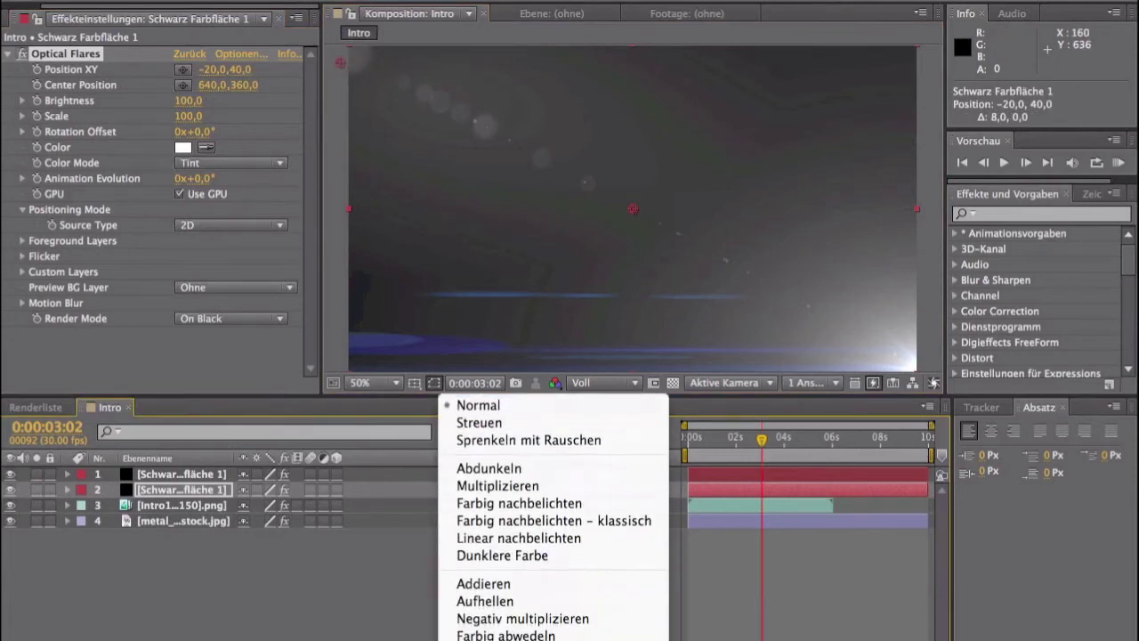
click(520, 493)
click(468, 496)
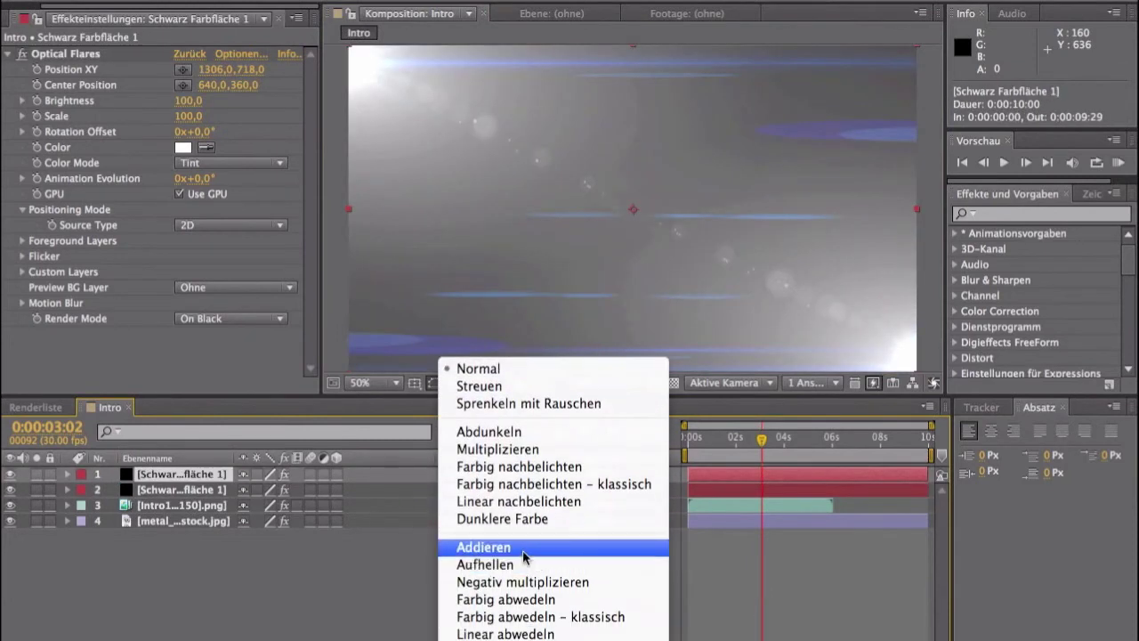
click(523, 548)
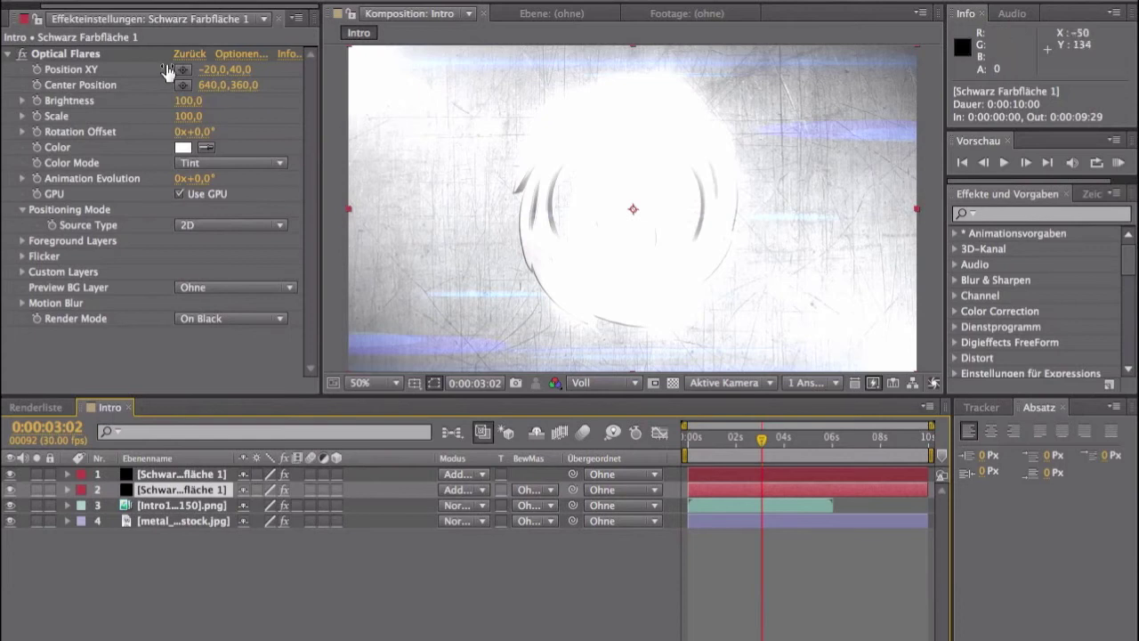
- Go back to the start and set the first flare's Brightness to 60
click(97, 56)
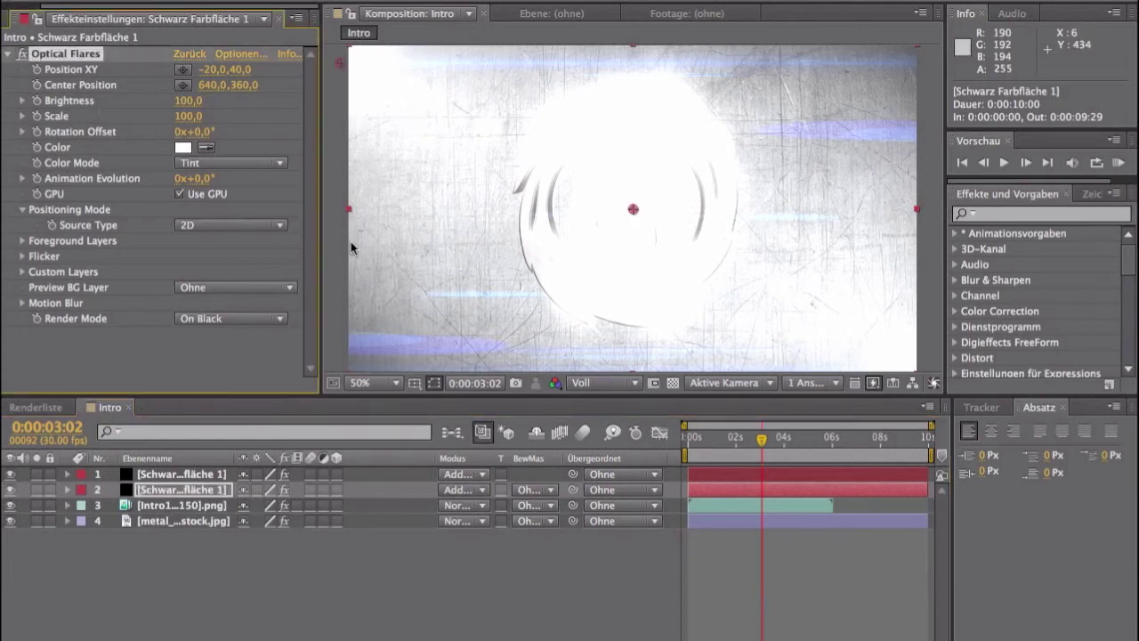
click(763, 440)
mouse_move(763, 440)
mouse_down()
mouse_move(660, 434)
mouse_move(776, 458)
mouse_up()
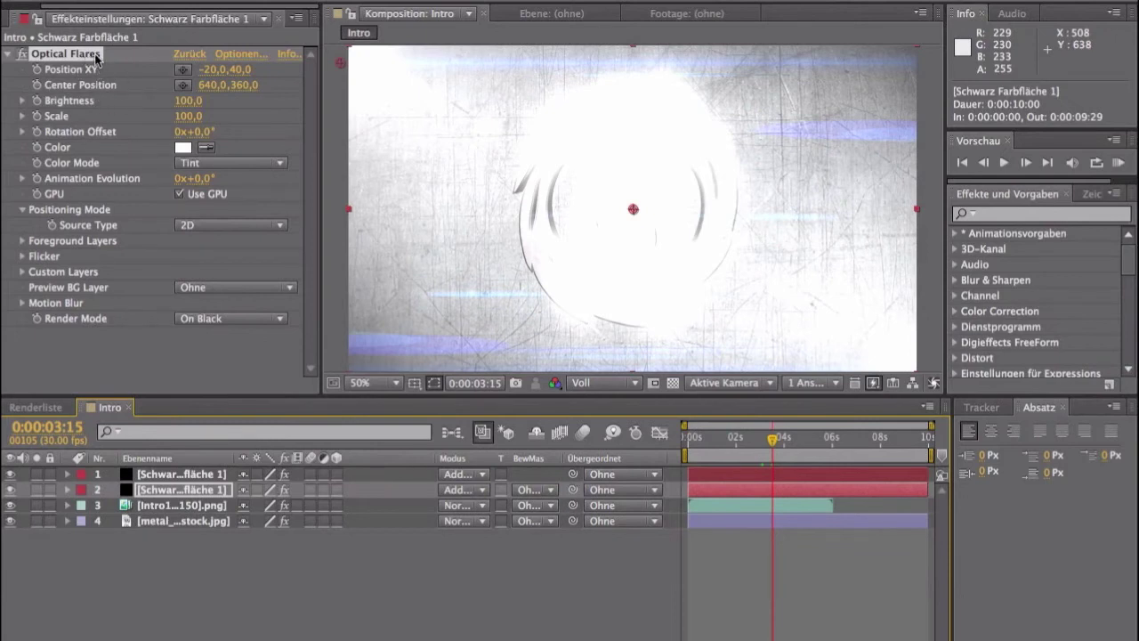
click(188, 102)
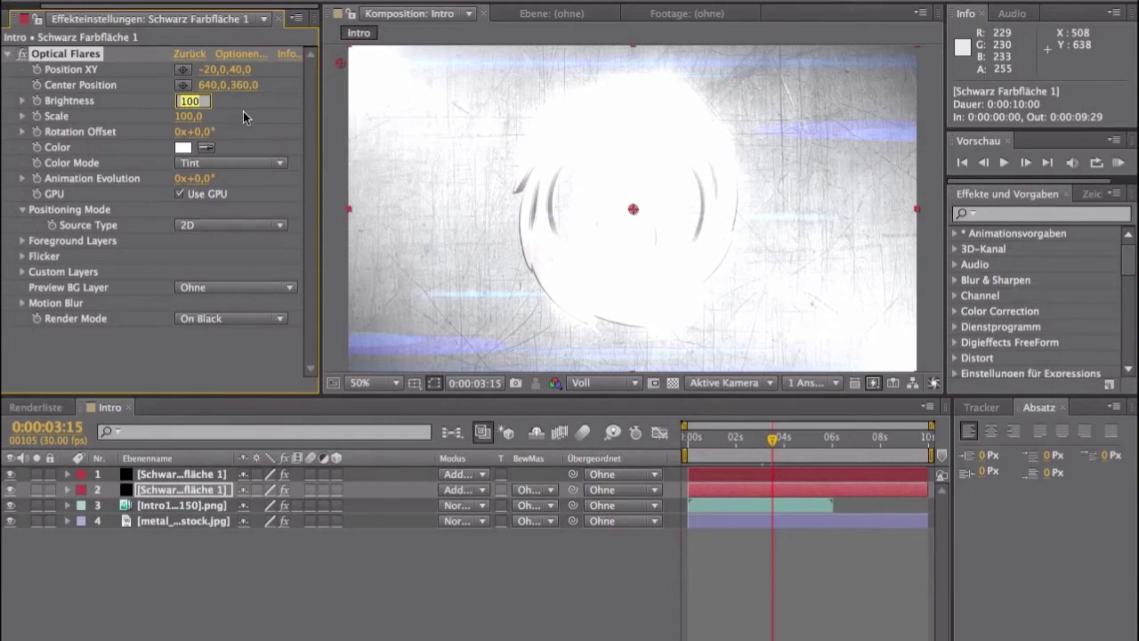
text(80)
key(Return)
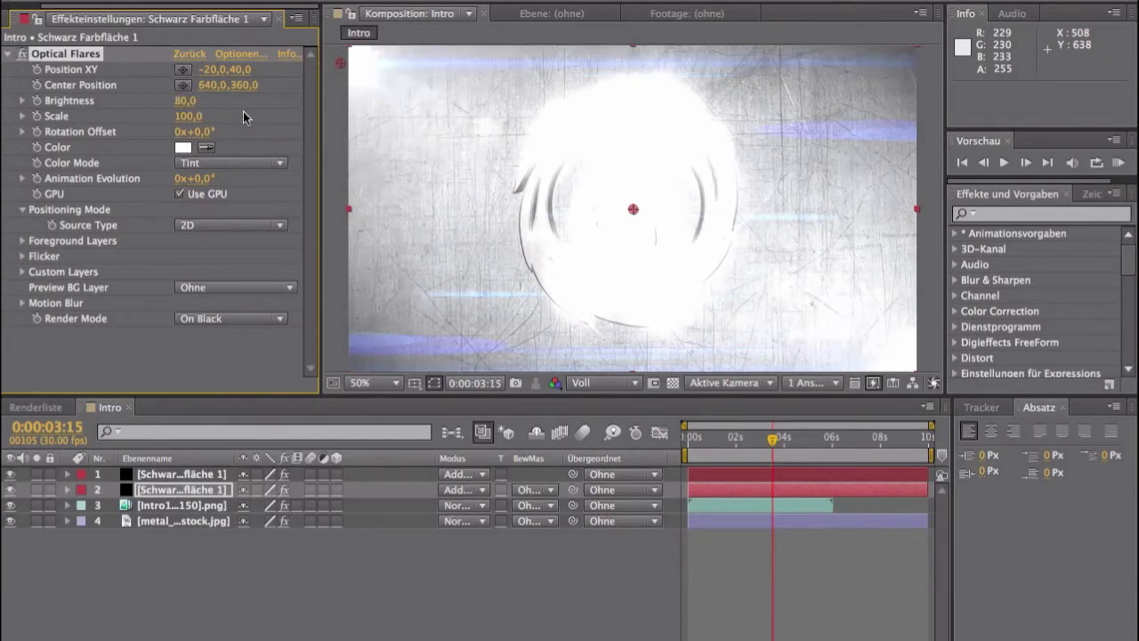
click(186, 101)
text(6)
key(Return)
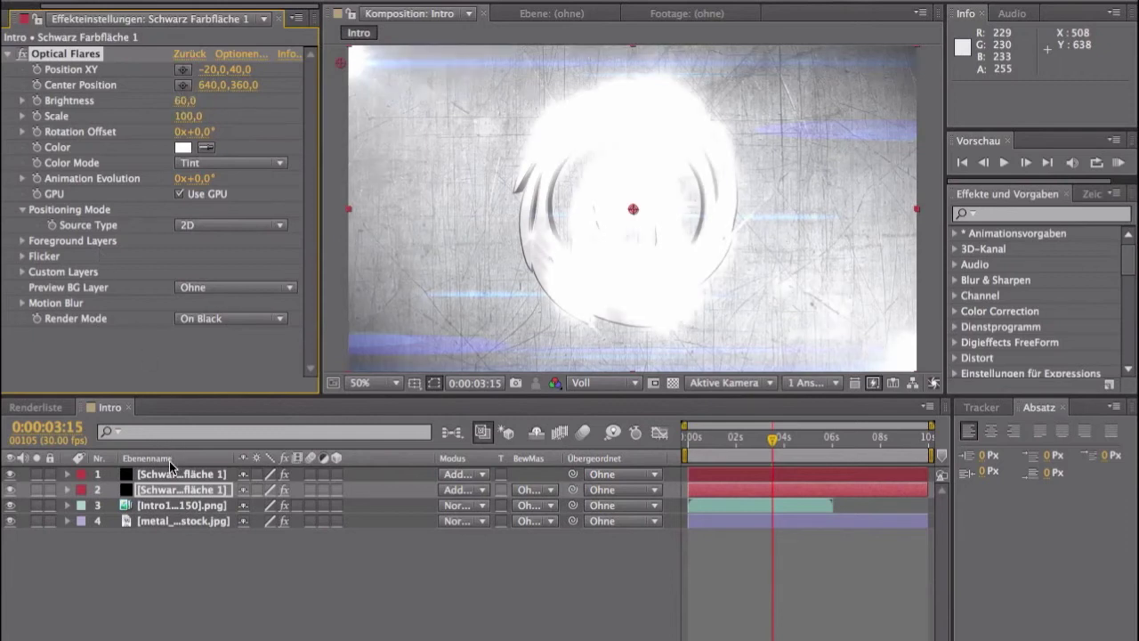
- Set the other flare's Brightness to 60 and preview the bright flare ring
click(169, 473)
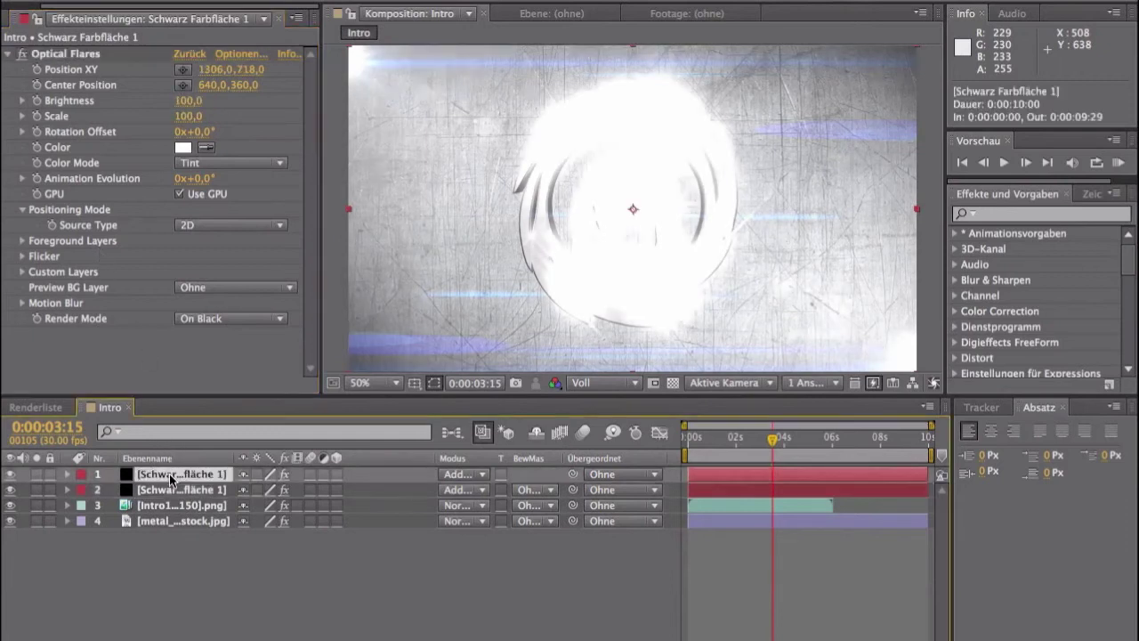
click(188, 100)
text(60)
key(Return)
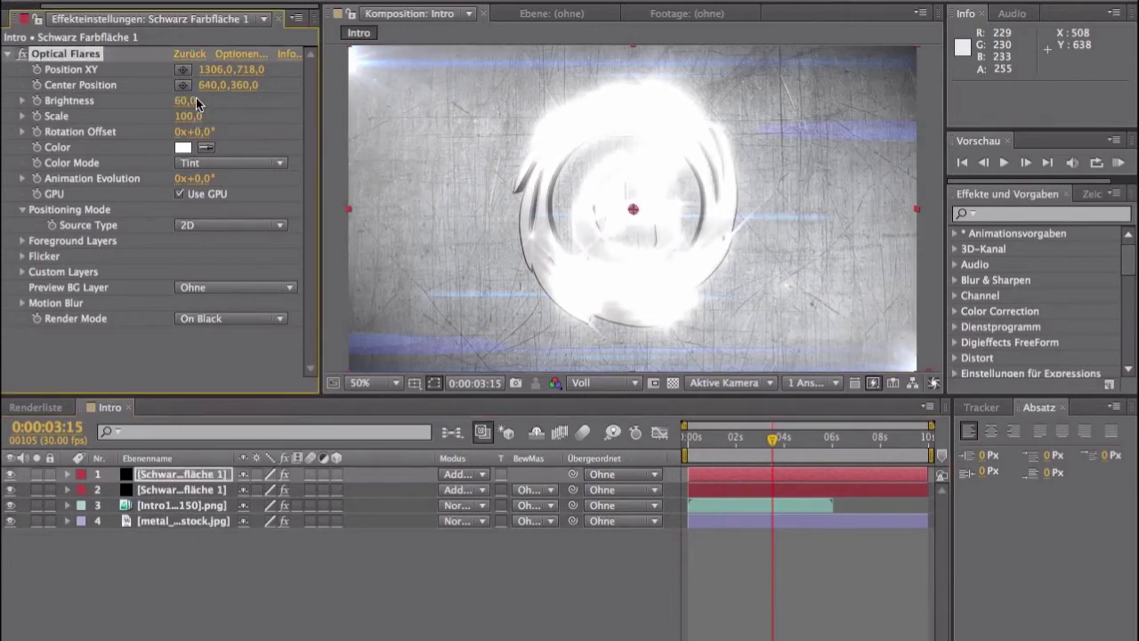
mouse_move(775, 443)
mouse_down()
mouse_move(729, 444)
mouse_move(836, 436)
mouse_move(725, 436)
mouse_up()
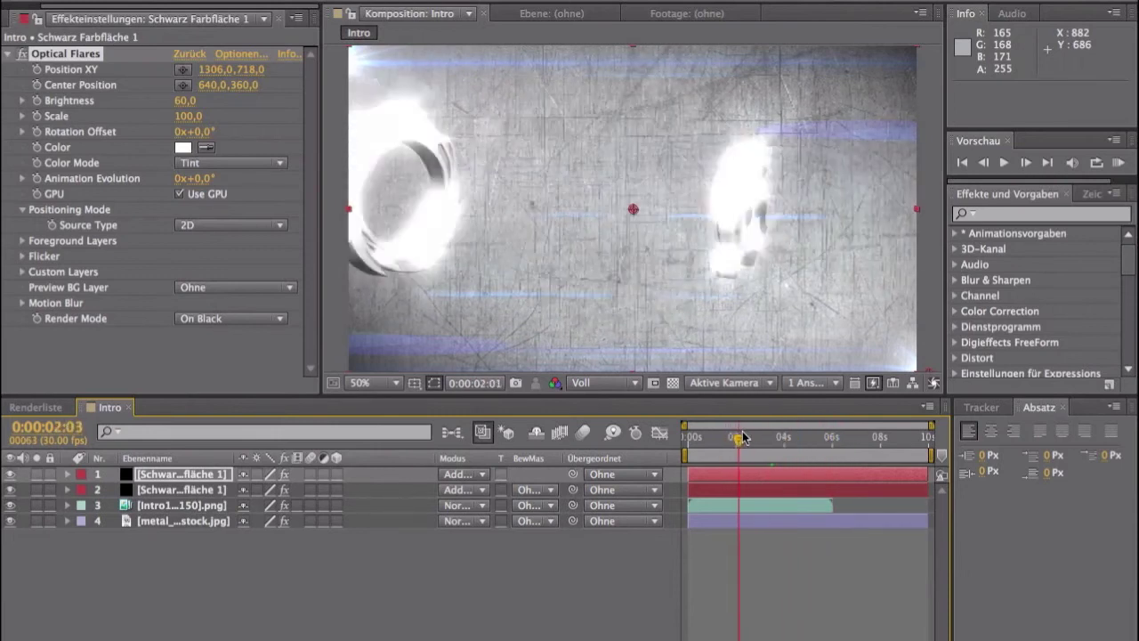
drag(725, 436, 766, 437)
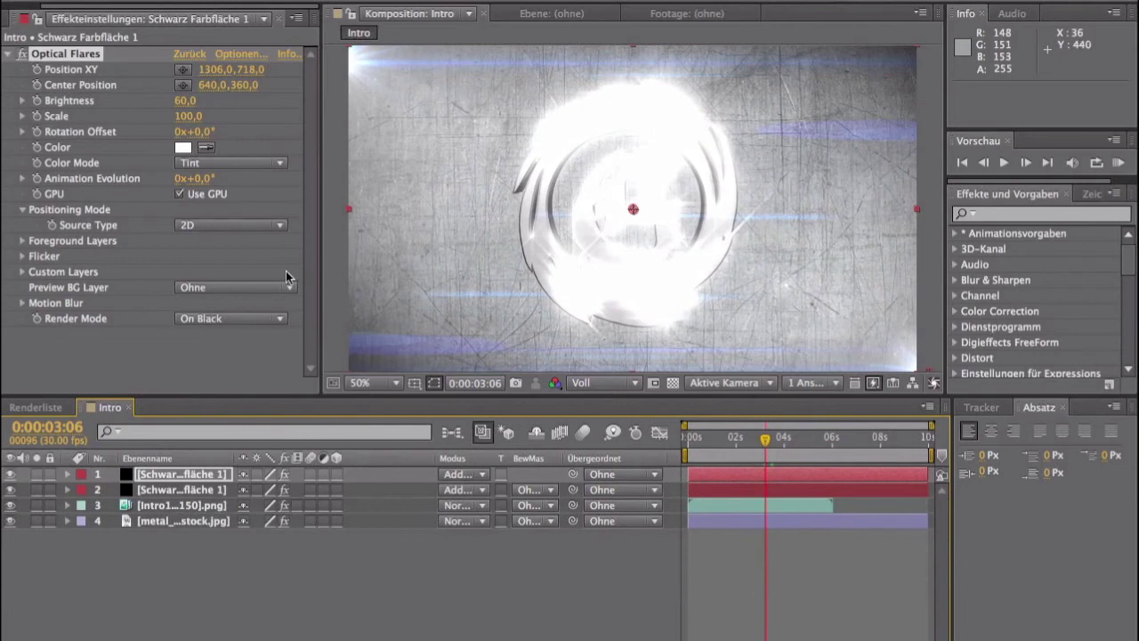
- Pull the metal texture's top-right Curves point down to darken the background
click(209, 523)
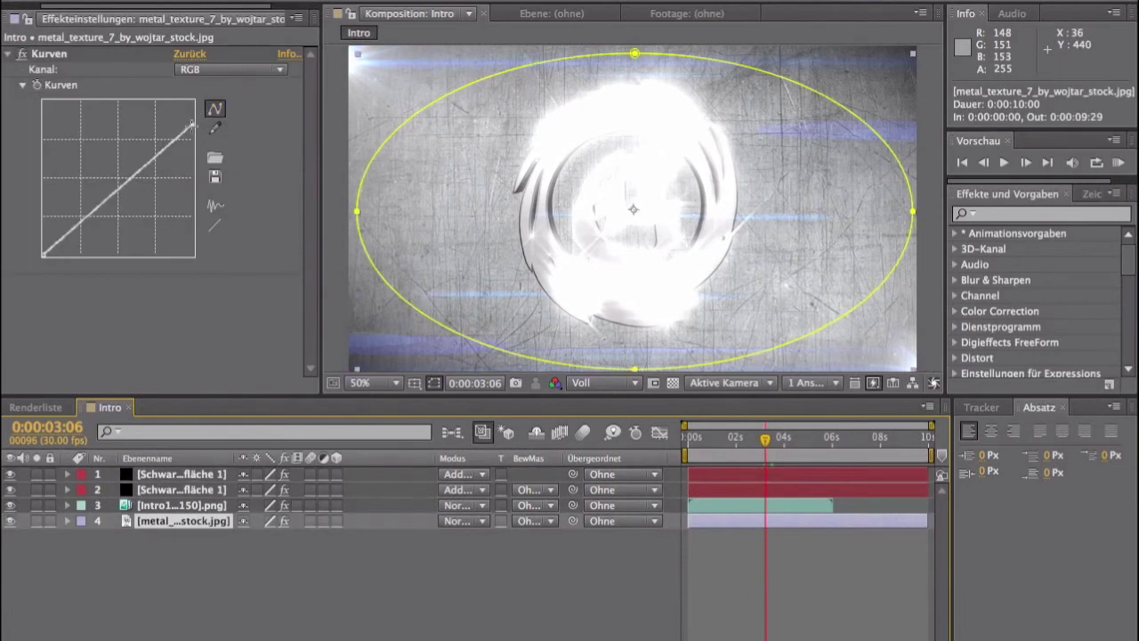
drag(192, 125, 196, 161)
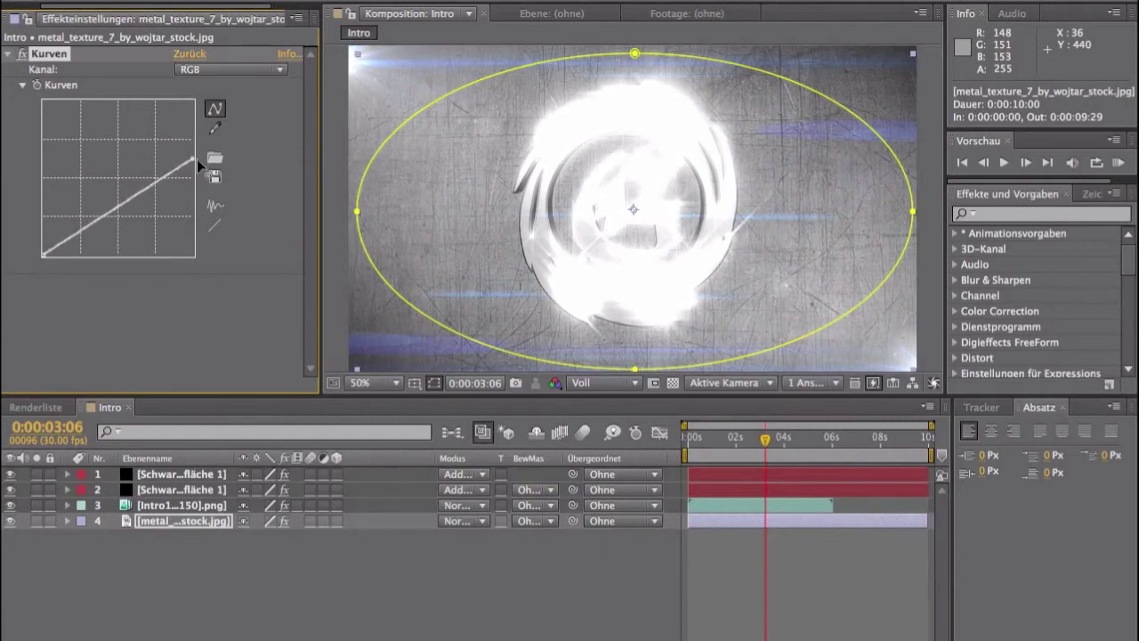
click(557, 565)
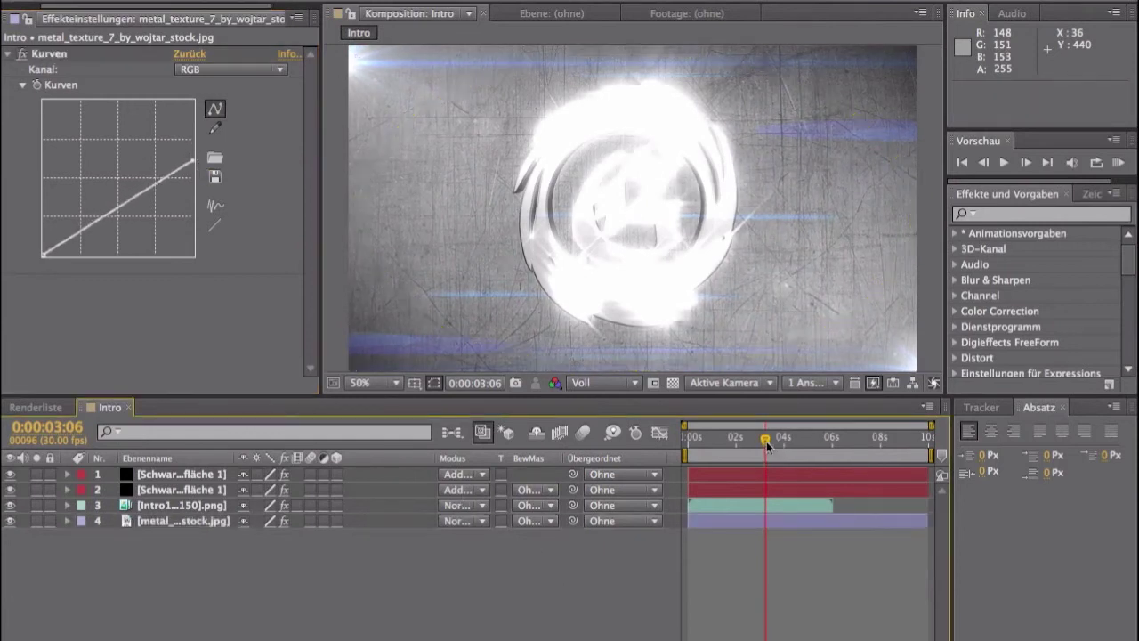
drag(766, 441, 686, 438)
- Zoom the viewer out and move the Schwarz Farbfläche 1 flare to the lower-left corner
click(157, 489)
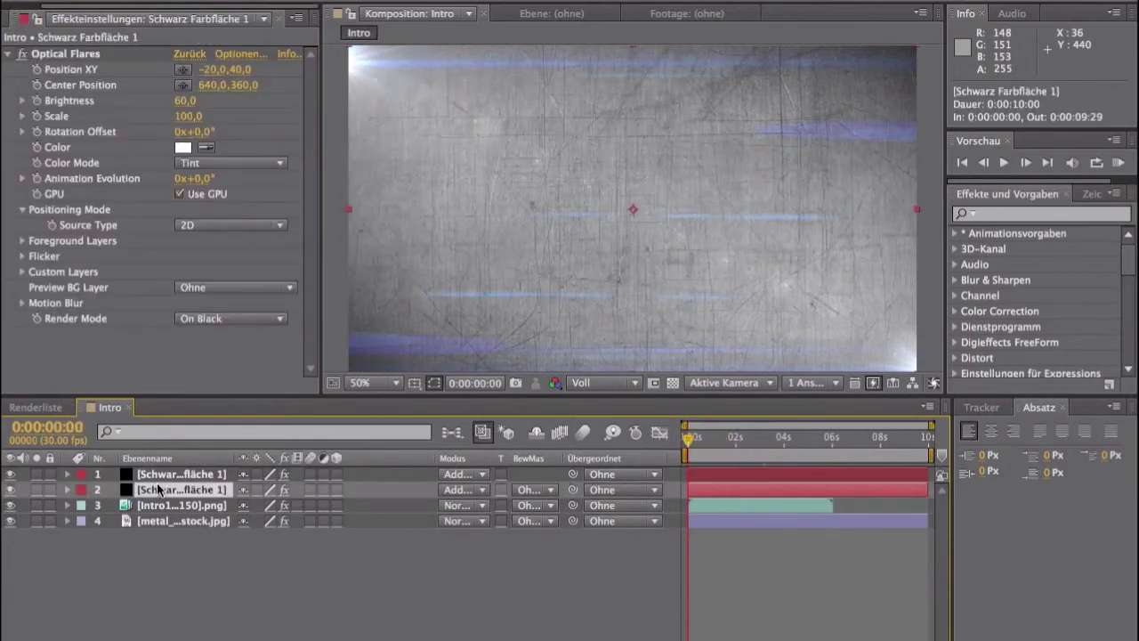
click(98, 55)
key(comma)
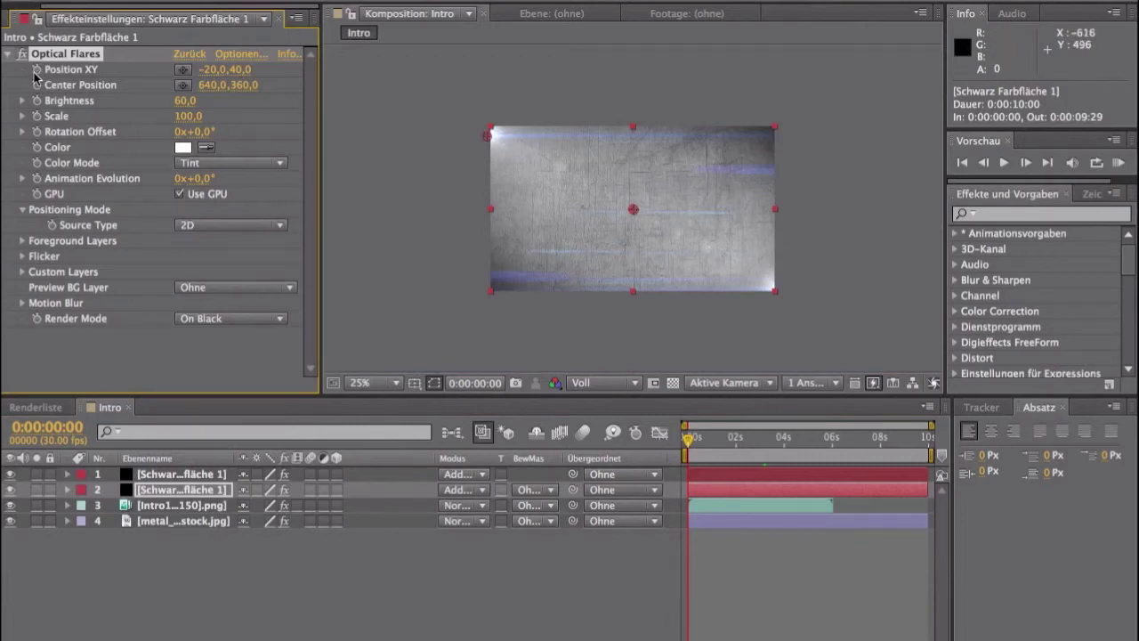
click(204, 472)
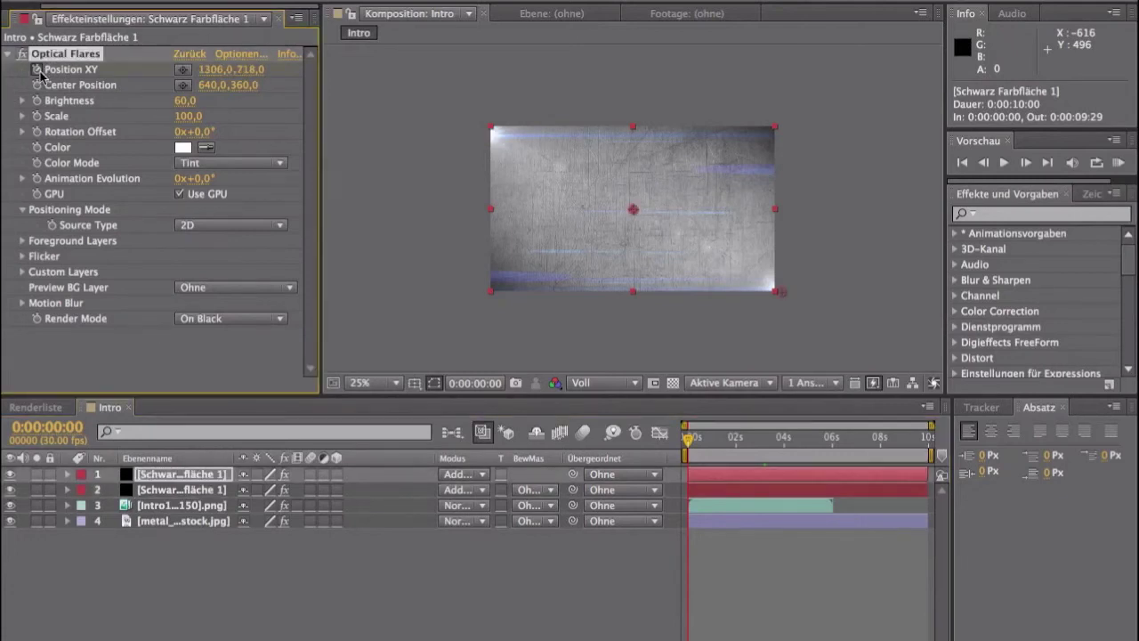
click(213, 492)
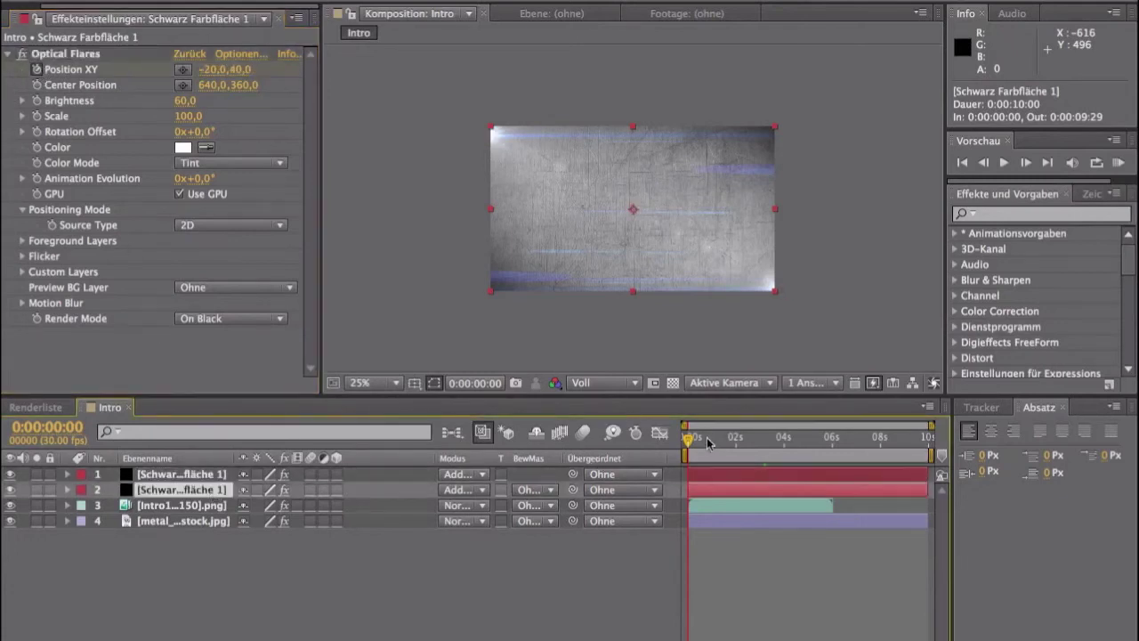
drag(688, 442, 781, 443)
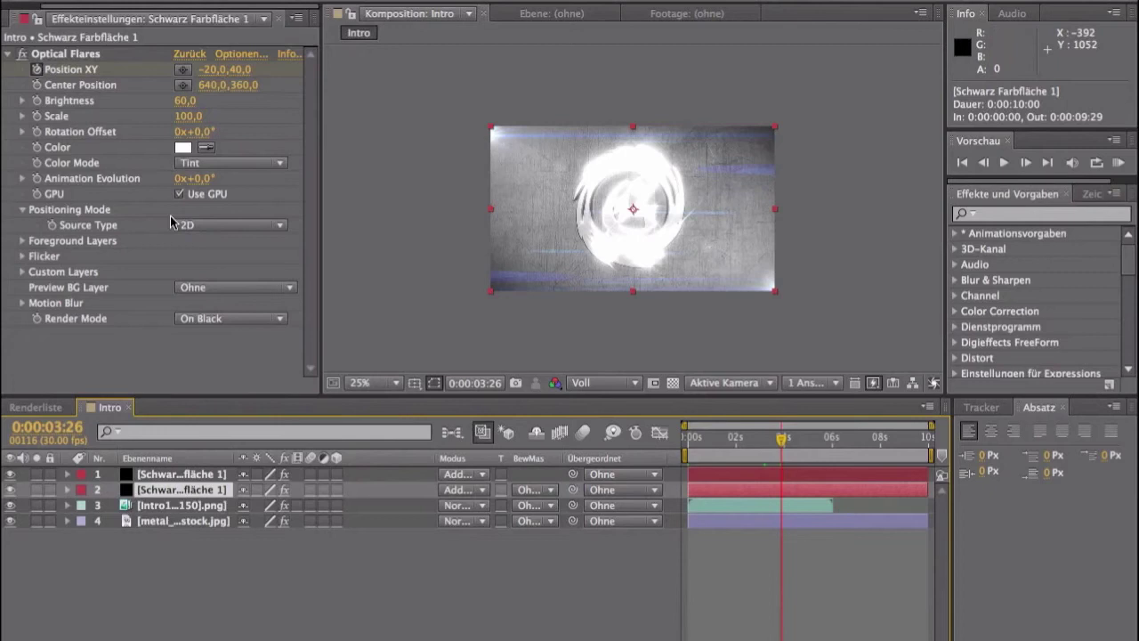
click(129, 53)
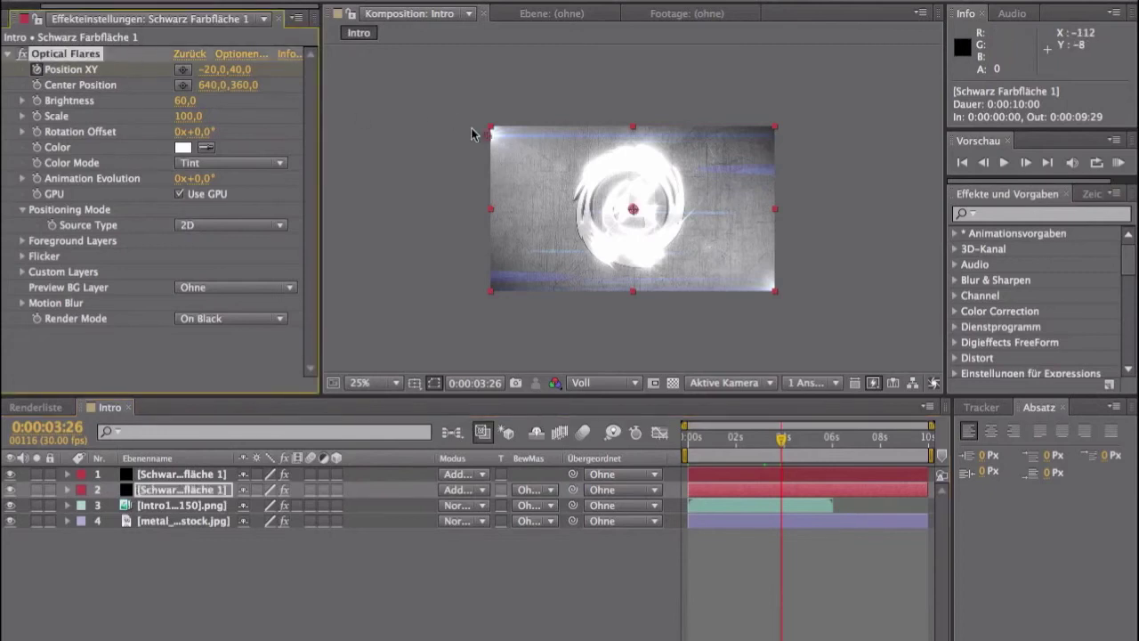
drag(488, 140, 477, 287)
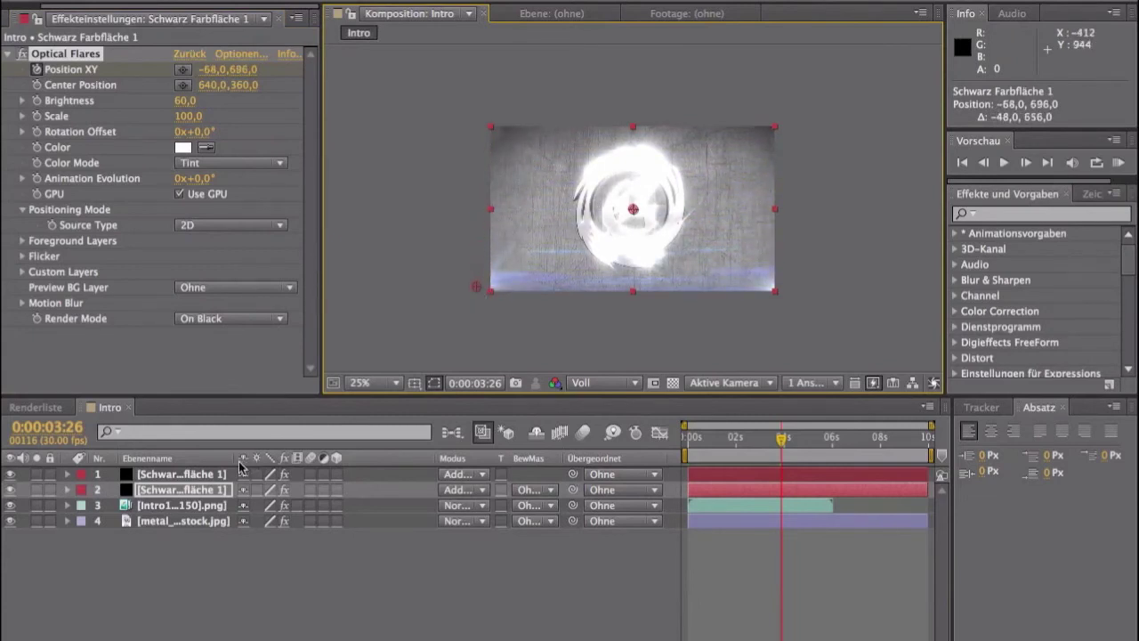
- Move the other flare's Position XY up to the upper-right corner
click(200, 477)
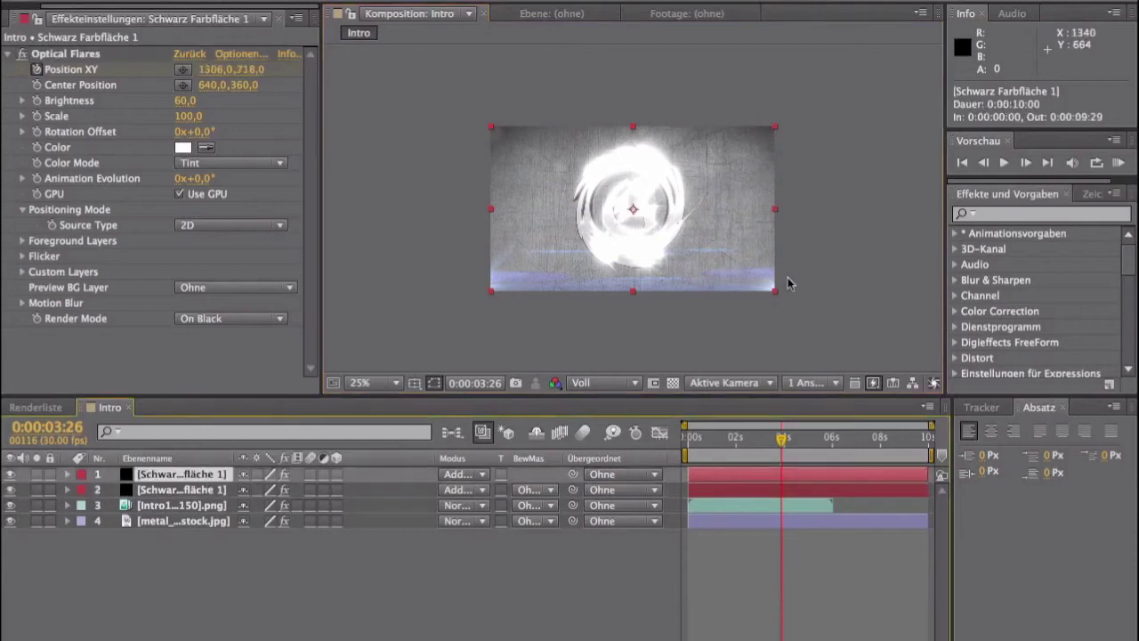
click(117, 54)
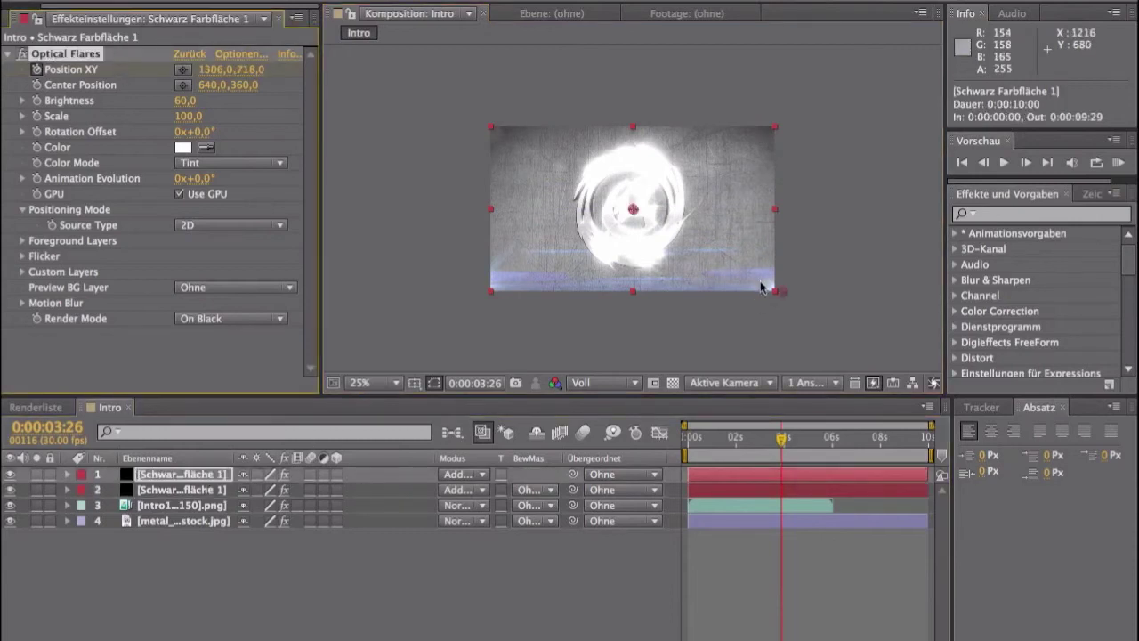
click(783, 296)
drag(783, 295, 782, 134)
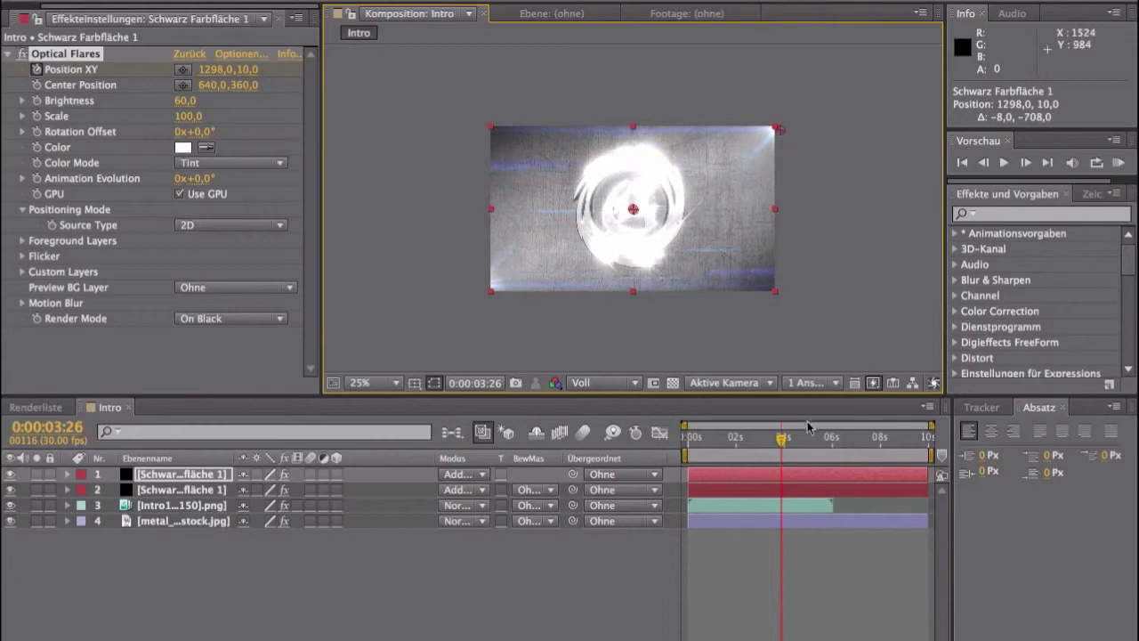
mouse_move(782, 438)
mouse_down()
mouse_move(697, 448)
mouse_move(800, 462)
mouse_up()
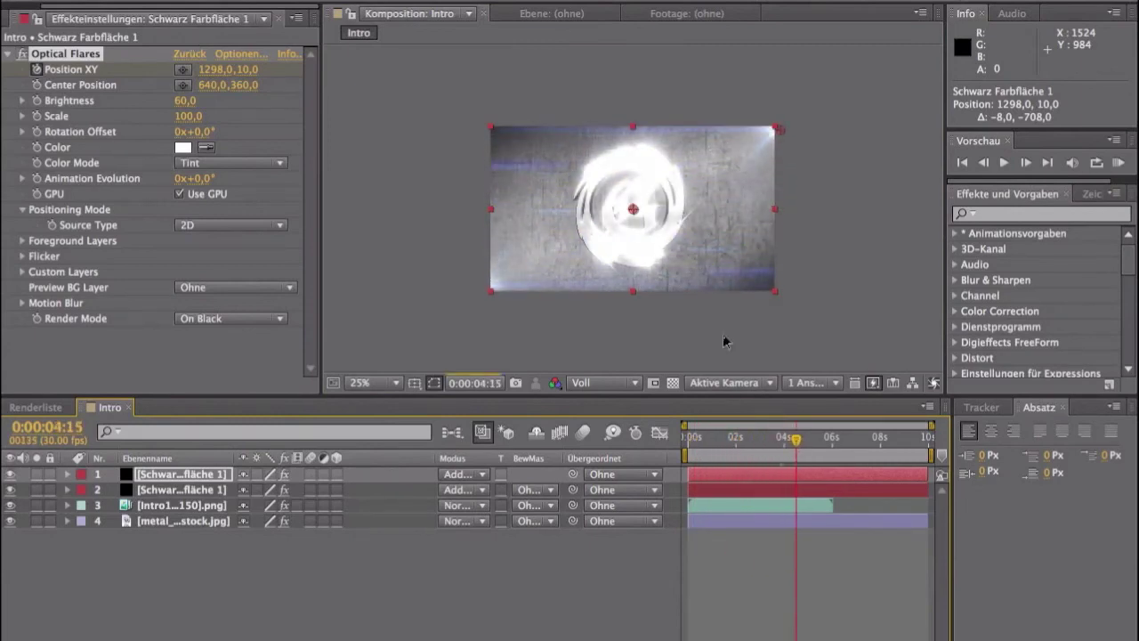
- Return the viewer zoom to 50% and rewind to the start of the intro
key(period)
key(period)
key(comma)
key(comma)
key(comma)
key(period)
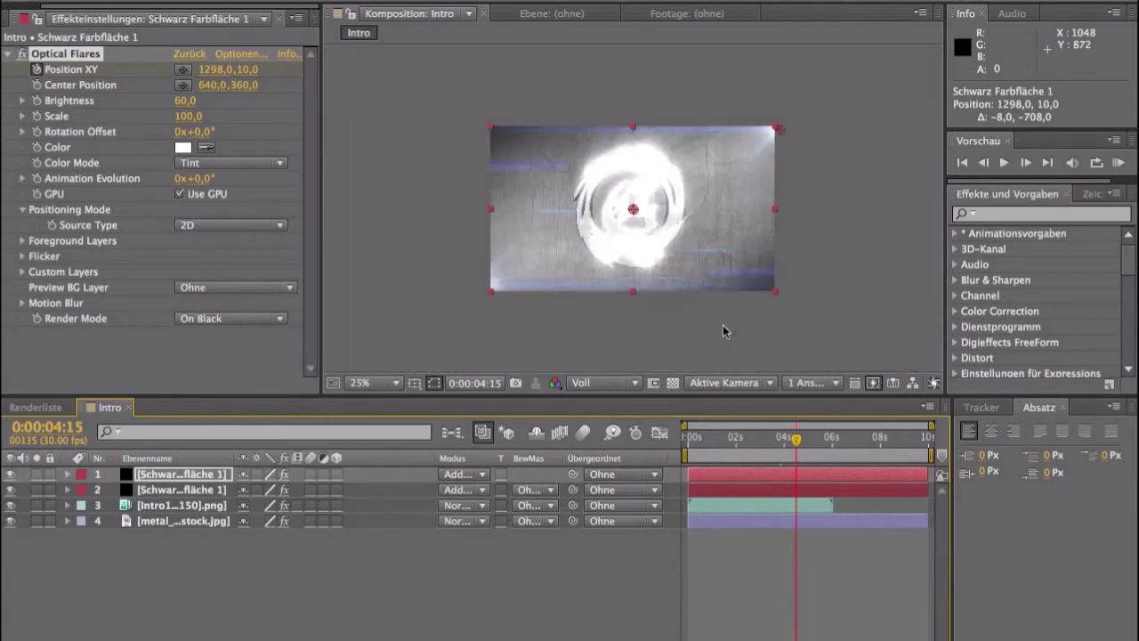
key(period)
mouse_move(797, 439)
mouse_down()
mouse_move(672, 432)
mouse_move(801, 430)
mouse_up()
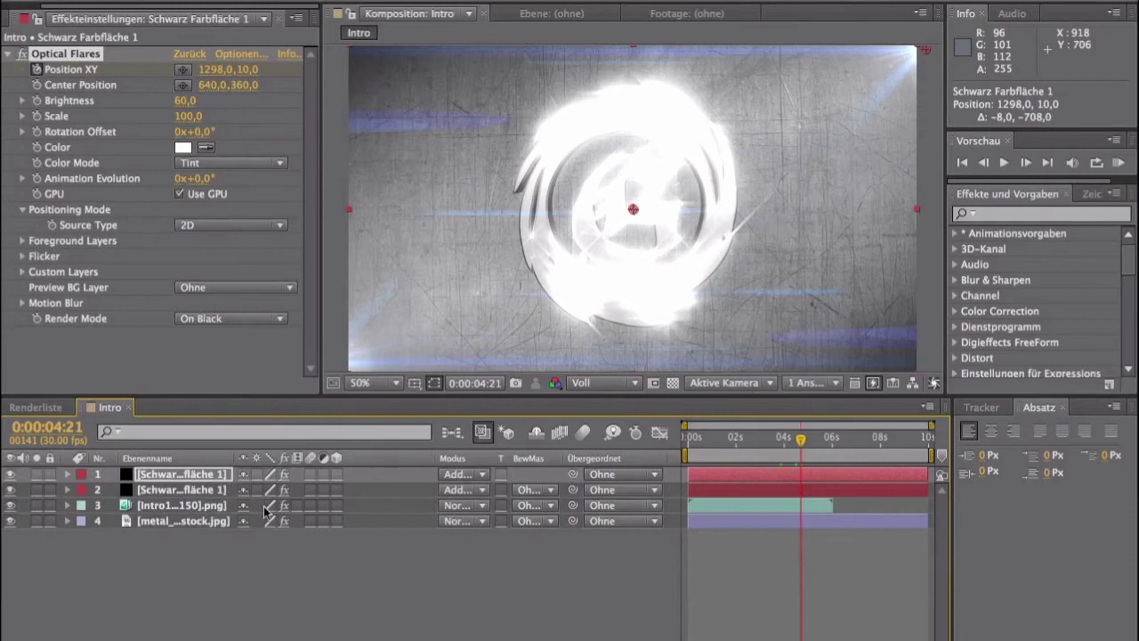
- Check layer 3's Starglow, rewind to 0:00, and select the metal texture layer
click(220, 506)
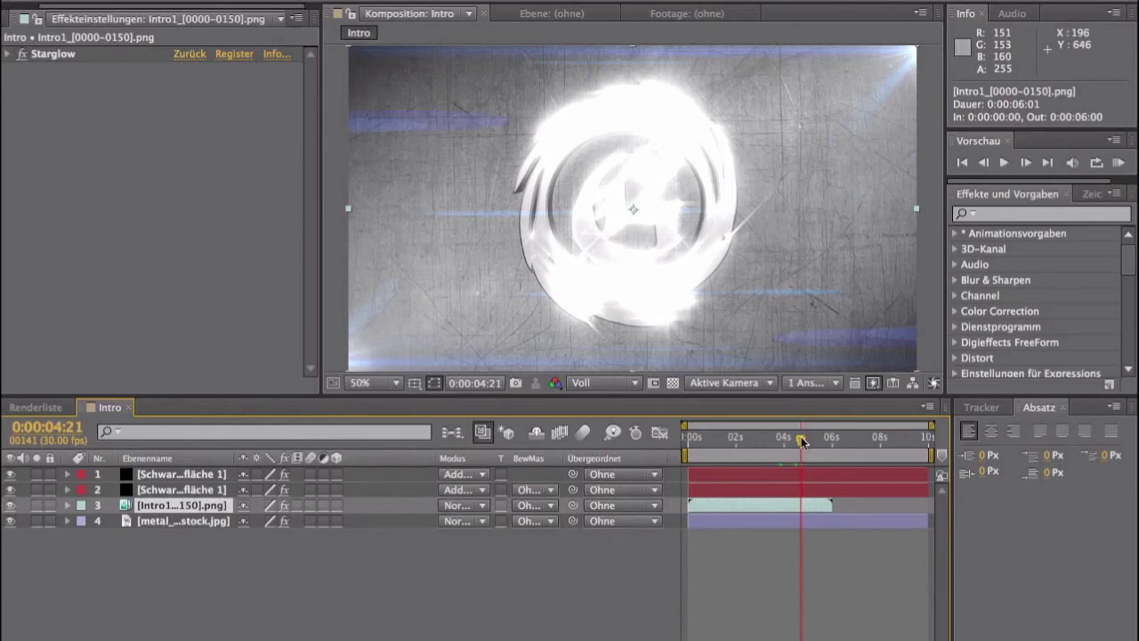
drag(803, 442, 649, 448)
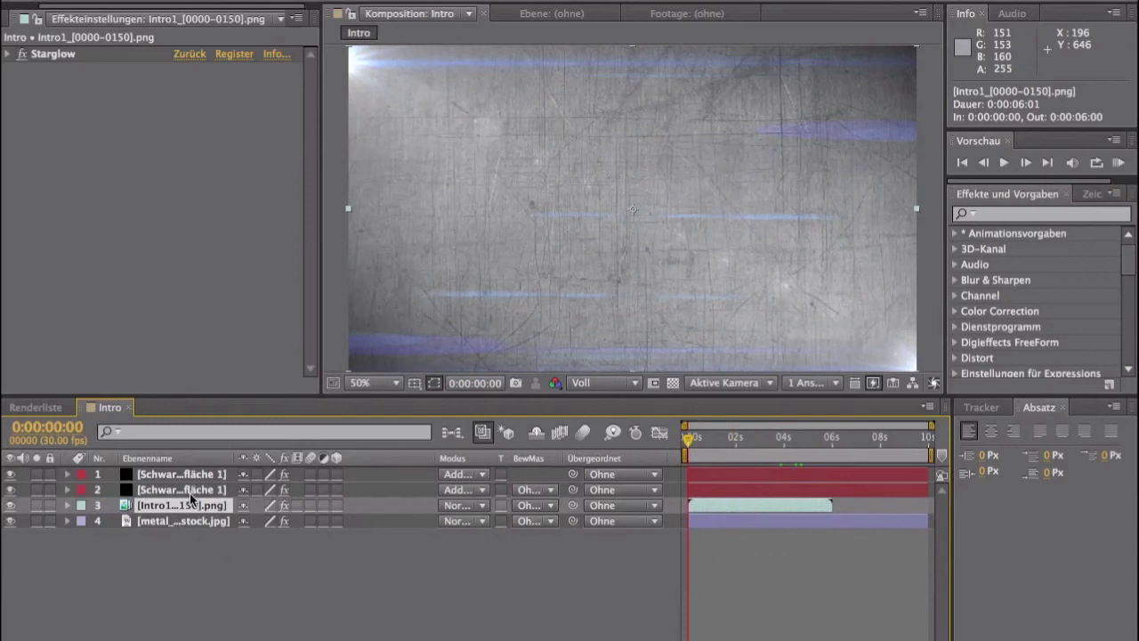
click(188, 520)
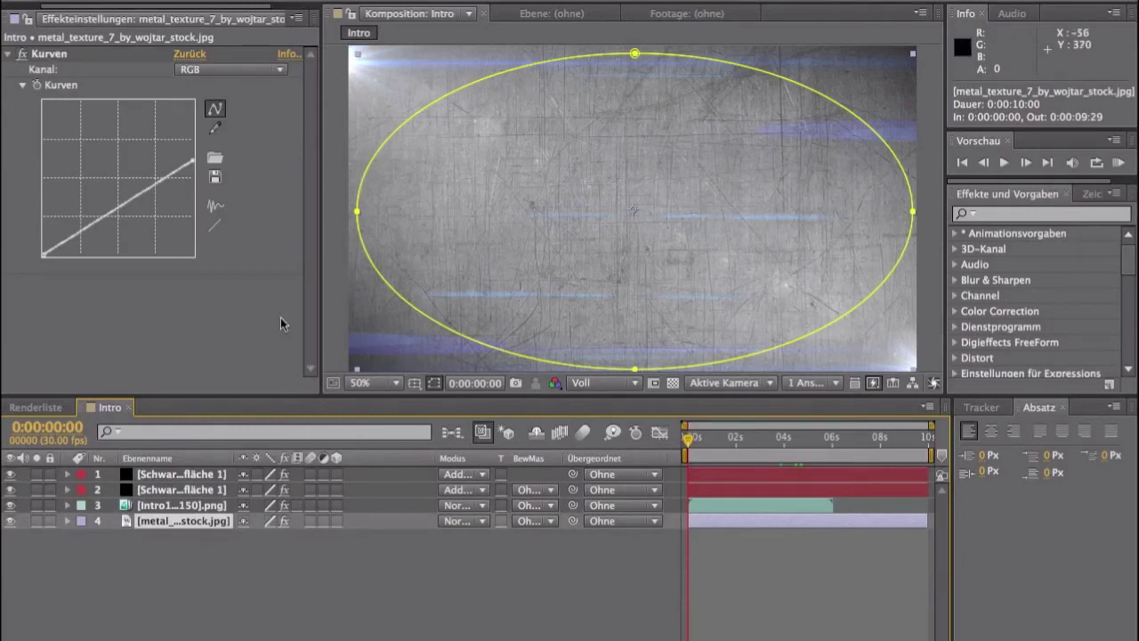
- Add a Gaussian Blur (Gaußscher Weichzeichner) to the metal texture layer
click(441, 0)
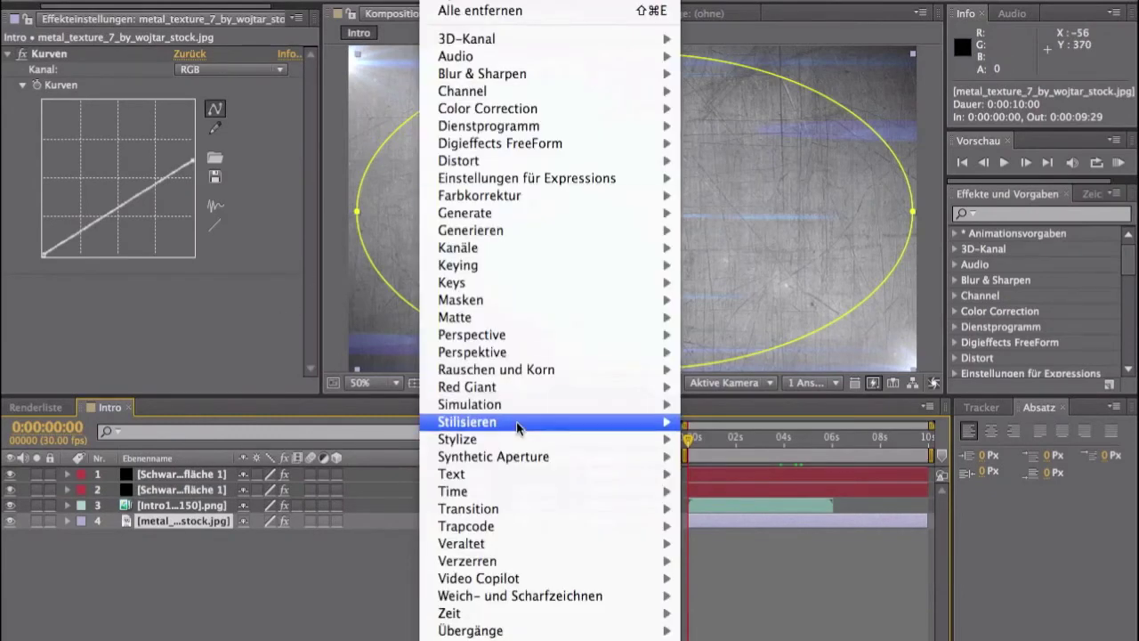
mouse_move(570, 598)
click(769, 502)
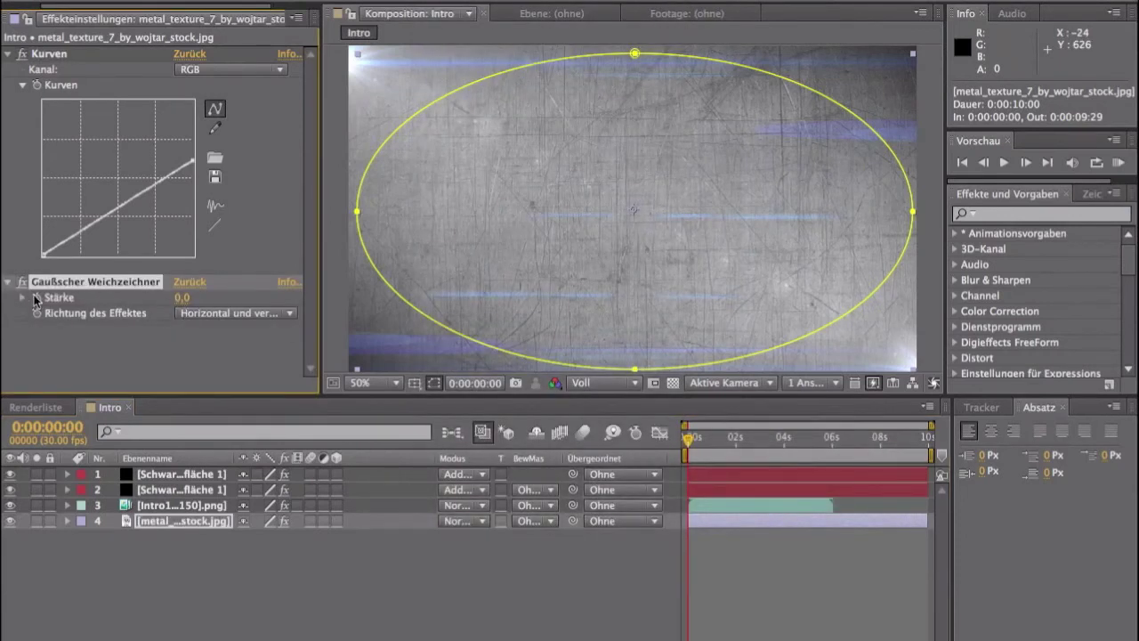
- Try a blur strength of 10 at the bright swirl frame, then undo it
click(690, 438)
mouse_move(703, 442)
mouse_down()
mouse_move(796, 446)
mouse_move(758, 431)
mouse_up()
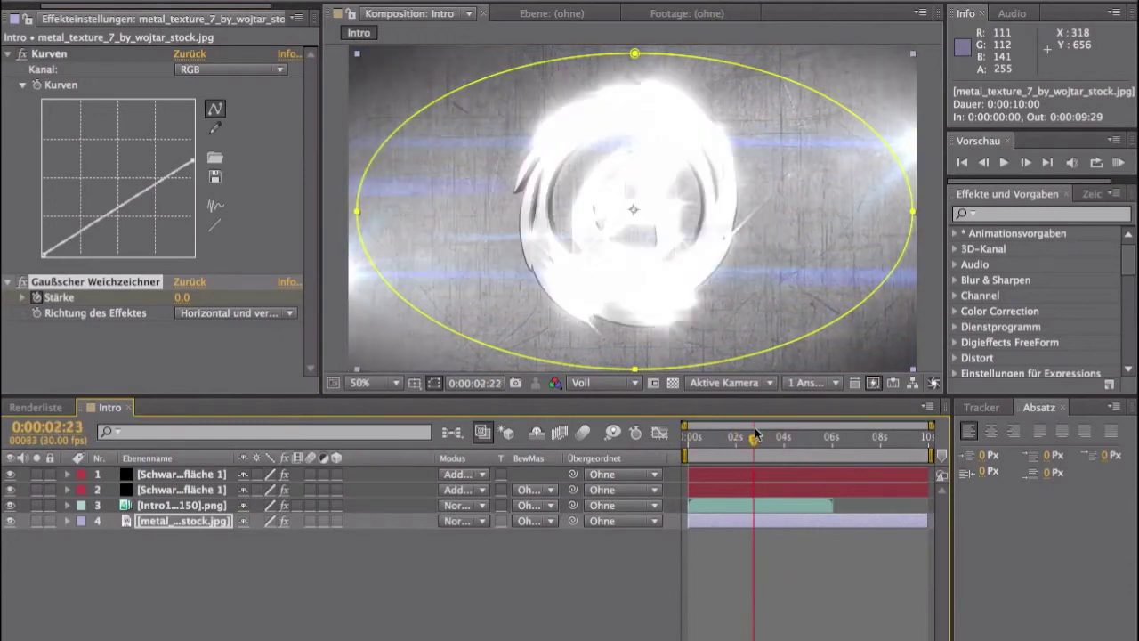
click(183, 305)
text(10)
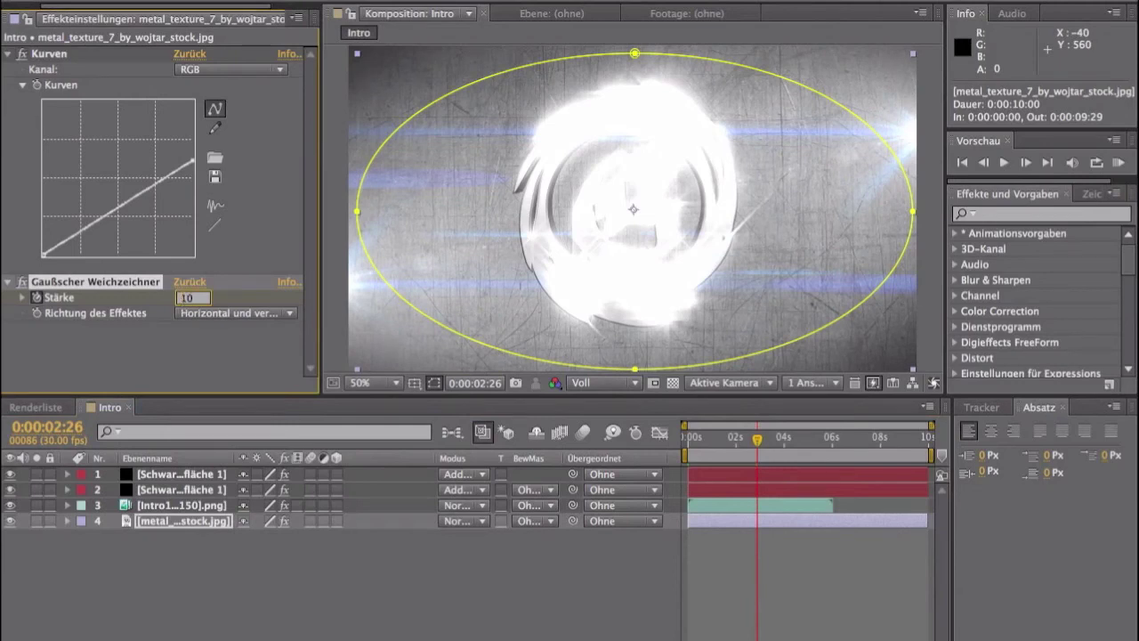
key(Return)
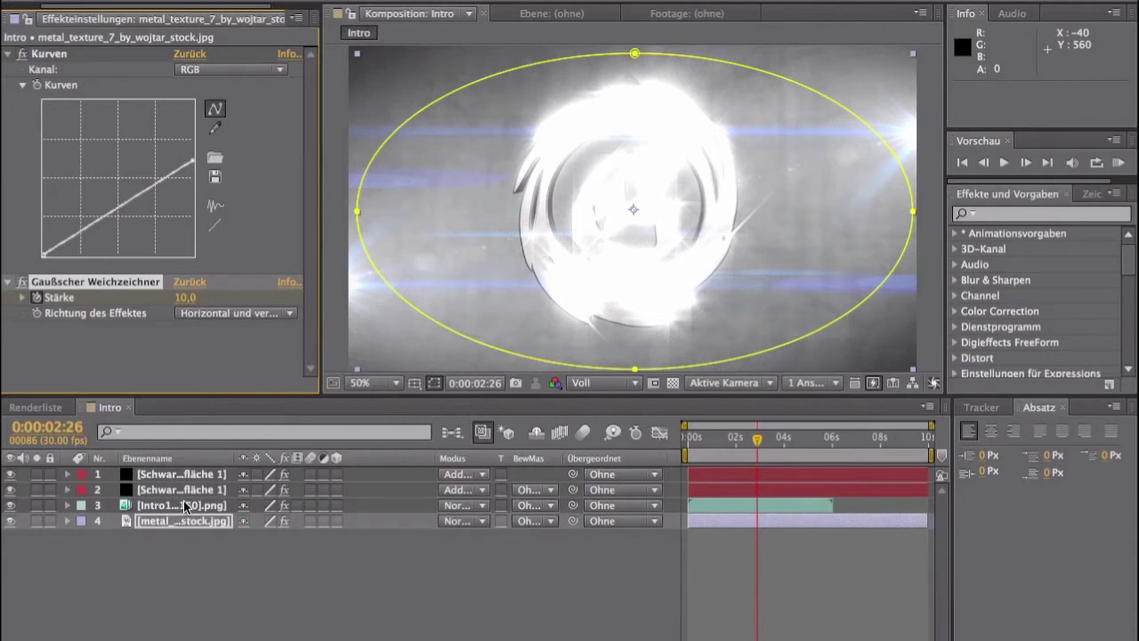
drag(758, 437, 687, 438)
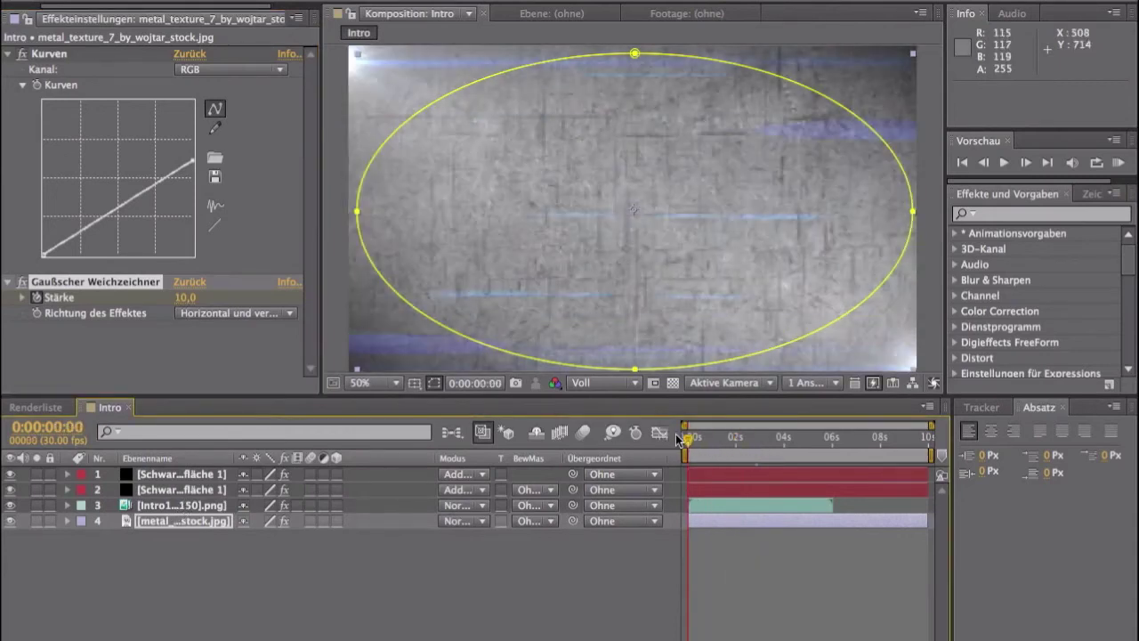
key(ctrl+z)
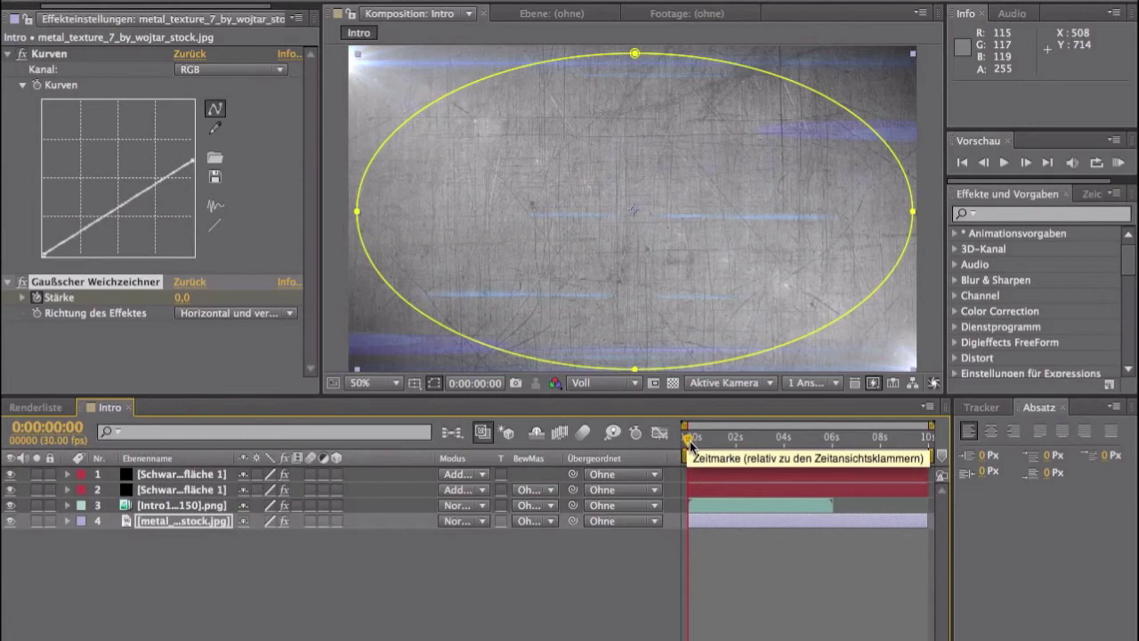
- Keyframe the blur strength to 0 at about one and two seconds
drag(691, 443, 717, 445)
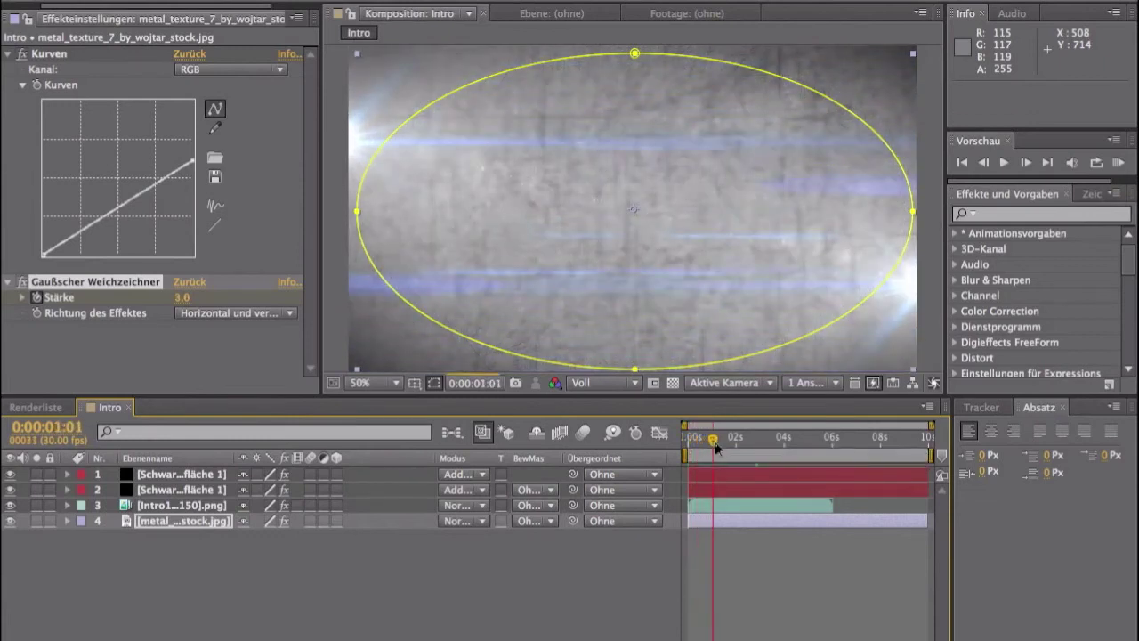
click(182, 303)
text(0)
key(Return)
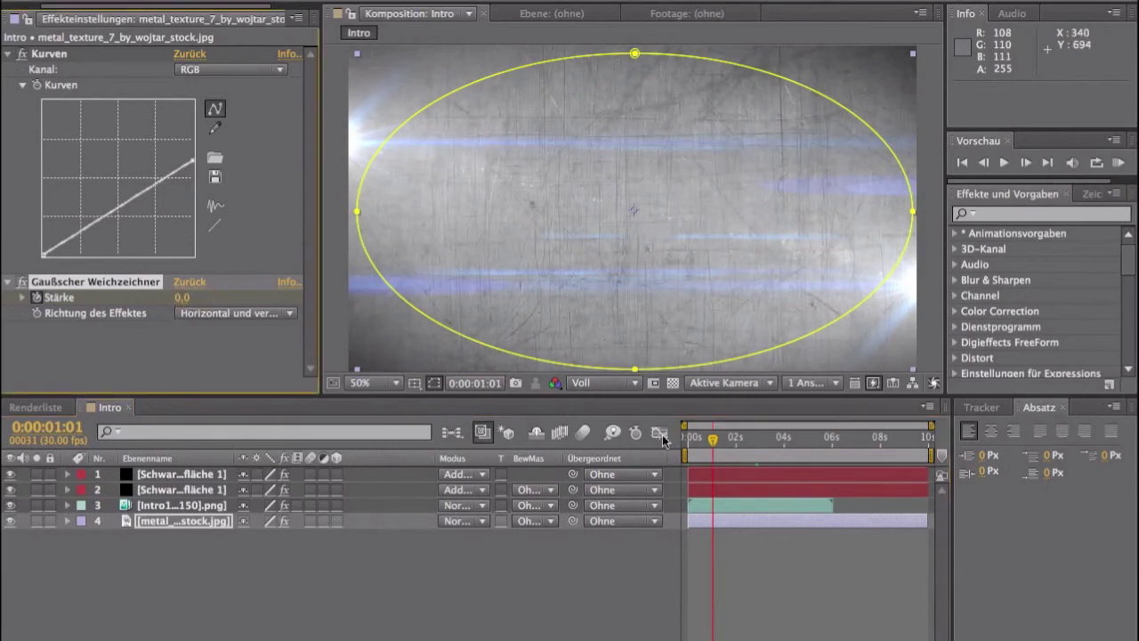
drag(715, 437, 740, 443)
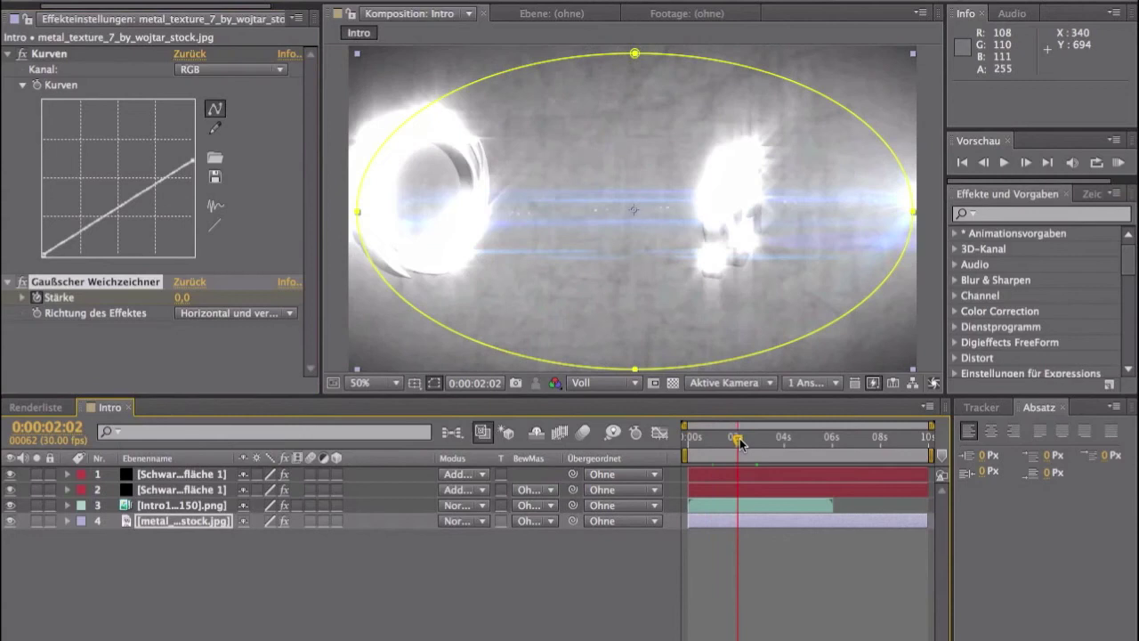
click(182, 303)
text(0)
key(Return)
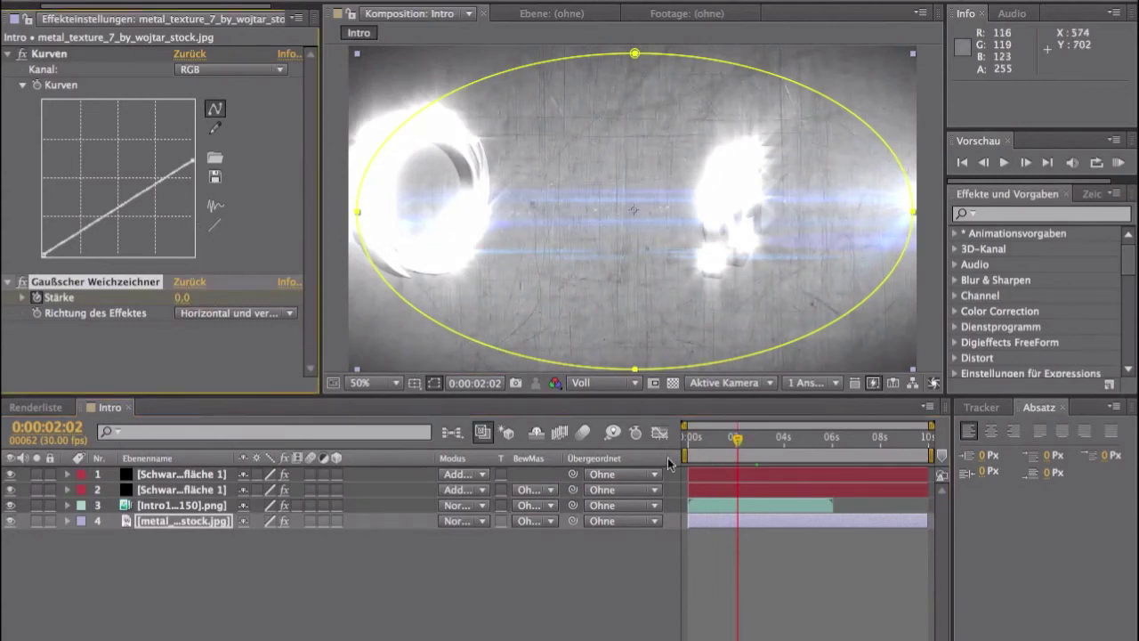
- Set the blur strength at a later flare frame and move to about 3 seconds
drag(738, 440, 748, 445)
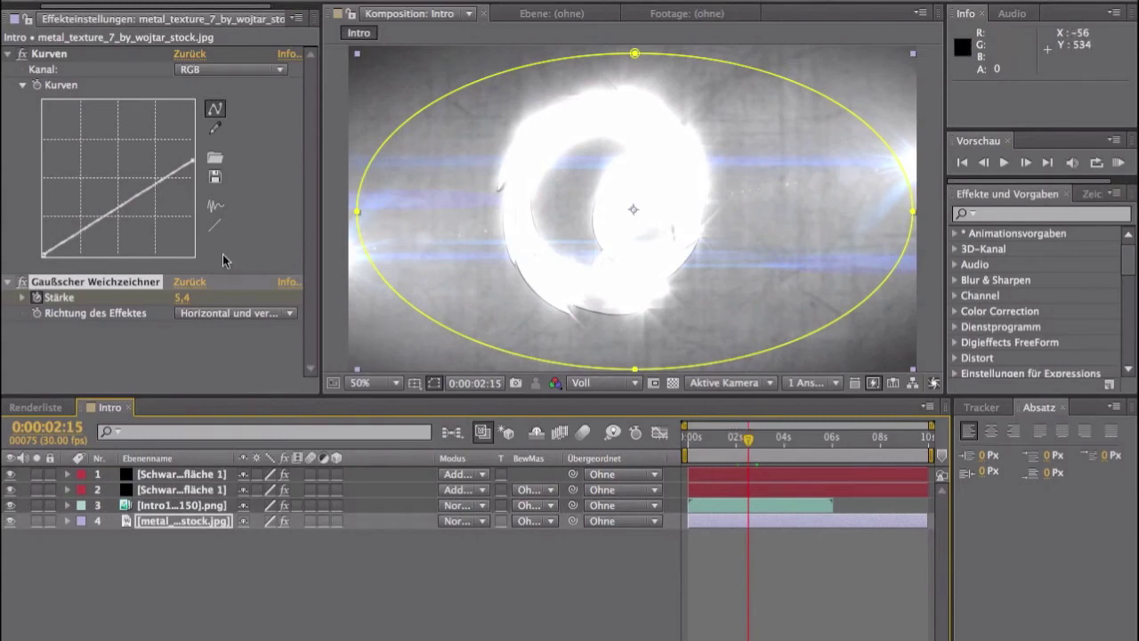
click(184, 299)
text(0)
key(Return)
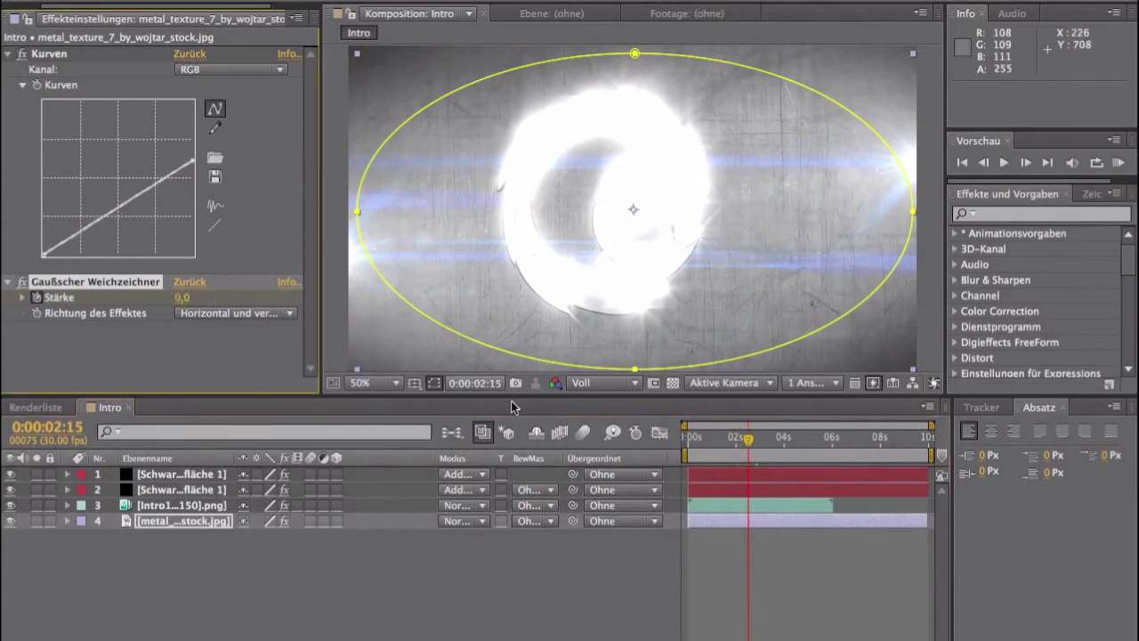
drag(744, 437, 767, 439)
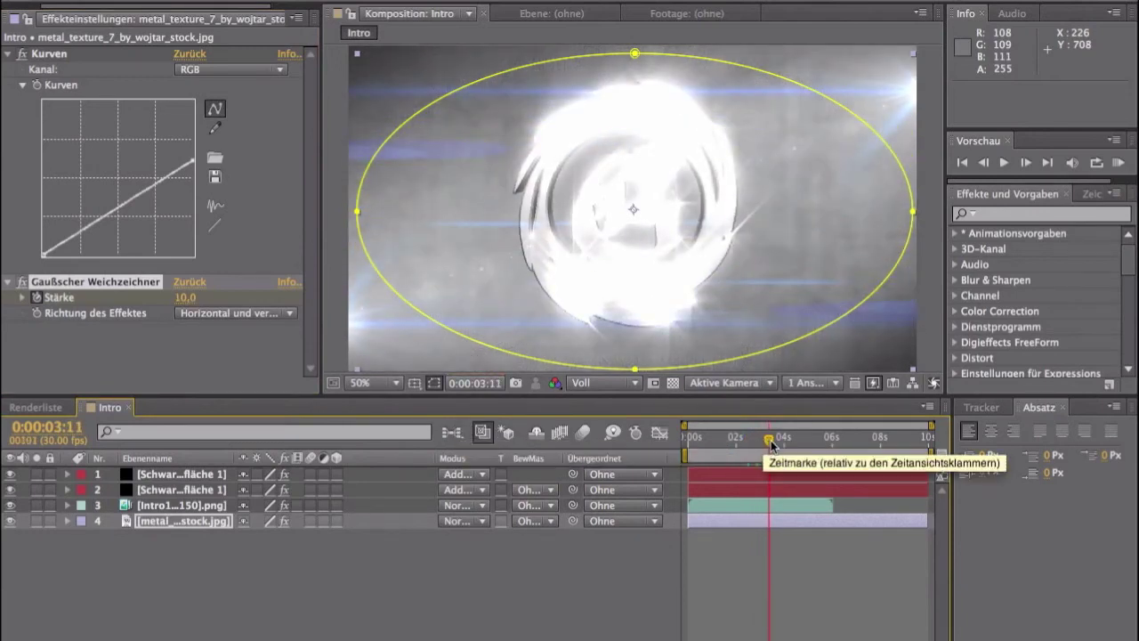
drag(771, 443, 664, 451)
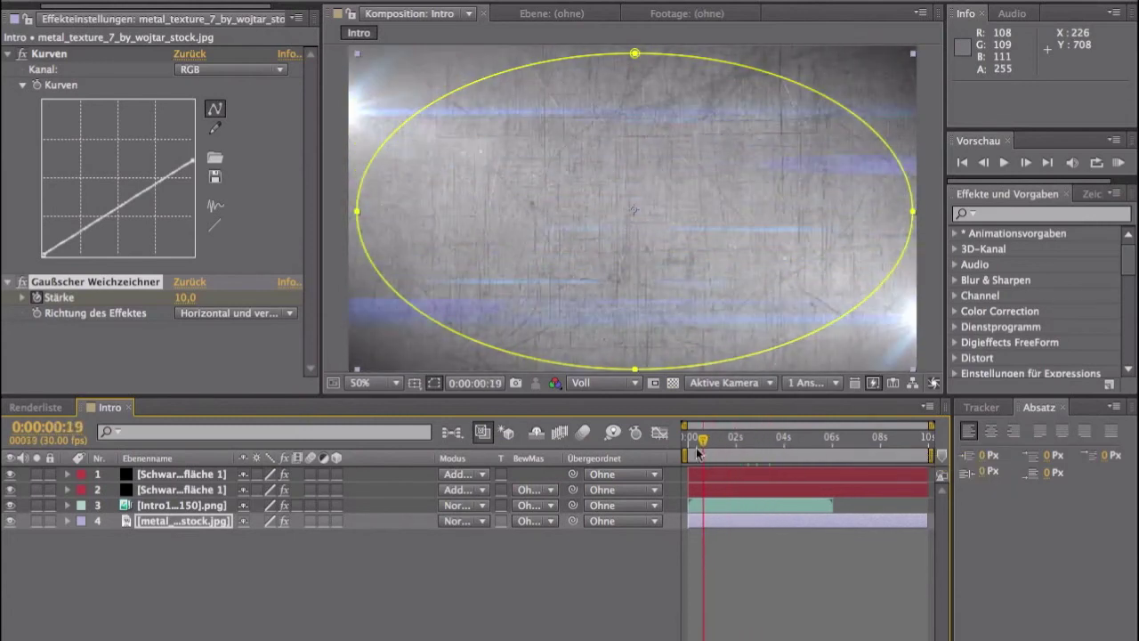
- Add a Gaussian Blur to the Intro1 logo layer
click(161, 505)
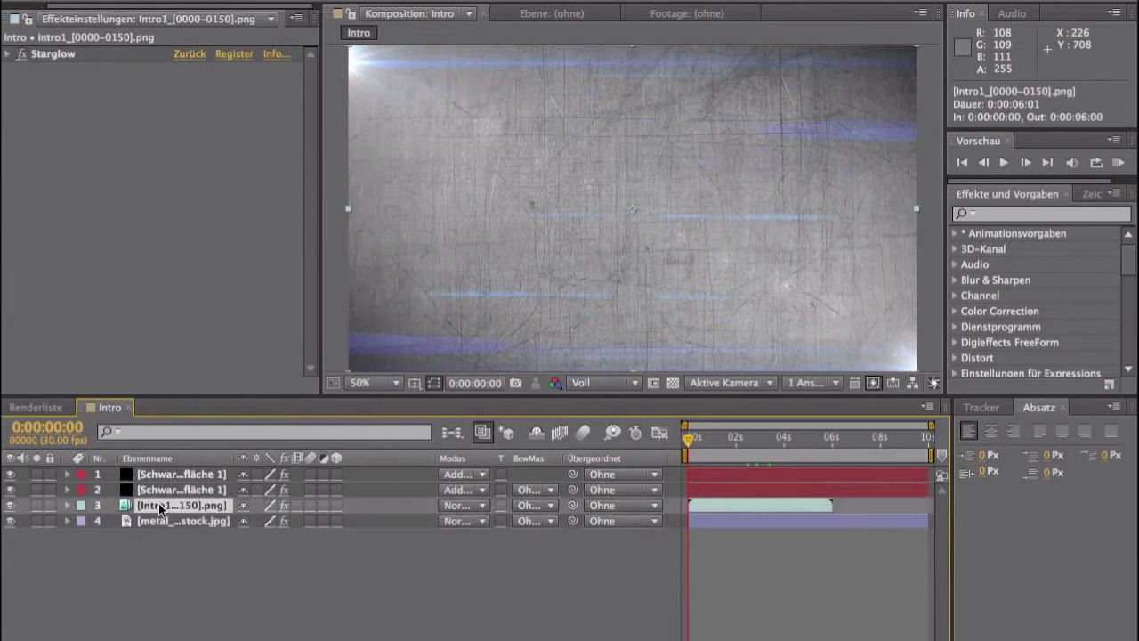
click(441, 0)
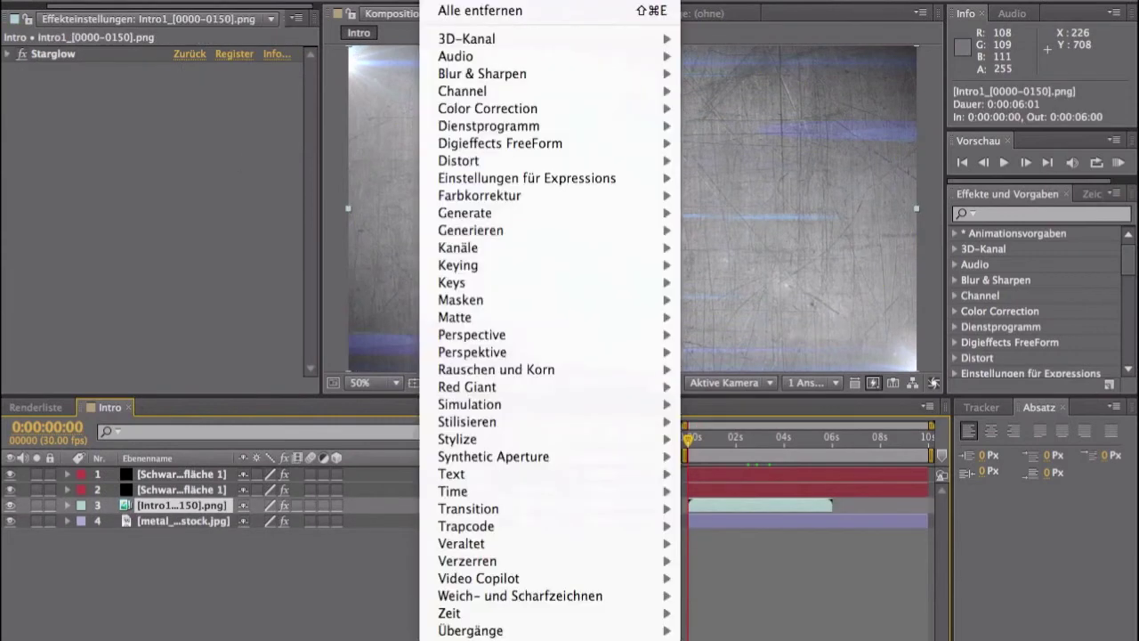
click(748, 596)
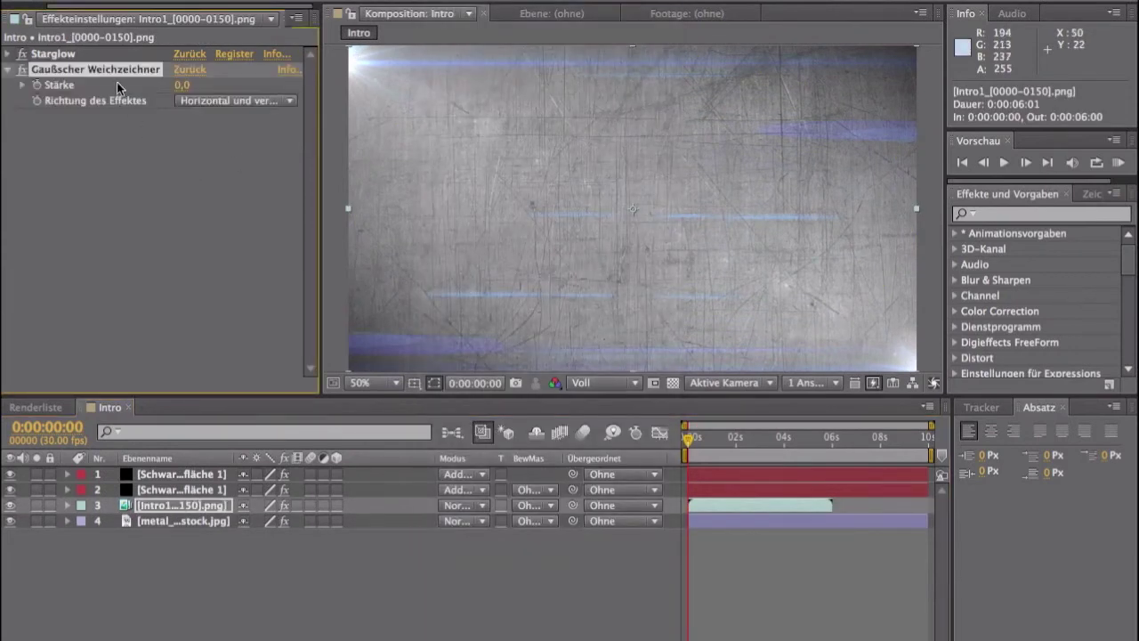
- Keyframe the logo blur strength at 10 at the start and 0 at 3 seconds
click(37, 85)
text(10)
key(Return)
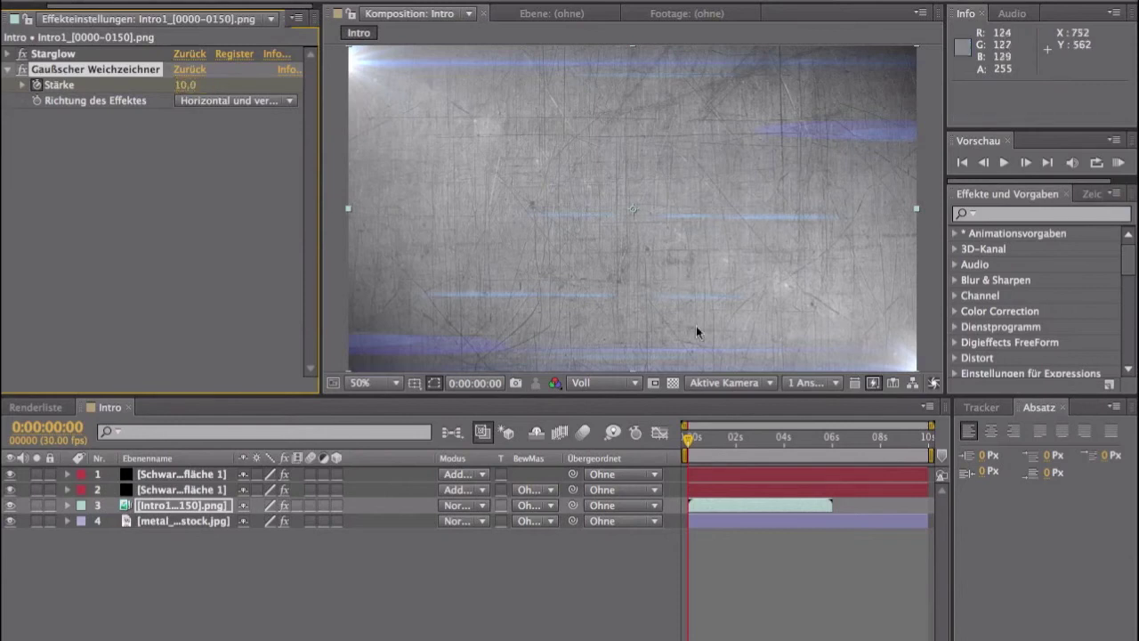
drag(689, 439, 760, 450)
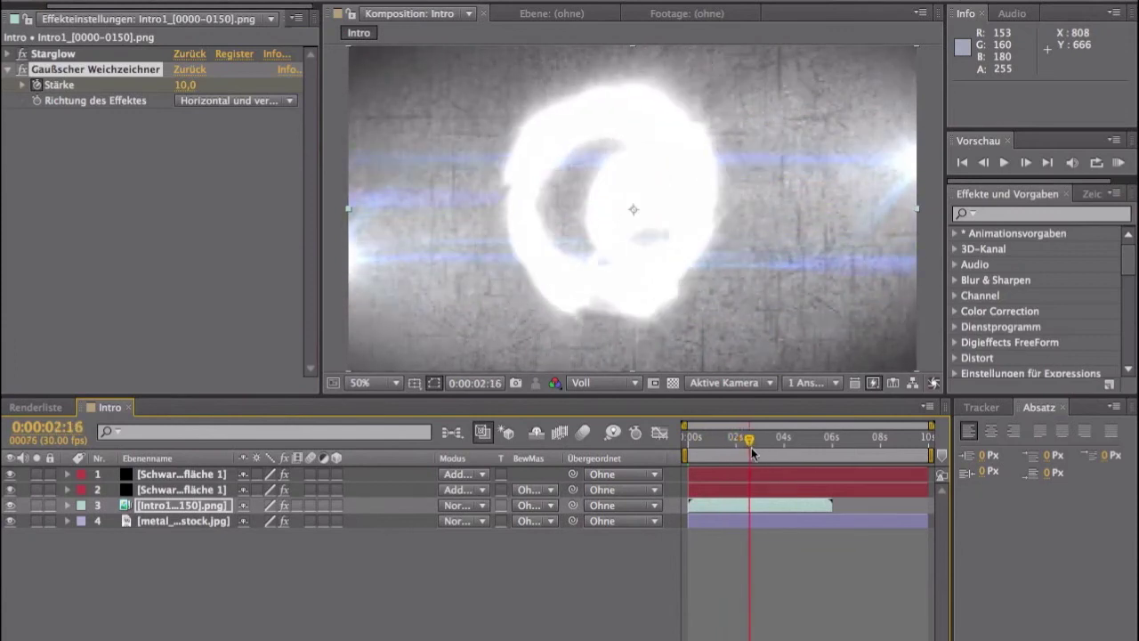
click(188, 85)
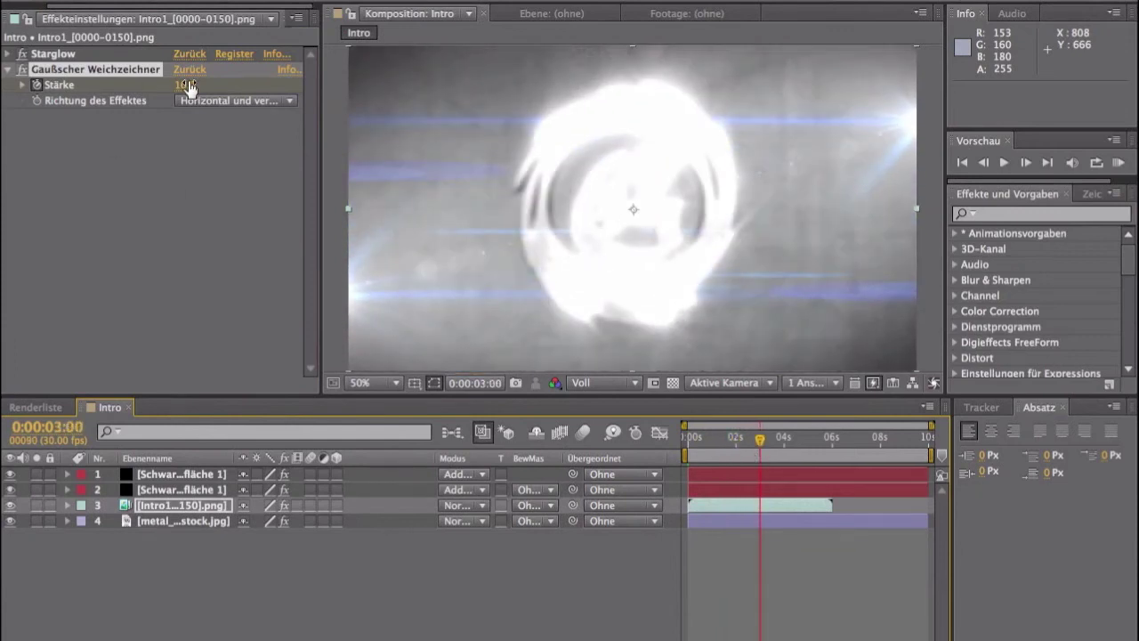
text(0)
key(Return)
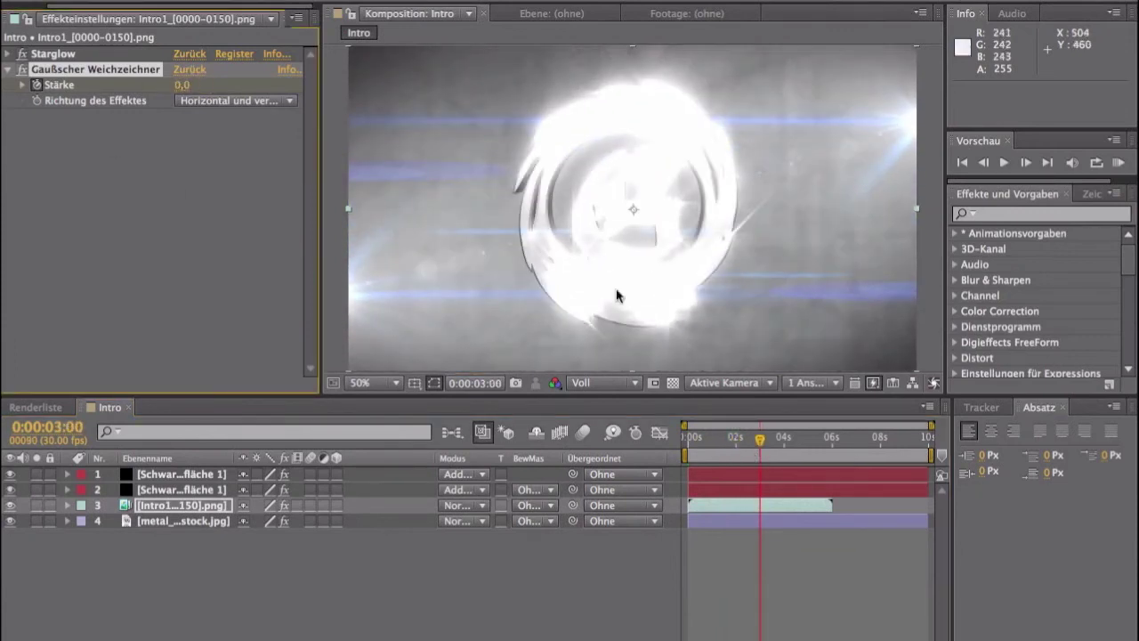
- Add a blur strength keyframe of 10 at 2:08 and check the transition
mouse_move(763, 443)
mouse_down()
mouse_move(693, 441)
mouse_move(743, 454)
mouse_up()
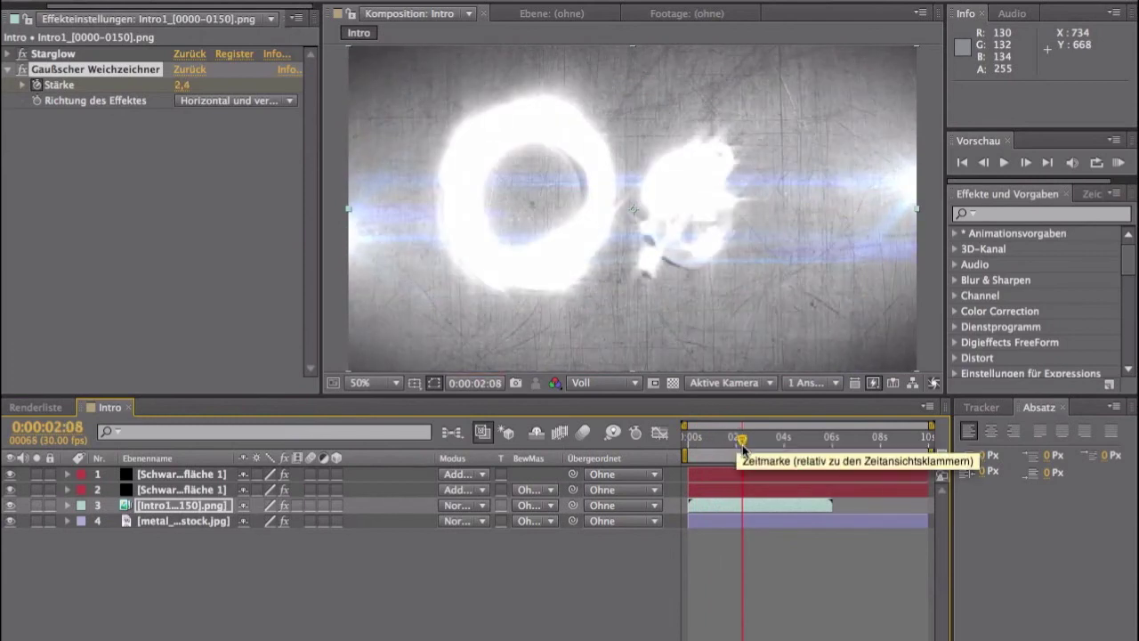
click(184, 84)
text(10)
key(Return)
drag(745, 447, 792, 447)
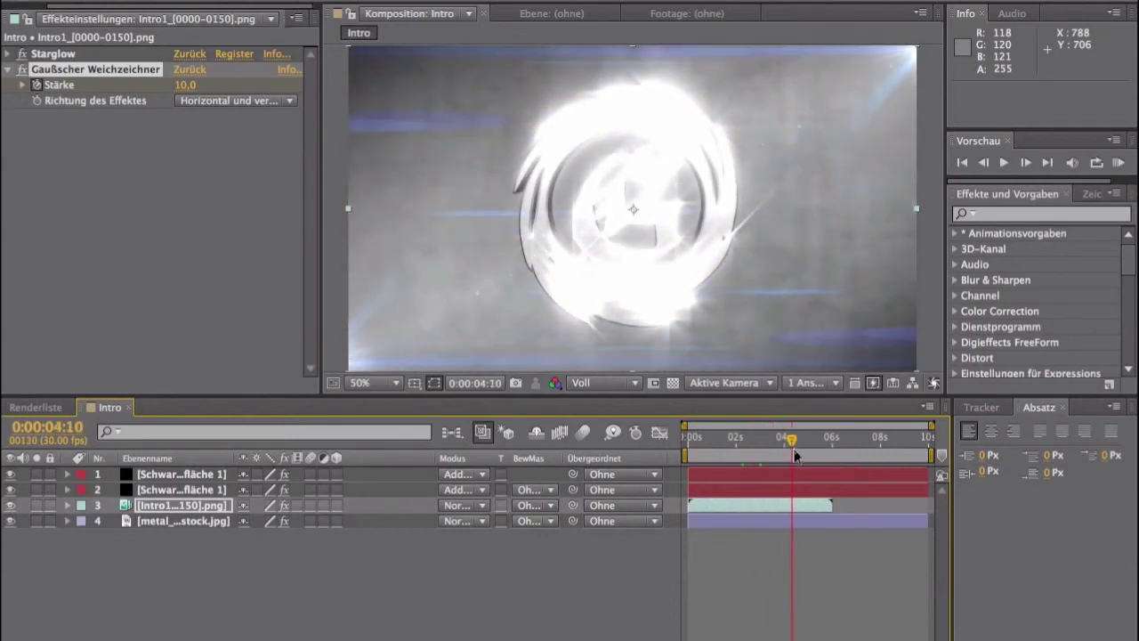
click(159, 516)
- Drag the Intro1 logo layer to position 1 and preview the reveal around 2–3 seconds
click(8, 55)
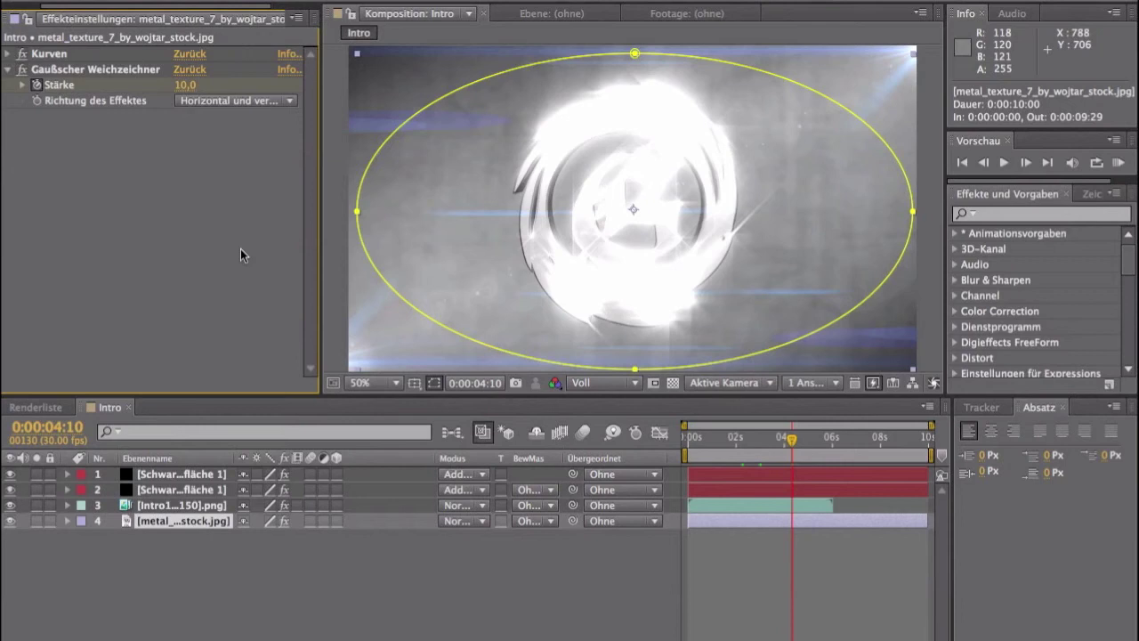
click(181, 502)
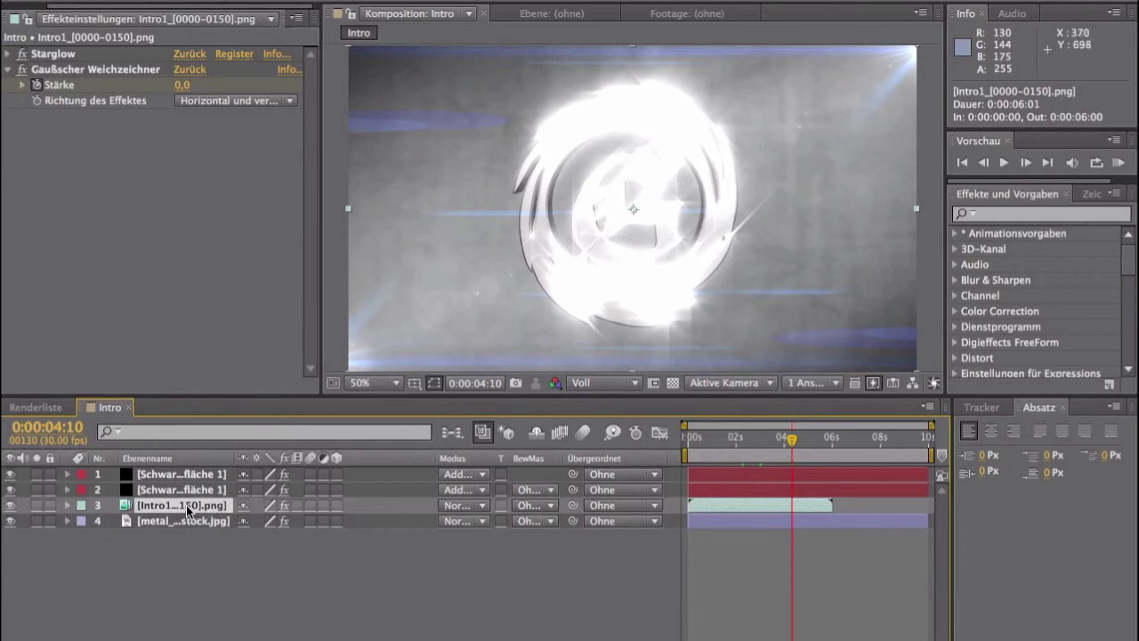
drag(183, 504, 188, 474)
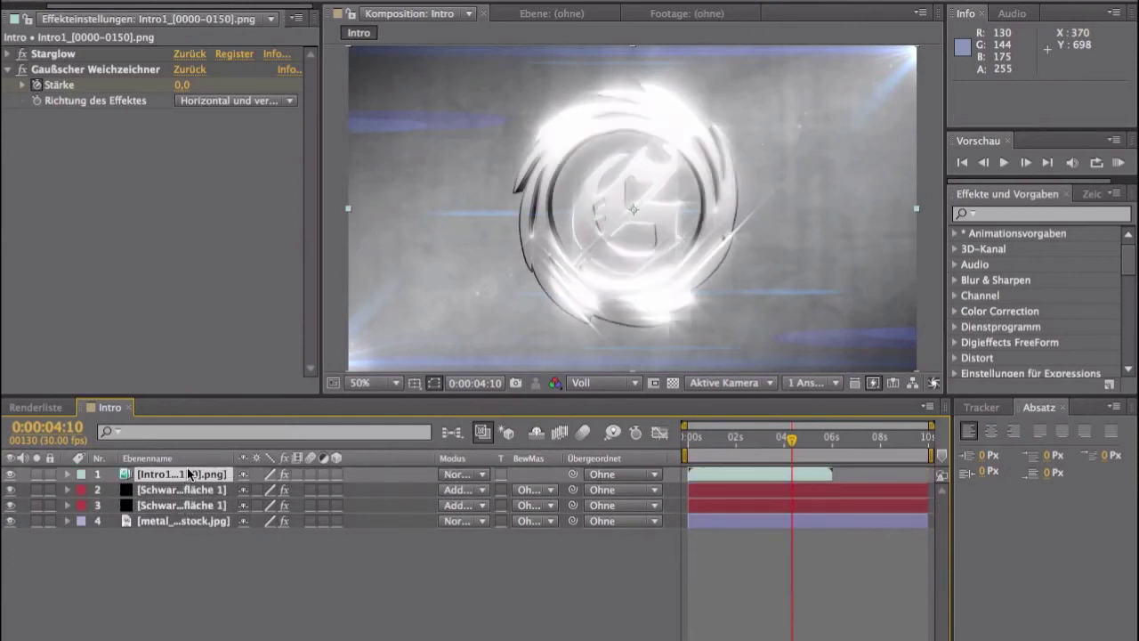
mouse_move(791, 438)
mouse_down()
mouse_move(707, 441)
mouse_move(770, 440)
mouse_up()
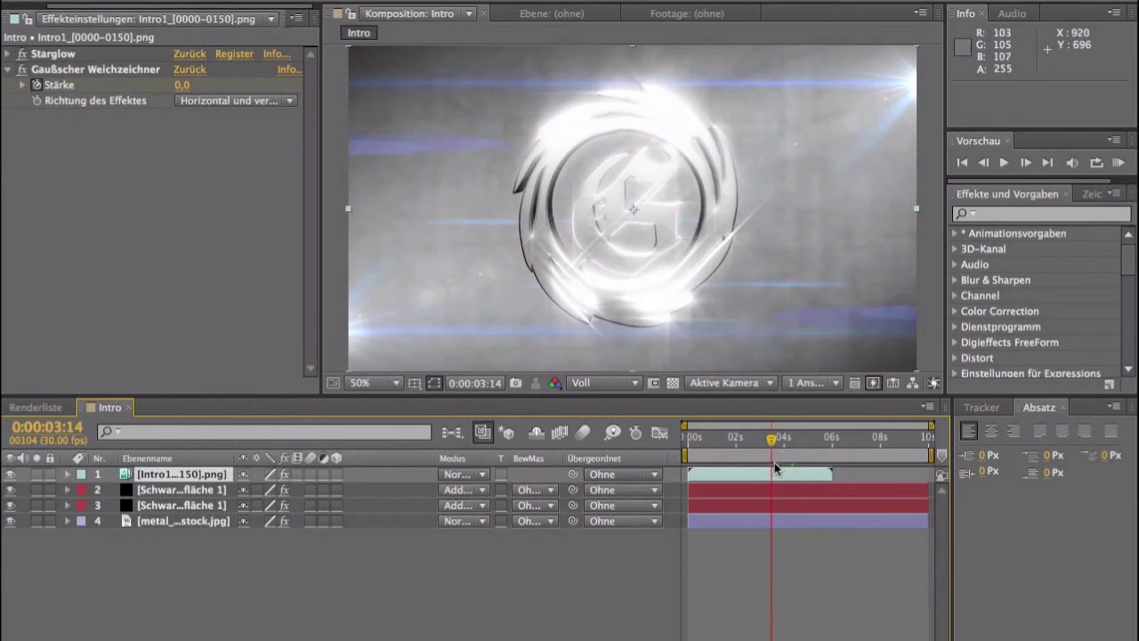
mouse_move(773, 447)
mouse_down()
mouse_move(784, 445)
mouse_move(705, 446)
mouse_move(761, 454)
mouse_up()
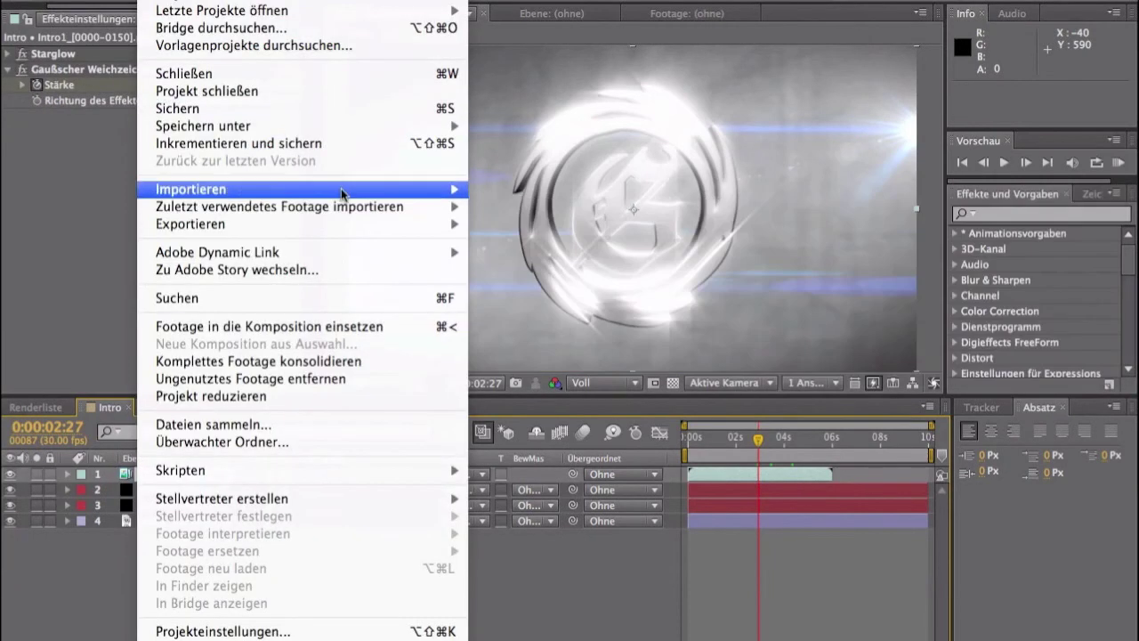
- In the import dialog, browse to Action Essentials 2/Action_Essentials_720p/01. Atmospheres
mouse_move(343, 193)
click(507, 189)
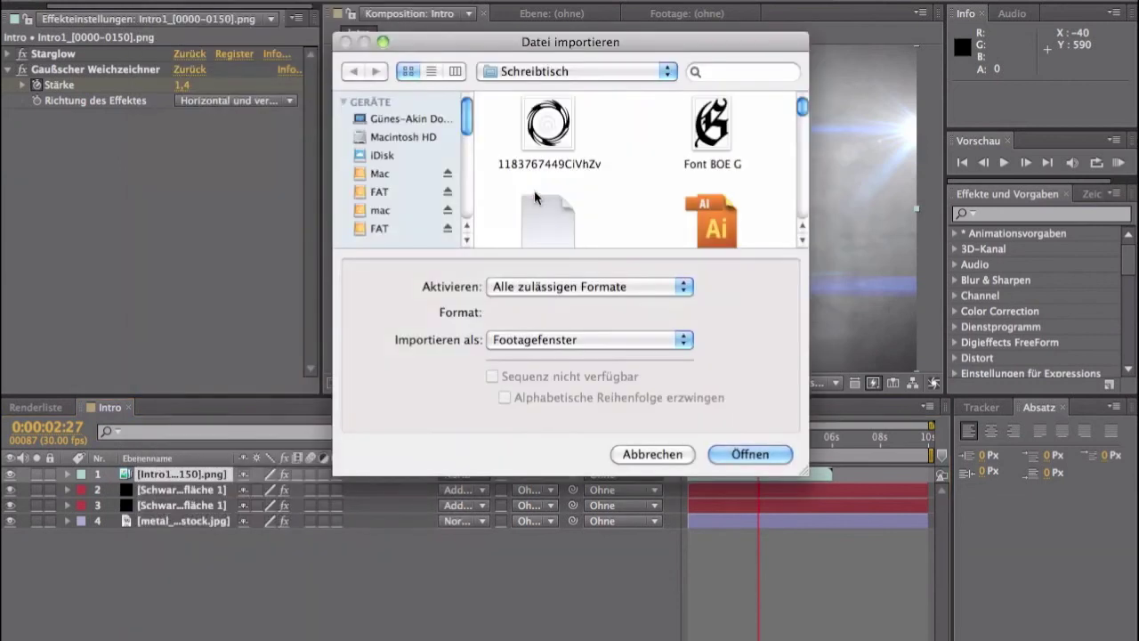
click(380, 174)
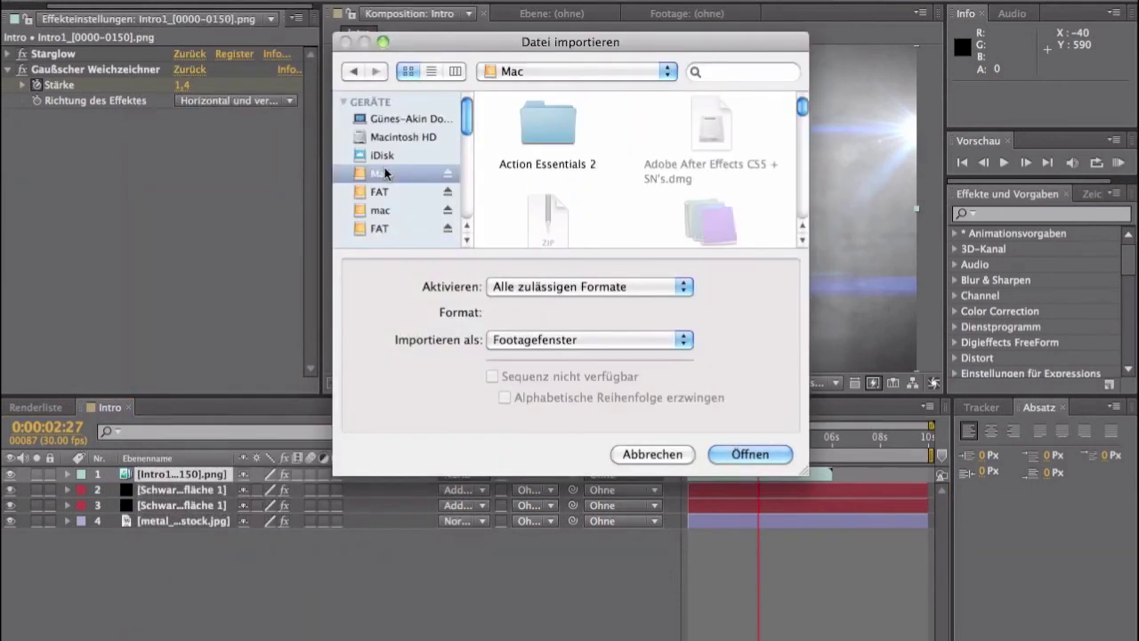
double_click(534, 146)
click(534, 145)
click(641, 132)
click(554, 122)
click(554, 116)
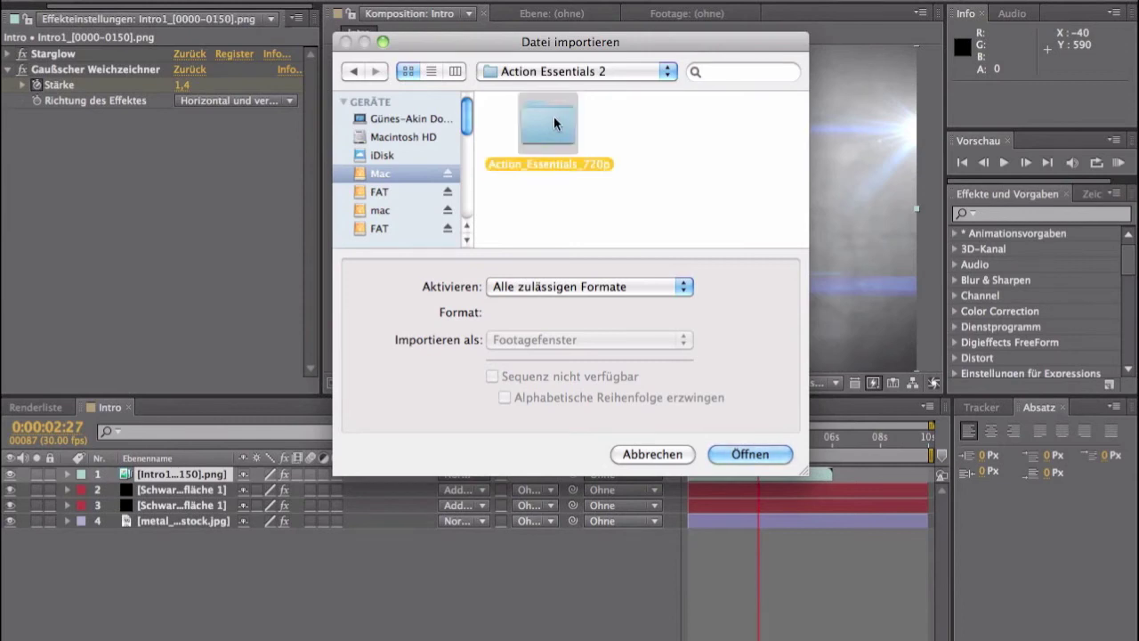
click(656, 116)
double_click(528, 118)
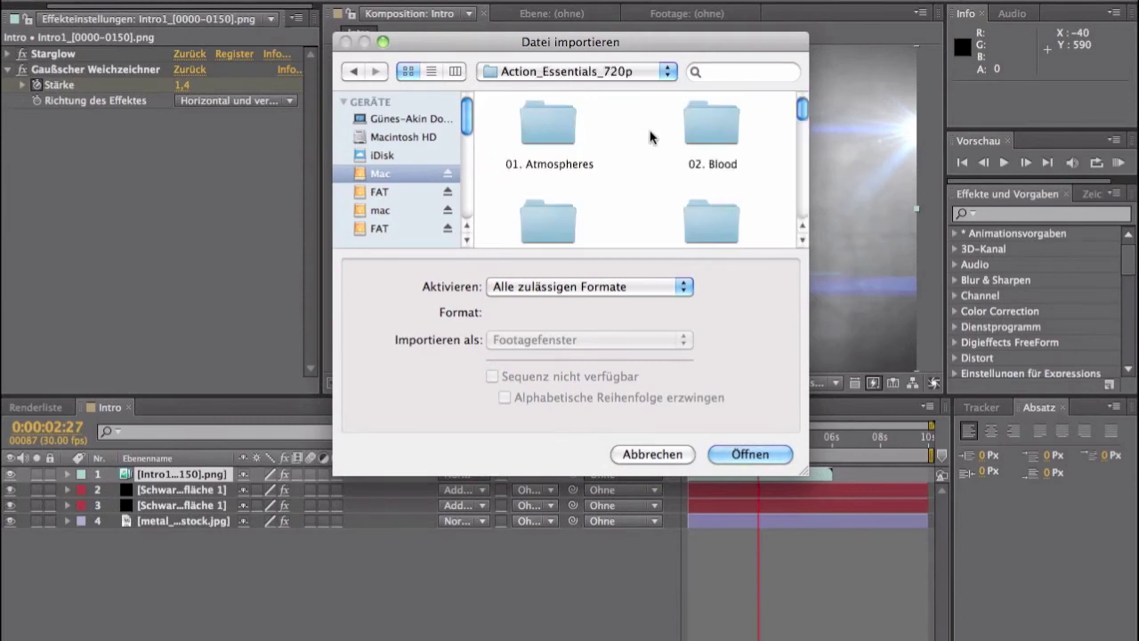
double_click(562, 131)
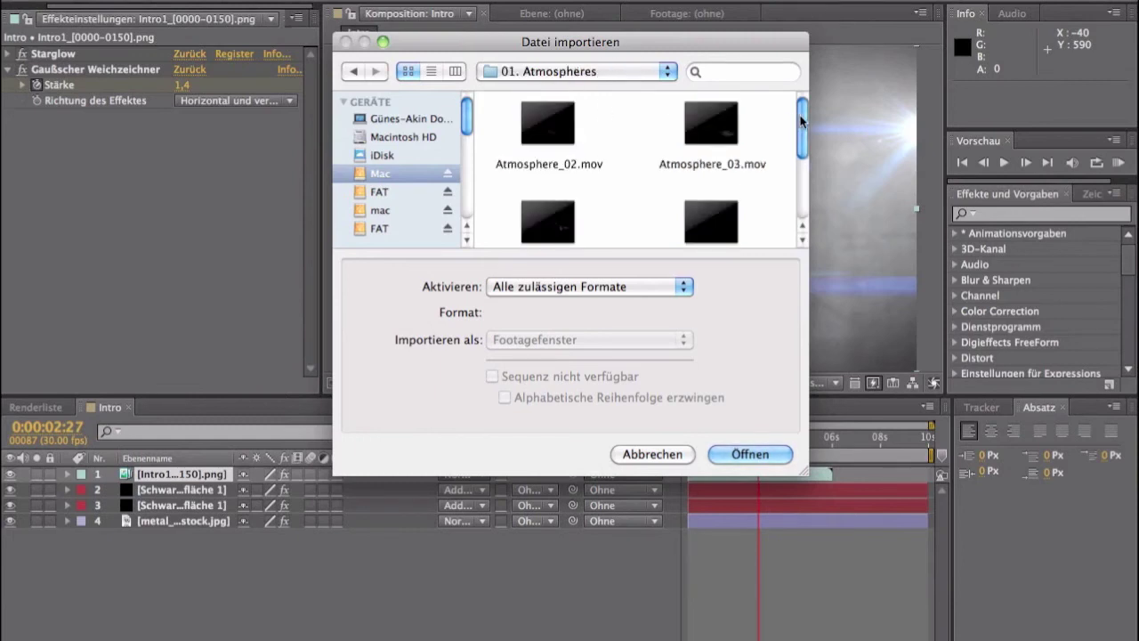
drag(801, 120, 801, 187)
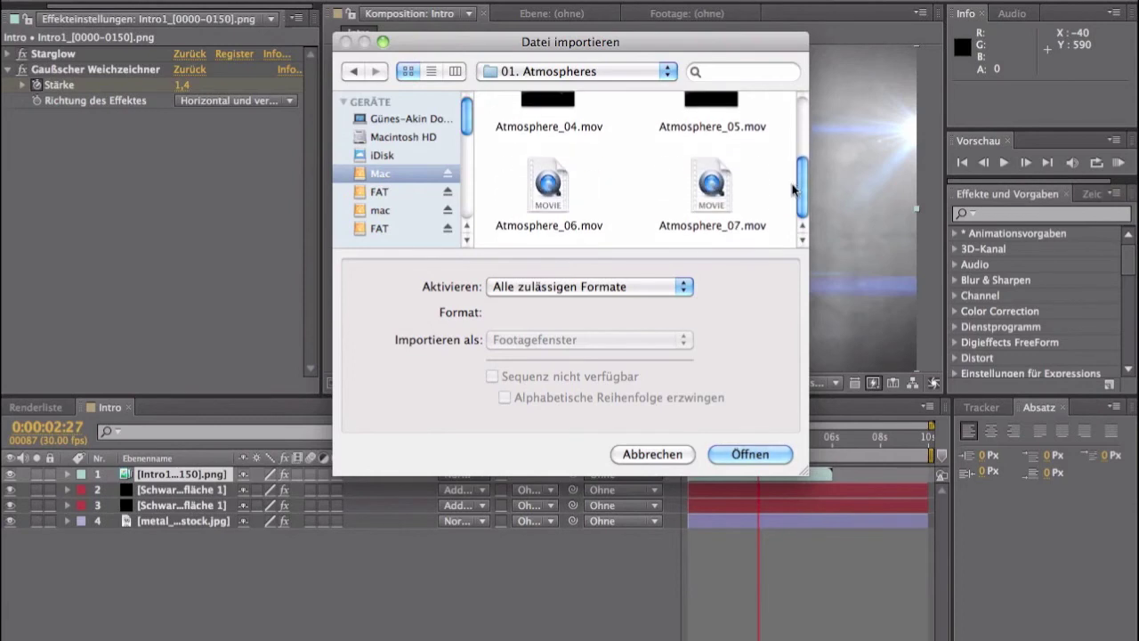
- Import Atmosphere_06.mov and place it as the top layer of the Intro composition
click(545, 192)
click(767, 454)
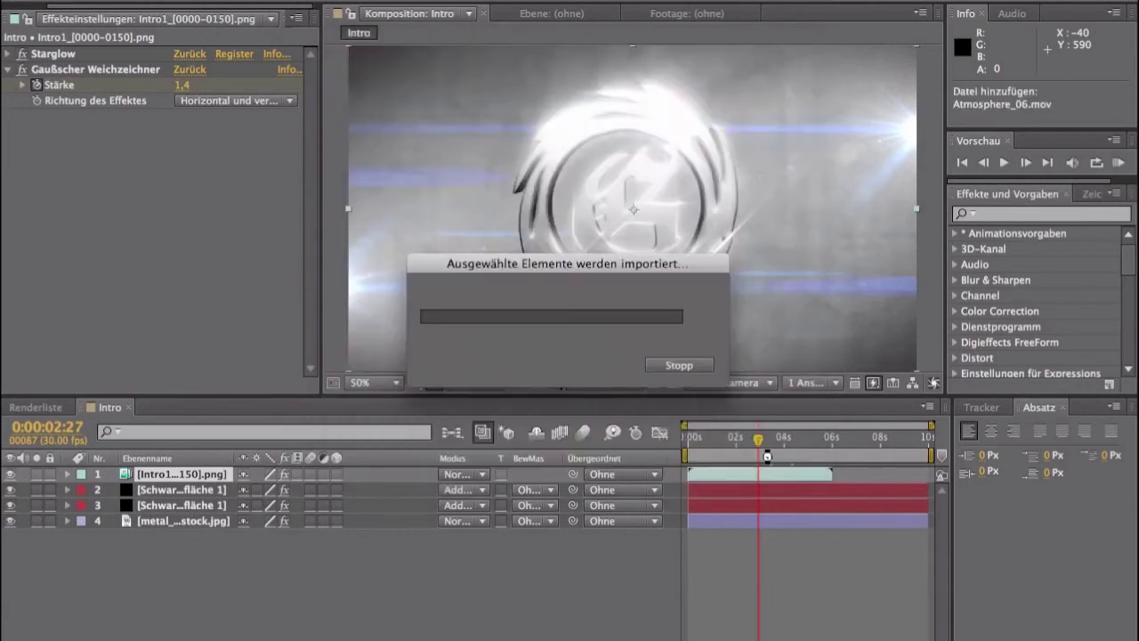
drag(54, 185, 195, 469)
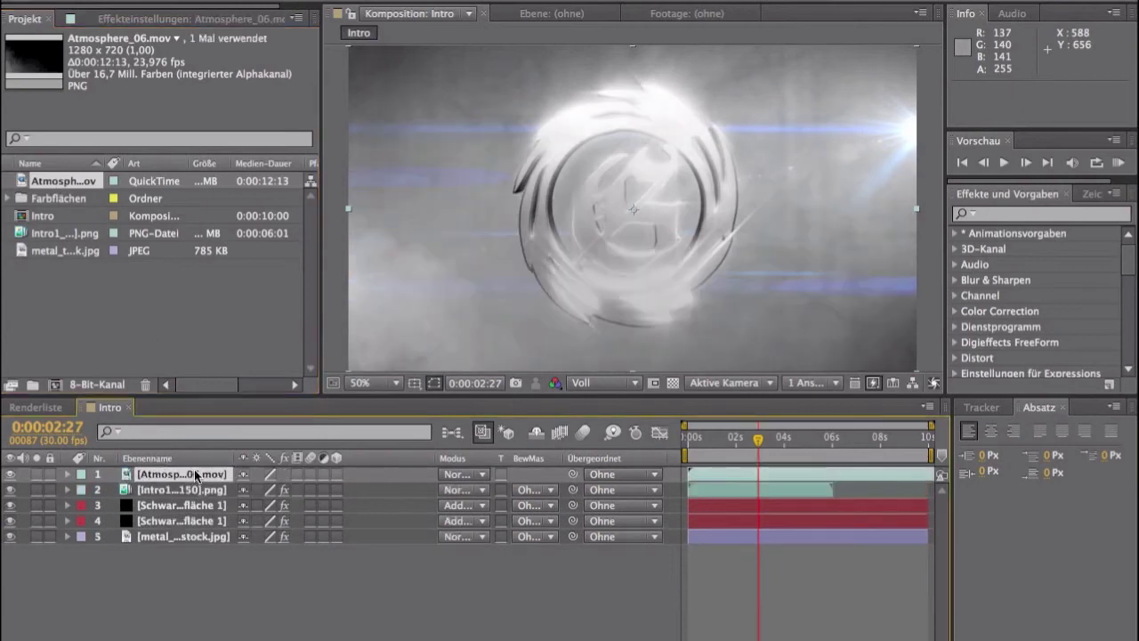
- Set the smoke layer to Add blending, duplicate it, and flip the copy horizontally to −99.7% scale
click(483, 474)
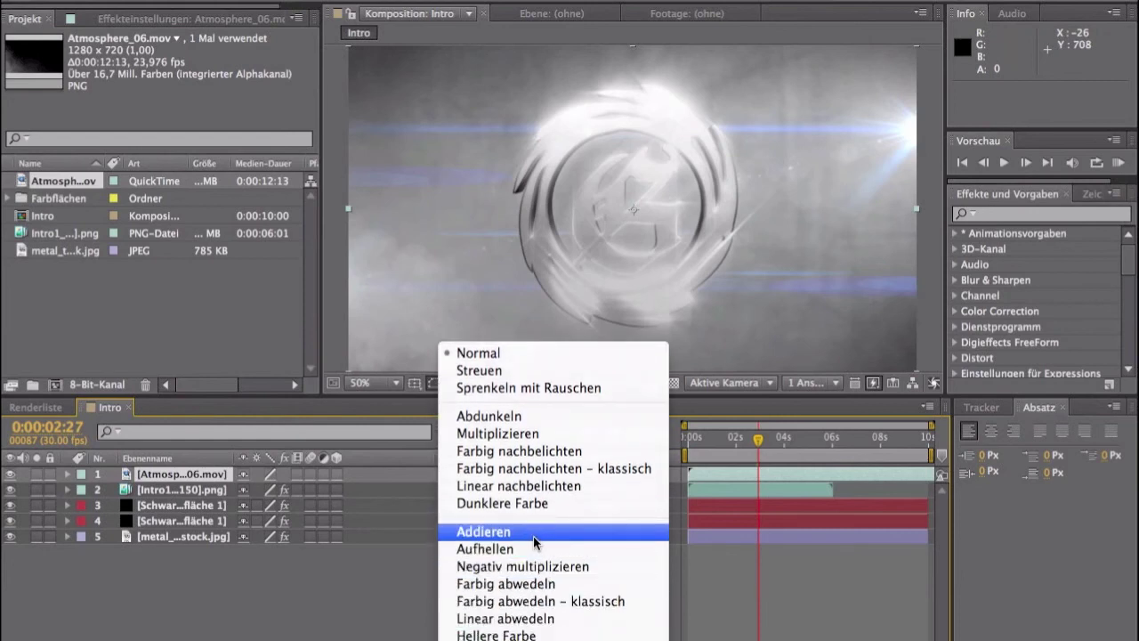
click(531, 462)
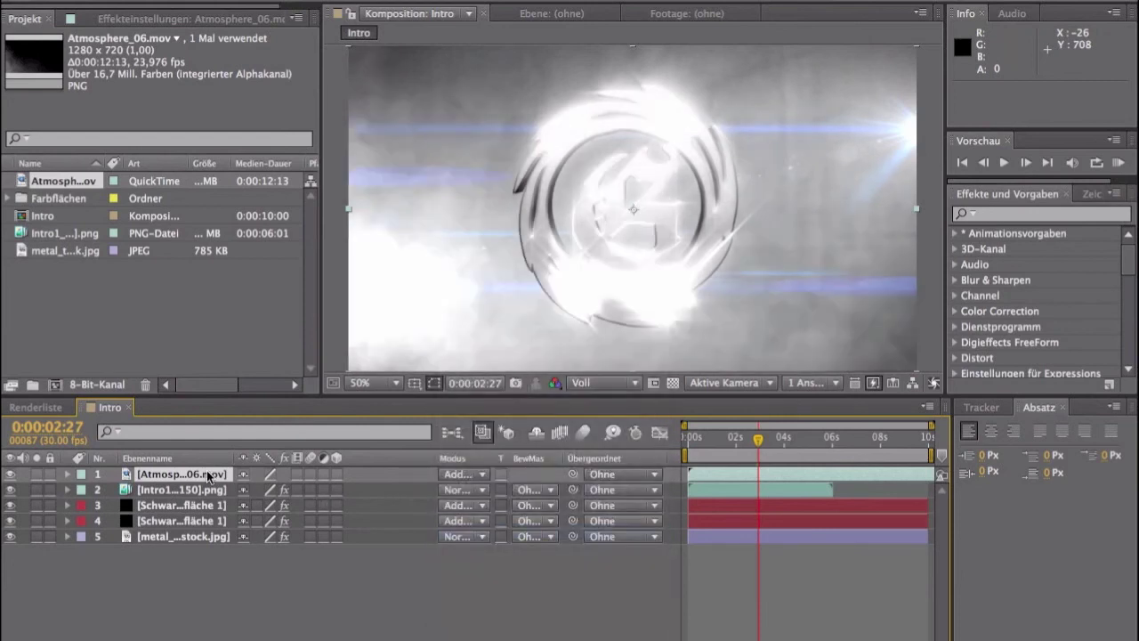
key(ctrl+d)
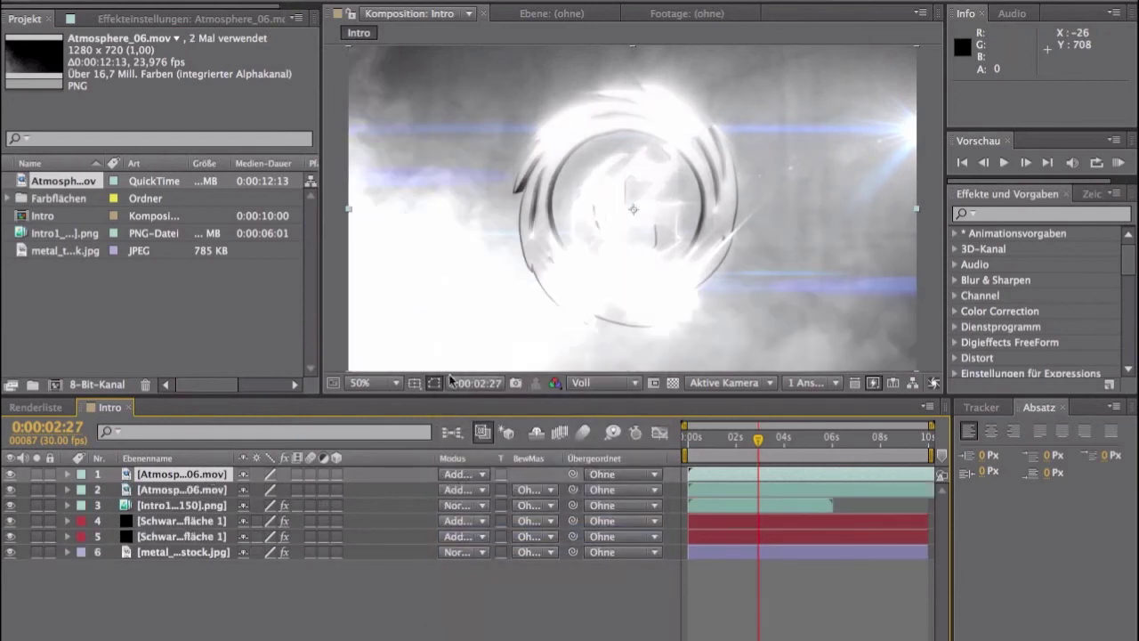
click(348, 211)
mouse_move(349, 210)
mouse_down()
mouse_move(899, 247)
mouse_move(915, 237)
mouse_up()
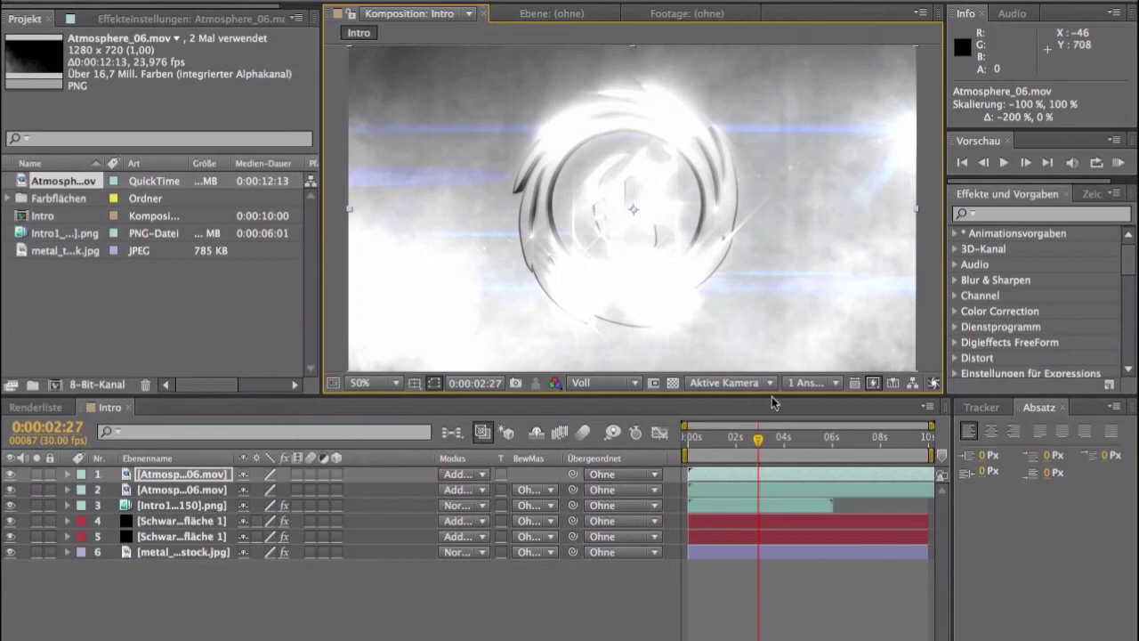
- Lower the second Atmosphere_06.mov smoke layer's Deckkraft to 80%
click(68, 475)
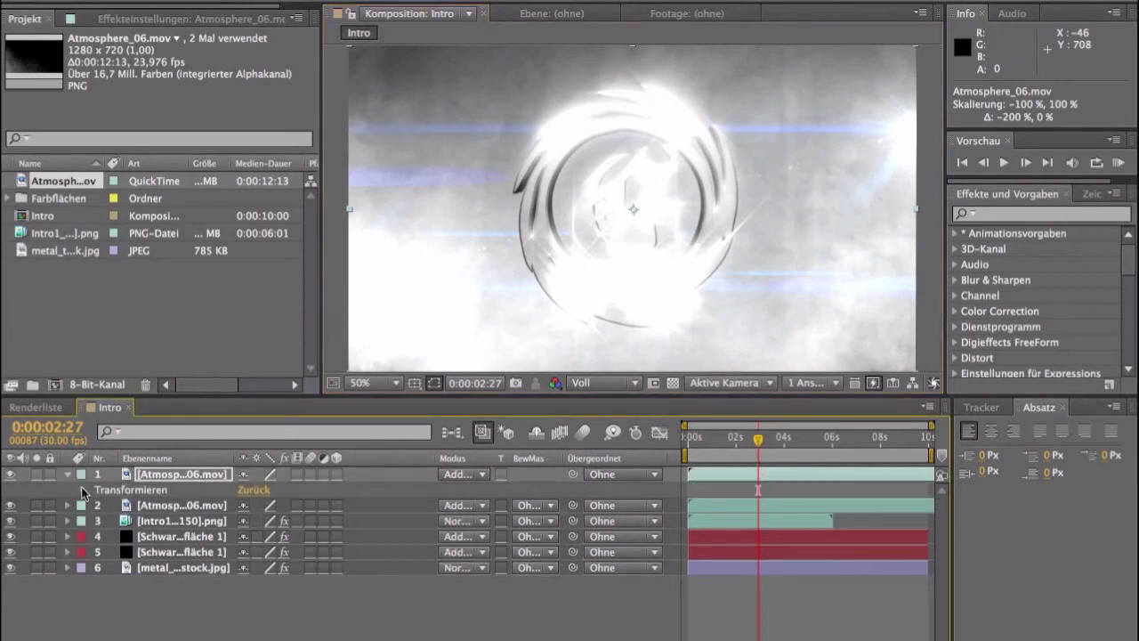
click(83, 489)
click(254, 568)
text(80)
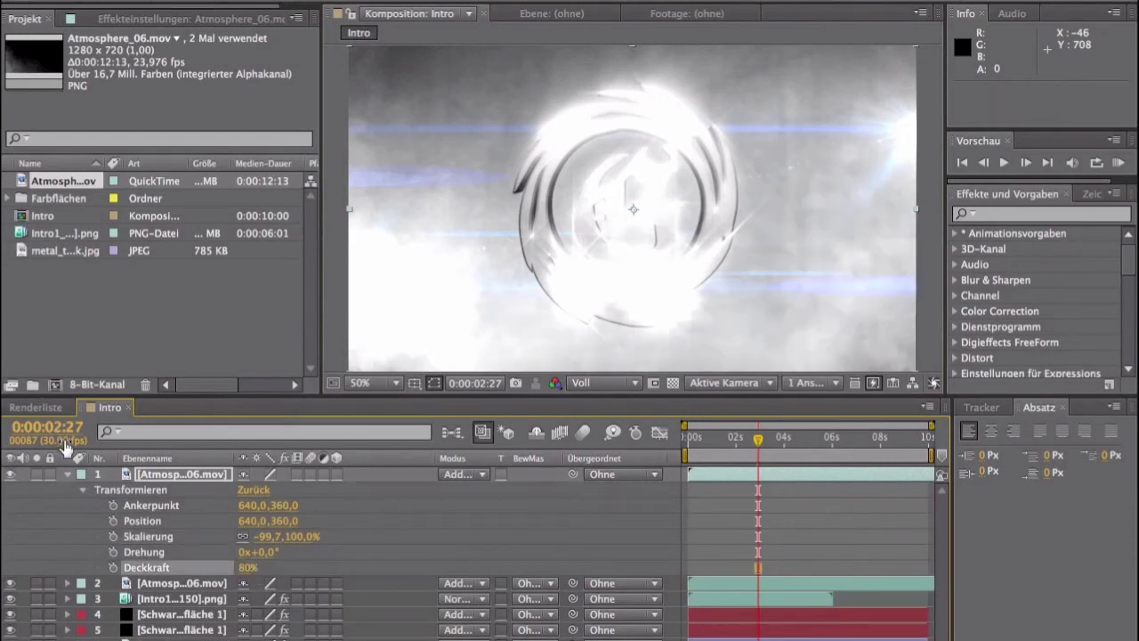
click(67, 474)
click(67, 490)
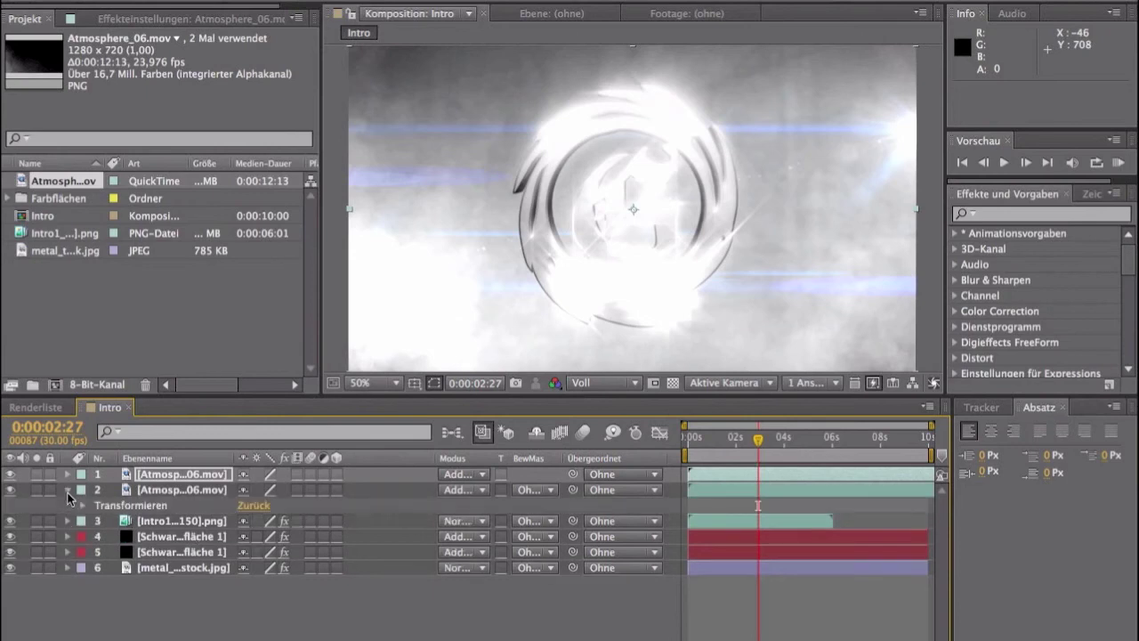
click(83, 505)
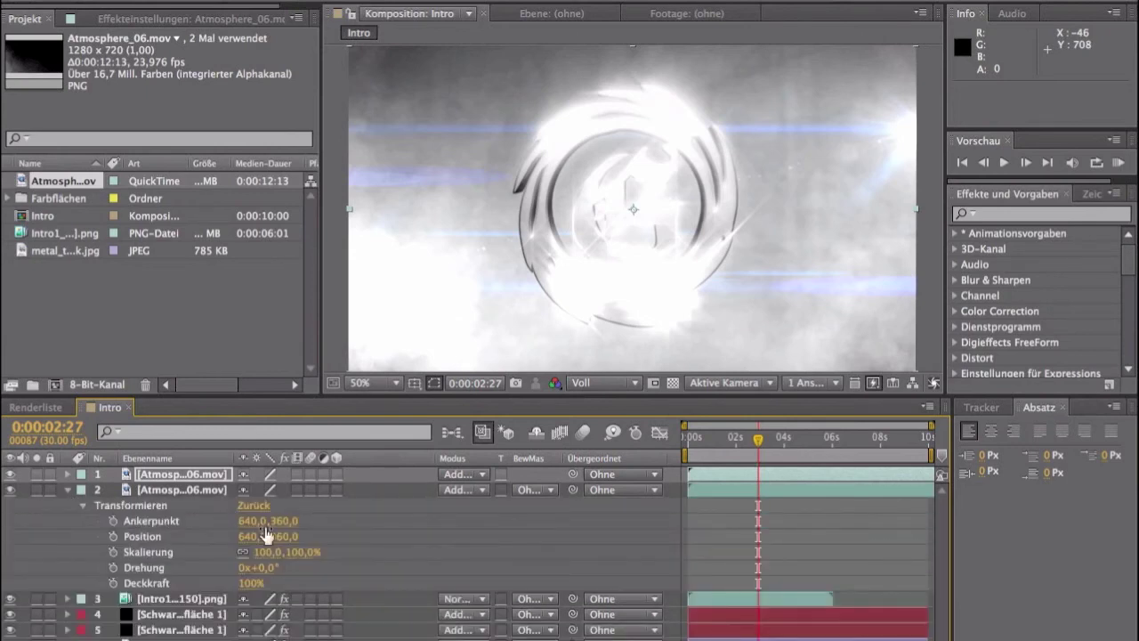
click(249, 584)
text(80)
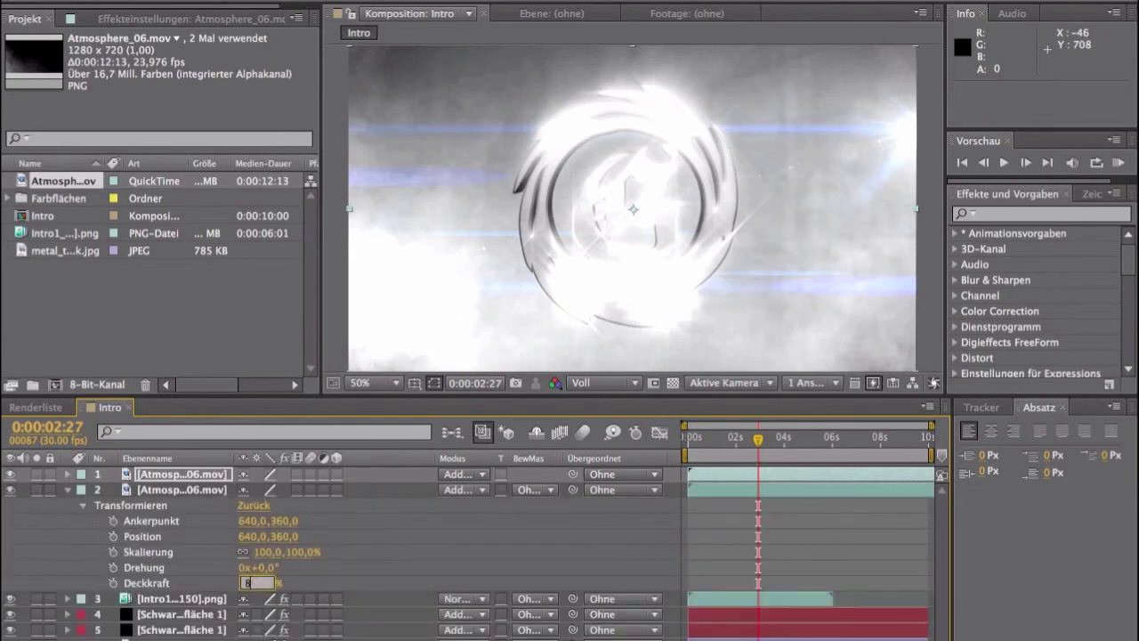
key(Return)
click(67, 490)
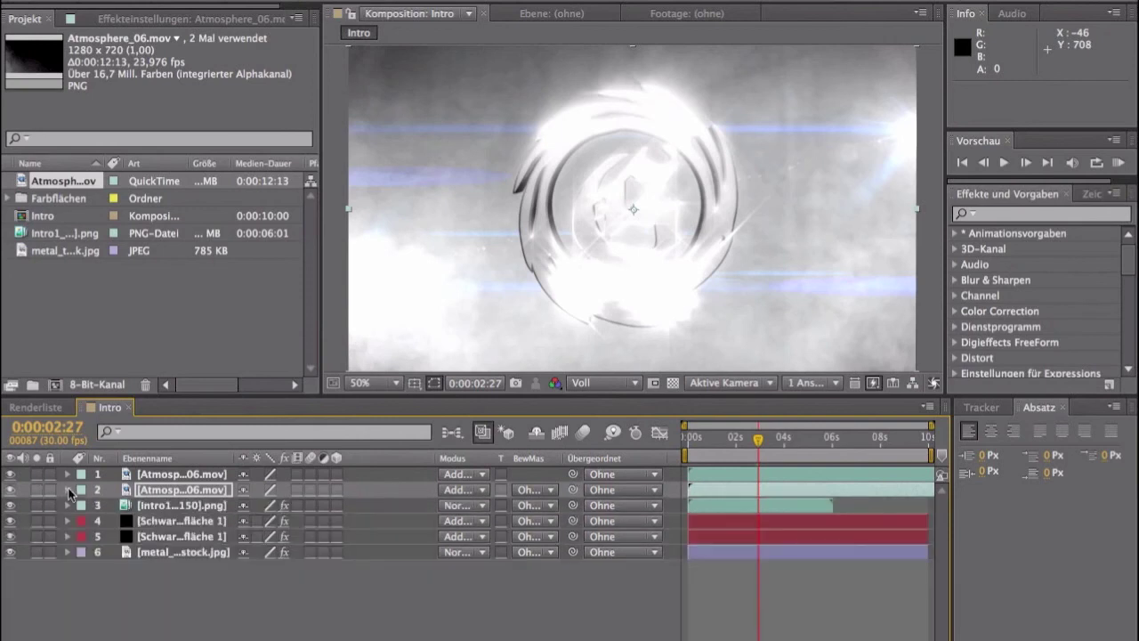
mouse_move(759, 442)
mouse_down()
mouse_move(745, 442)
mouse_move(773, 442)
mouse_up()
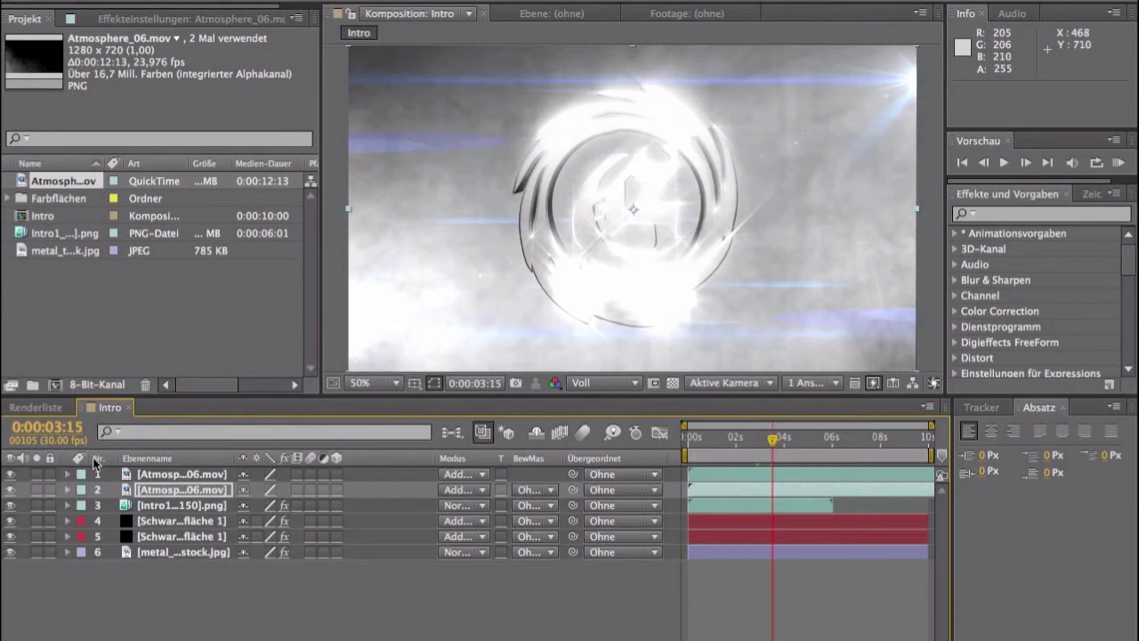
mouse_move(773, 445)
mouse_down()
mouse_move(704, 445)
mouse_move(737, 441)
mouse_up()
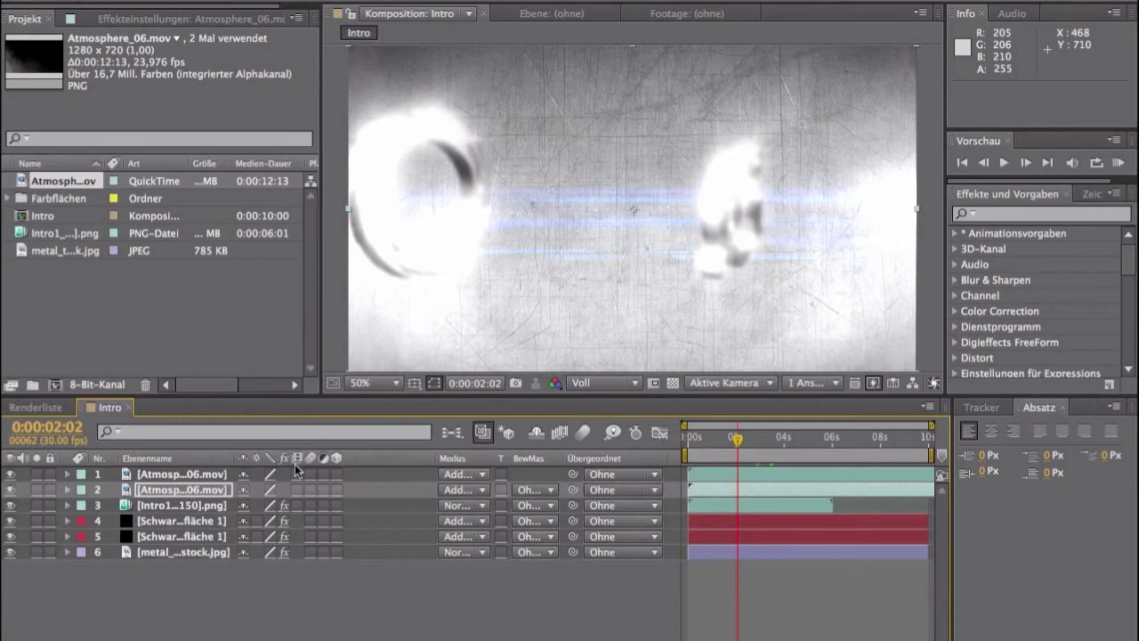
drag(748, 444, 776, 445)
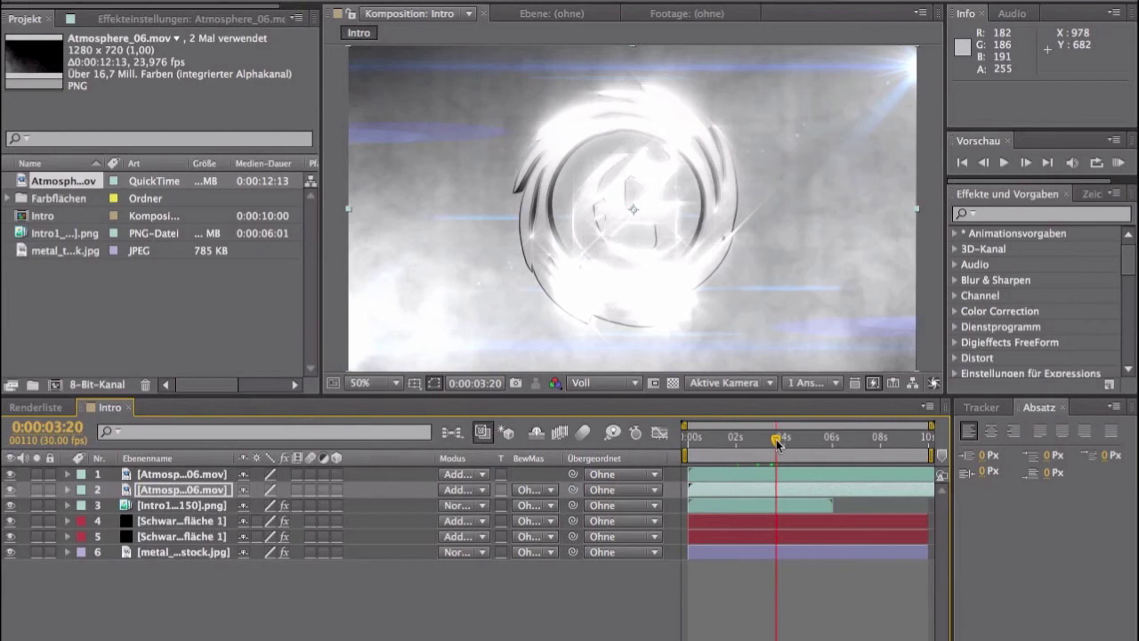
click(820, 441)
drag(822, 442, 805, 445)
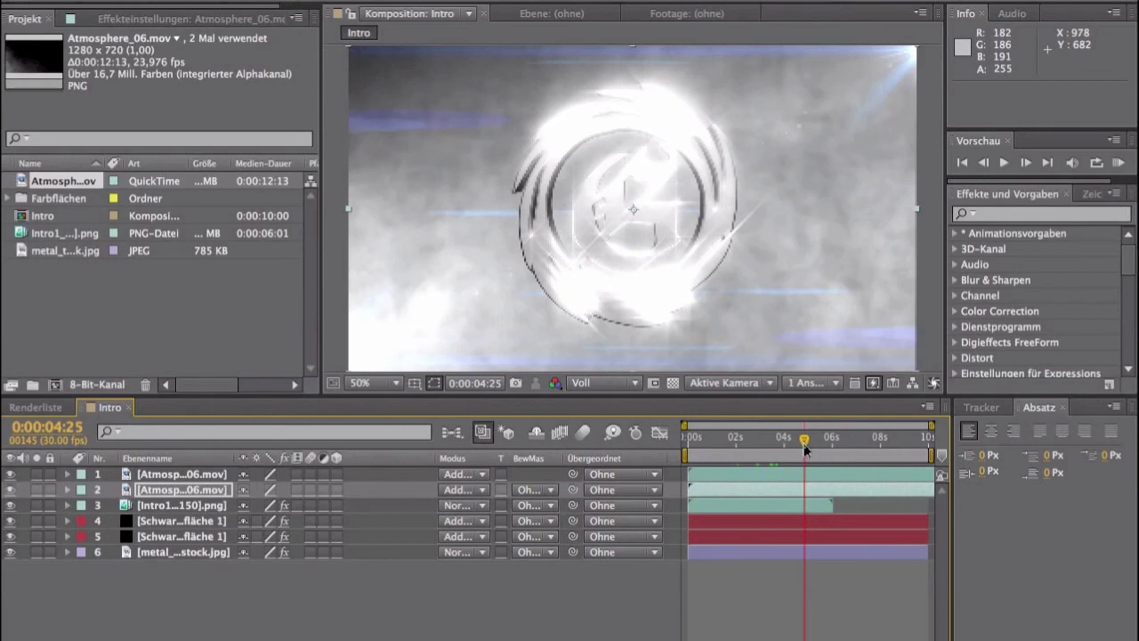
click(165, 473)
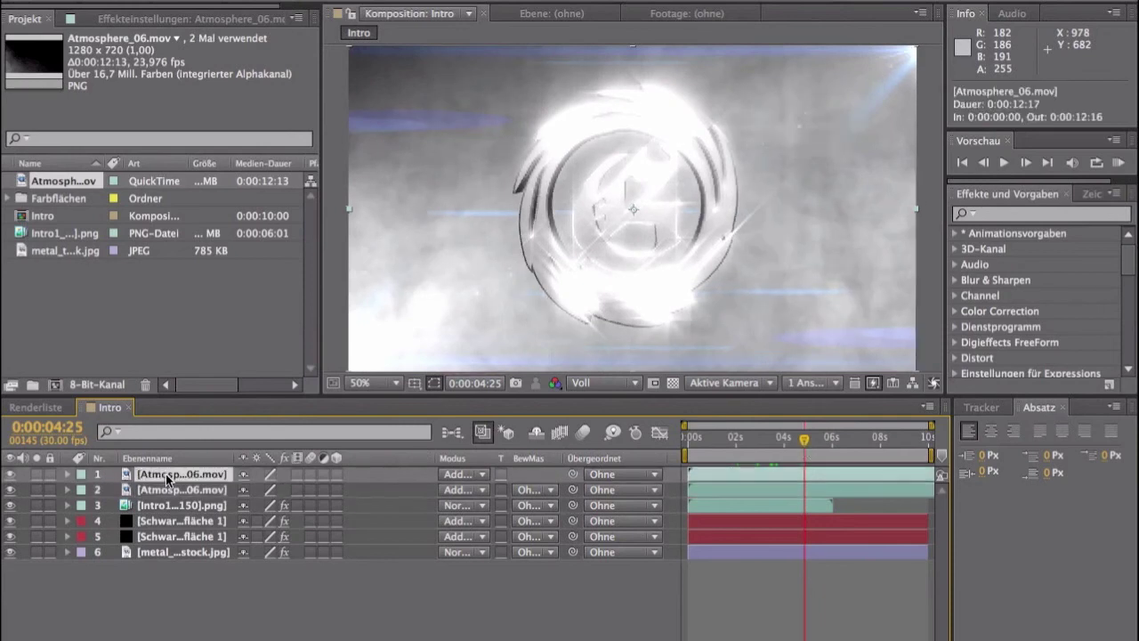
click(176, 553)
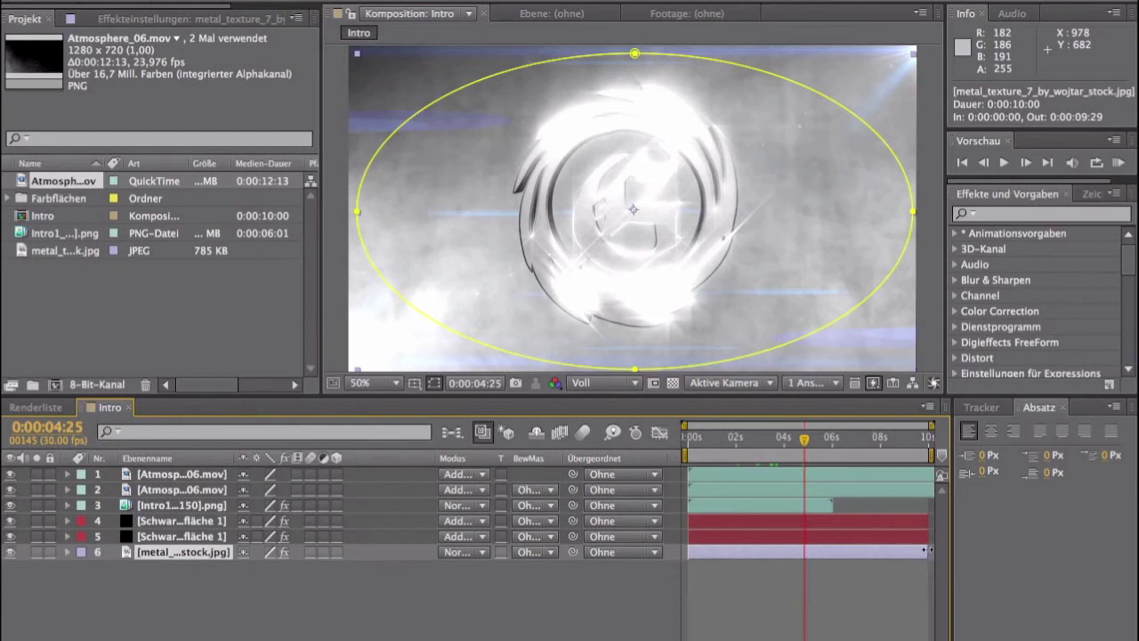
- Trim the metal texture layer and both black solids to end at the current time
drag(925, 550, 805, 569)
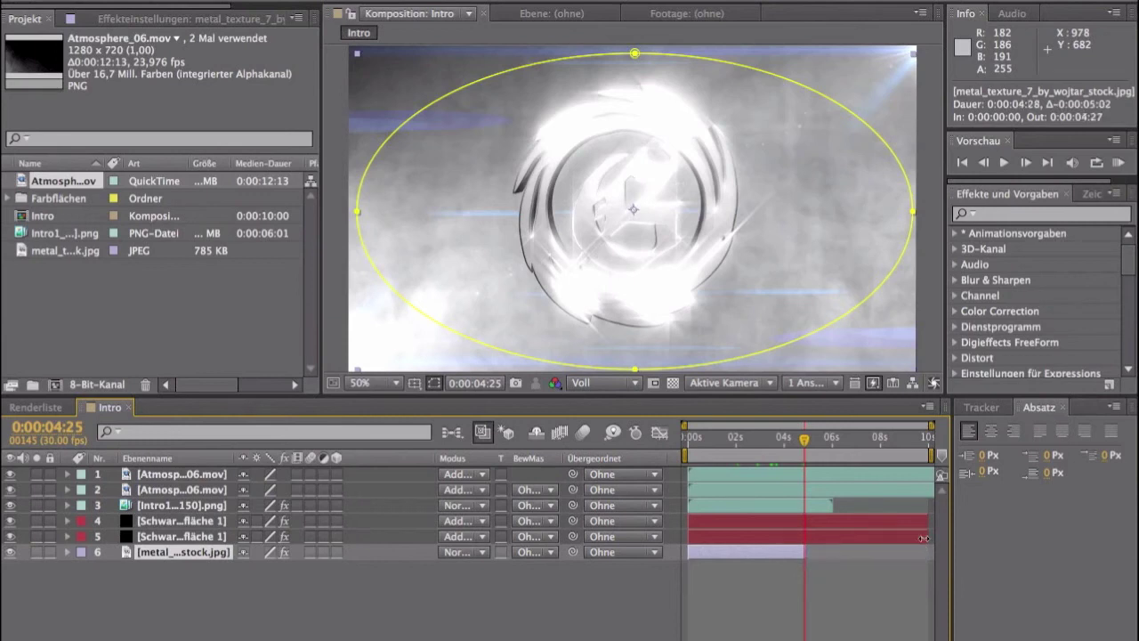
drag(925, 539, 804, 542)
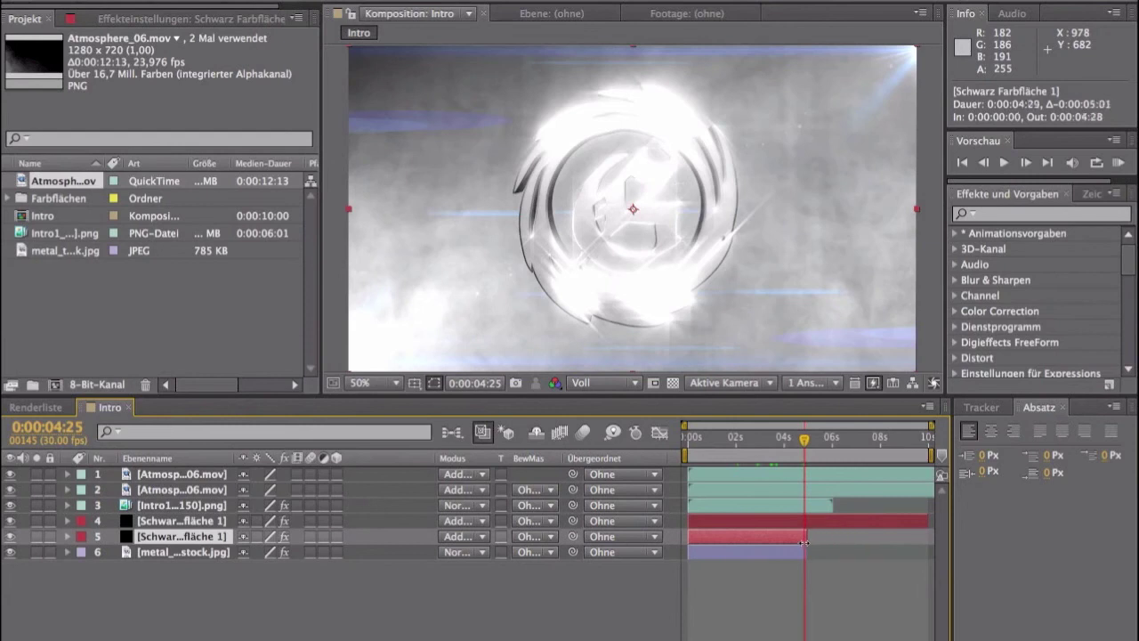
drag(925, 521, 805, 525)
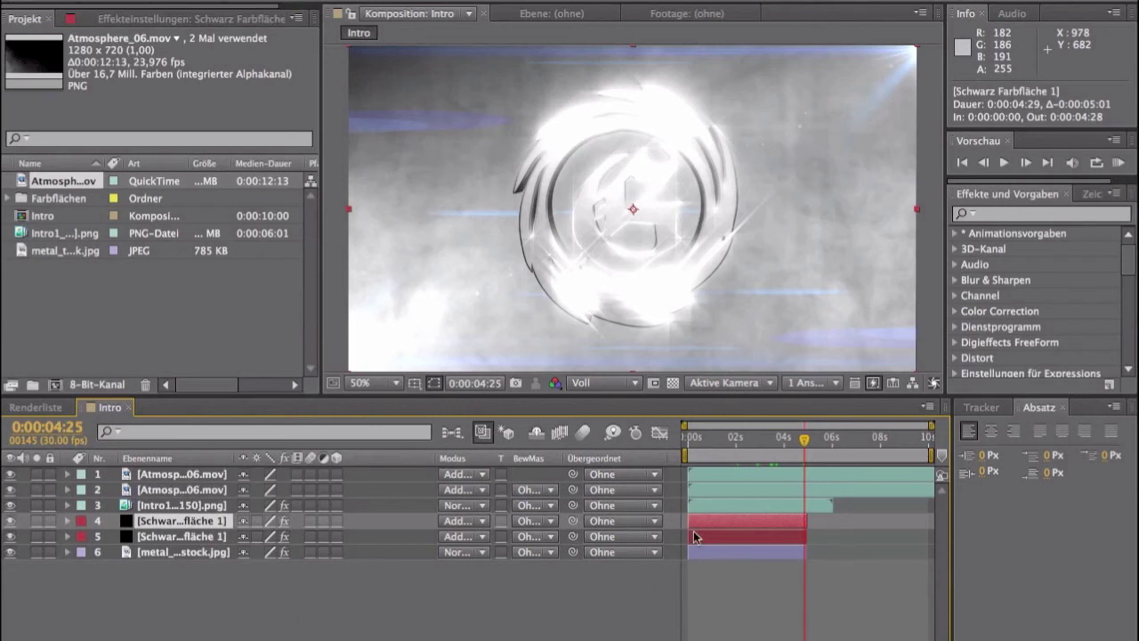
- Zoom into the timeline and adjust the upper black solid's out point
key(equal)
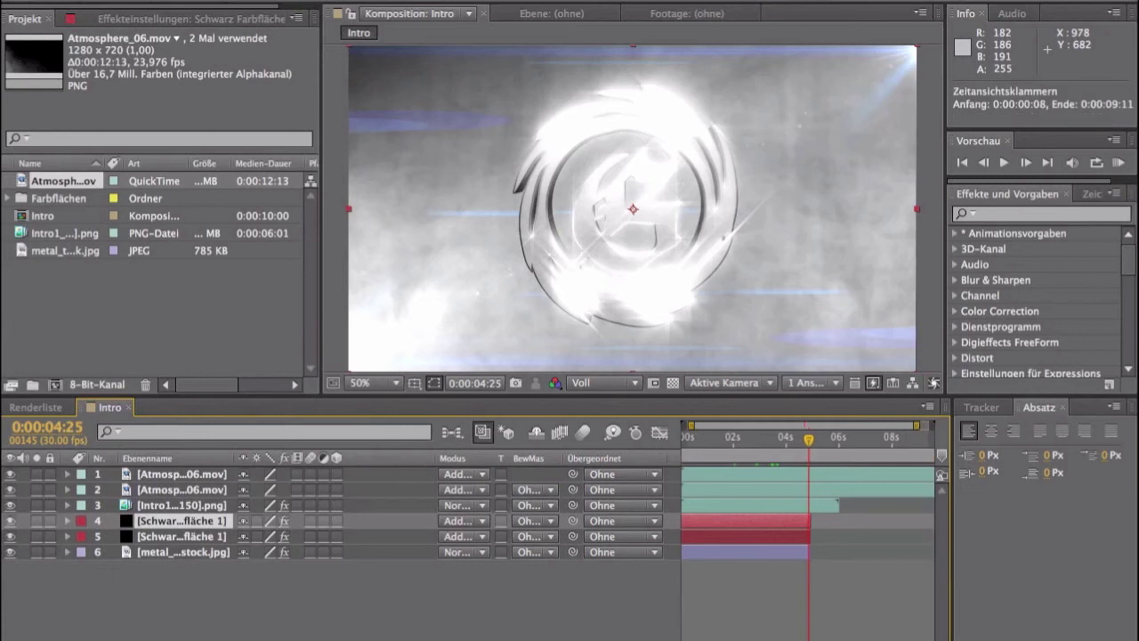
key(equal)
key(equal)
key(equal)
scroll(822, 530, right, 1)
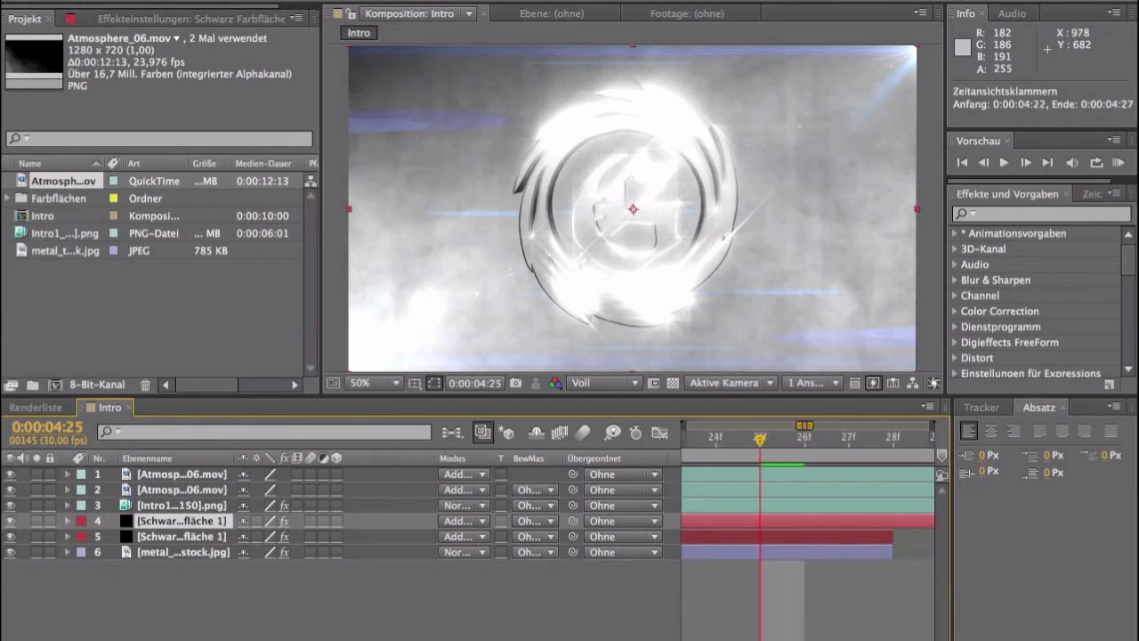
scroll(821, 530, right, 1)
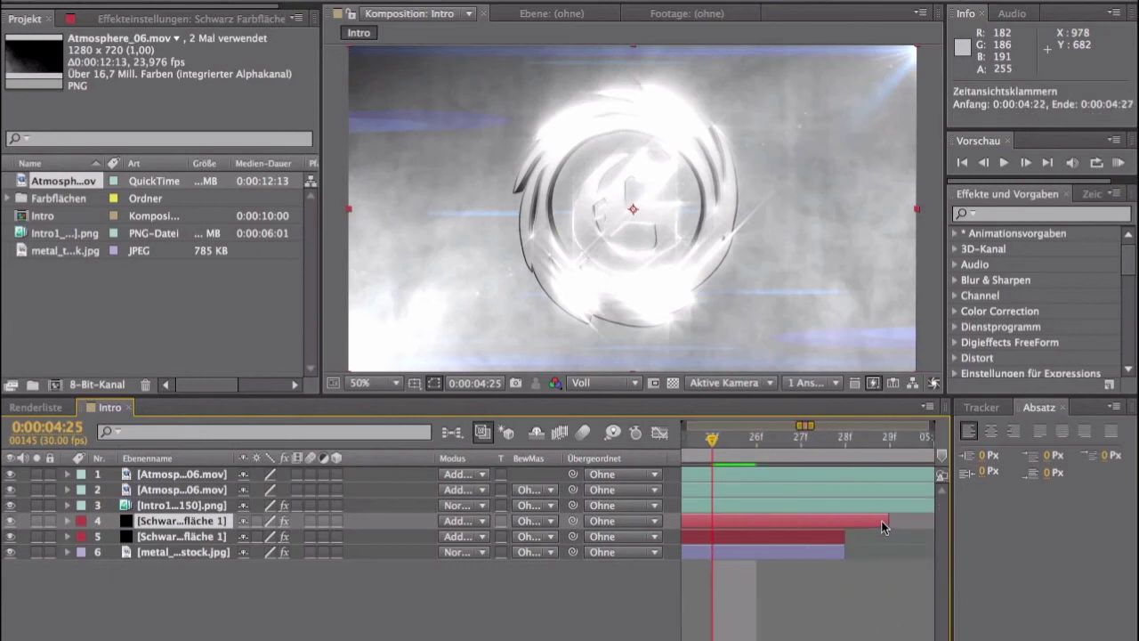
mouse_move(888, 520)
mouse_down()
mouse_move(769, 531)
mouse_move(890, 523)
mouse_up()
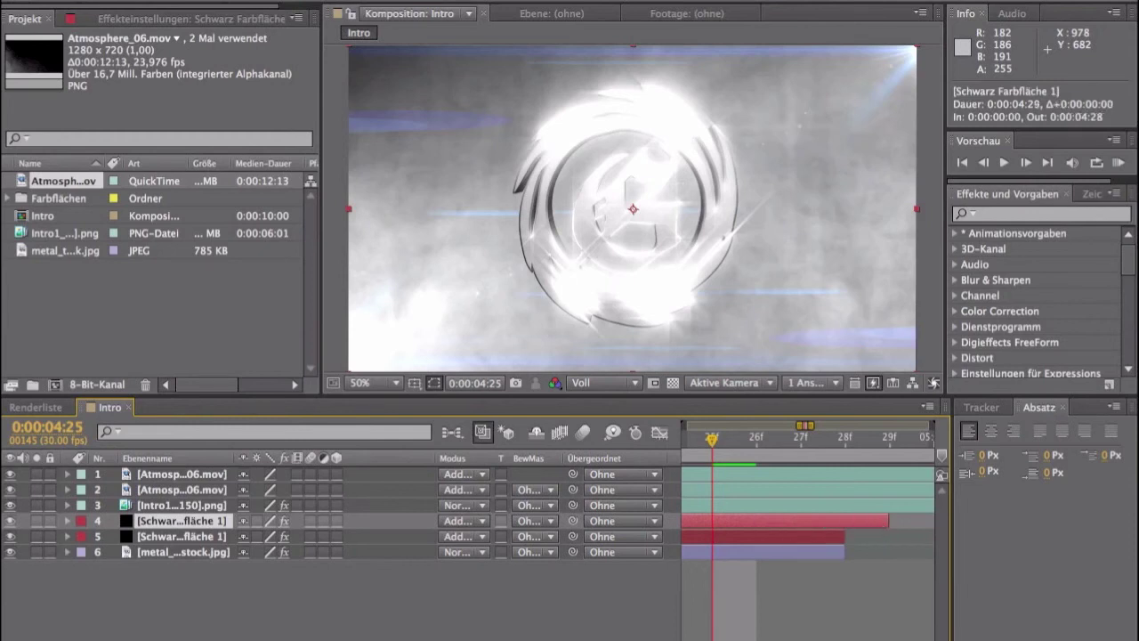
- Extend both black solids and the metal texture layer to end exactly at 0:00:06:00
scroll(933, 614, right, 1)
scroll(808, 507, right, 5)
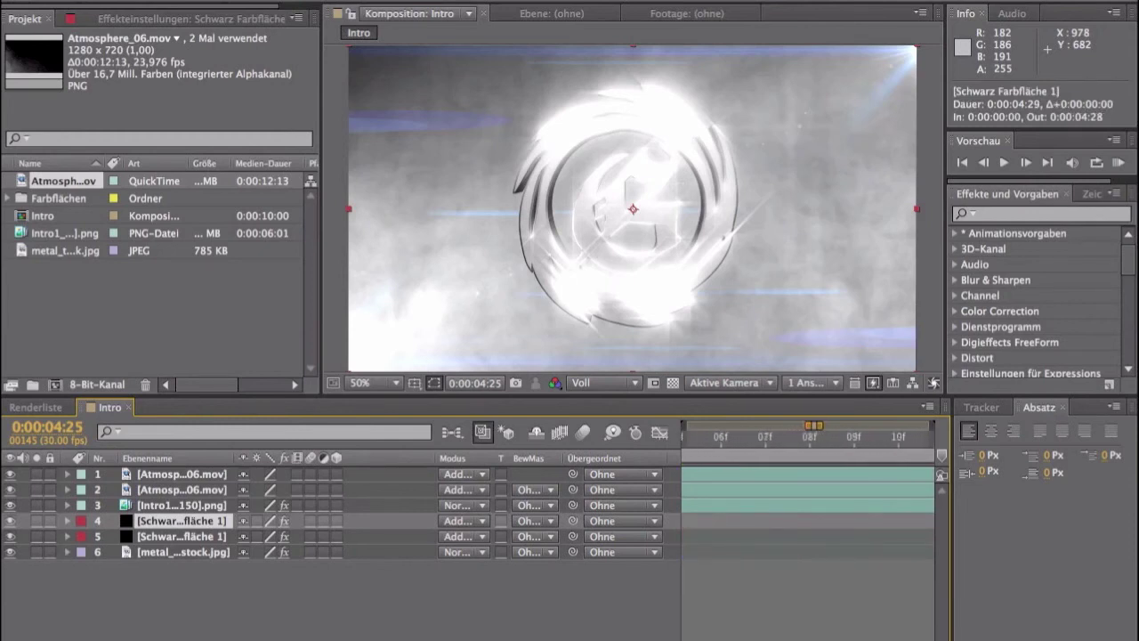
scroll(809, 507, right, 1)
scroll(808, 507, right, 2)
scroll(808, 507, right, 1)
scroll(808, 507, right, 1)
scroll(808, 507, left, 5)
scroll(801, 425, down, 3)
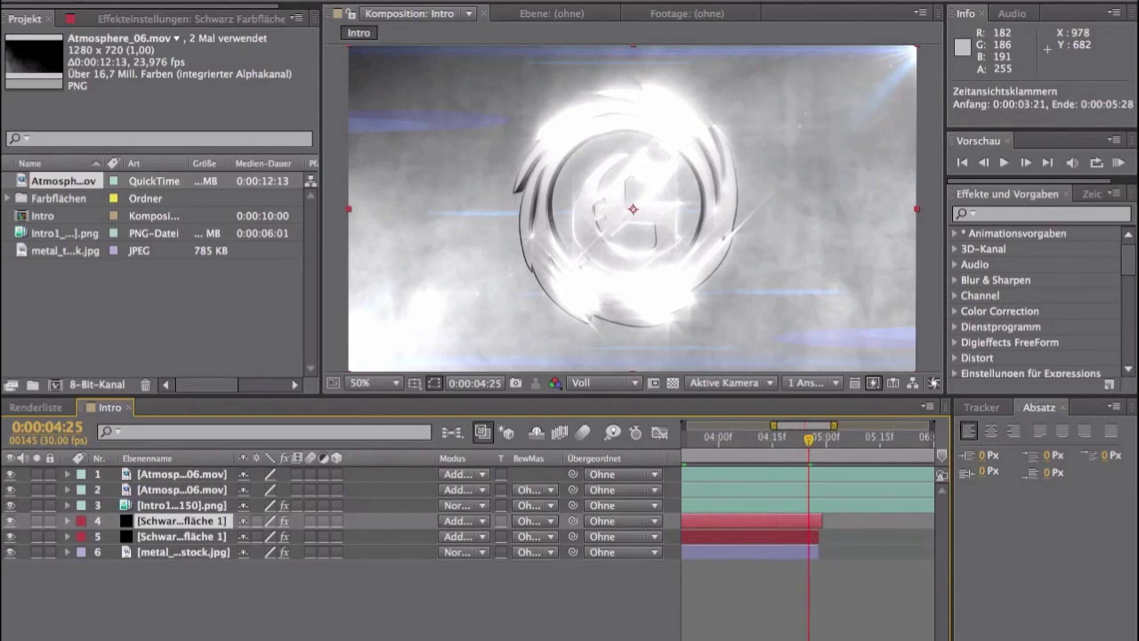
scroll(720, 529, right, 1)
scroll(721, 529, right, 1)
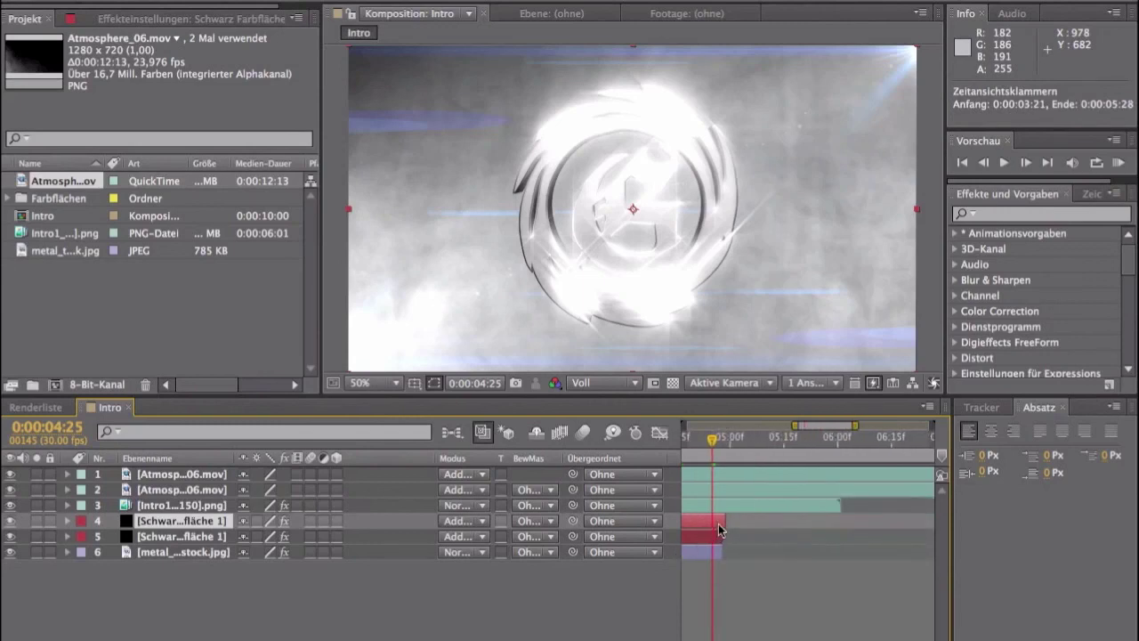
drag(723, 522, 840, 521)
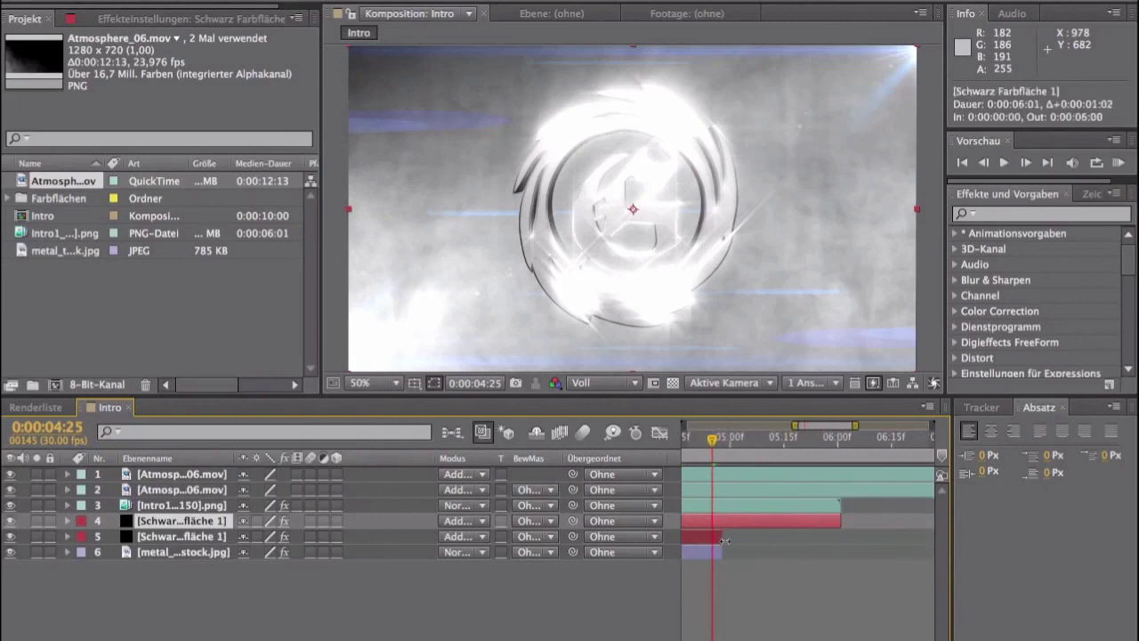
drag(722, 537, 840, 534)
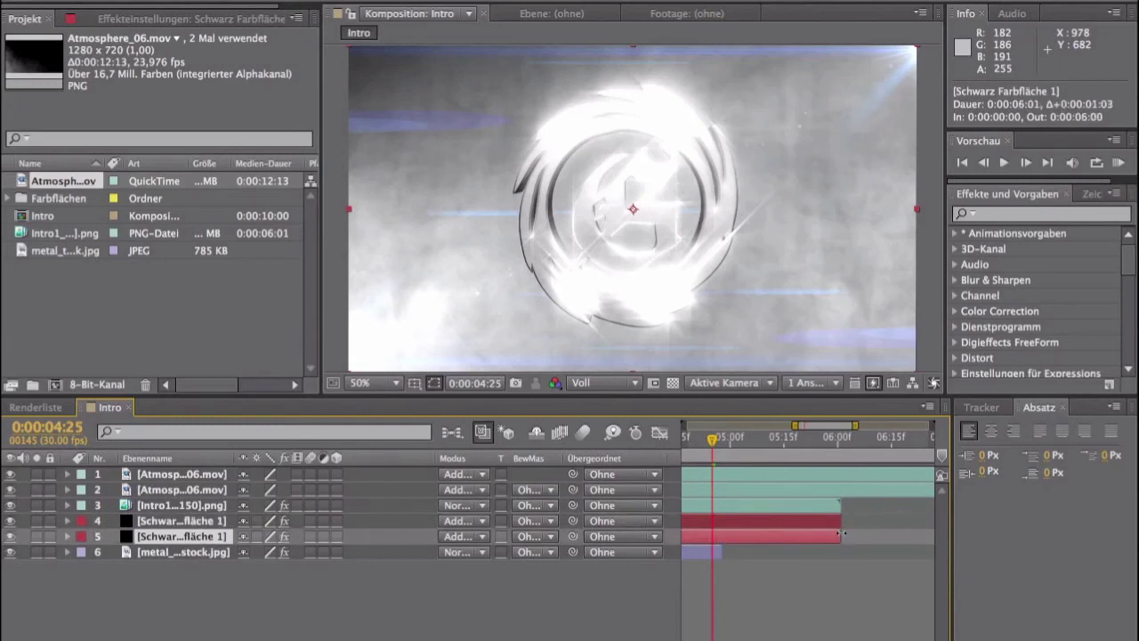
drag(721, 552, 840, 553)
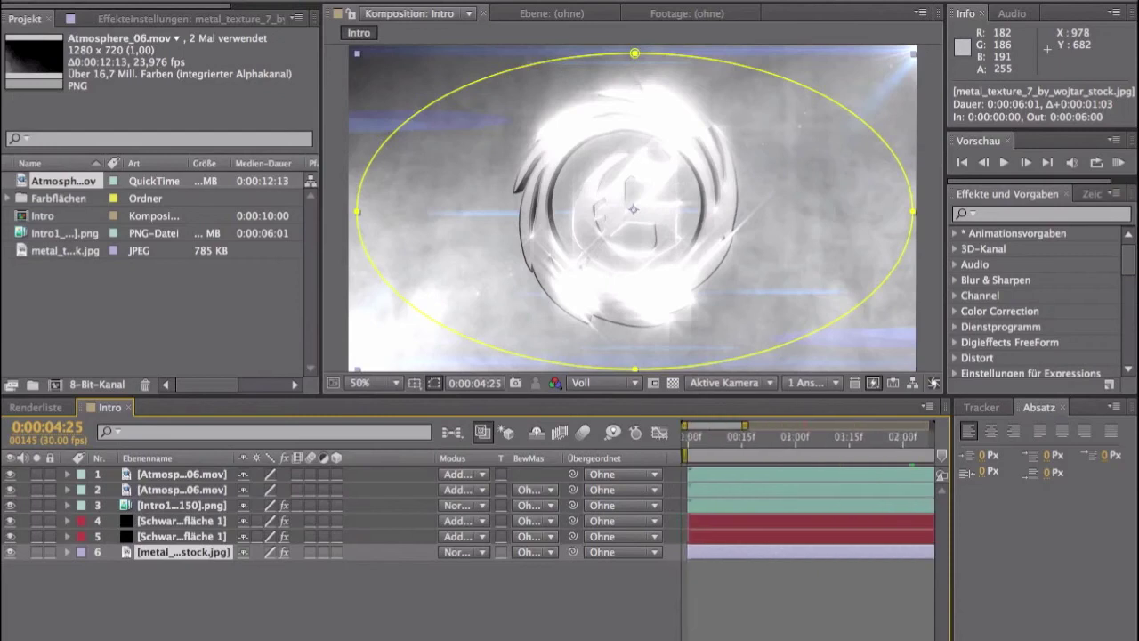
drag(746, 426, 931, 426)
key(Page_Down)
mouse_move(824, 442)
mouse_down()
mouse_move(836, 445)
mouse_move(809, 454)
mouse_up()
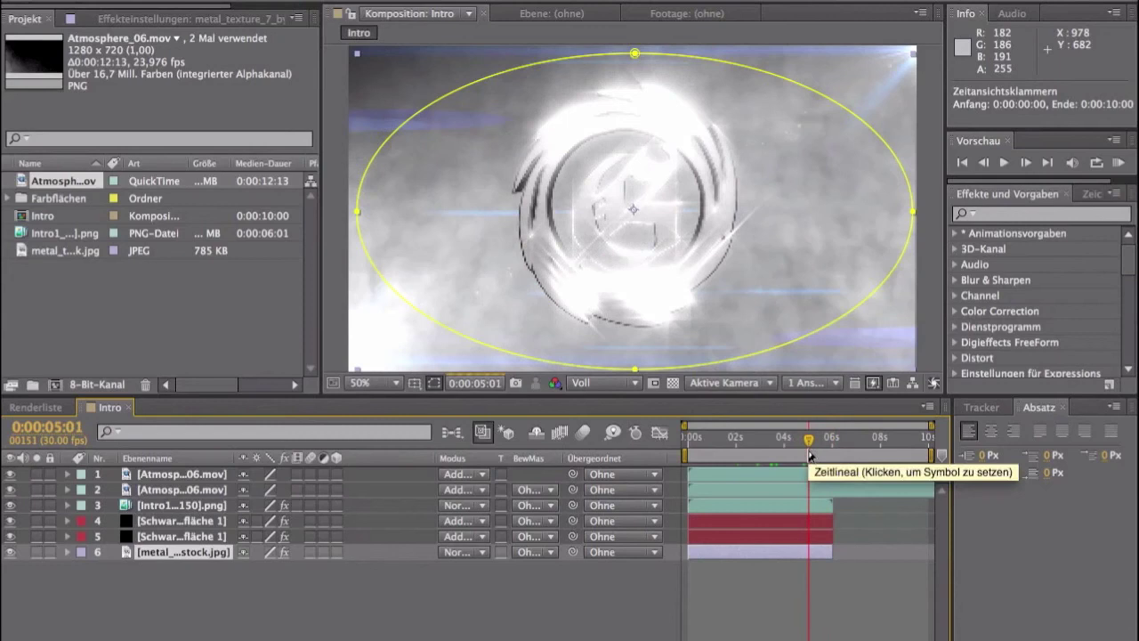
key(Page_Down)
drag(827, 440, 841, 445)
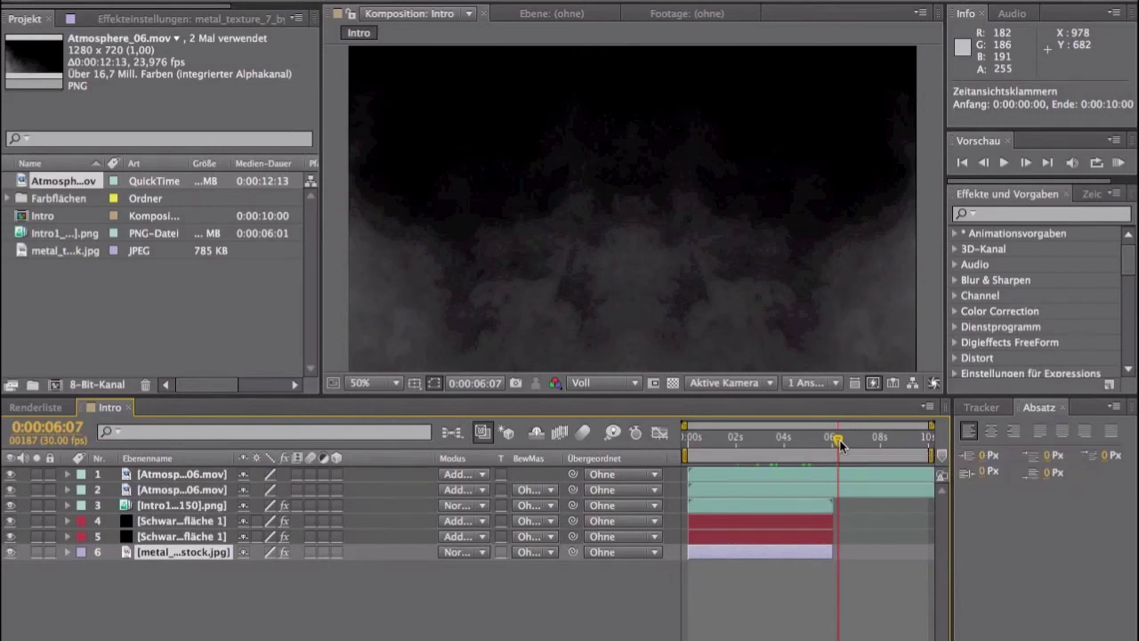
click(836, 442)
click(821, 445)
drag(821, 445, 822, 445)
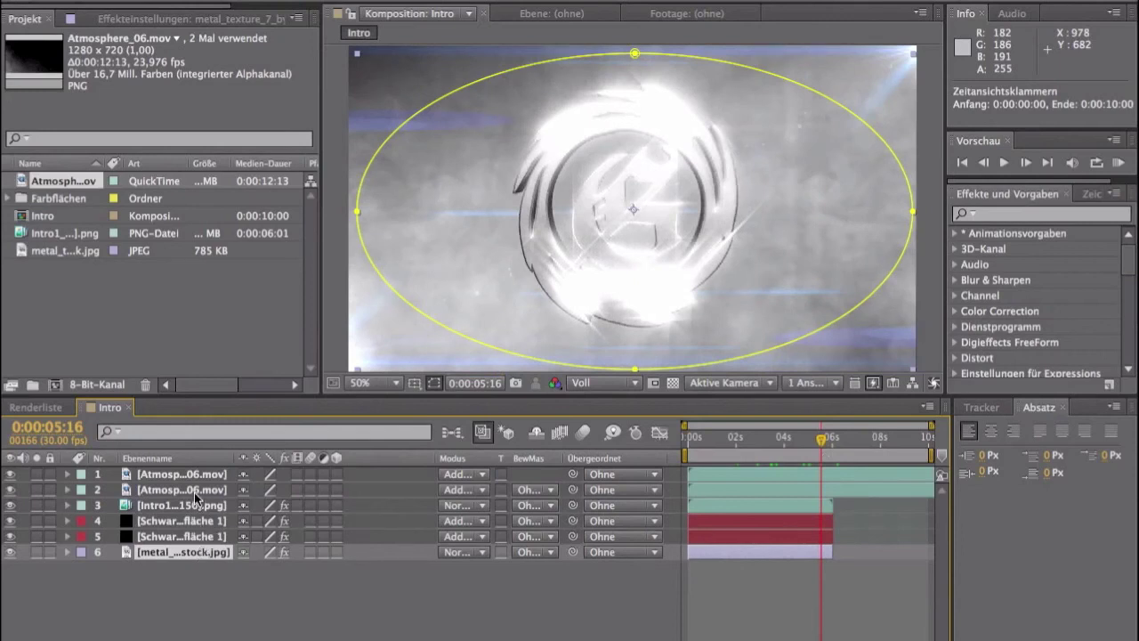
- Add a 100% opacity keyframe at 5:16 on the Intro1 logo layer
click(67, 505)
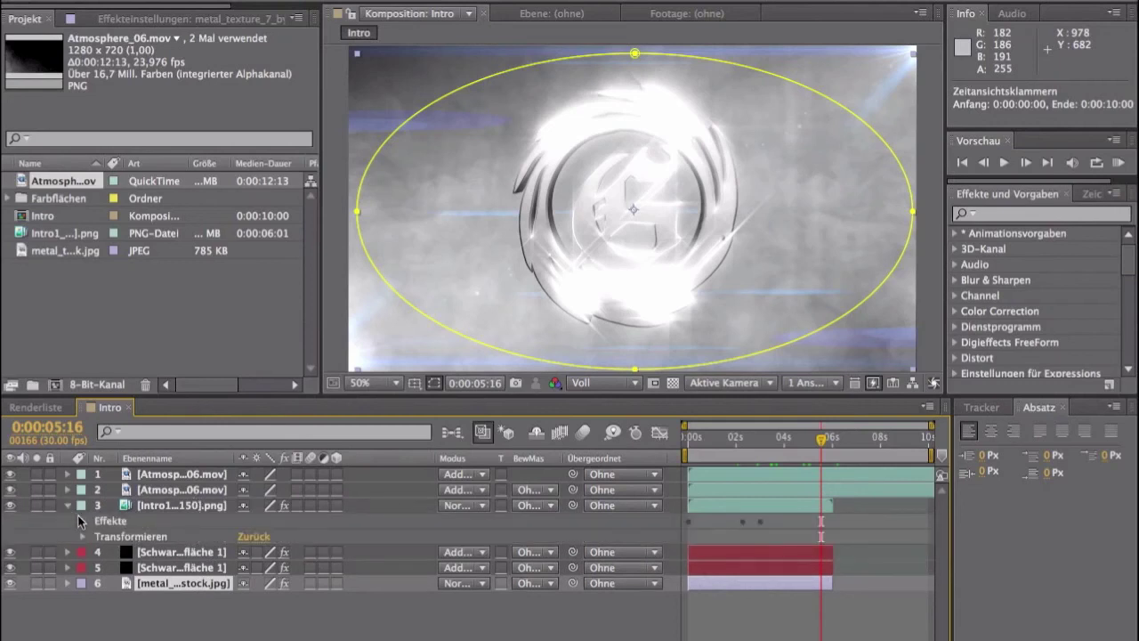
click(82, 537)
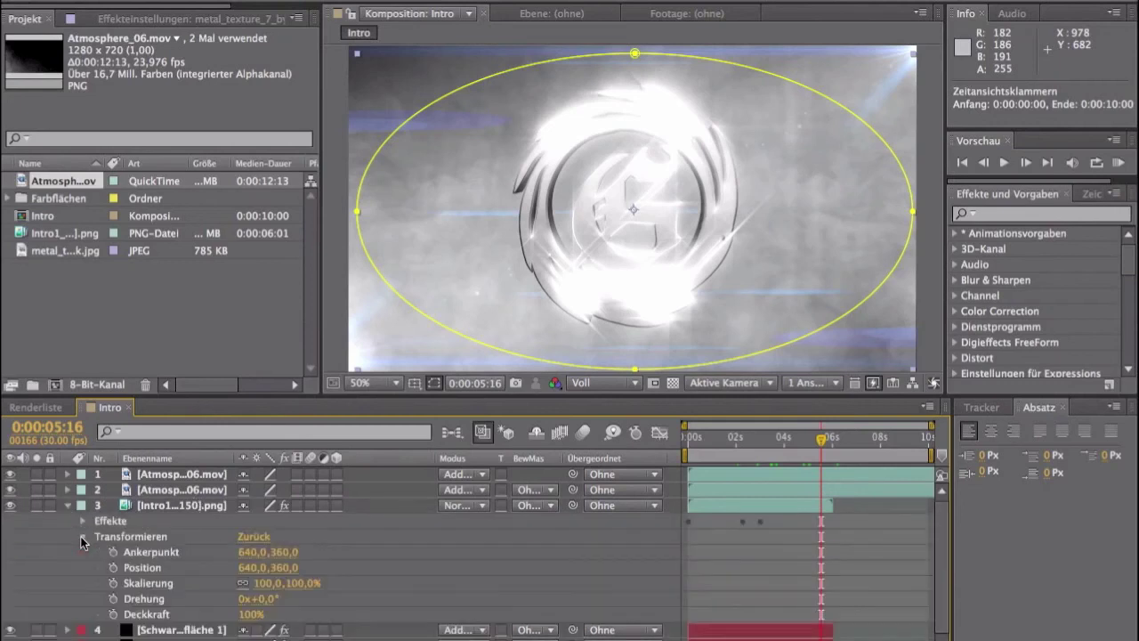
click(113, 614)
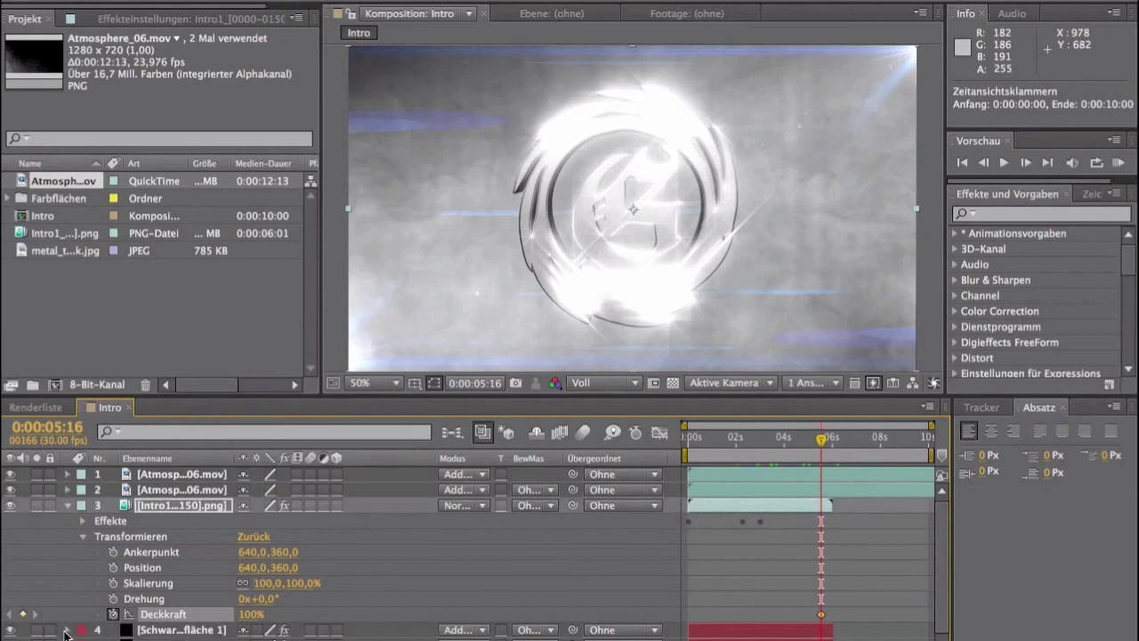
- Add opacity keyframes at 5:16 on both black solid layers
click(67, 630)
scroll(246, 551, down, 2)
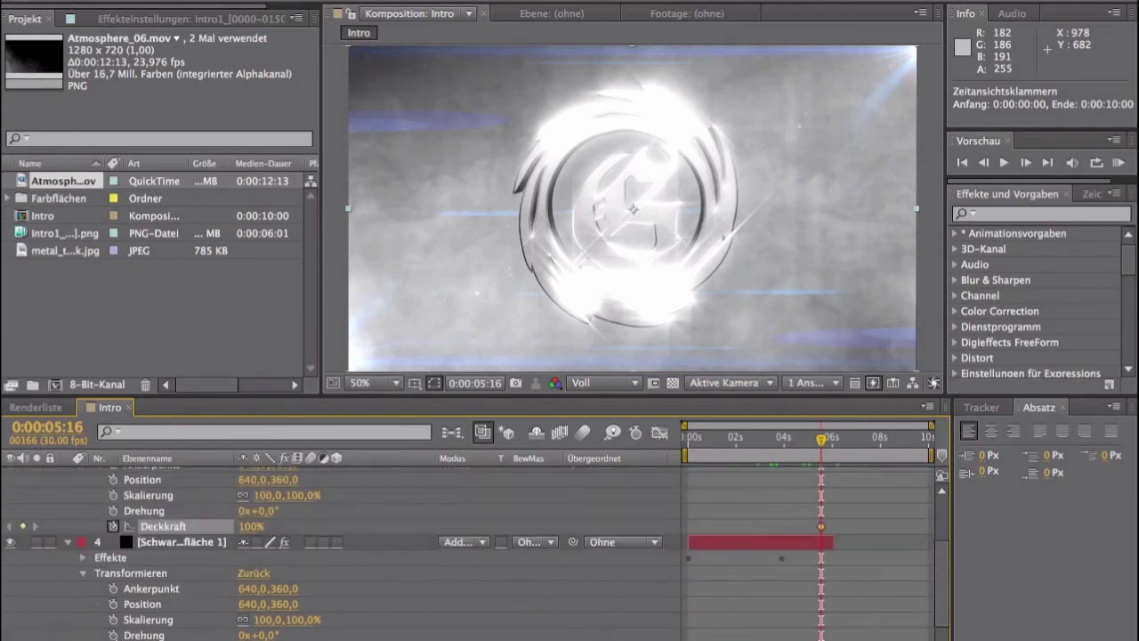
click(182, 541)
key(alt+shift+t)
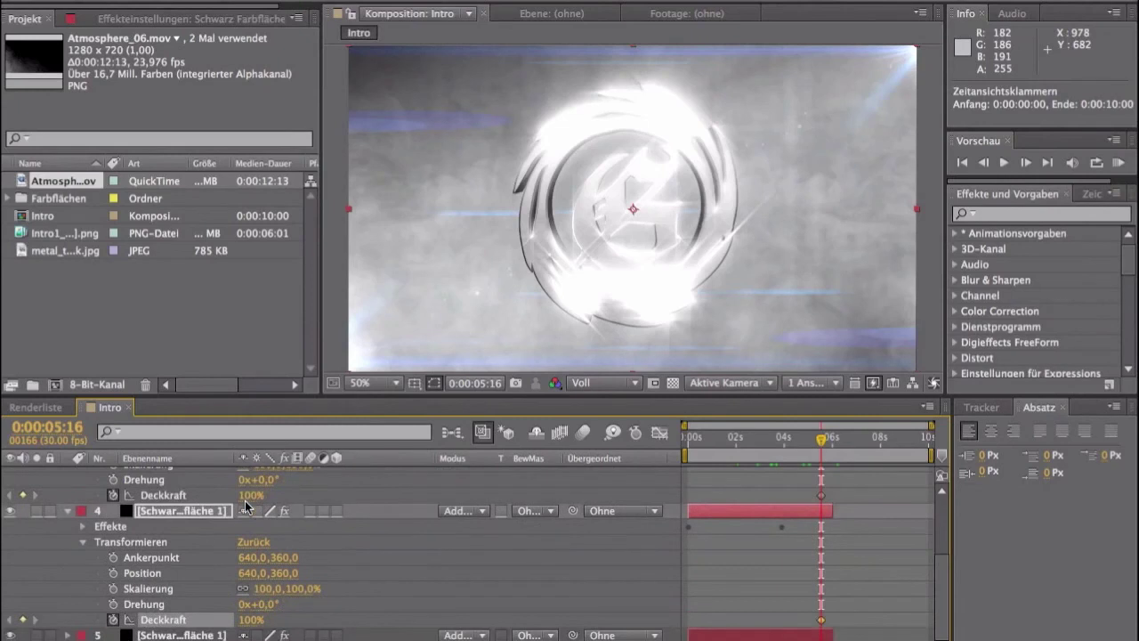
click(67, 635)
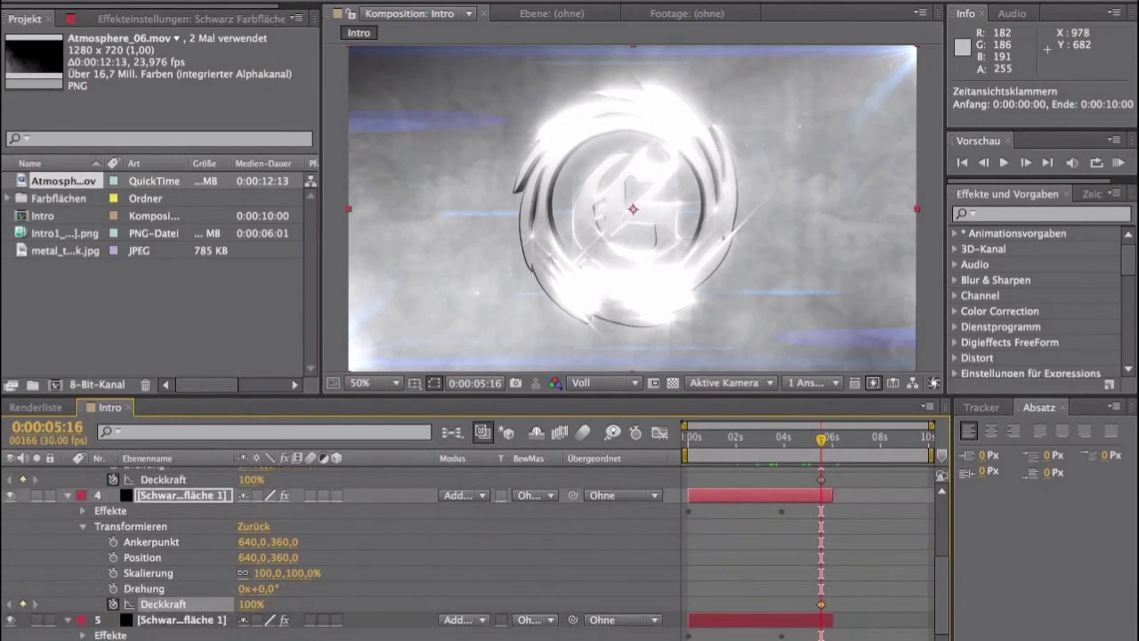
scroll(356, 552, down, 2)
click(373, 542)
key(alt+shift+t)
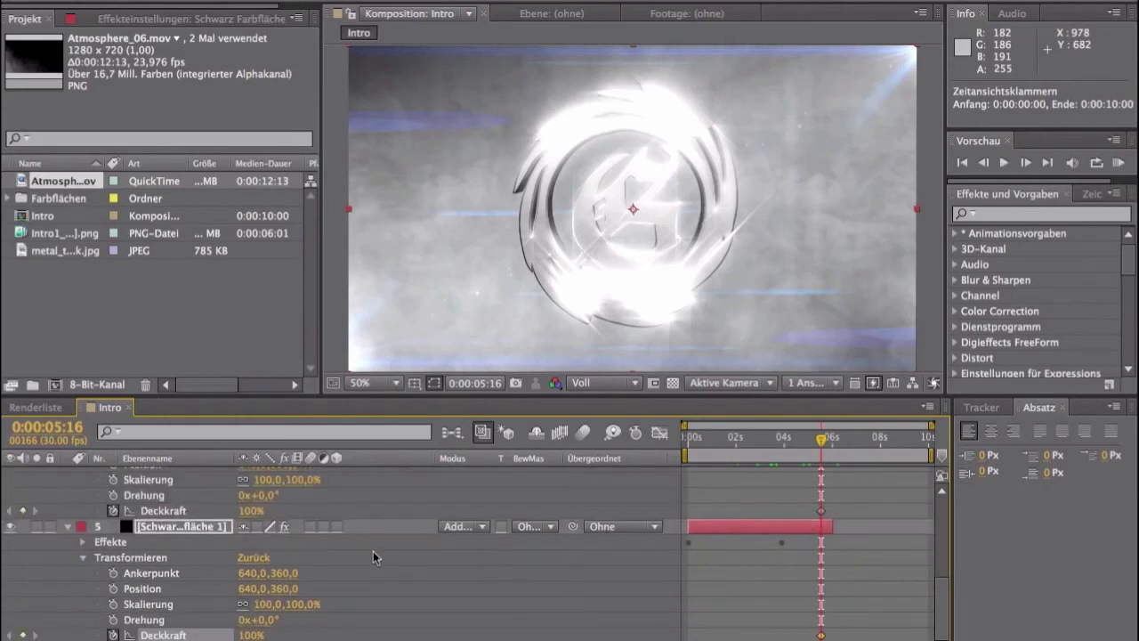
- Select the masked metal texture layer and move the current time to 0:00:05:27
scroll(356, 552, down, 3)
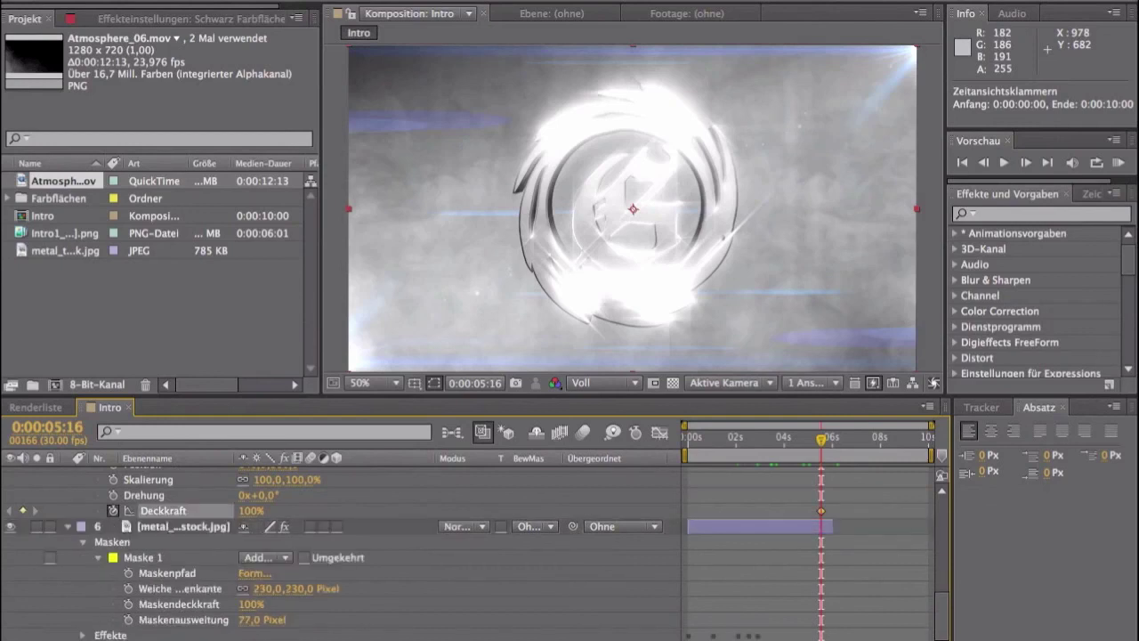
scroll(356, 552, down, 2)
click(391, 573)
scroll(922, 581, up, 5)
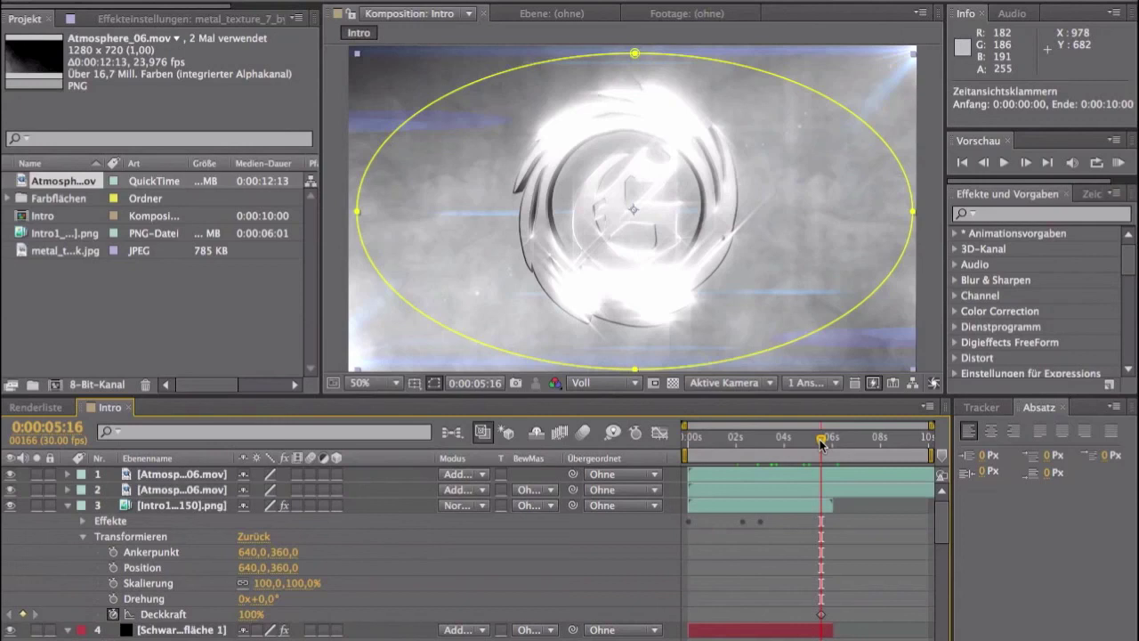
drag(820, 444, 830, 445)
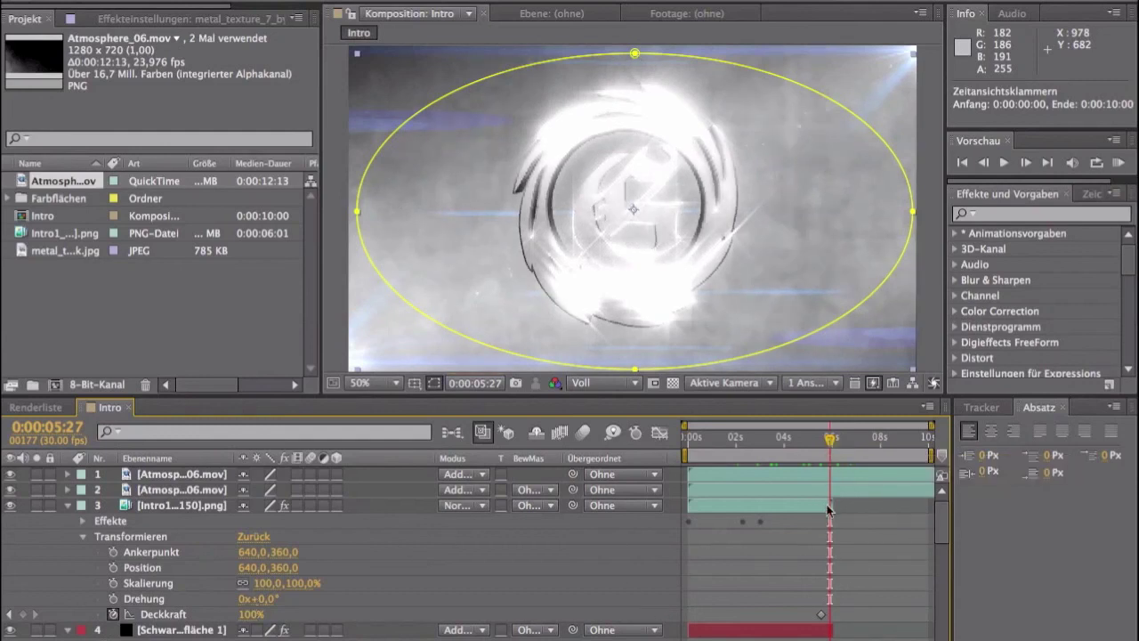
- Key 0% opacity at 0:00:05:27 on the logo and both black solid layers
scroll(942, 525, down, 2)
scroll(942, 527, down, 1)
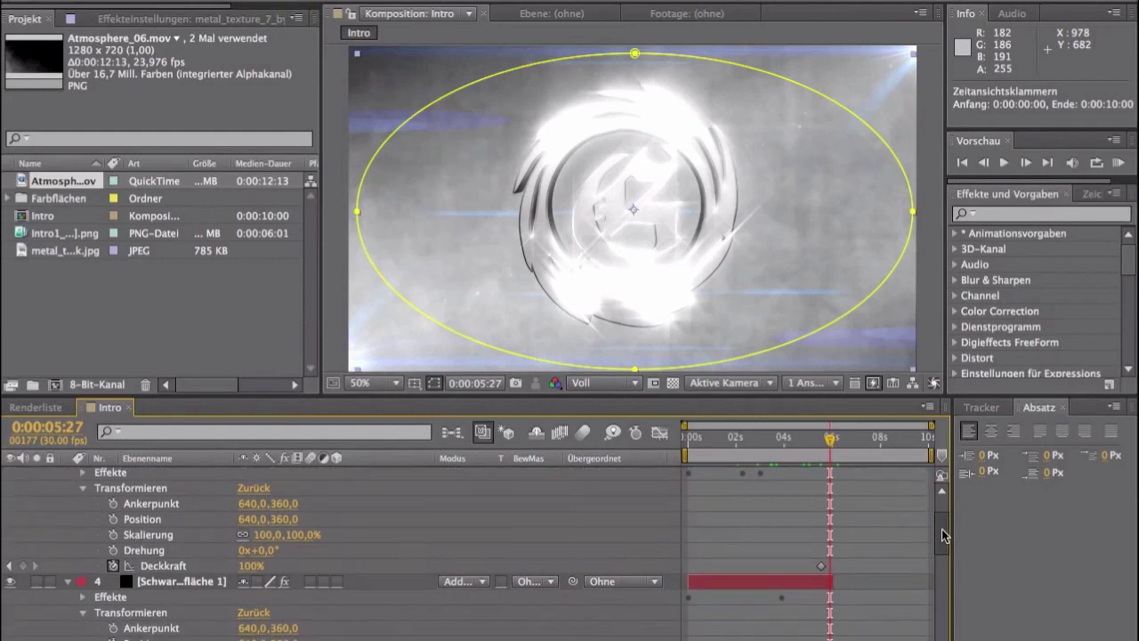
click(253, 566)
text(0)
key(Return)
scroll(256, 574, down, 3)
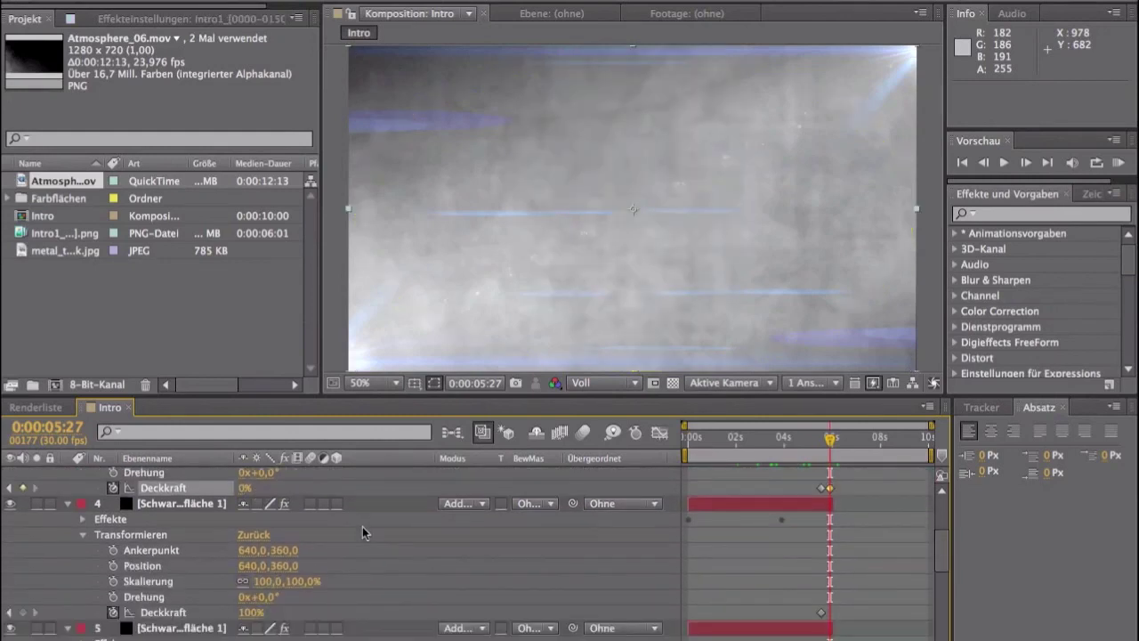
click(251, 613)
text(0)
key(Return)
scroll(253, 616, down, 5)
click(252, 596)
text(0)
key(Return)
- Select the metal texture layer and scrub back to view the logo
scroll(255, 600, down, 3)
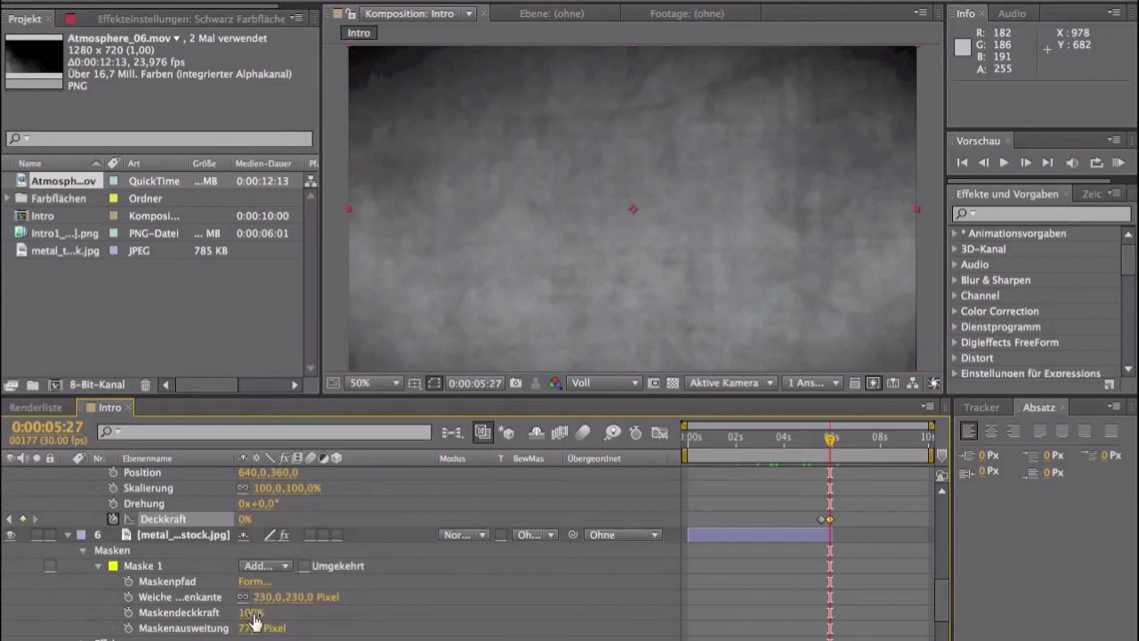
scroll(255, 613, down, 3)
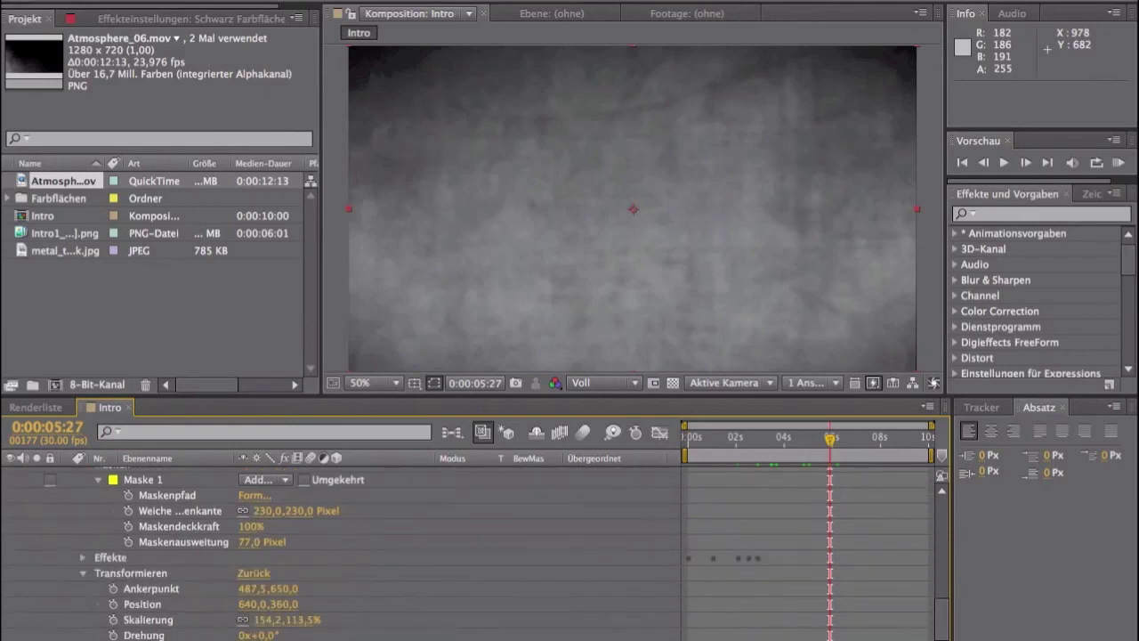
click(142, 479)
scroll(579, 565, up, 10)
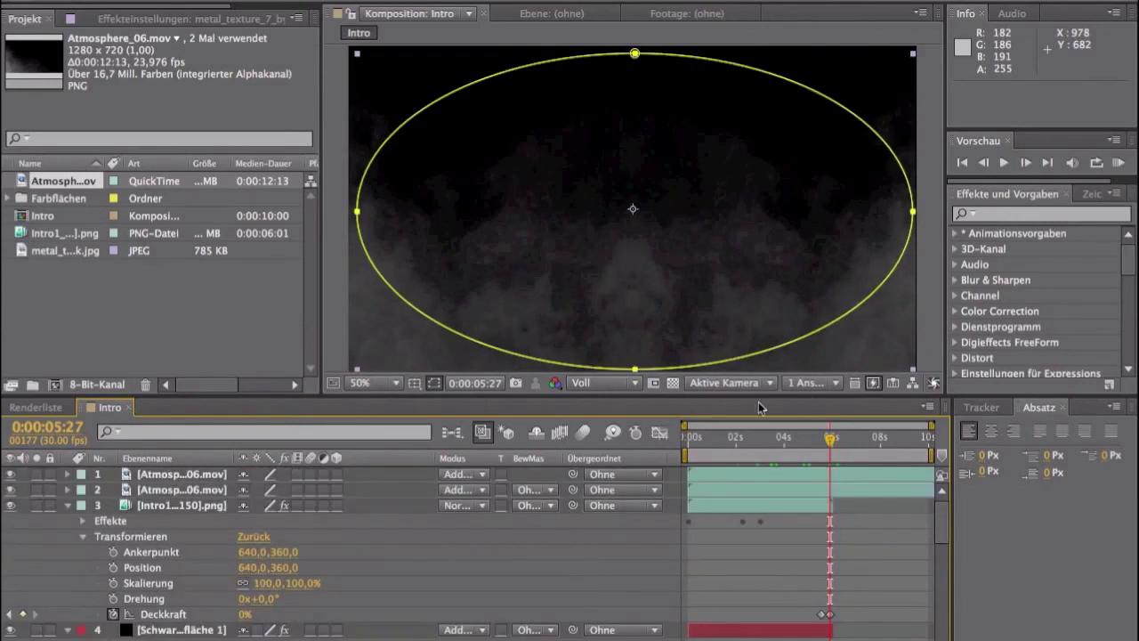
mouse_move(830, 440)
mouse_down()
mouse_move(807, 442)
mouse_move(832, 456)
mouse_up()
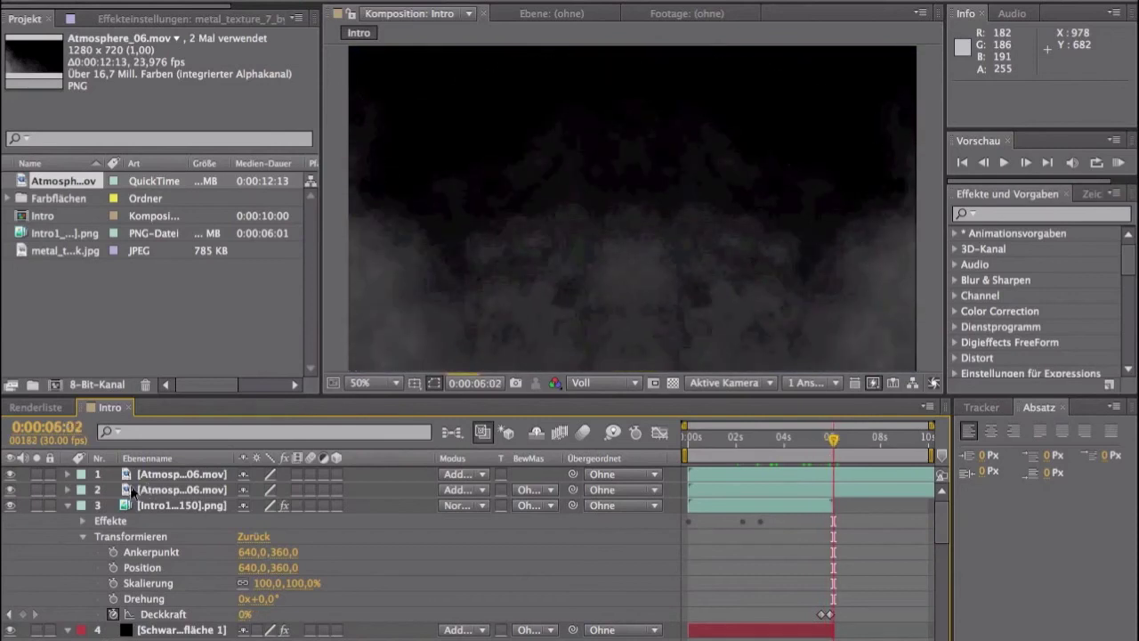
- Collapse the properties of the logo, both black solids and the metal texture layer
click(69, 504)
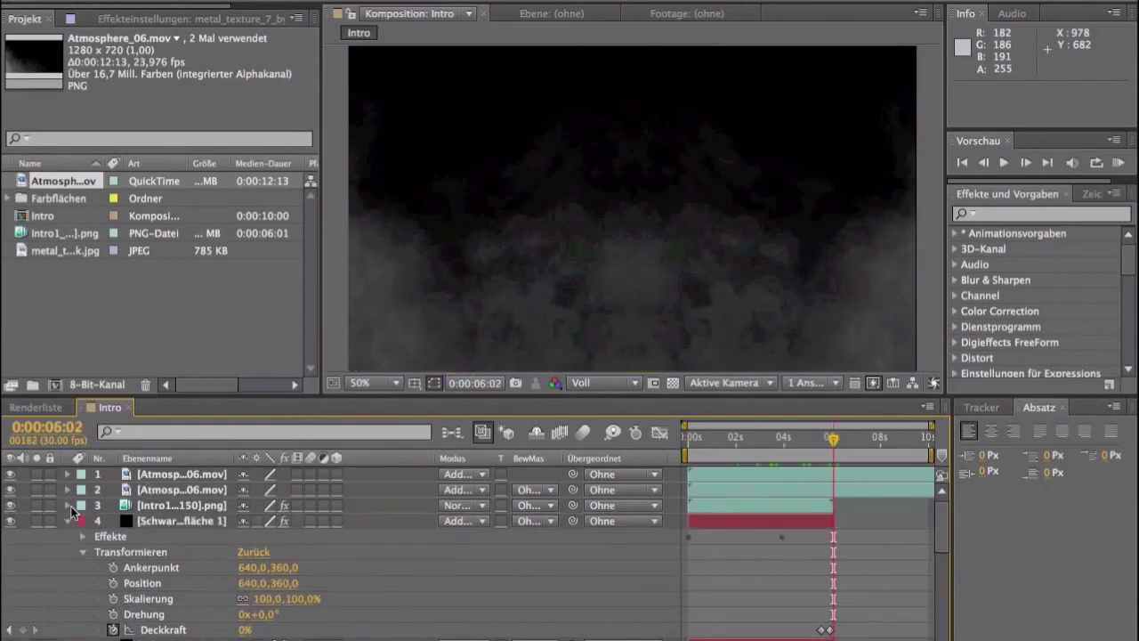
click(68, 520)
click(69, 537)
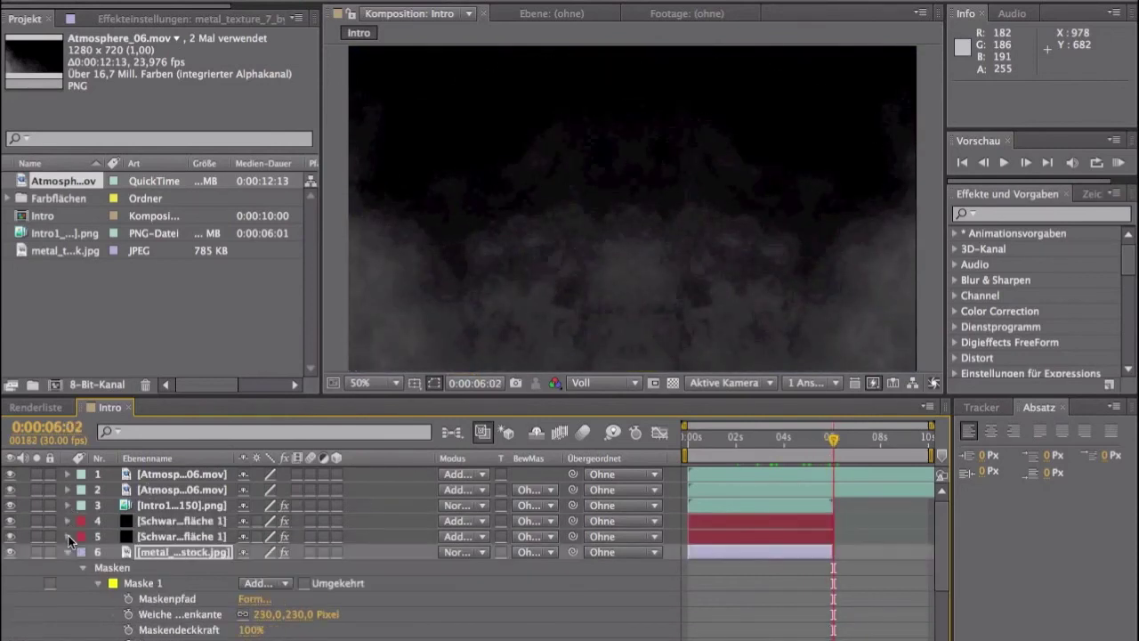
click(69, 557)
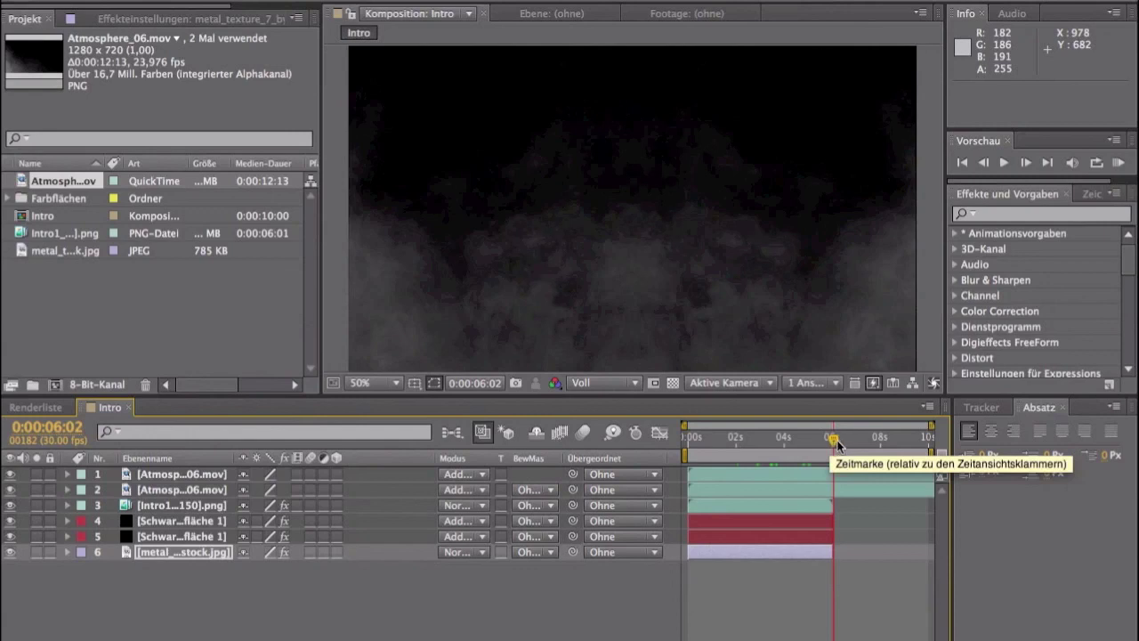
- Select each layer in turn and move the current time to about 0:00:06:03
click(201, 476)
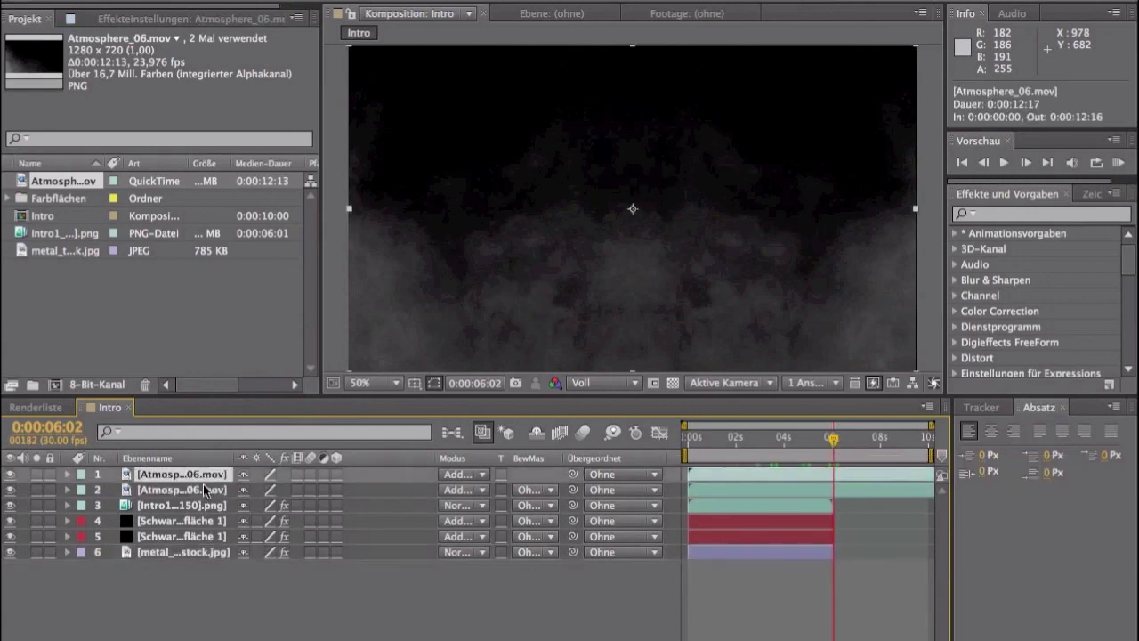
click(202, 490)
click(209, 473)
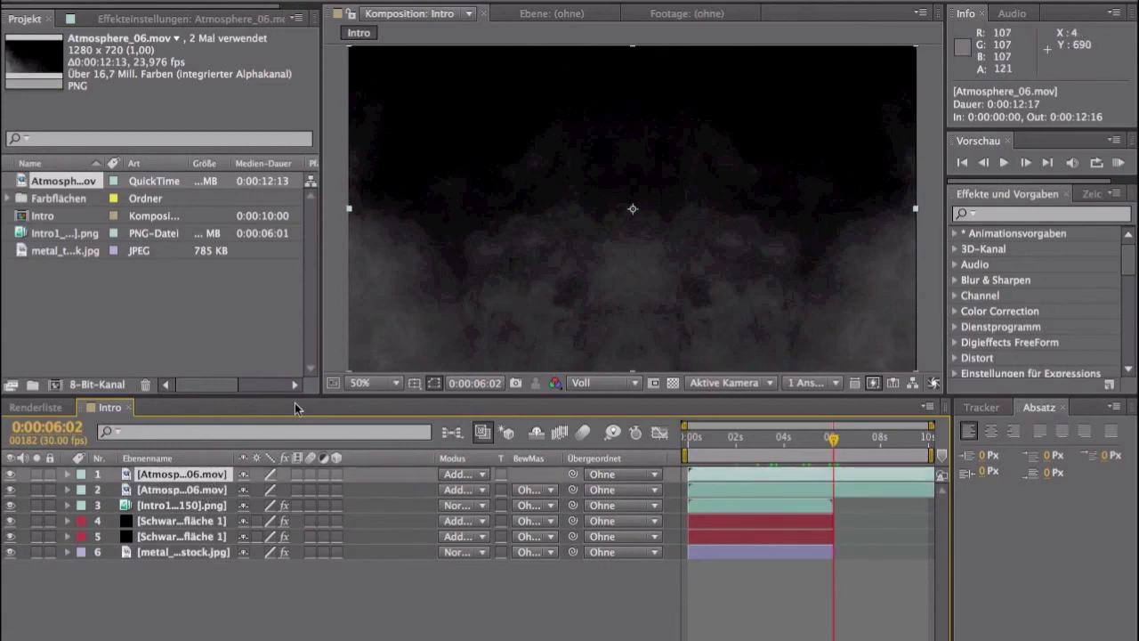
click(185, 506)
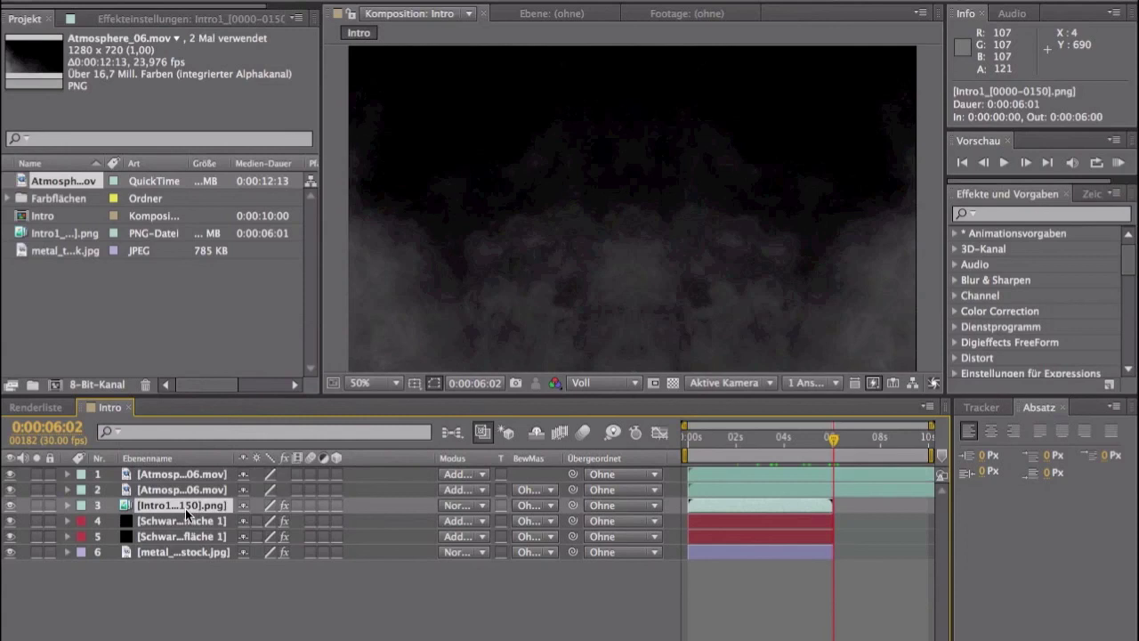
click(196, 521)
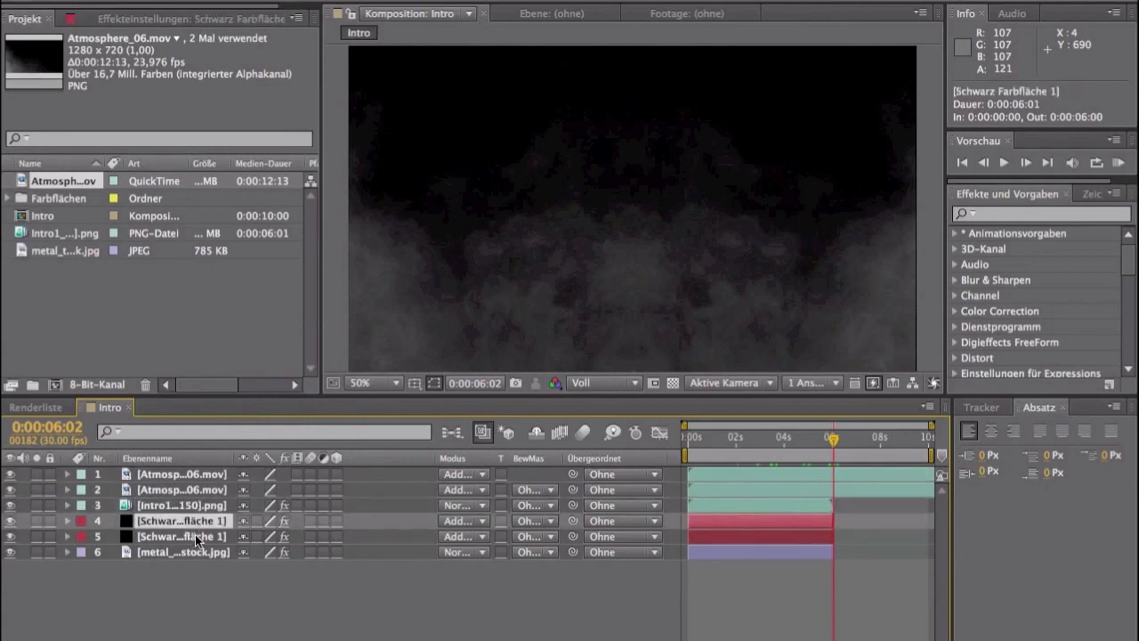
click(195, 536)
click(194, 551)
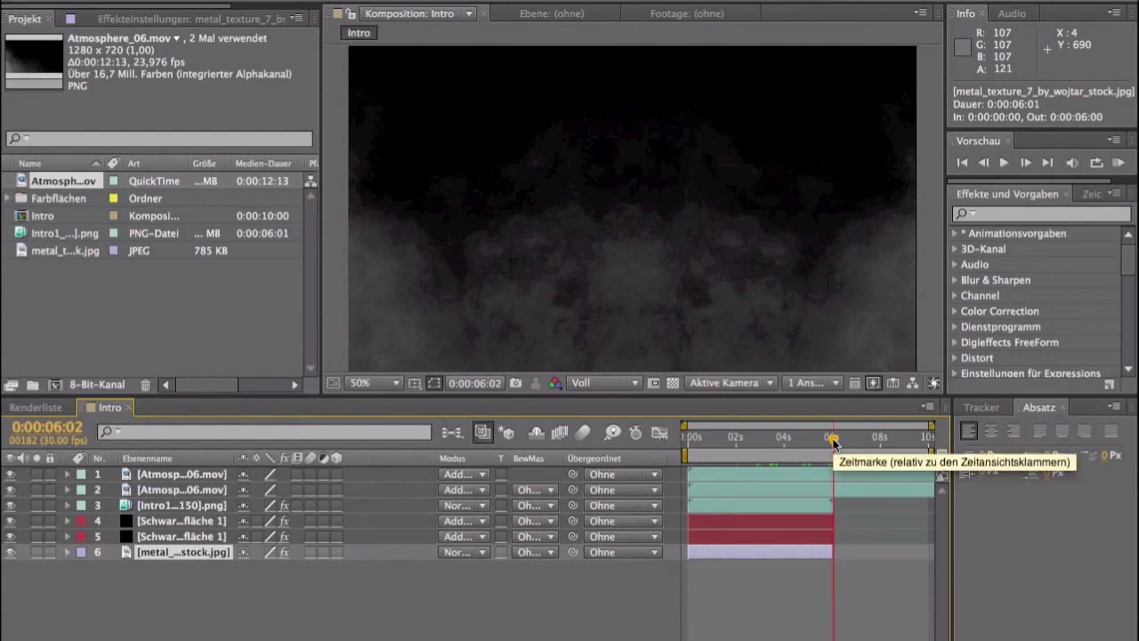
drag(834, 442, 845, 444)
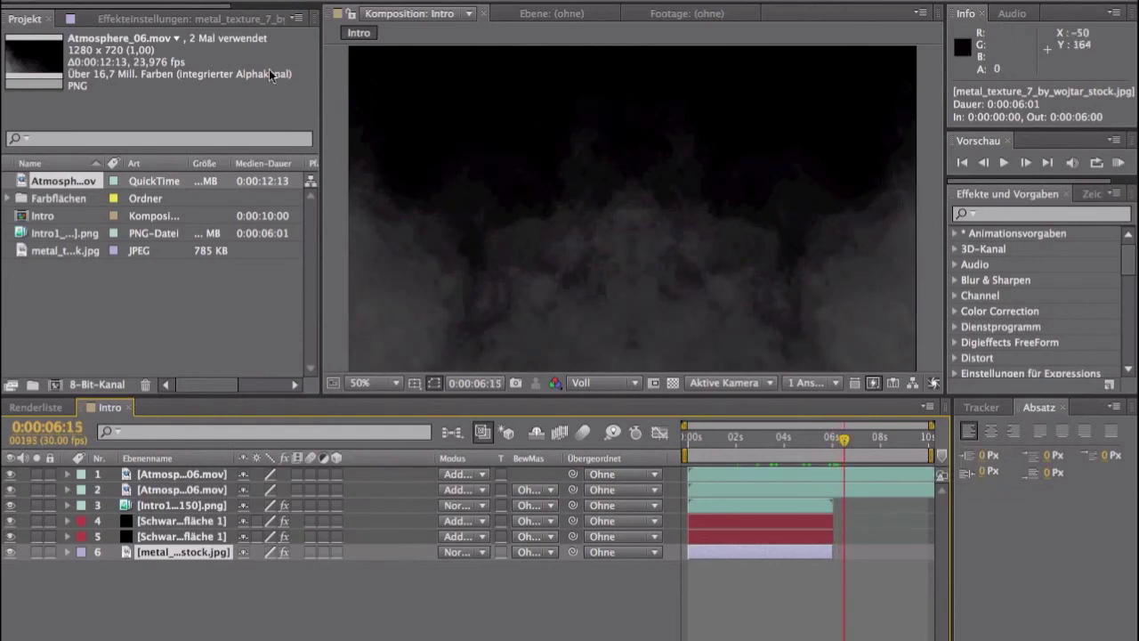
click(214, 2)
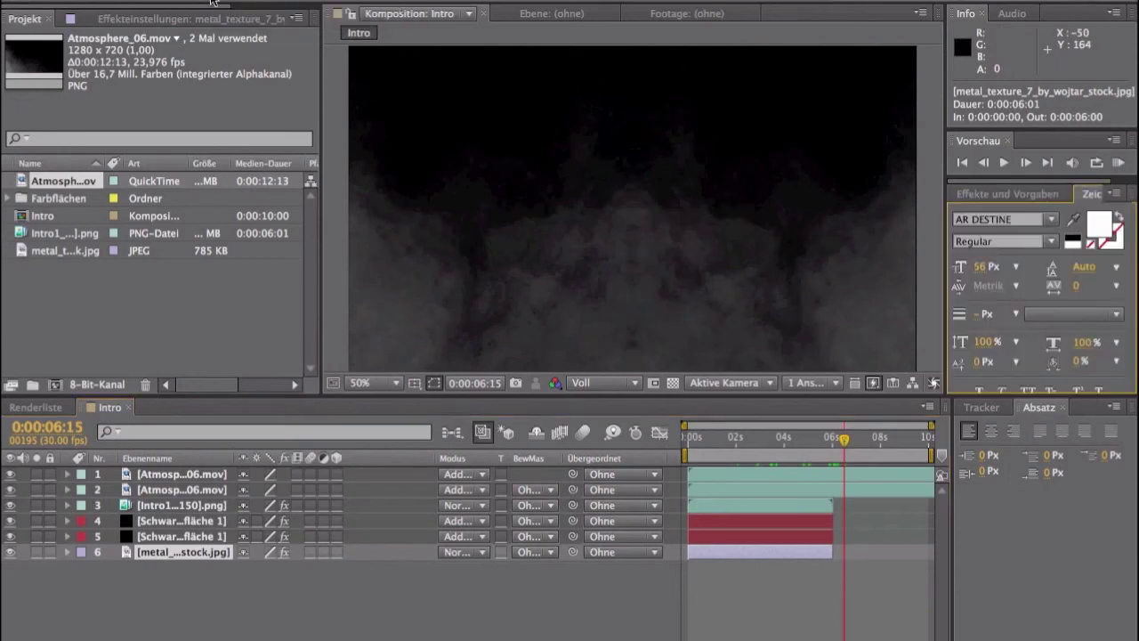
click(496, 197)
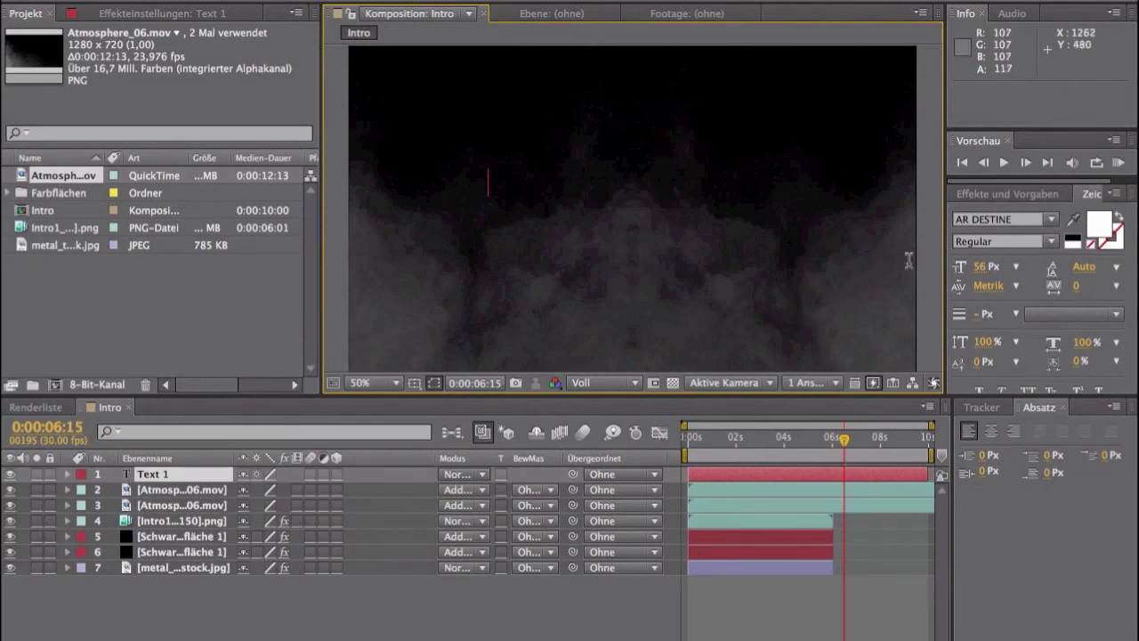
text(www)
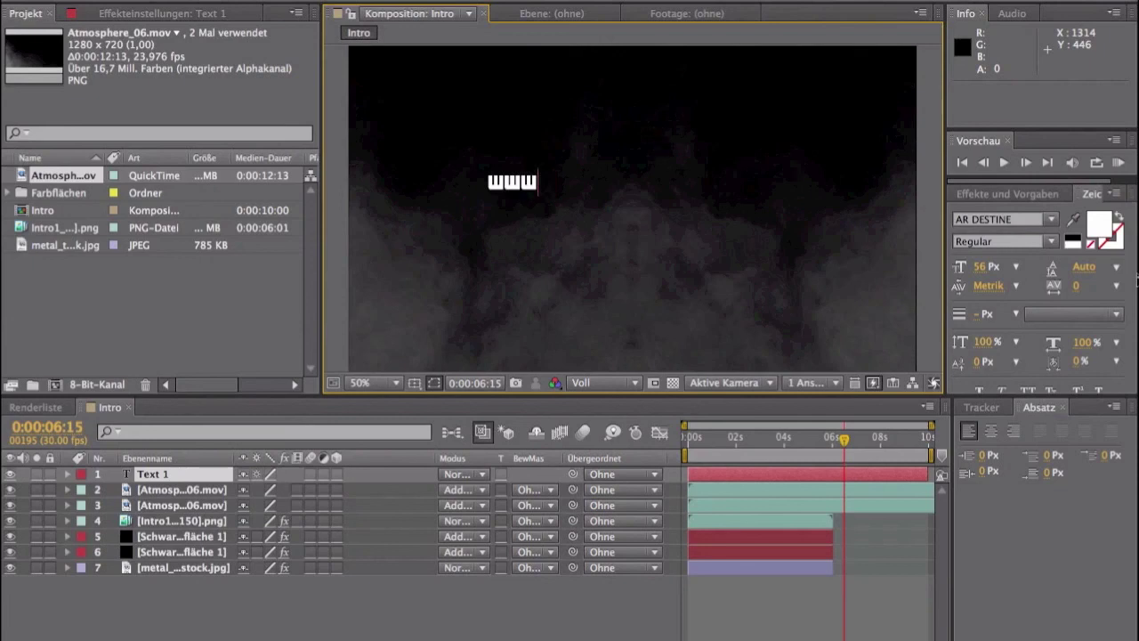
text(.youtube.com/)
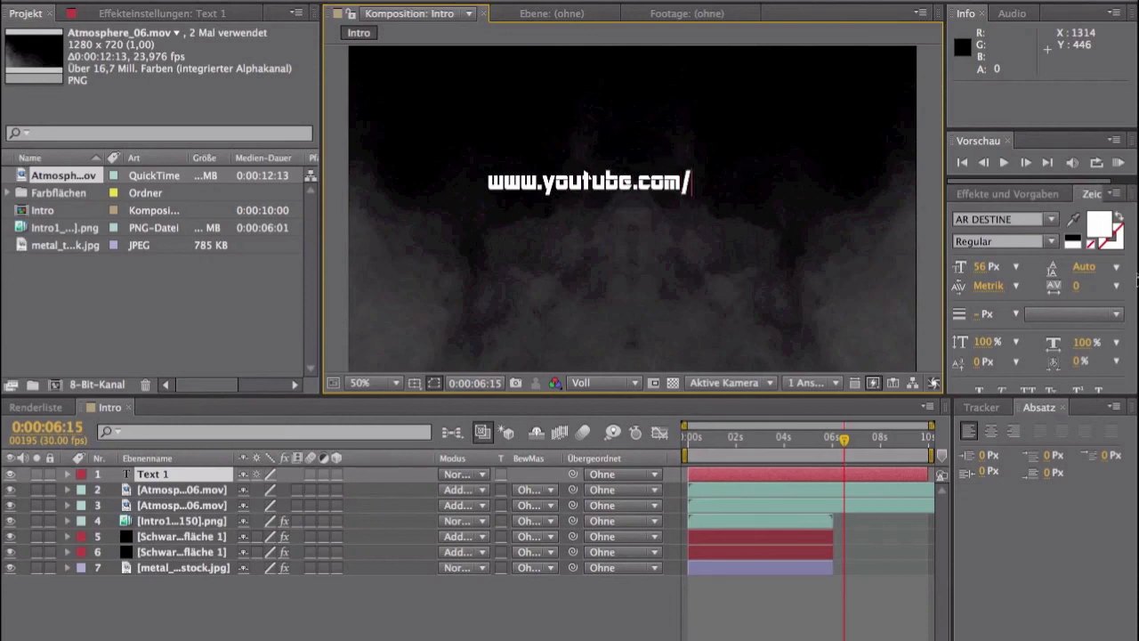
text(user)
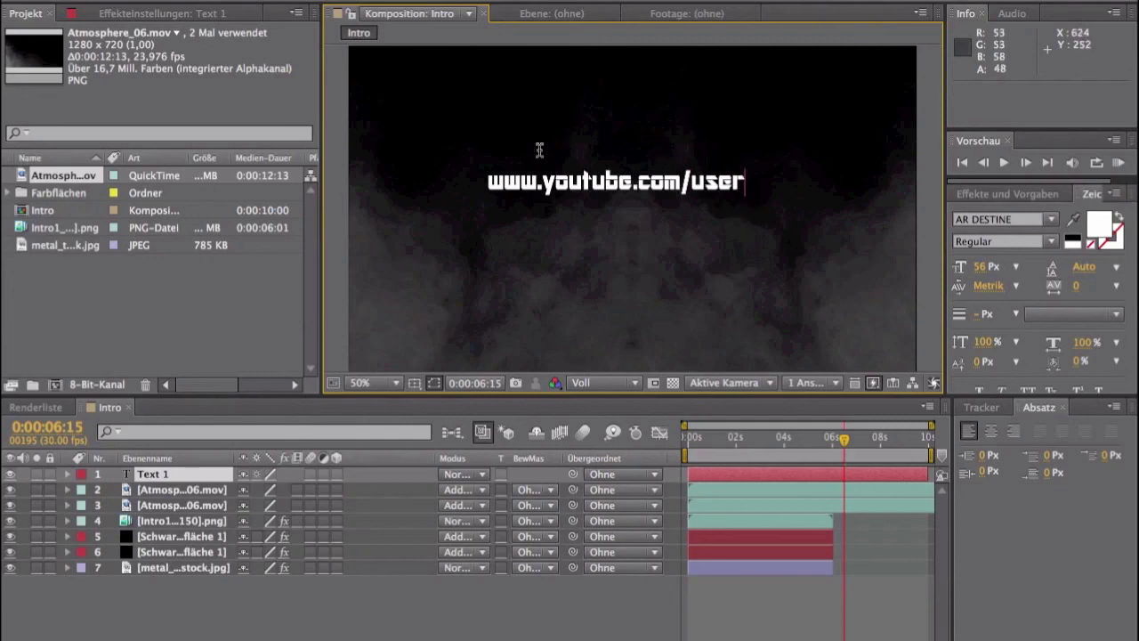
- Commit the URL text, move it to position 328,366, and set the time to 0:00:06:05
click(27, 2)
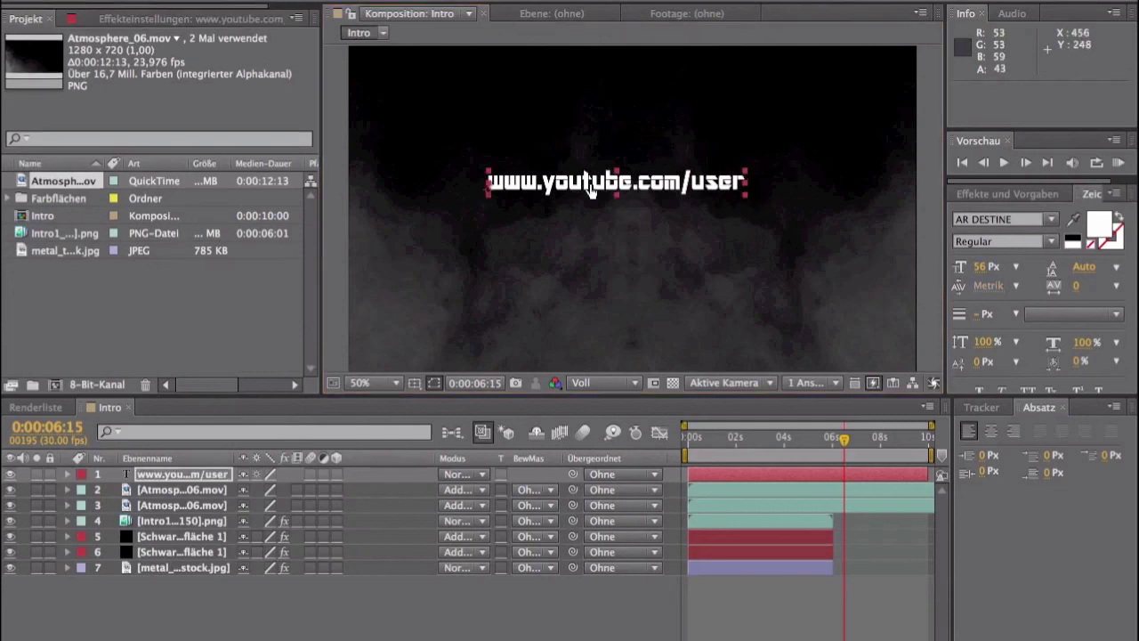
drag(641, 188, 648, 207)
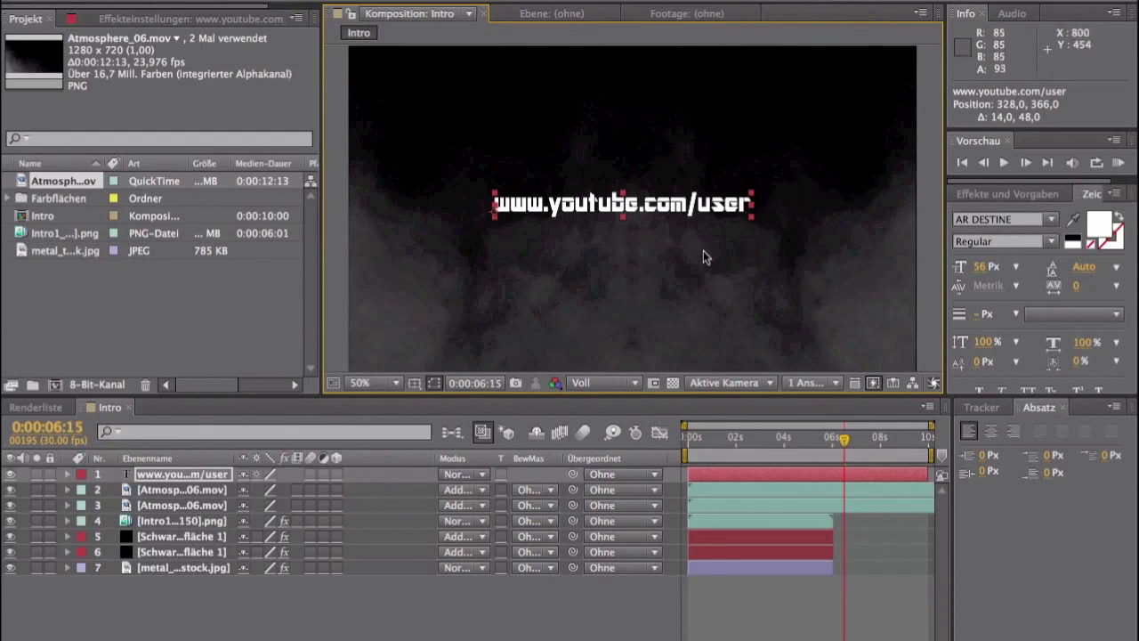
drag(844, 438, 836, 445)
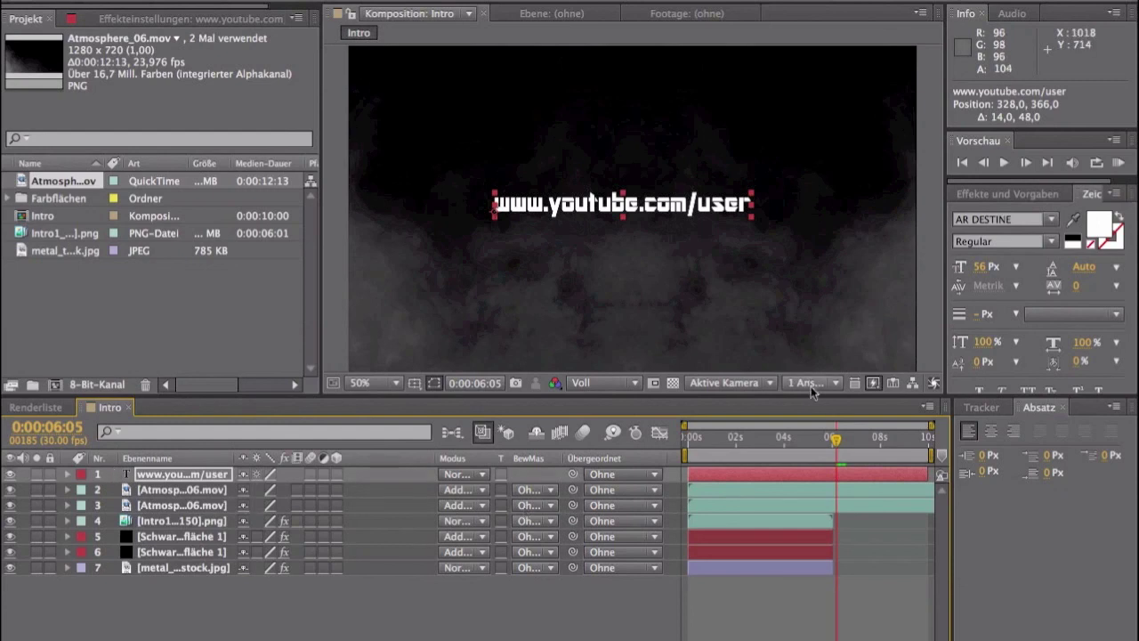
click(1009, 194)
click(955, 234)
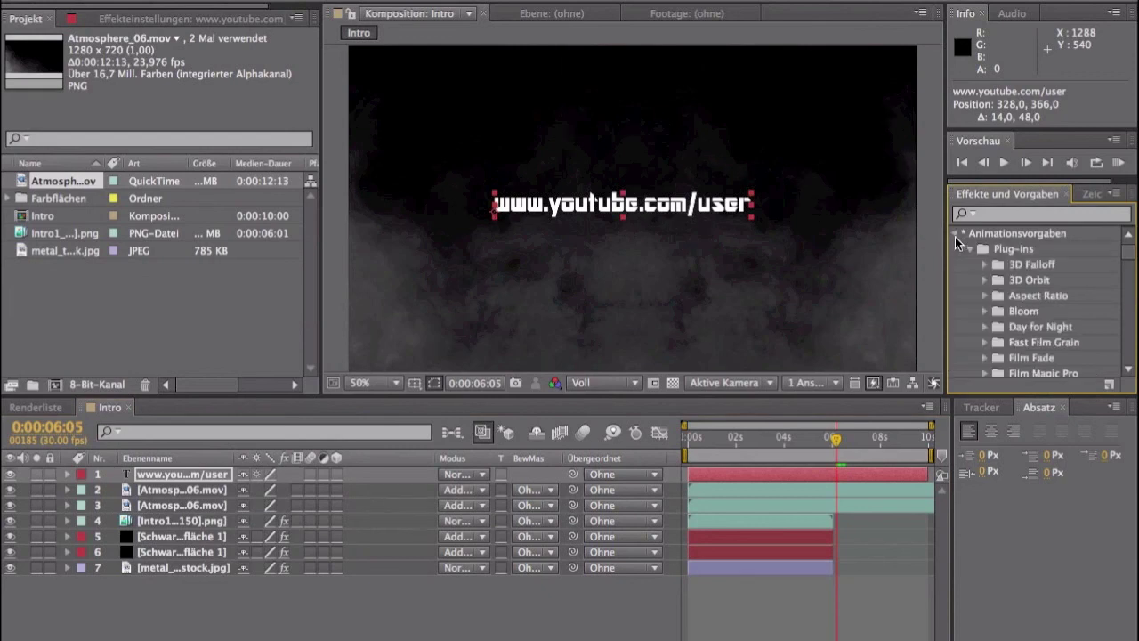
mouse_move(1126, 254)
mouse_down()
mouse_move(1126, 277)
mouse_move(1113, 274)
mouse_up()
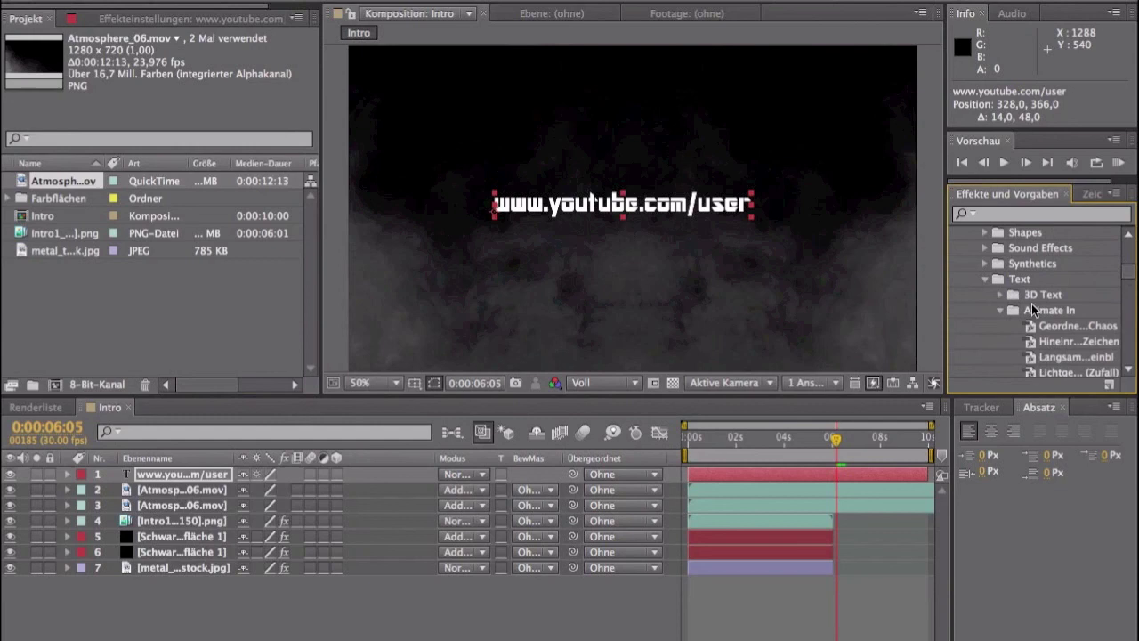
click(984, 278)
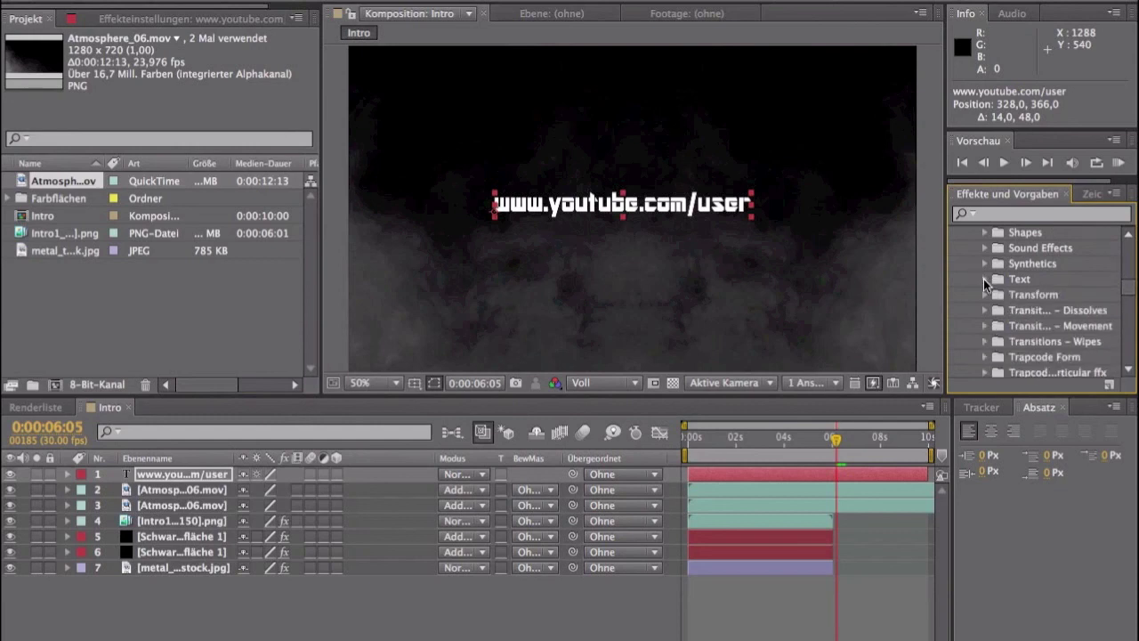
click(984, 279)
scroll(1022, 276, down, 1)
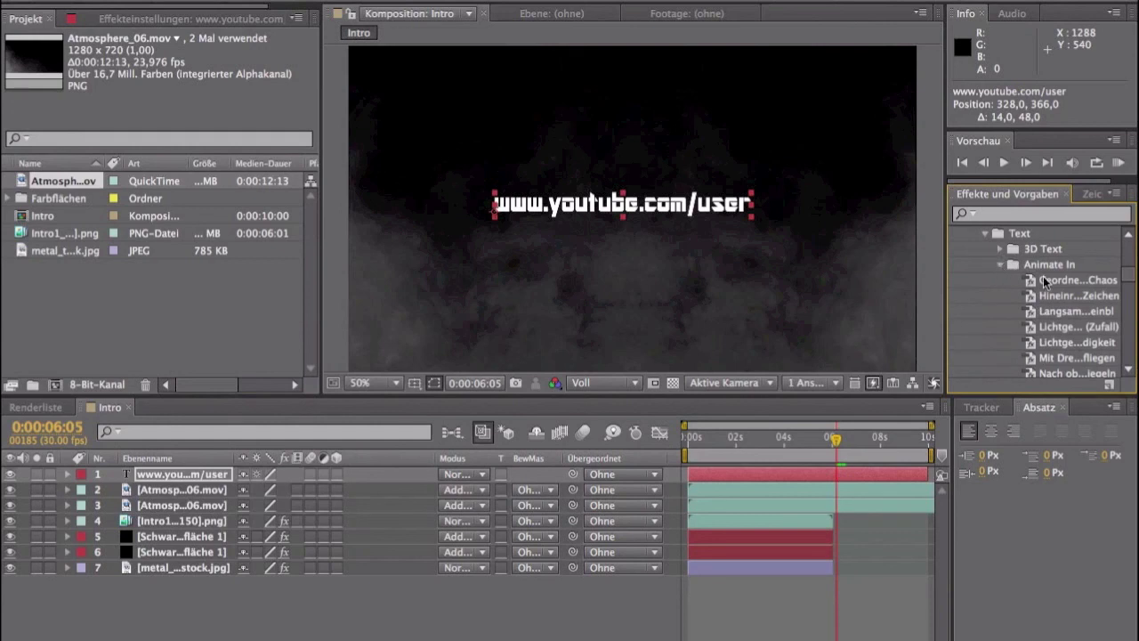
click(1130, 373)
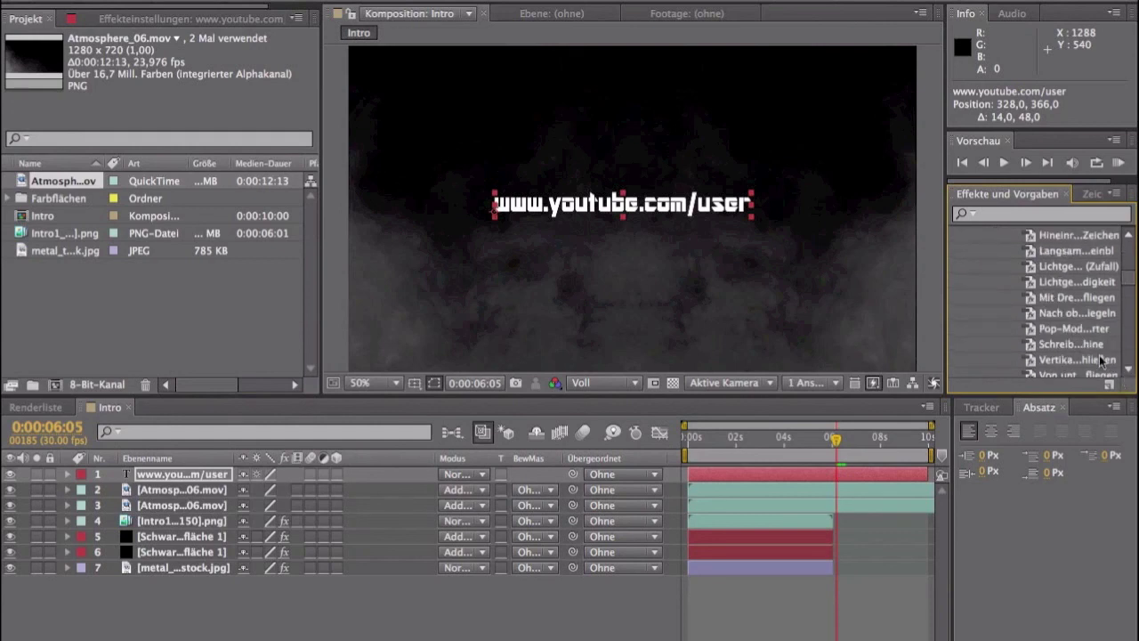
click(1079, 340)
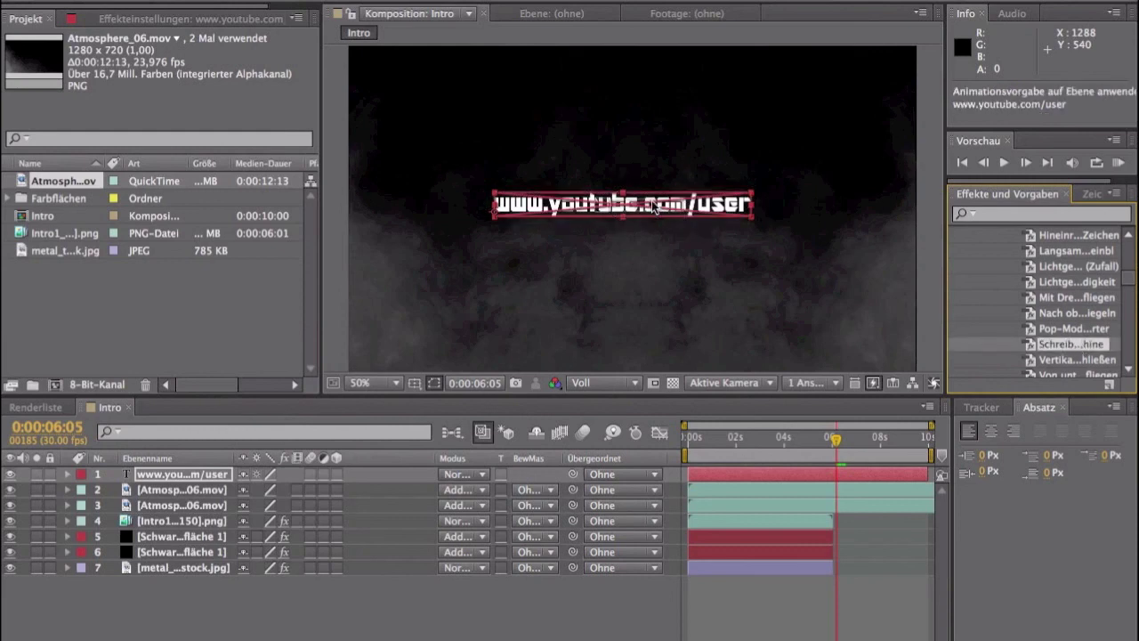
drag(669, 219, 669, 213)
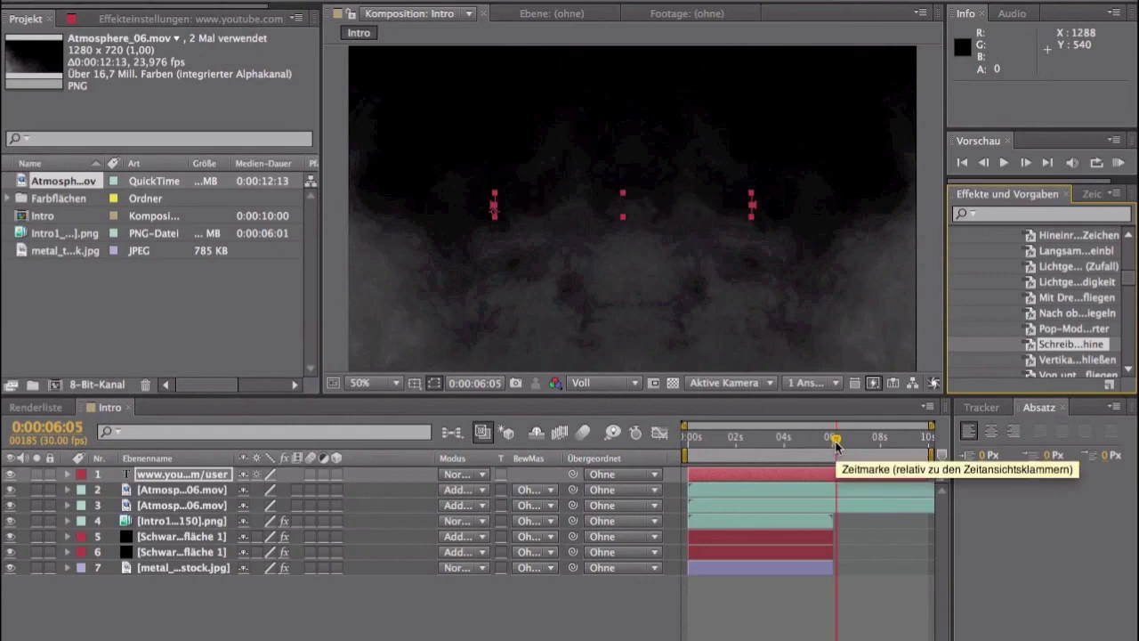
drag(836, 441, 929, 455)
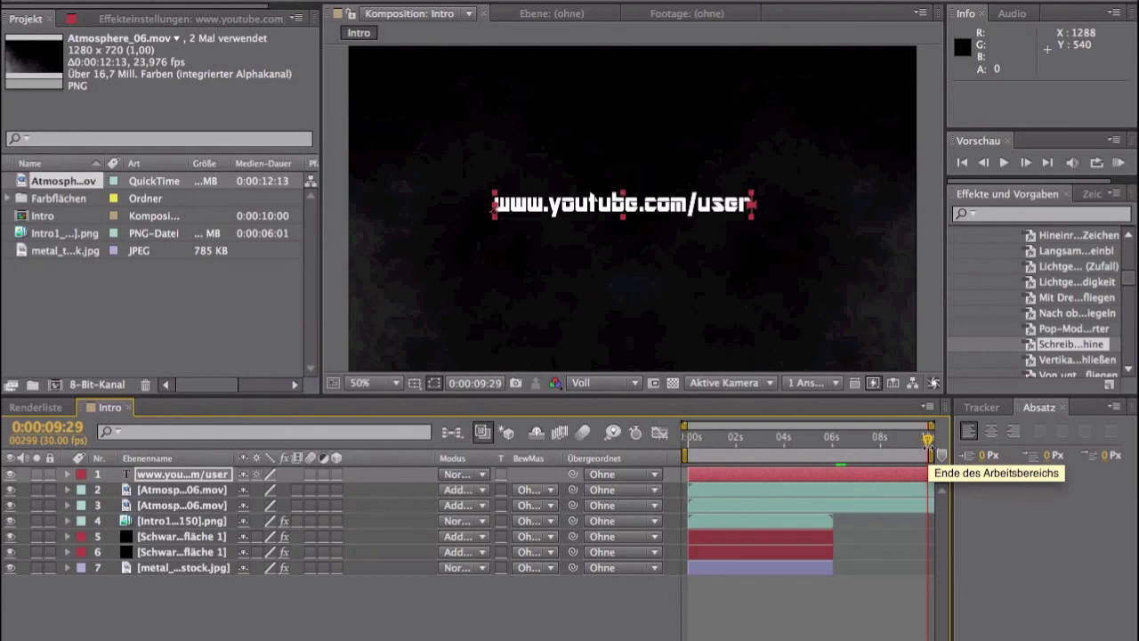
drag(928, 443, 897, 459)
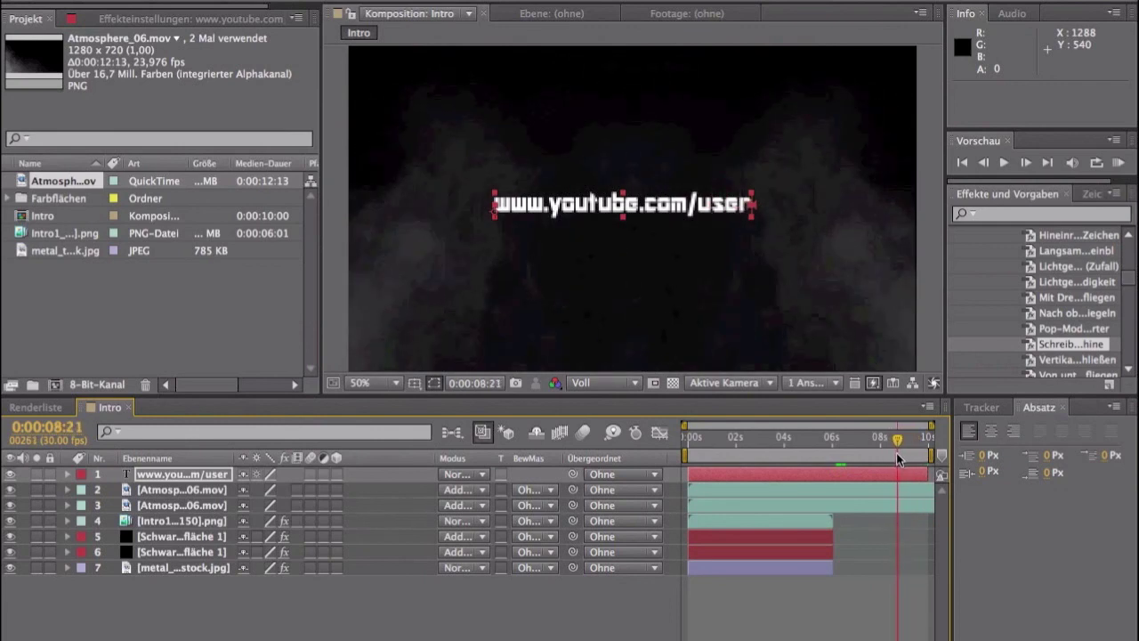
drag(897, 460, 908, 459)
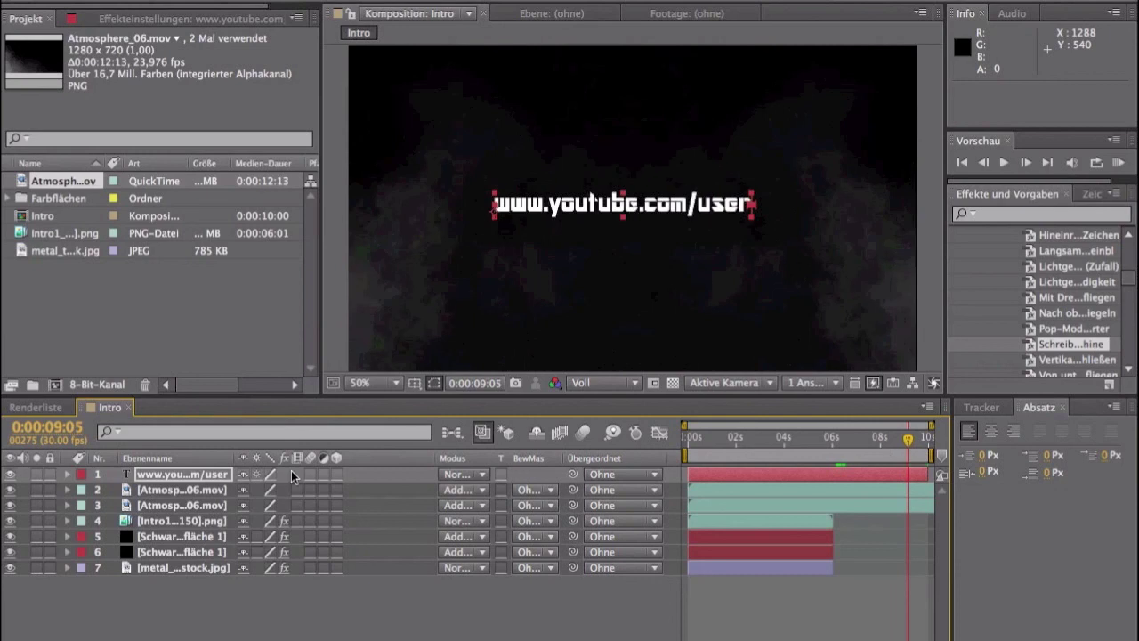
- Set opacity keyframes at 9:05 on the URL text and the smoke layer
click(68, 473)
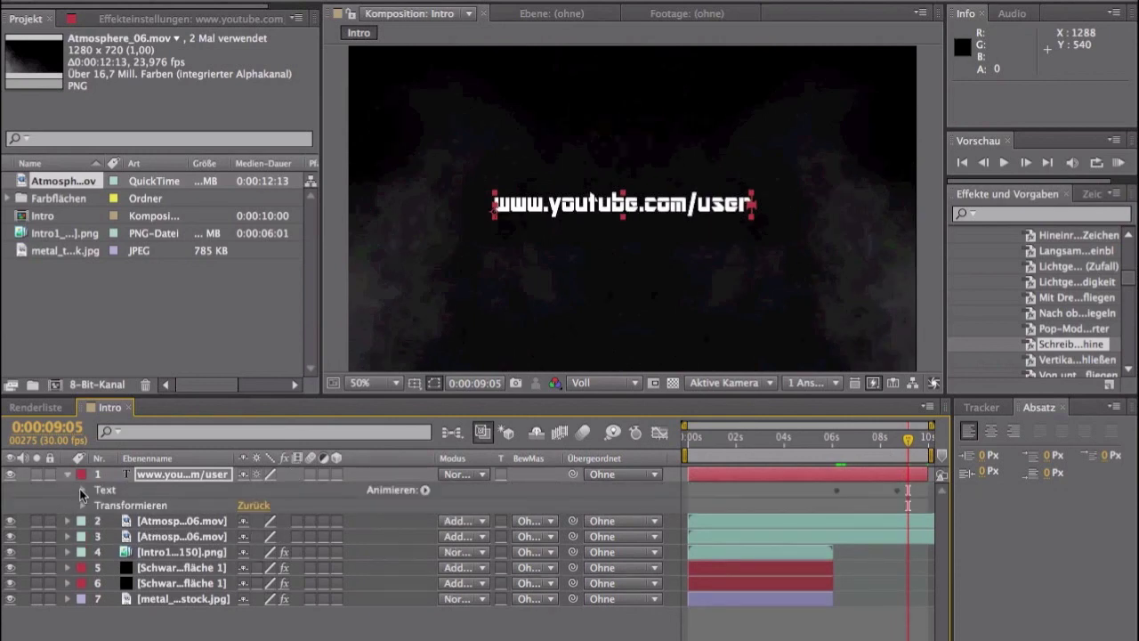
click(81, 505)
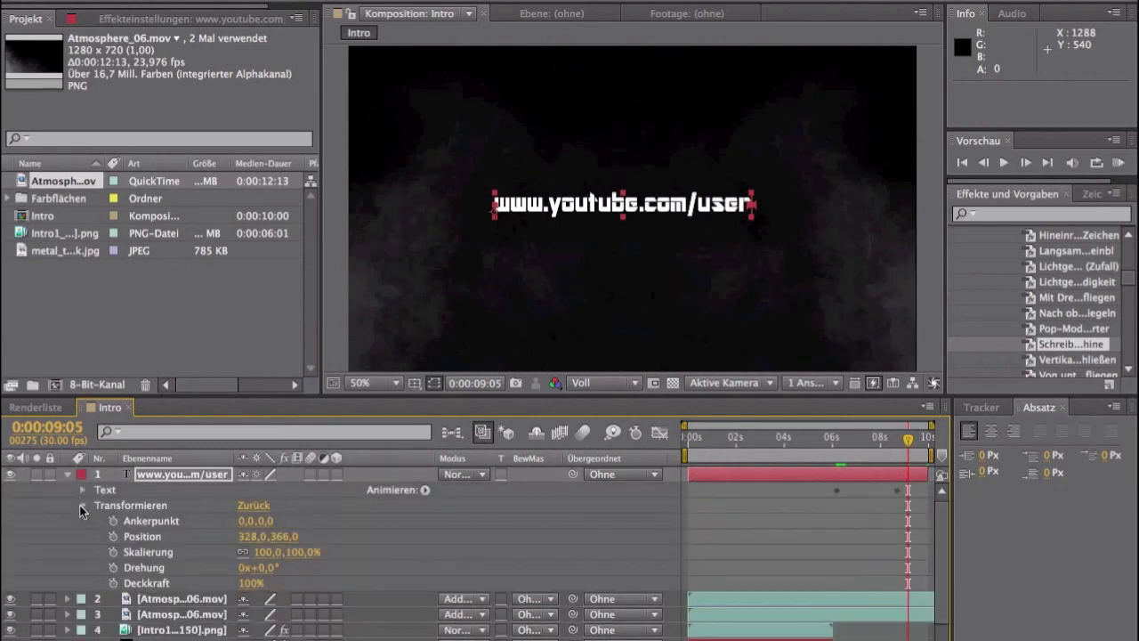
click(112, 583)
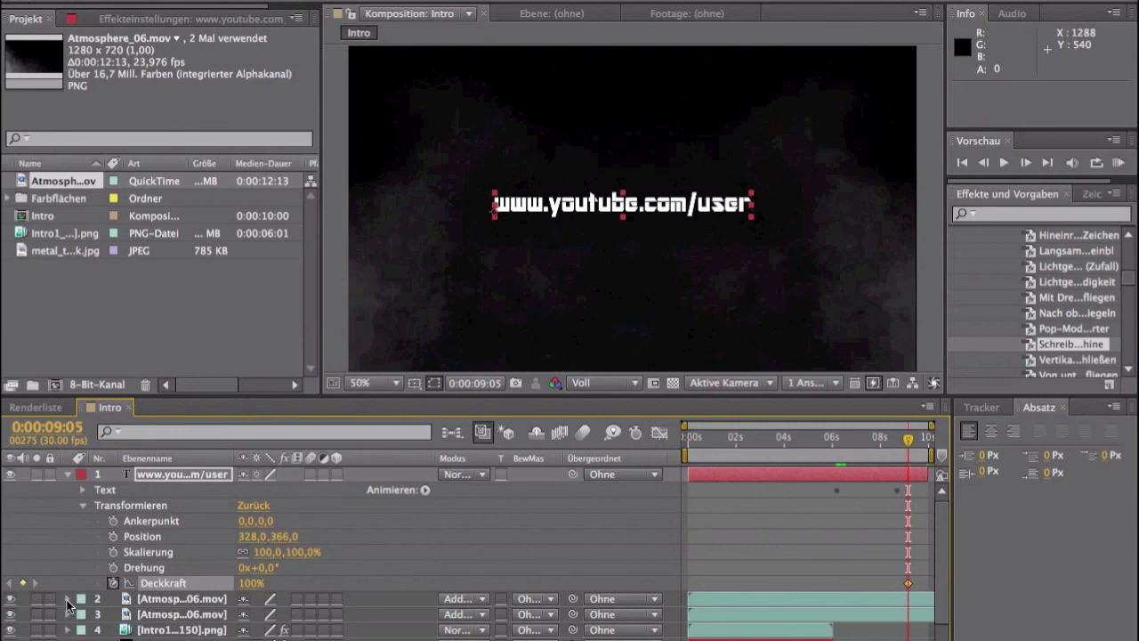
click(66, 598)
scroll(70, 604, down, 2)
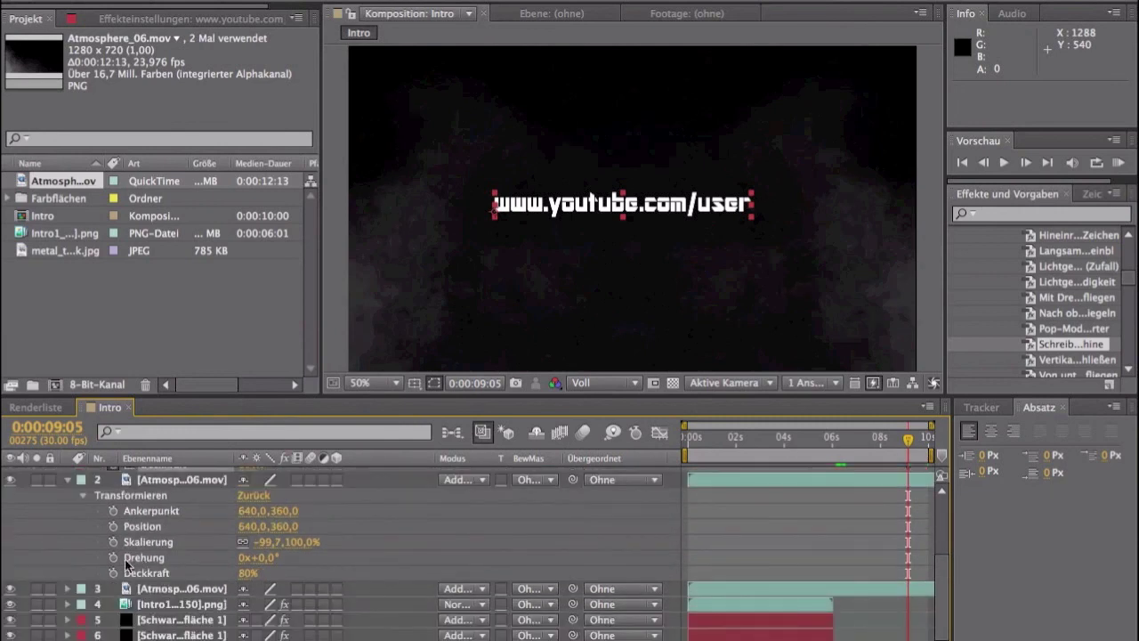
click(68, 595)
scroll(70, 594, down, 2)
click(113, 541)
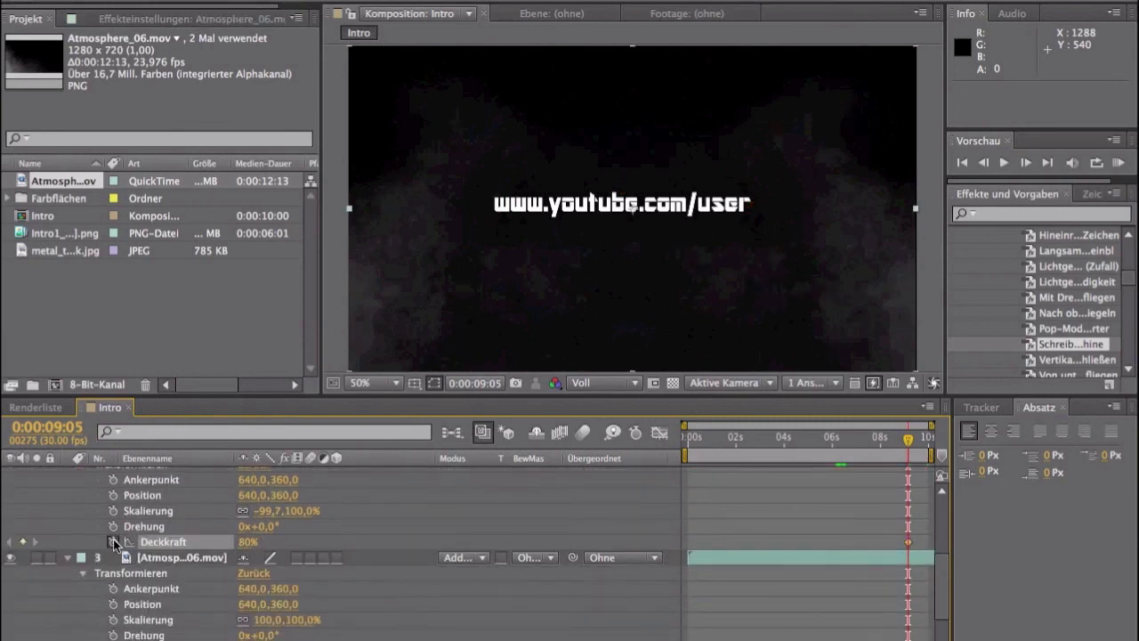
click(174, 557)
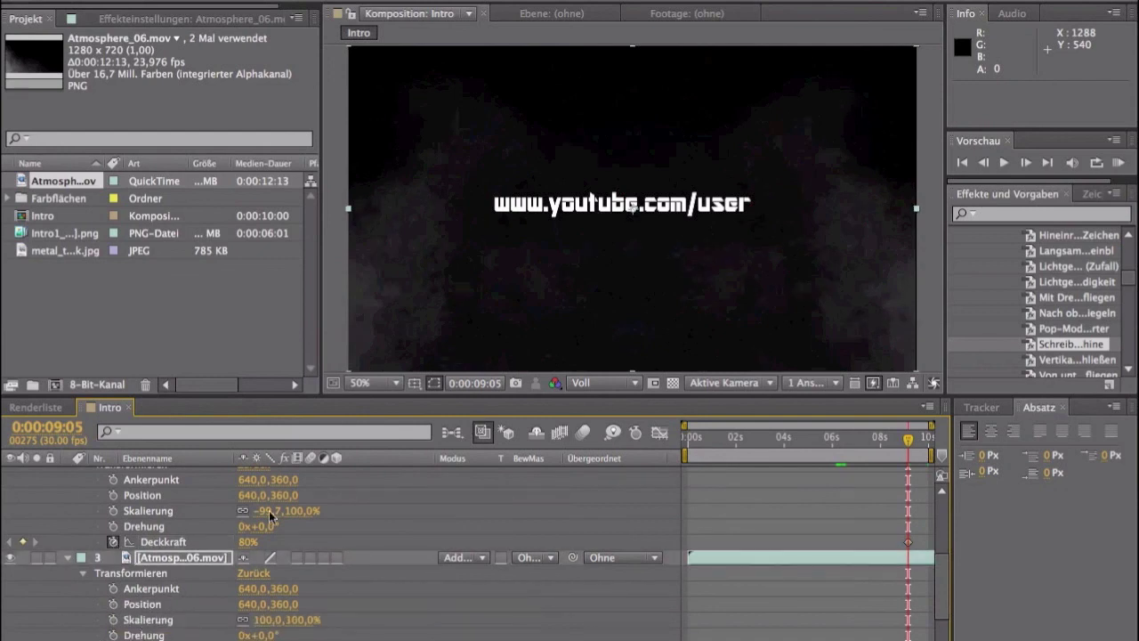
- At 9:24, key 0% opacity on the smoke layer and the URL text
drag(916, 443, 927, 442)
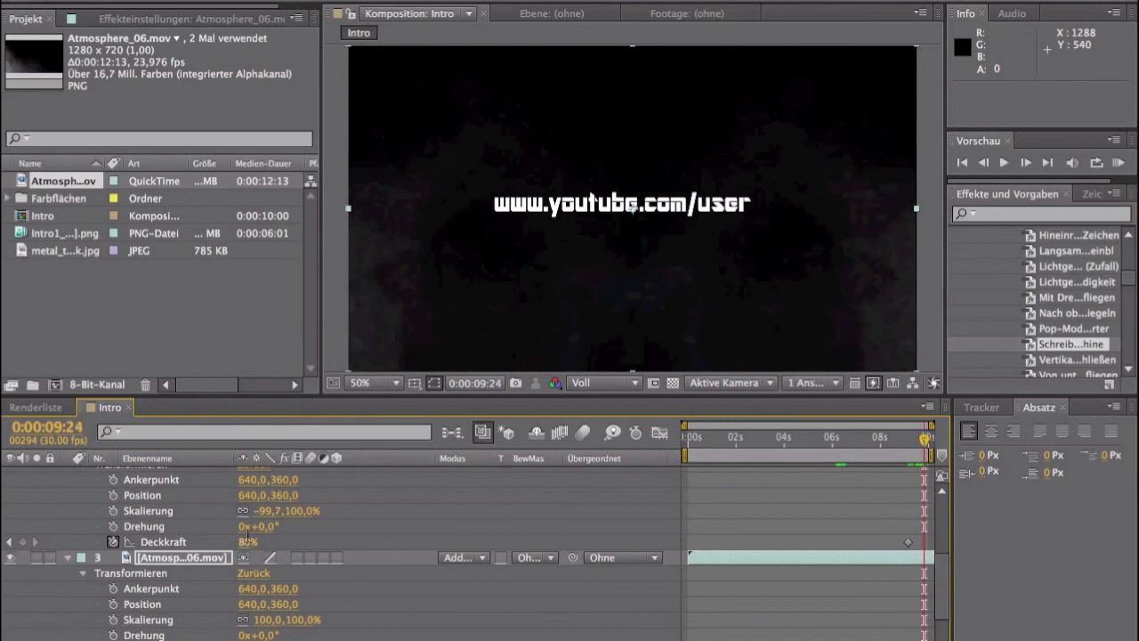
click(248, 541)
text(0)
key(Return)
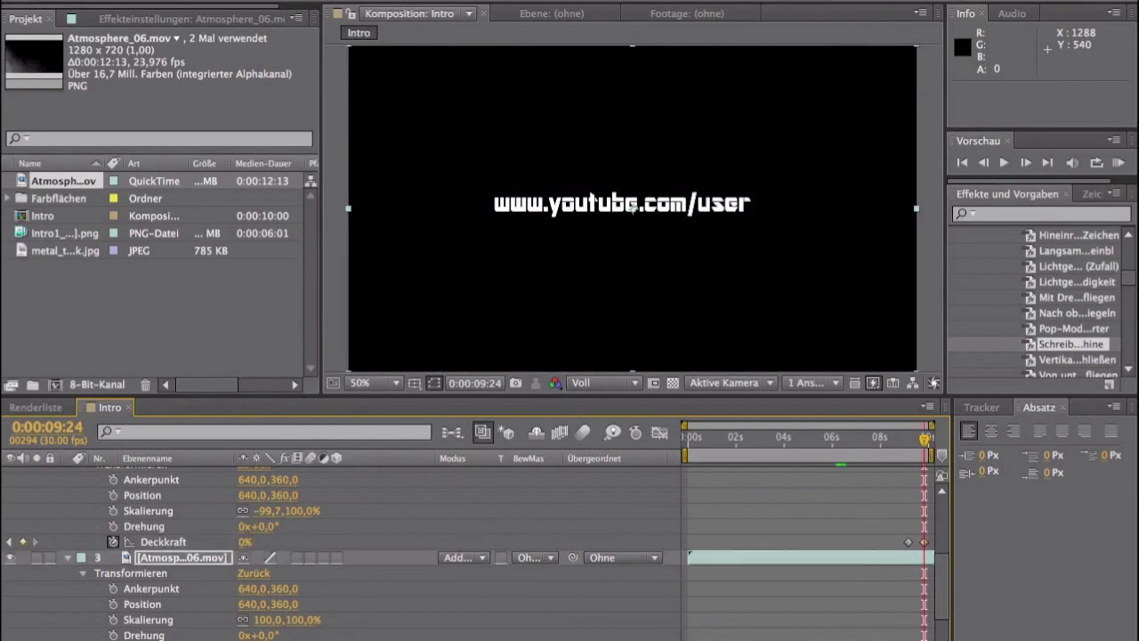
click(68, 557)
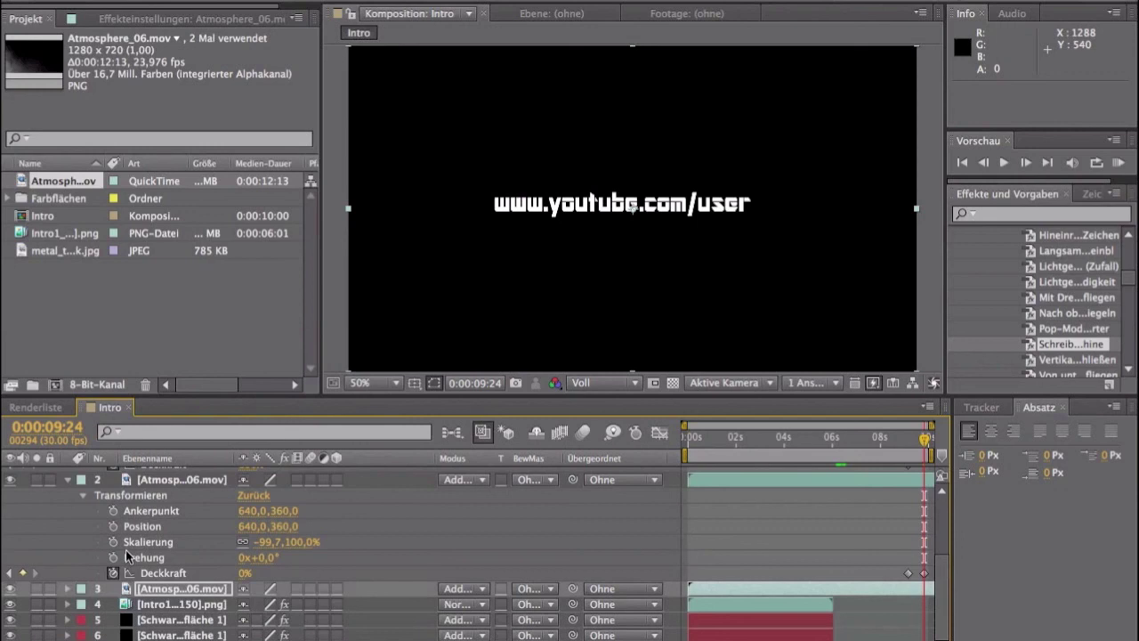
click(68, 479)
click(242, 557)
text(00)
key(Return)
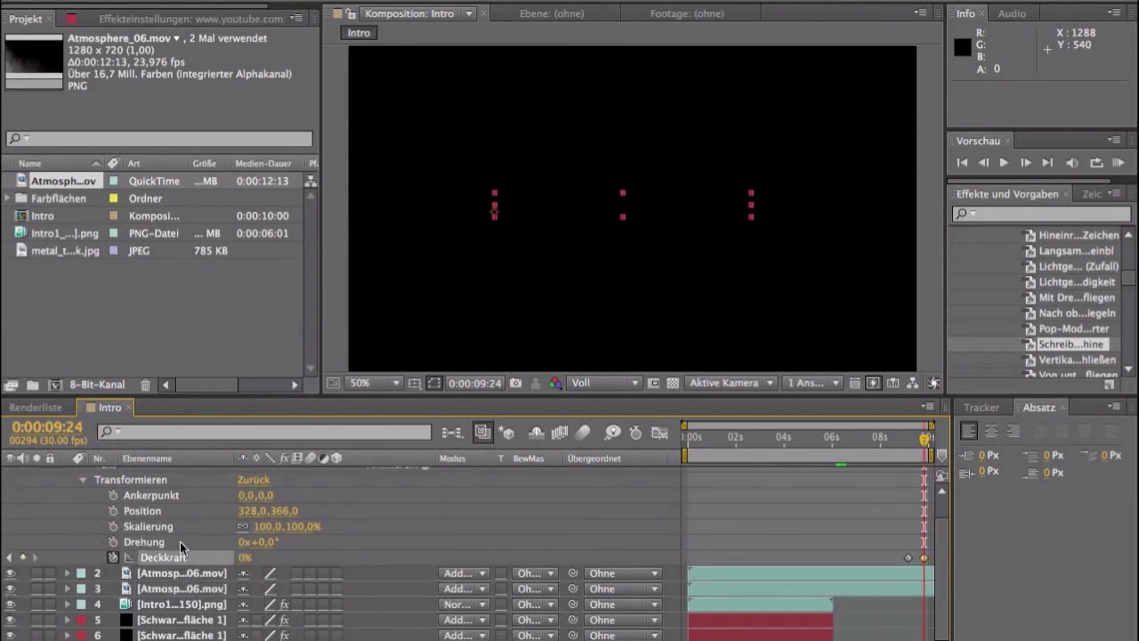
scroll(333, 512, up, 1)
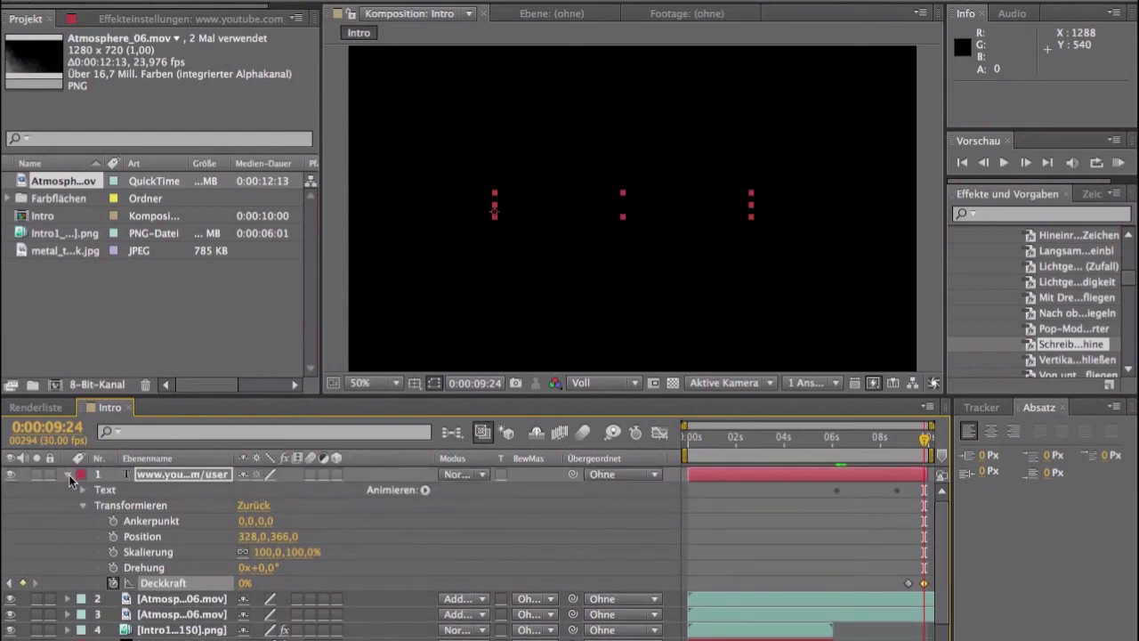
click(65, 474)
drag(926, 439, 889, 439)
drag(739, 439, 659, 470)
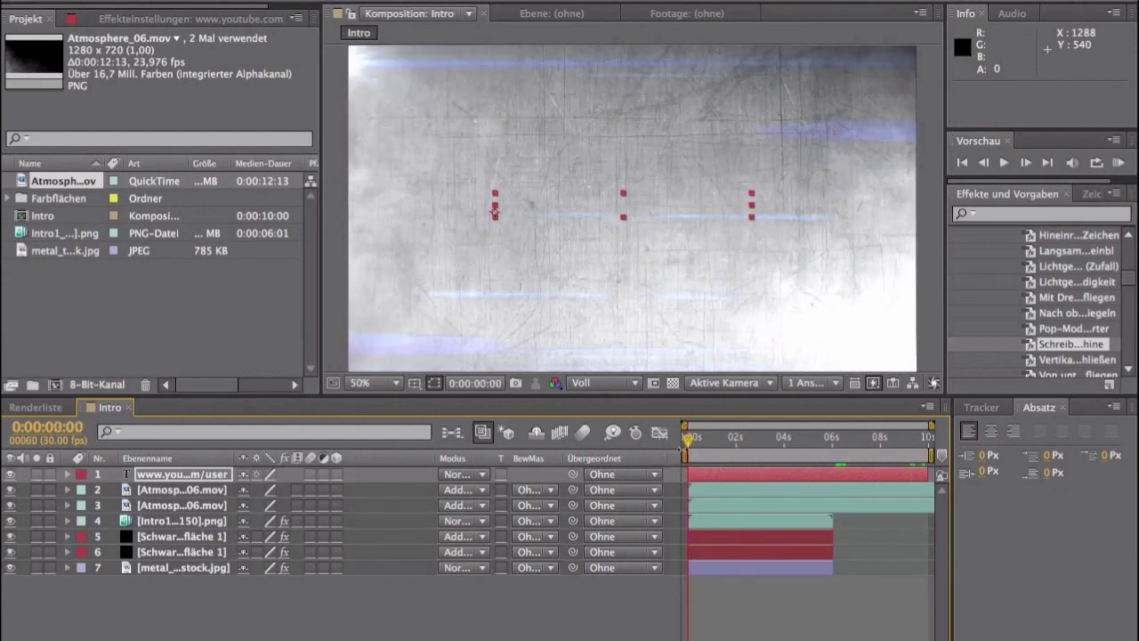
drag(699, 440, 789, 452)
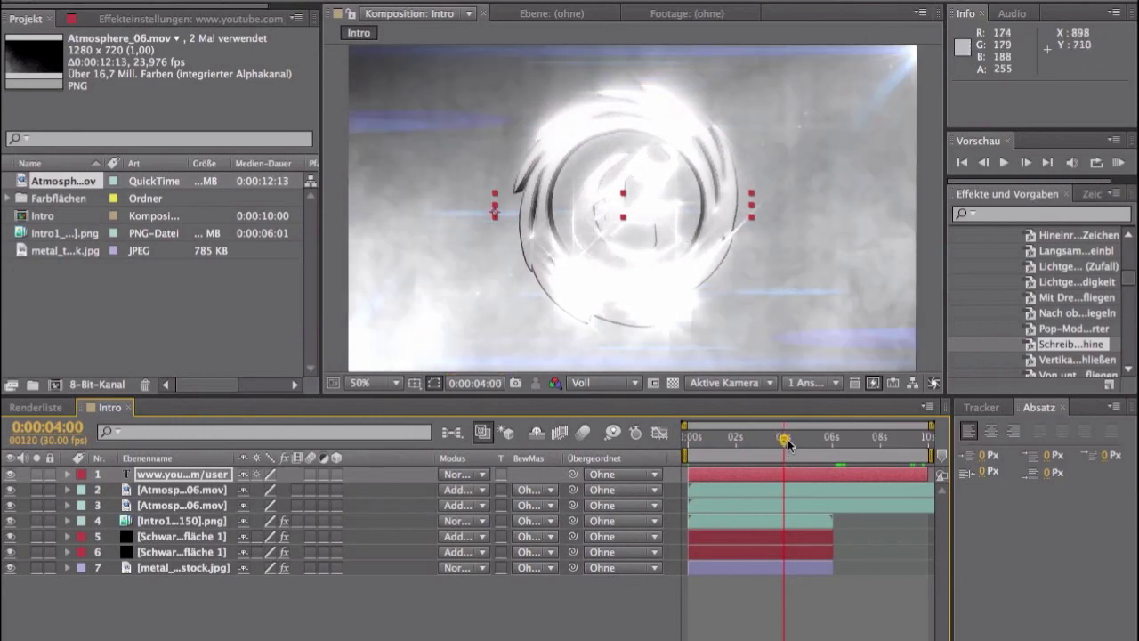
drag(785, 442, 827, 454)
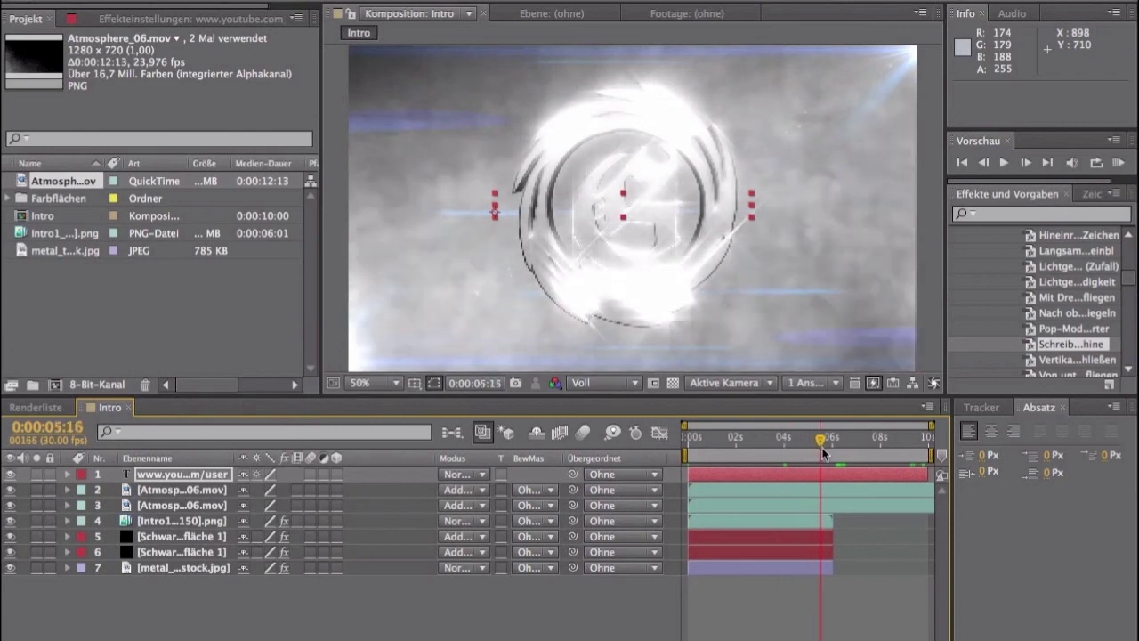
drag(828, 454, 875, 456)
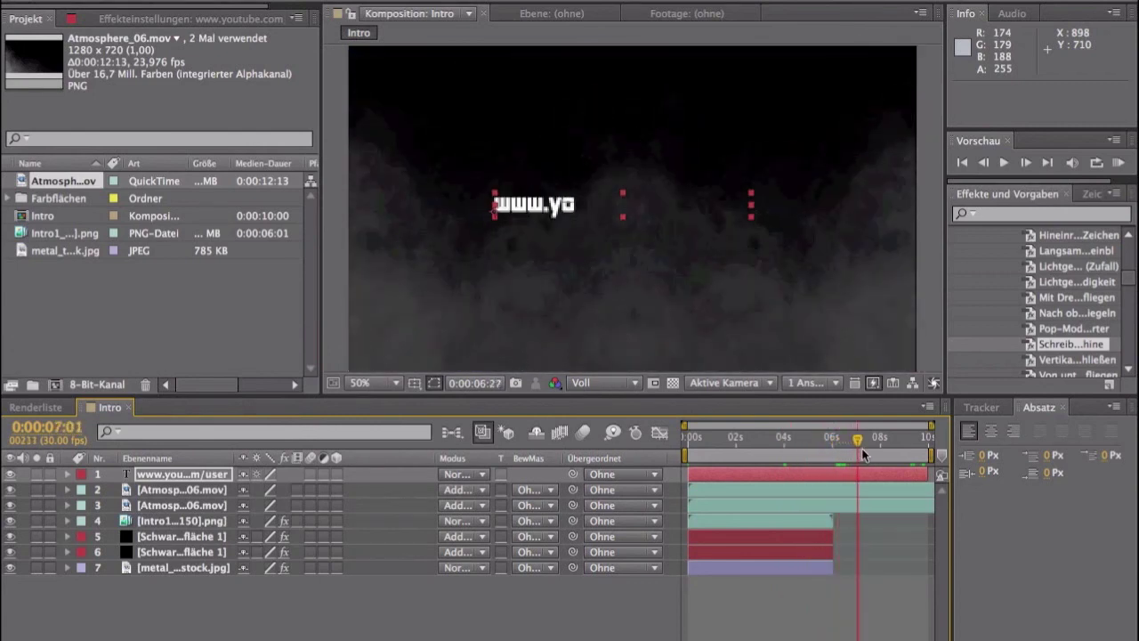
drag(875, 455, 935, 457)
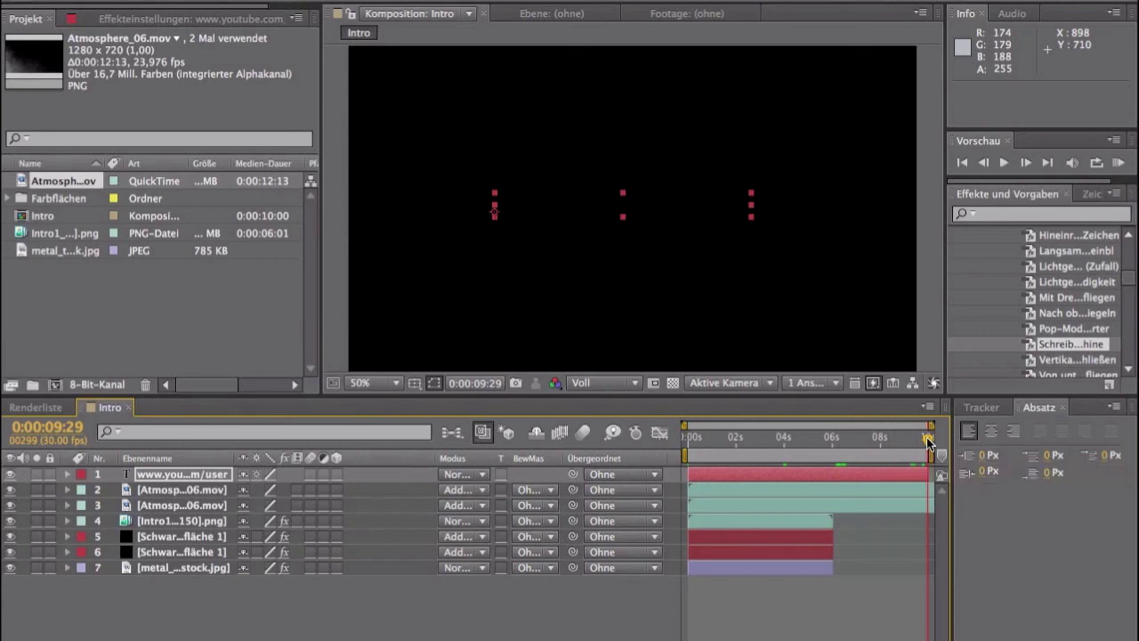
drag(928, 441, 924, 441)
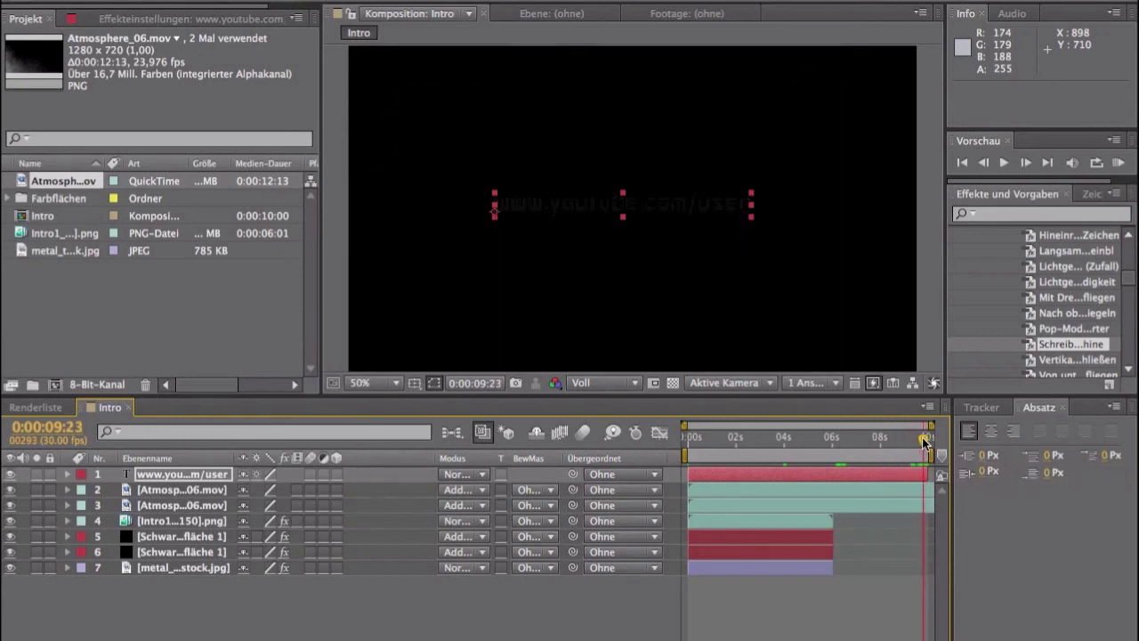